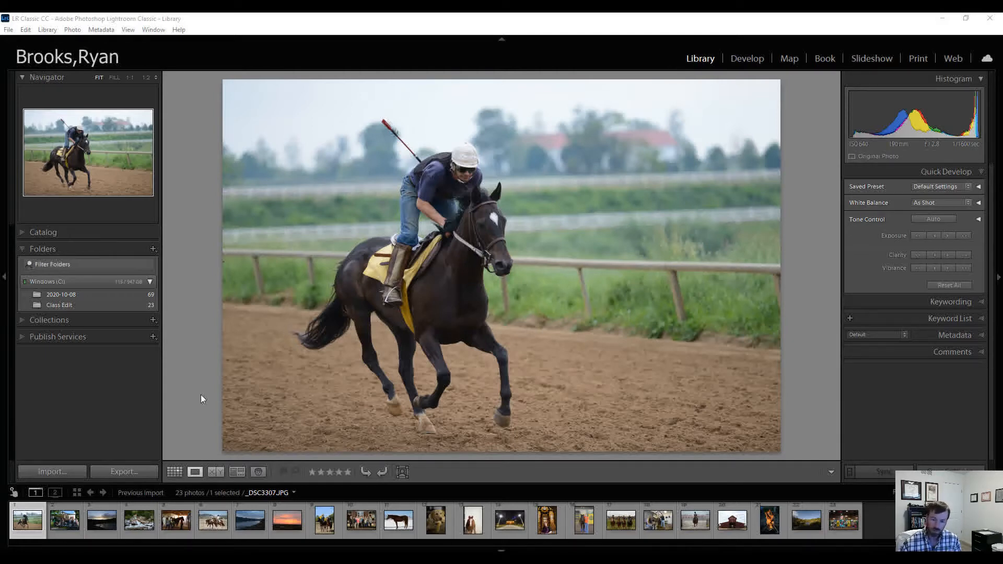
Open the photo import window and browse the images in the user account's Pictures folder on Windows (C:)
click(61, 473)
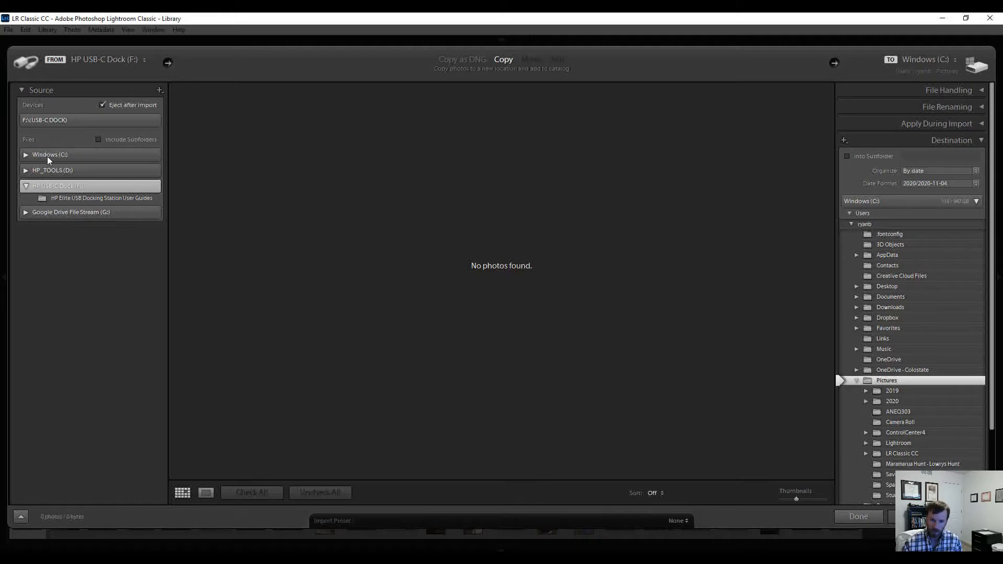
click(25, 154)
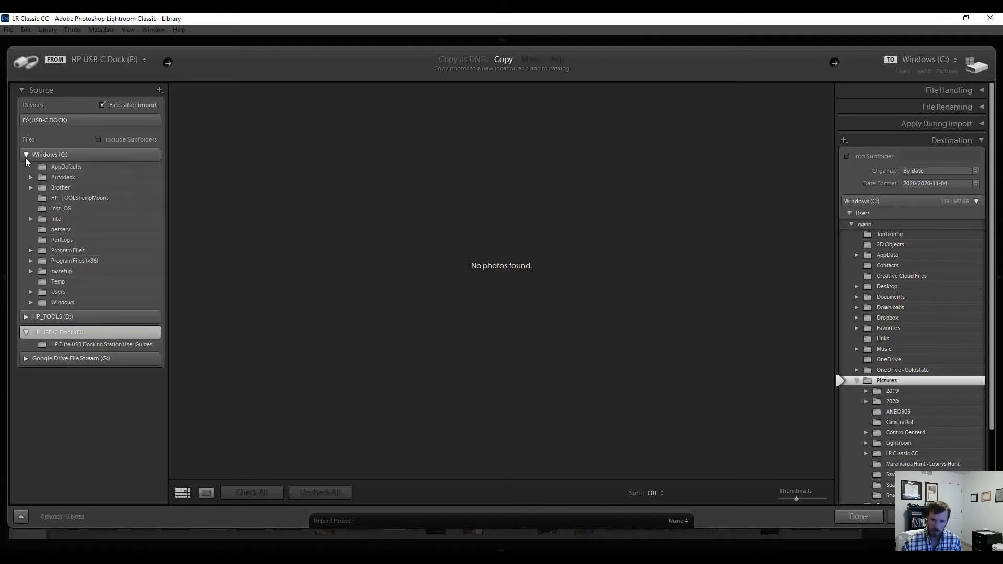
click(31, 292)
click(40, 334)
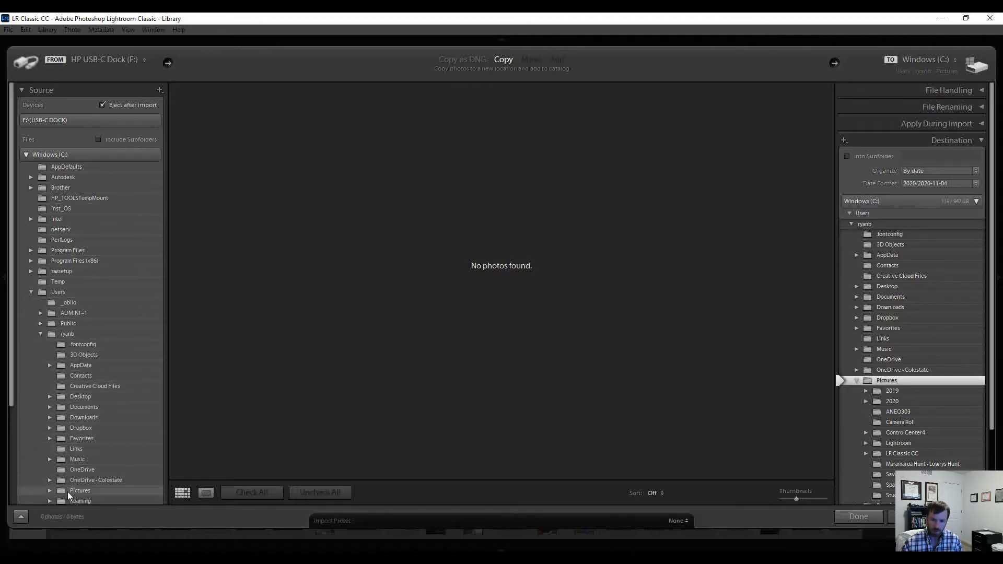
click(67, 491)
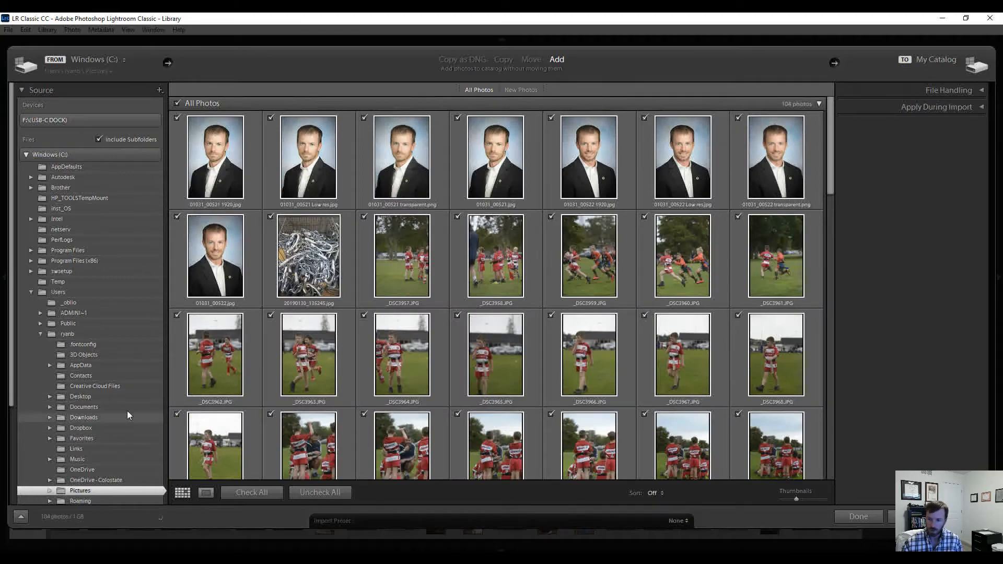
scroll(308, 392, down, 10)
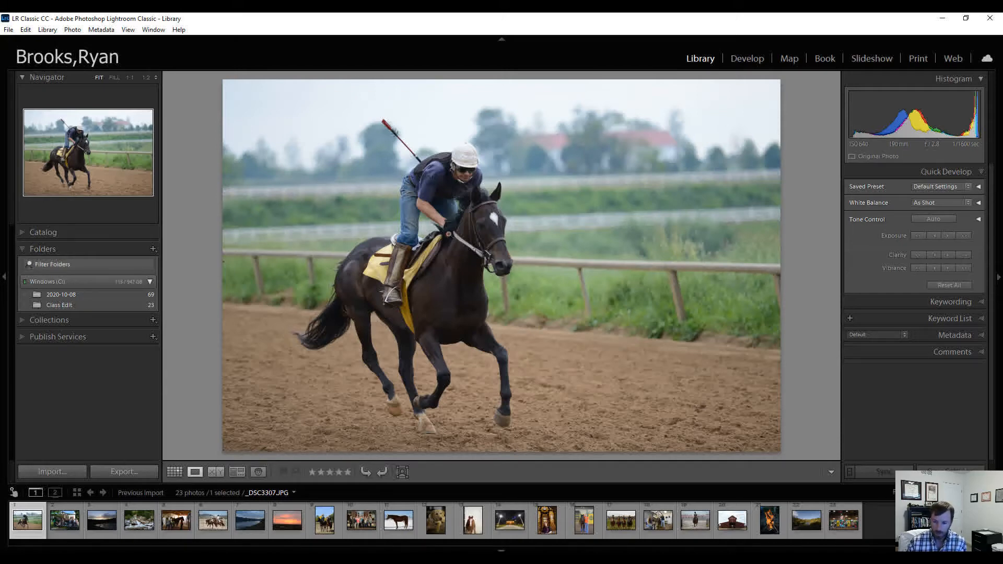
View all the photos as a grid, return to the single-photo view, and dismiss the Class Edit folder's options
click(175, 471)
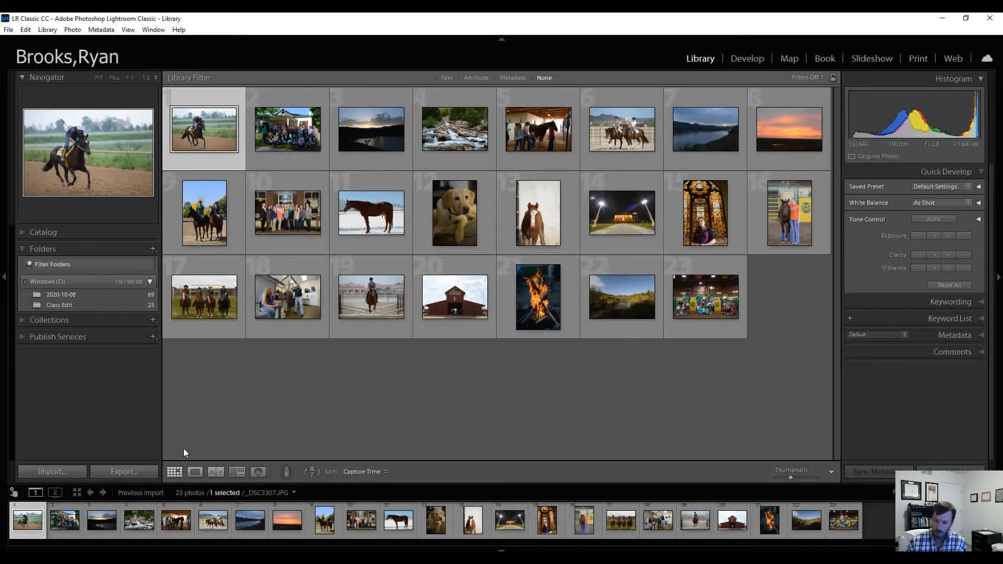
click(195, 471)
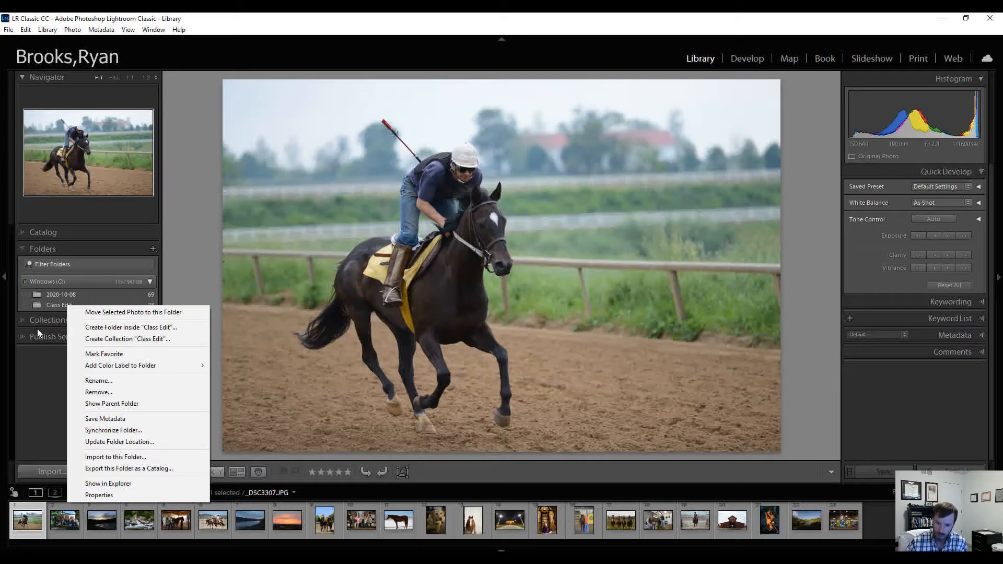
click(41, 402)
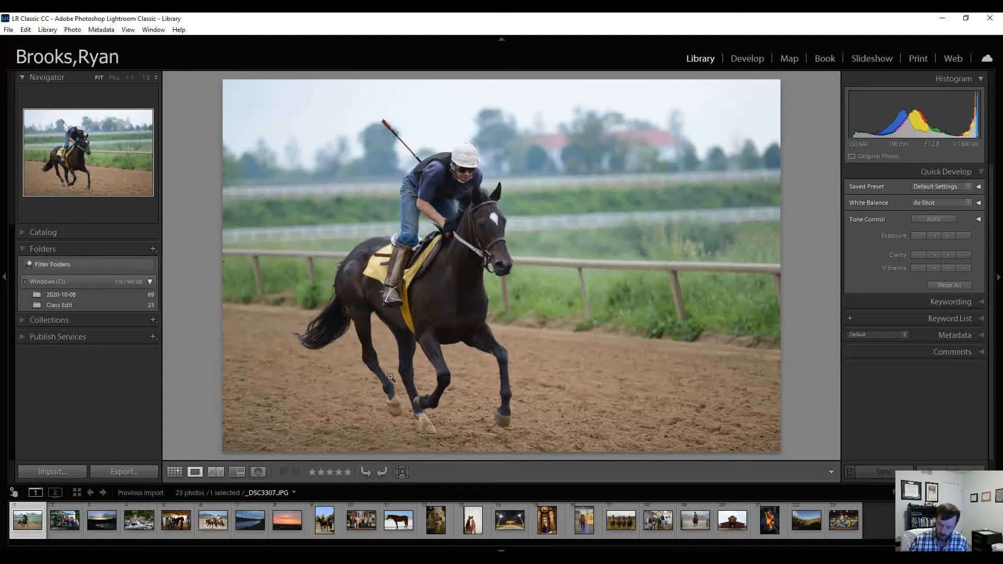
Flag the galloping horse photo as a pick and the group photo as rejected, and return to the horse photo
key(p)
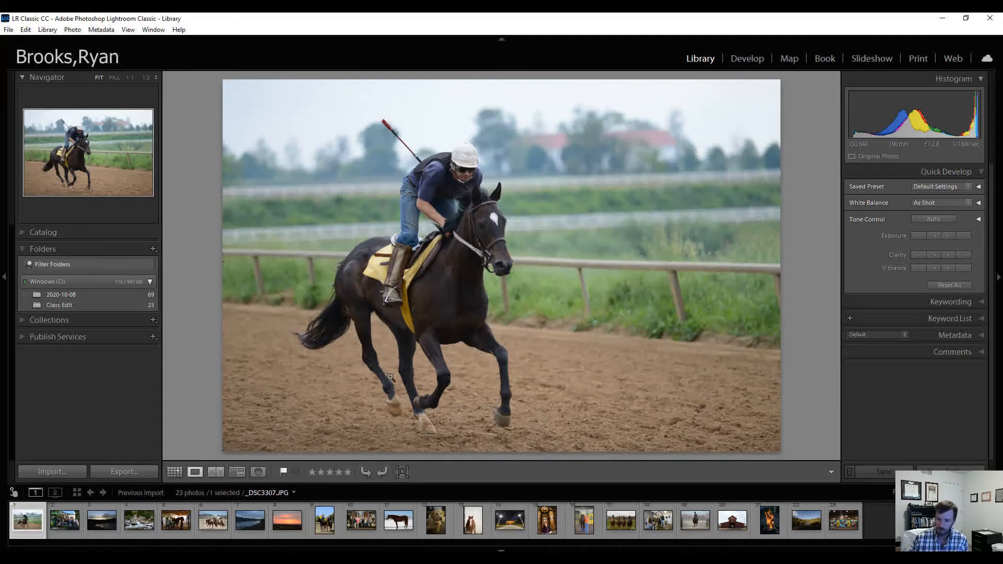
key(Right)
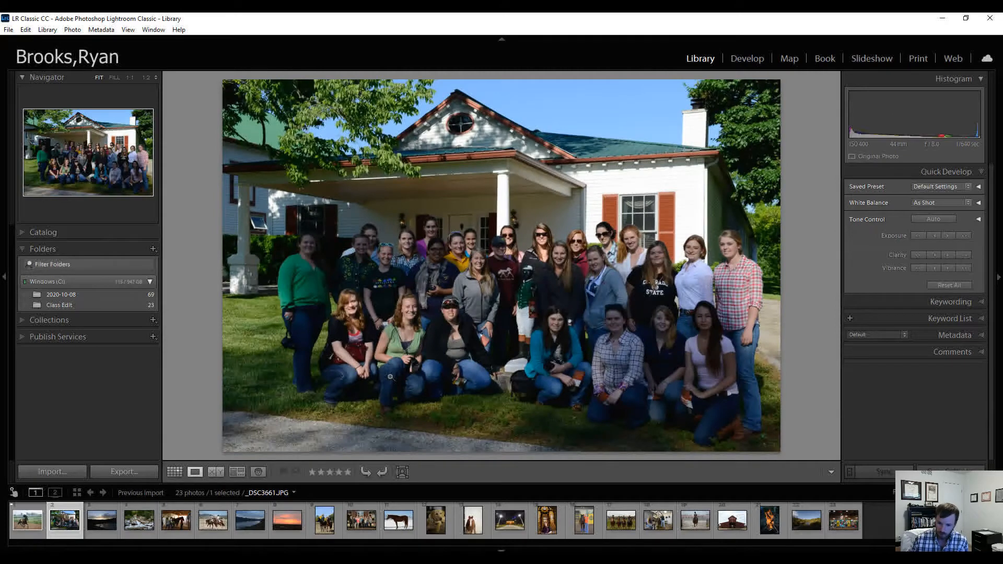
key(x)
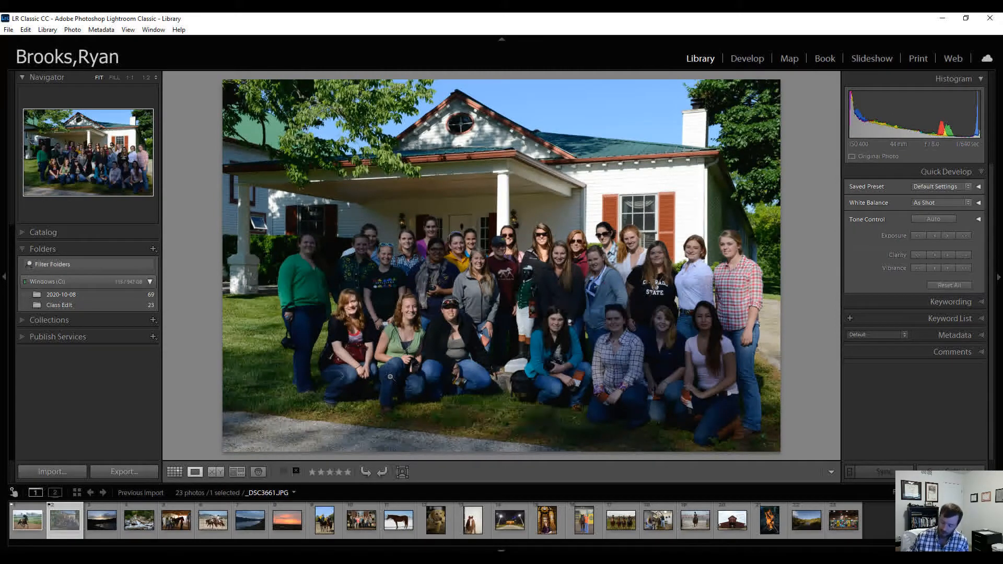
key(Right)
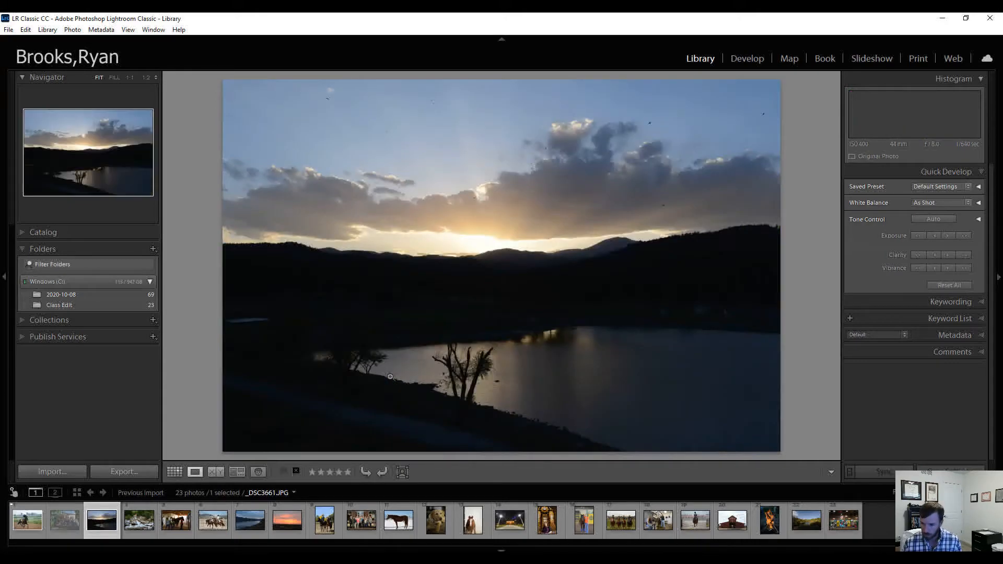
key(Left)
key(Left)
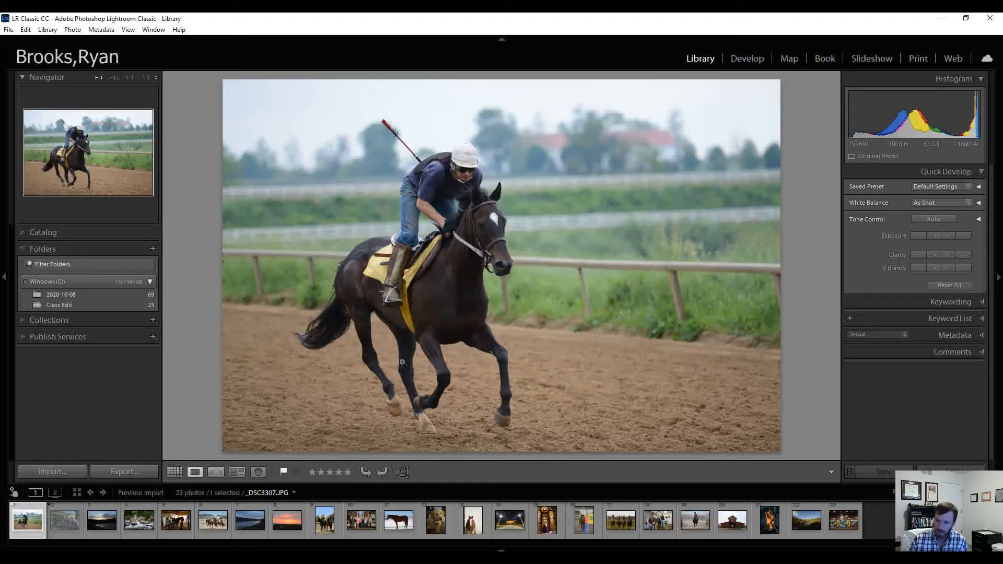
click(69, 32)
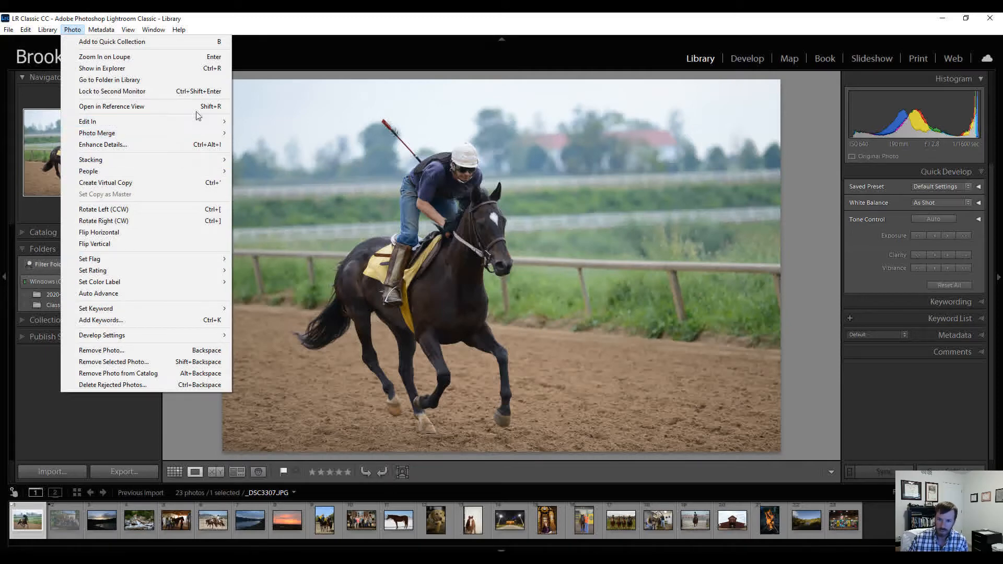
click(283, 21)
click(46, 30)
click(46, 30)
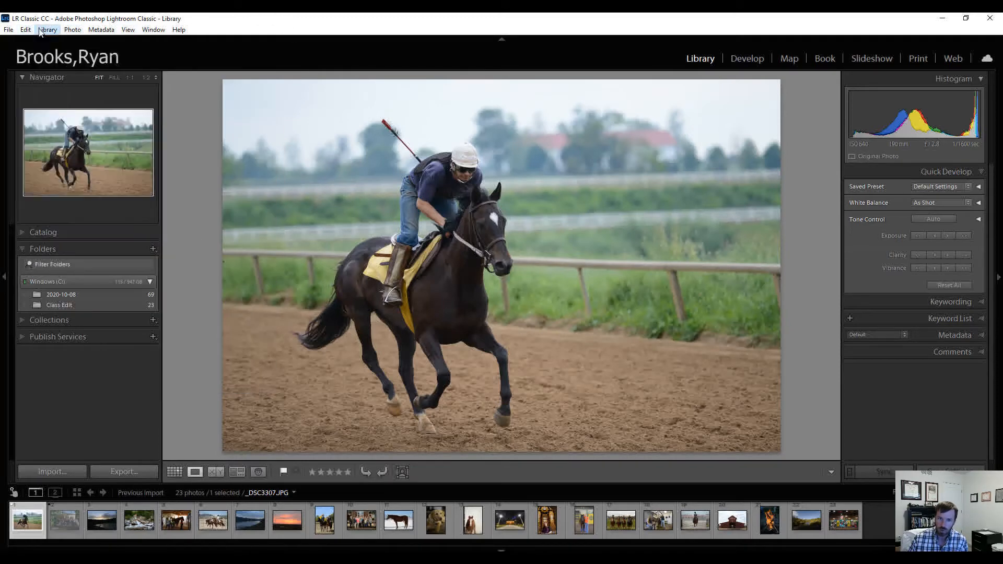
click(41, 32)
mouse_move(29, 33)
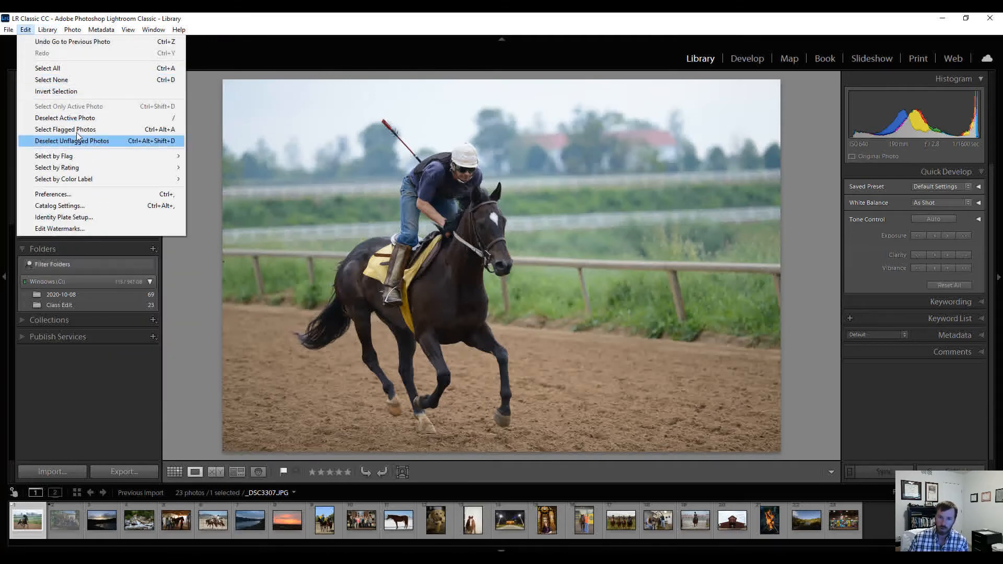
click(328, 27)
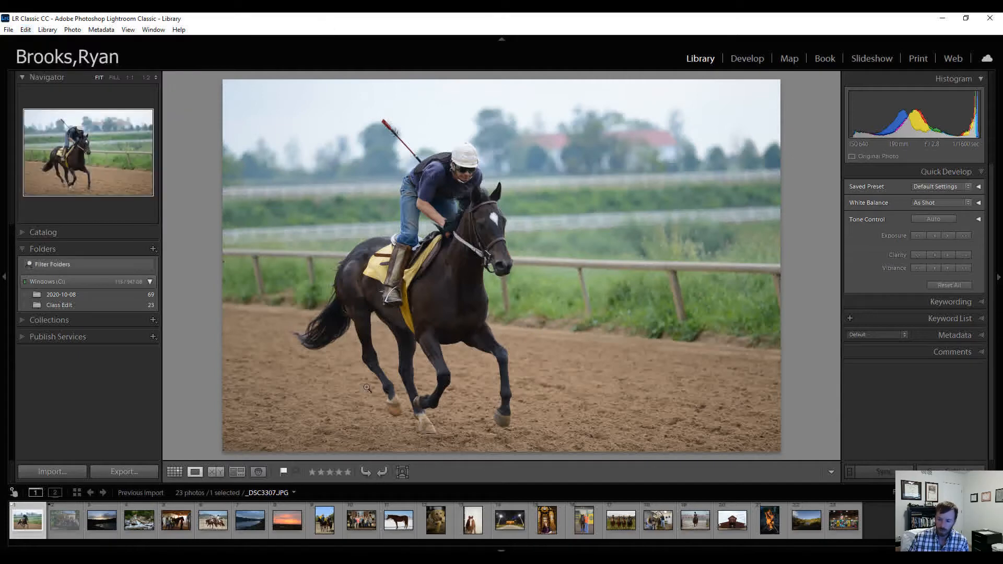
Replace the group photo's reject flag with a pick flag and reselect the galloping horse photo
click(78, 525)
click(295, 472)
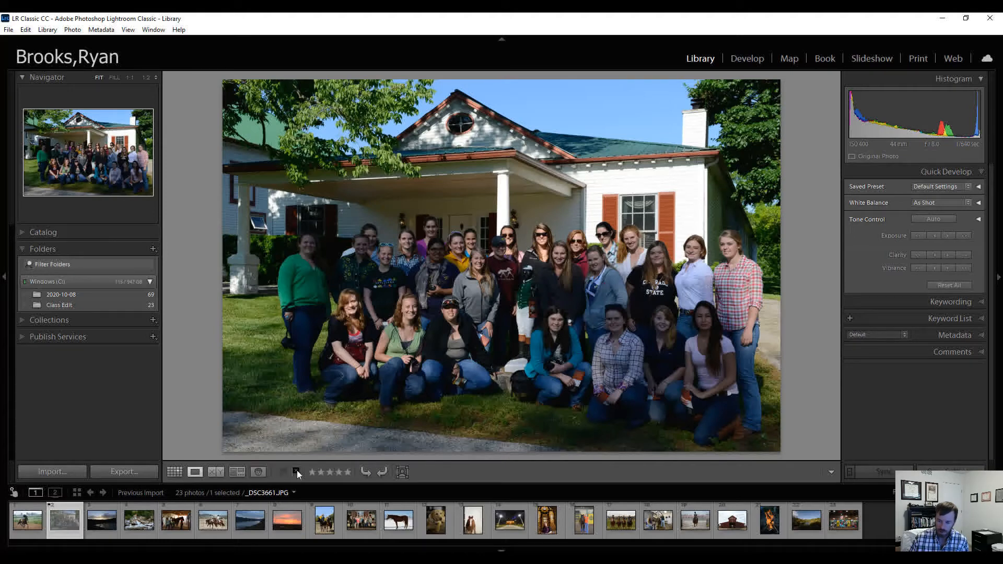
click(296, 472)
click(284, 472)
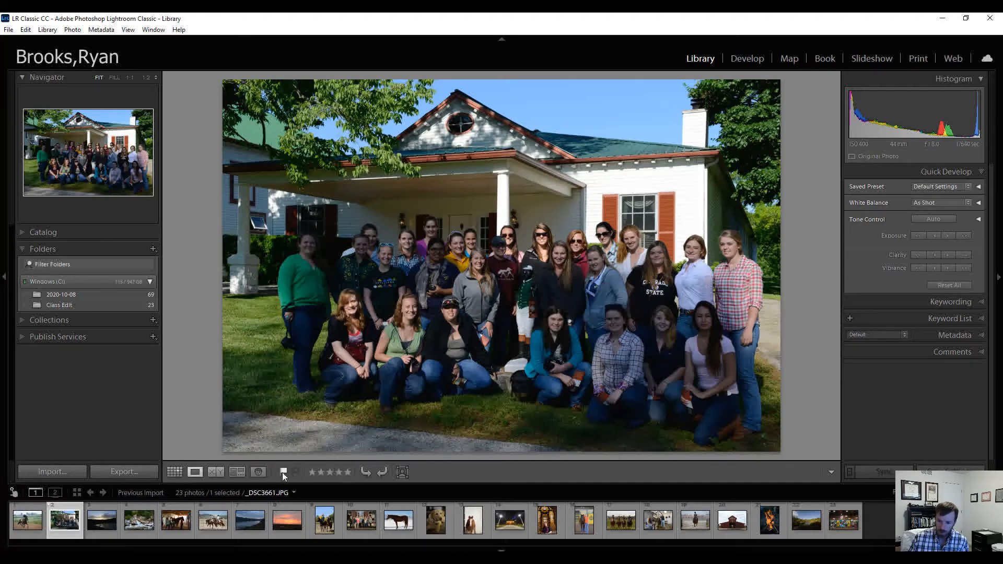
click(42, 534)
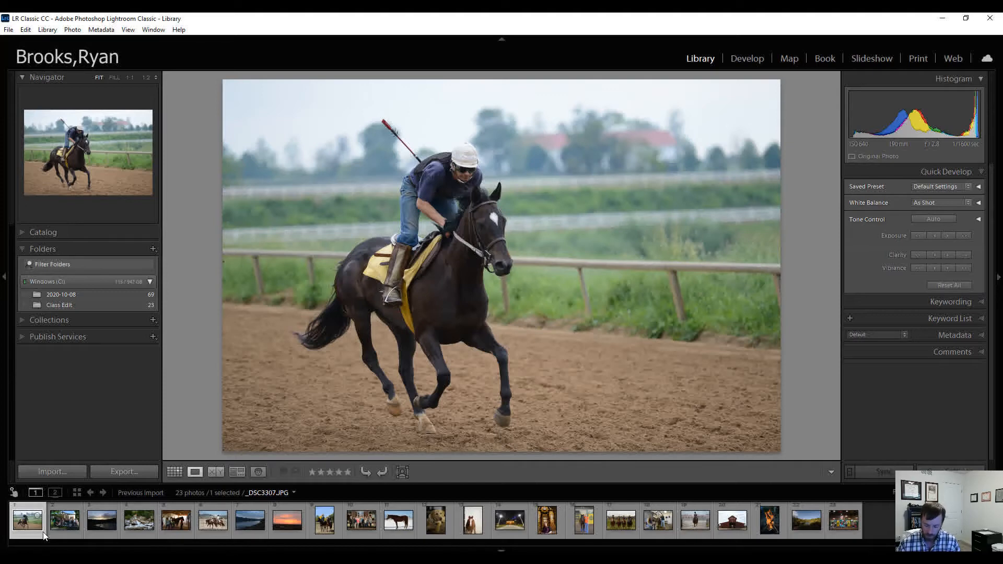
key(Right)
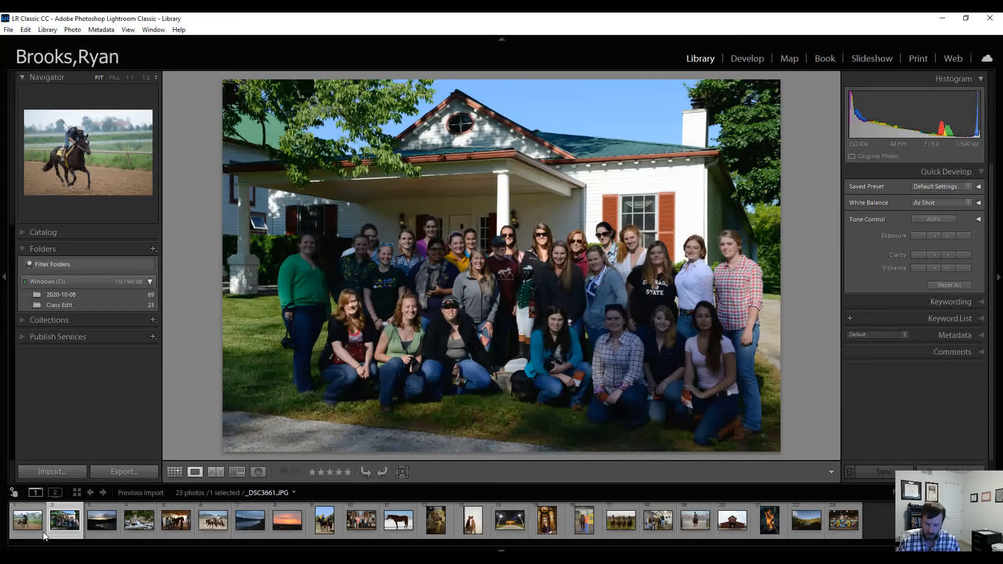
key(Delete)
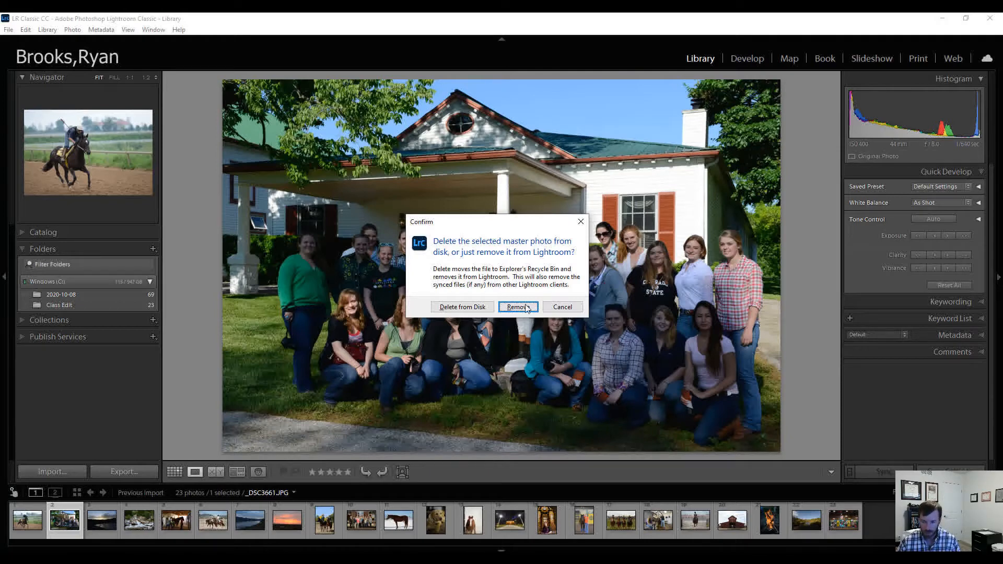
click(563, 307)
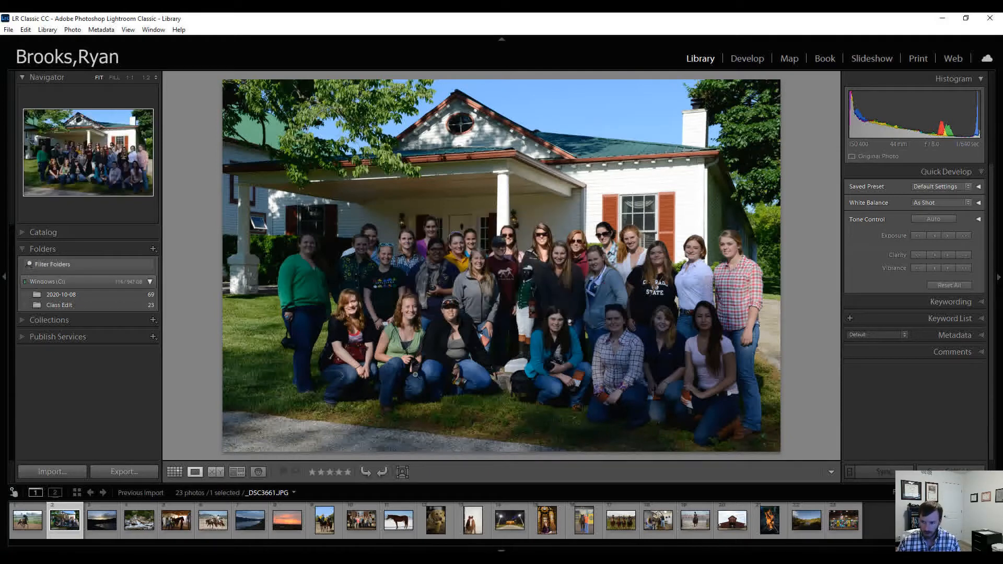
Remove the group photo _DSC3661.JPG from the catalog while keeping its file on disk
click(30, 522)
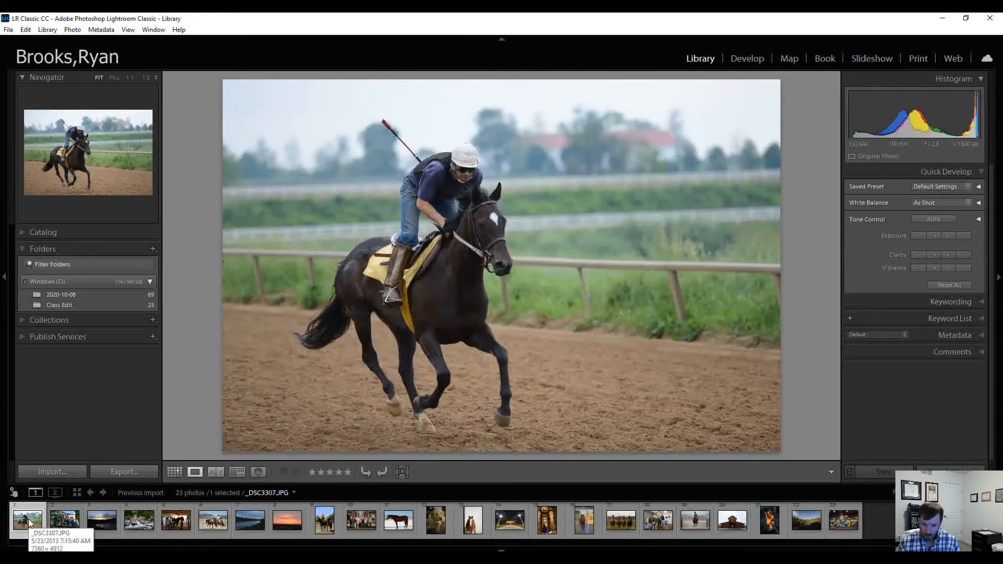
key(Right)
key(Delete)
key(Return)
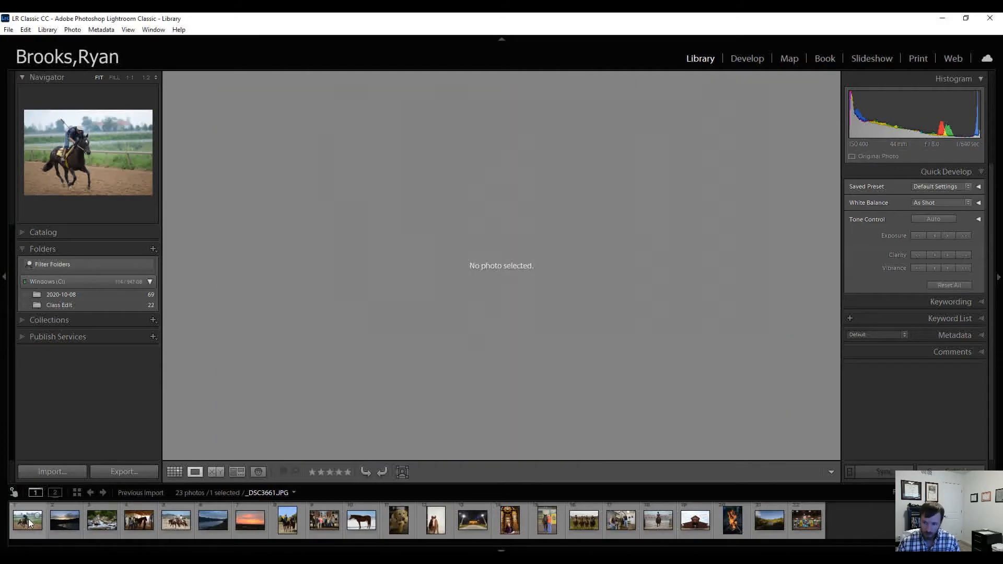
Browse the neighbouring photos and undo the removal of the group photo
key(Right)
key(Right)
key(Left)
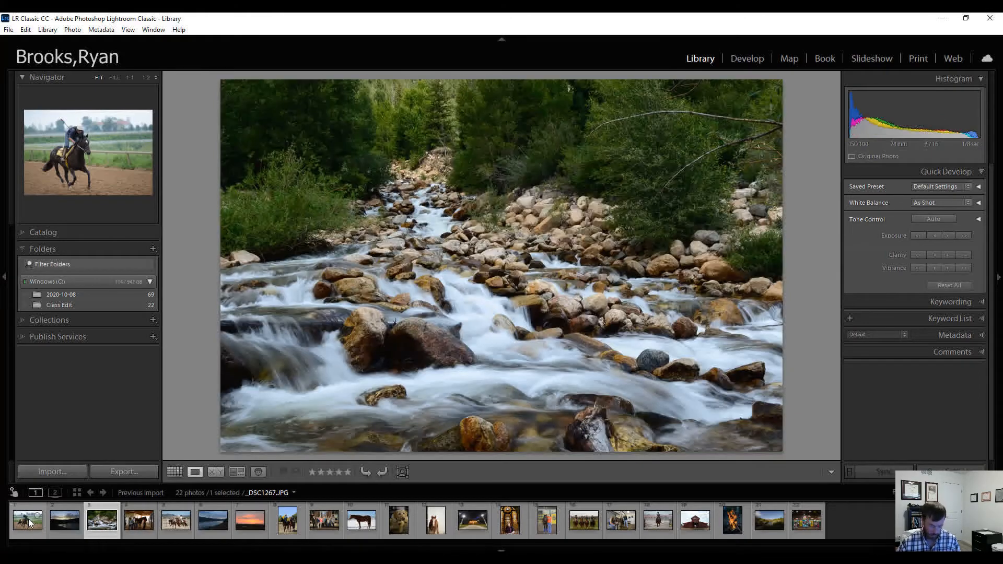
key(Right)
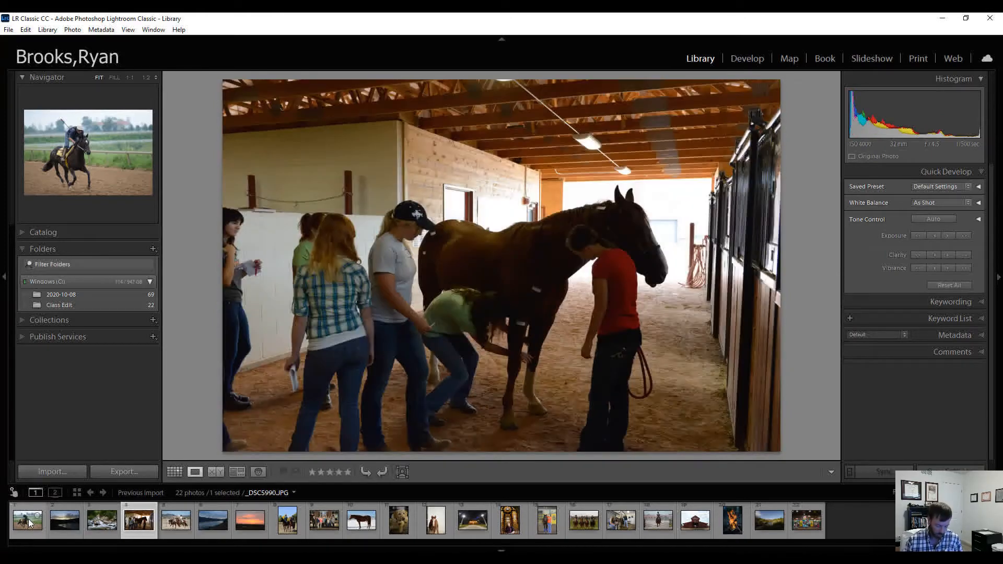
key(Left)
key(Left)
key(ctrl+z)
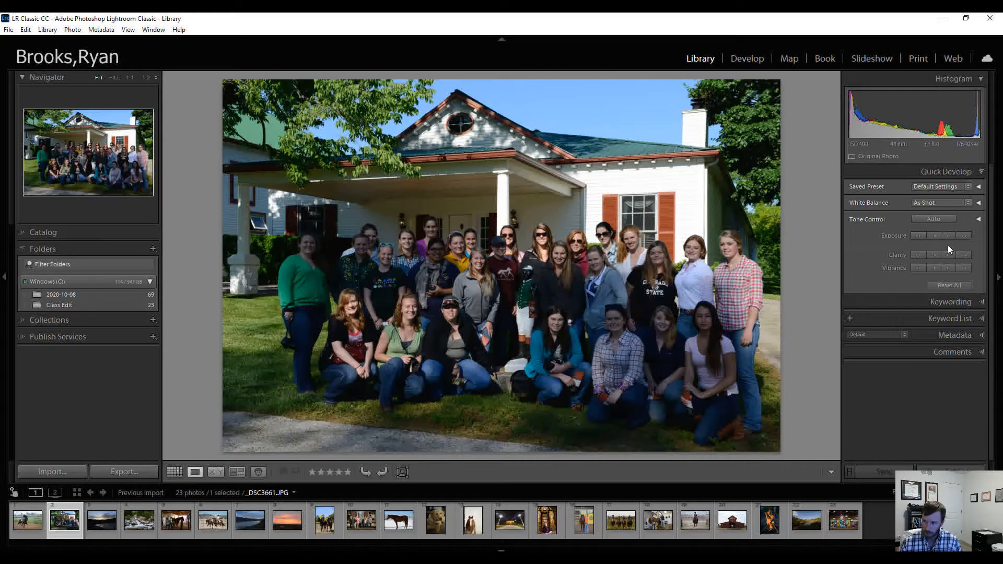
Add the keyword "equine" to the group photo _DSC3661.JPG
click(983, 302)
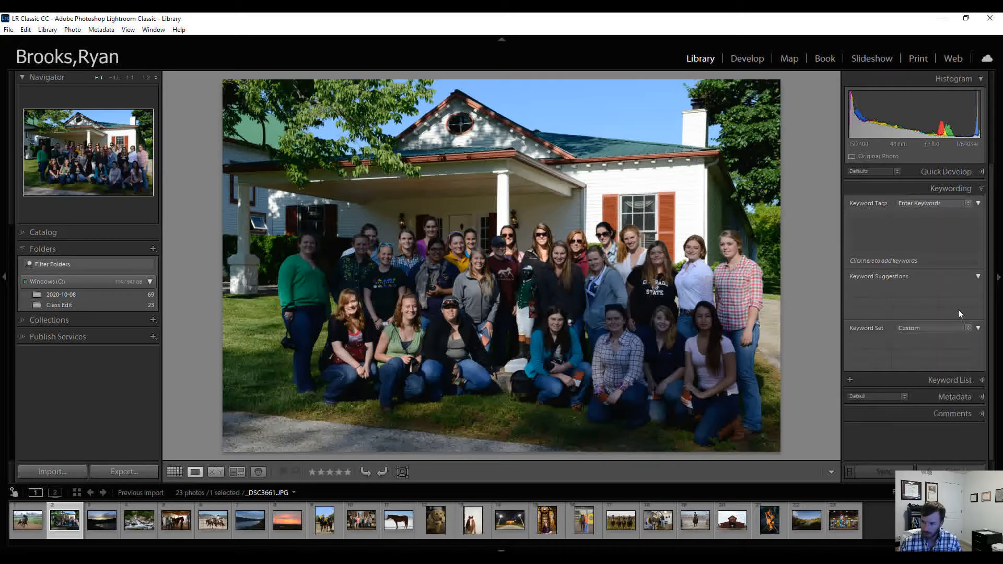
click(891, 227)
text(equi)
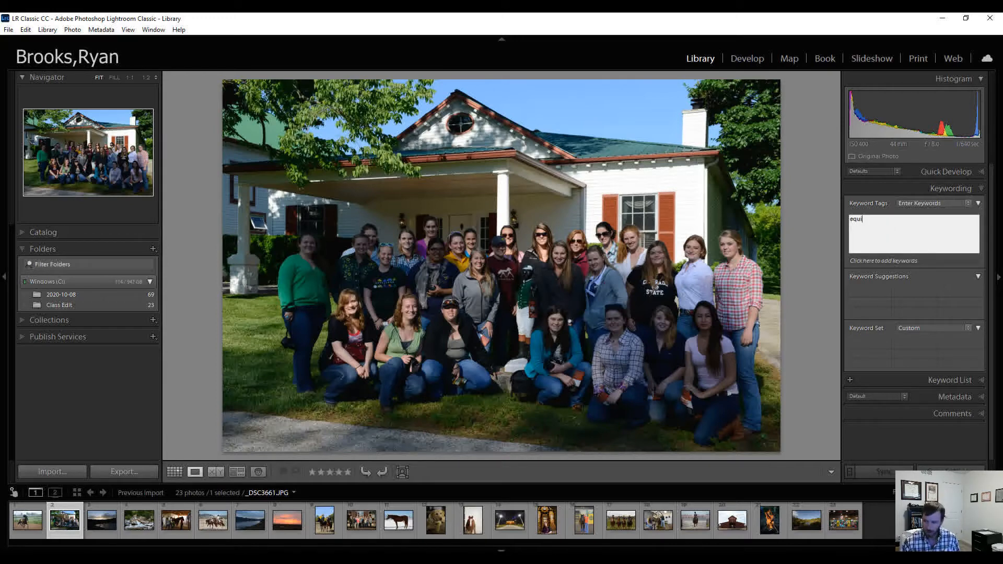
text(ne)
key(Return)
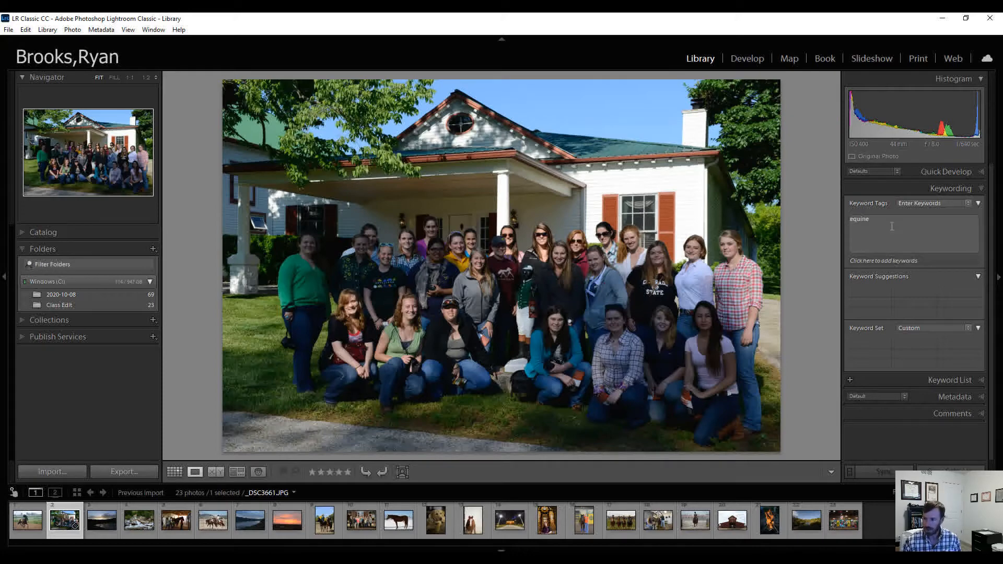
Replace the group photo's "equine" keyword with the keywords "Kentucky" and "horse trip"
click(878, 224)
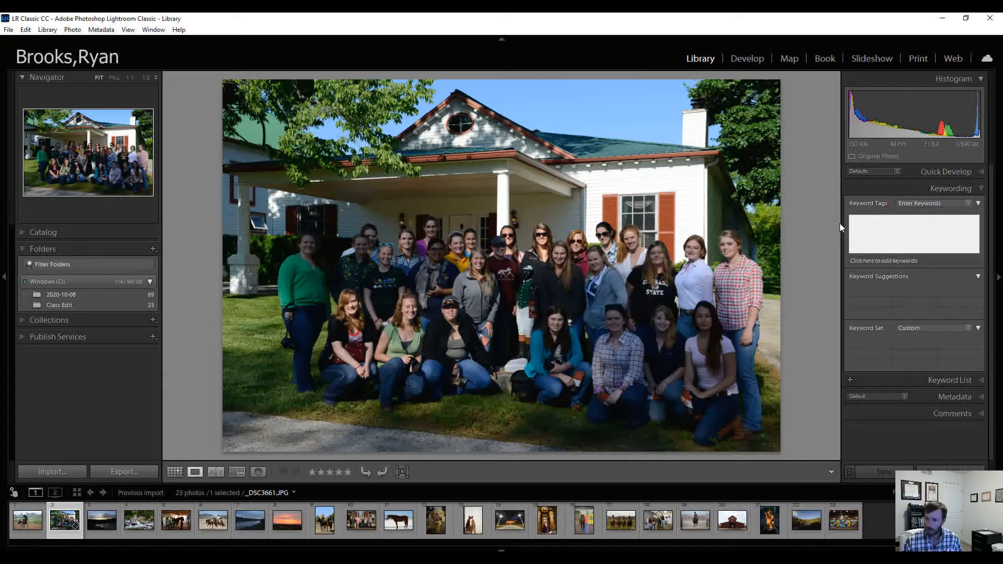
text(Kent)
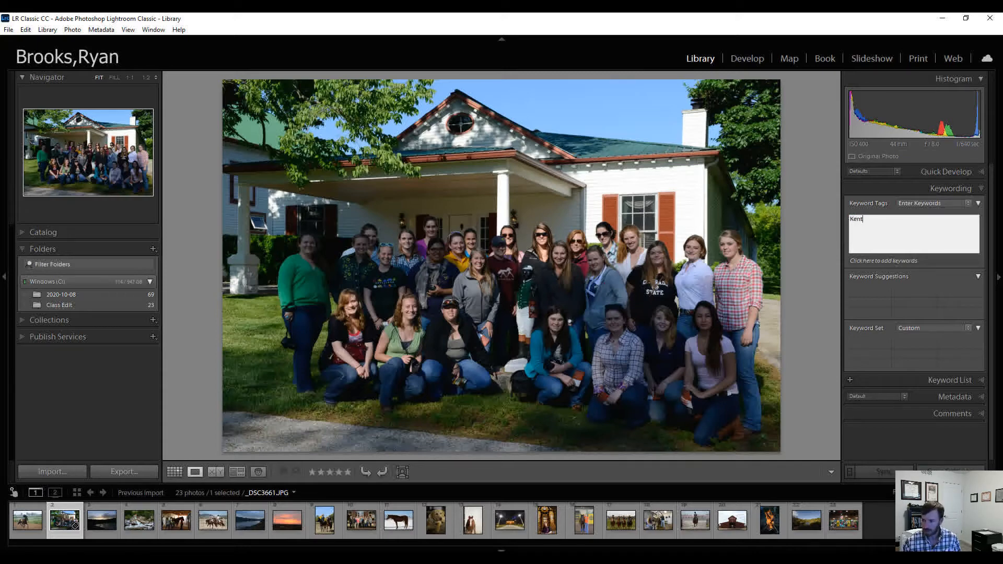
text(ucky, horse tirp)
key(BackSpace)
key(BackSpace)
text(rp)
key(Return)
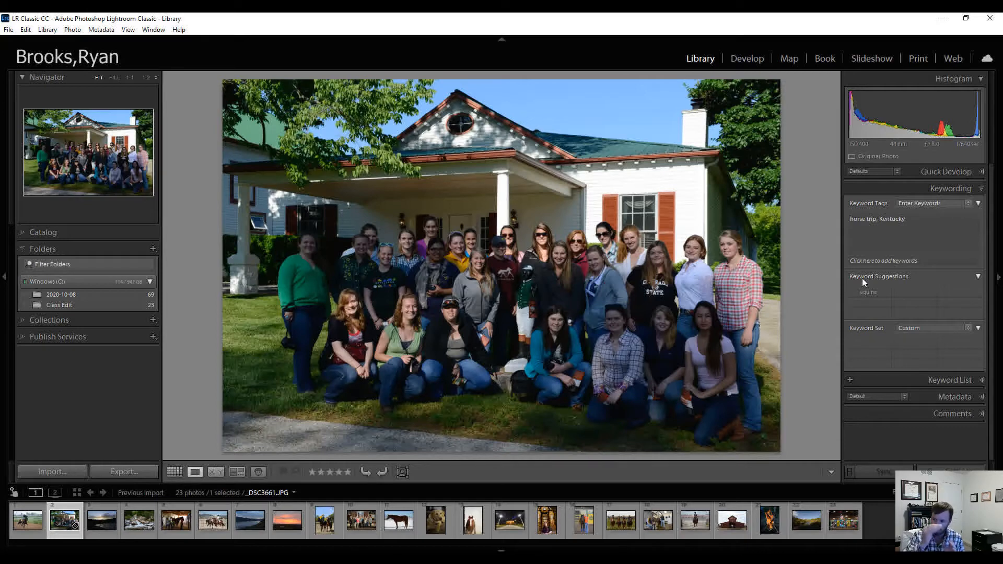
Remove all keywords from the group photo _DSC3661.JPG
click(909, 230)
drag(911, 221, 841, 224)
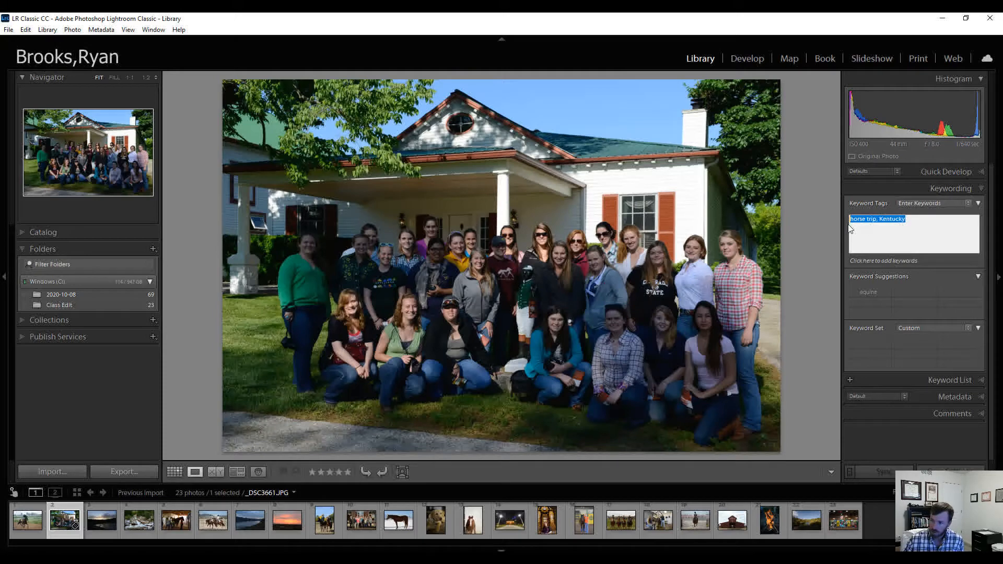
key(BackSpace)
click(817, 312)
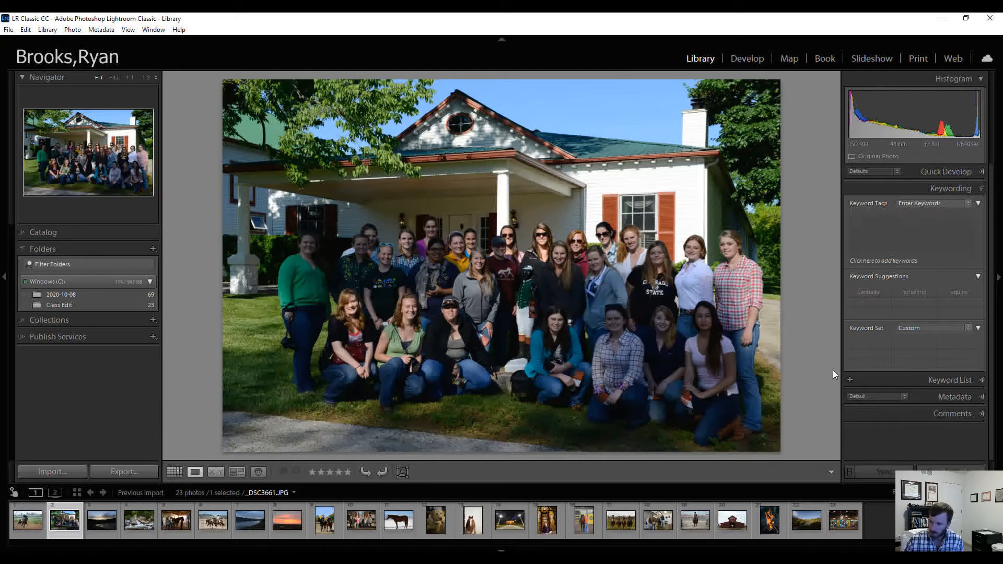
Review the group photo's metadata, from the copyright fields to the camera, exposure, lens and GPS details
click(980, 397)
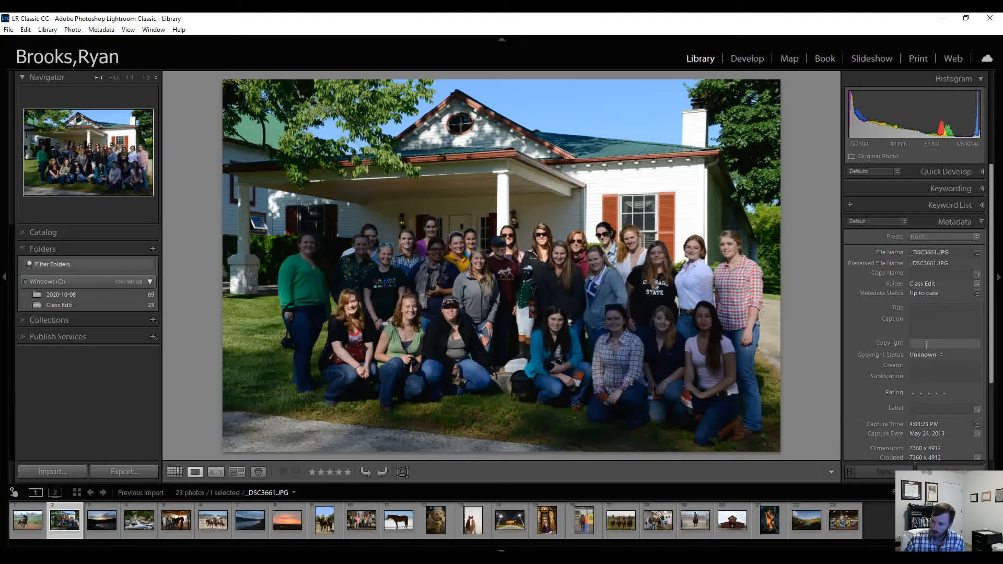
scroll(898, 327, down, 4)
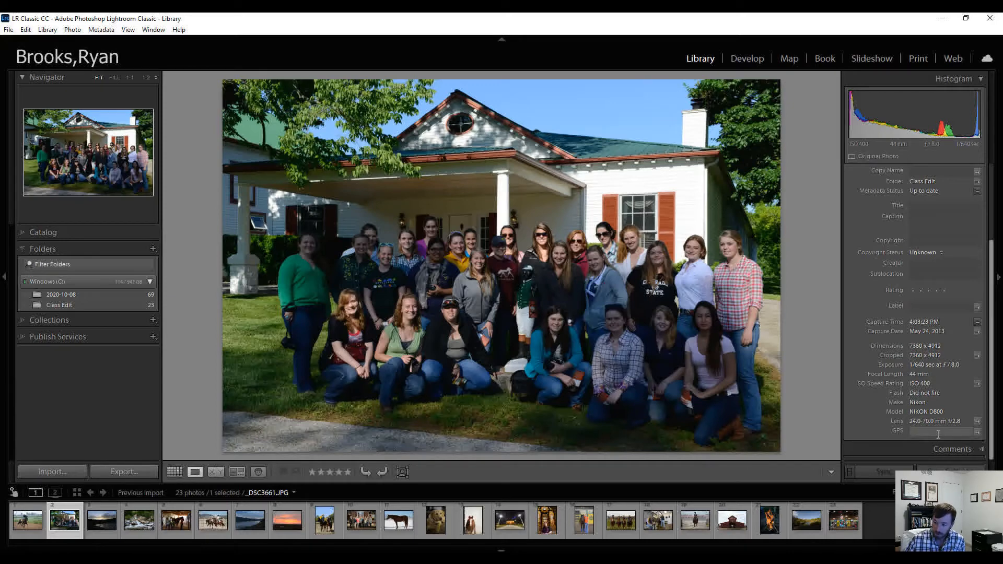
scroll(938, 334, up, 1)
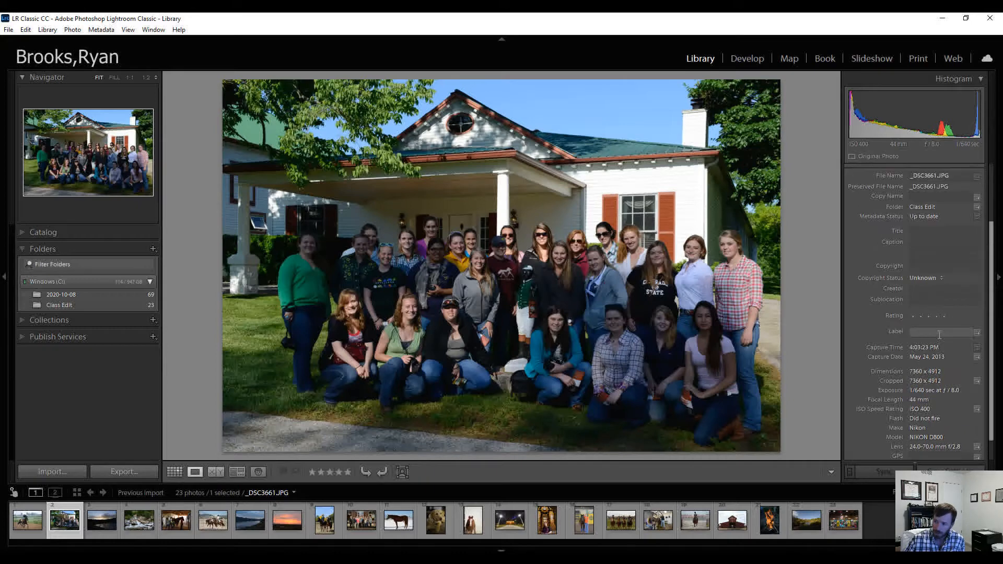
click(925, 265)
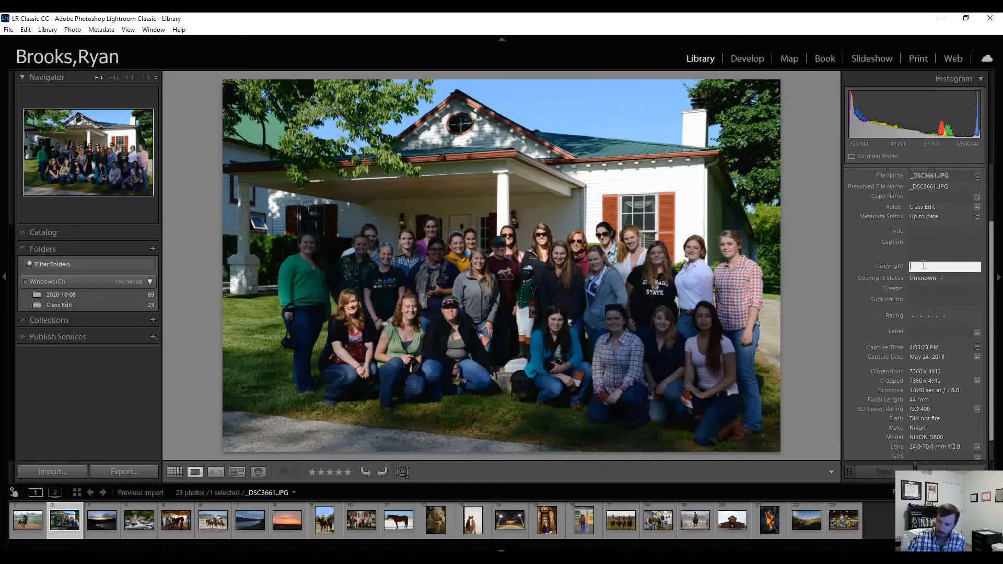
click(830, 315)
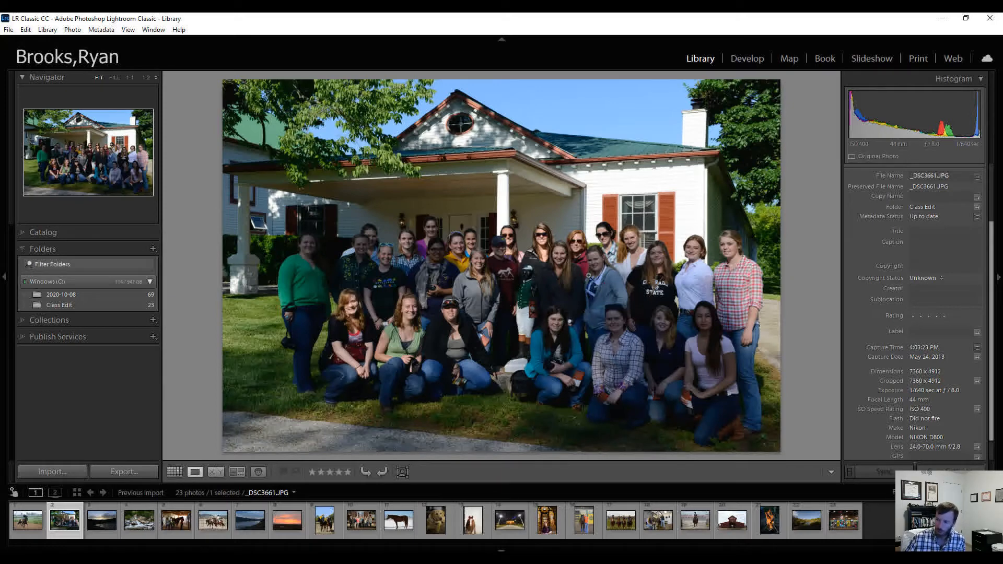
Preview the B&W High Contrast and B&W Landscape presets on the group photo in the Develop module and open the racehorse photo _DSC3307.JPG
click(746, 58)
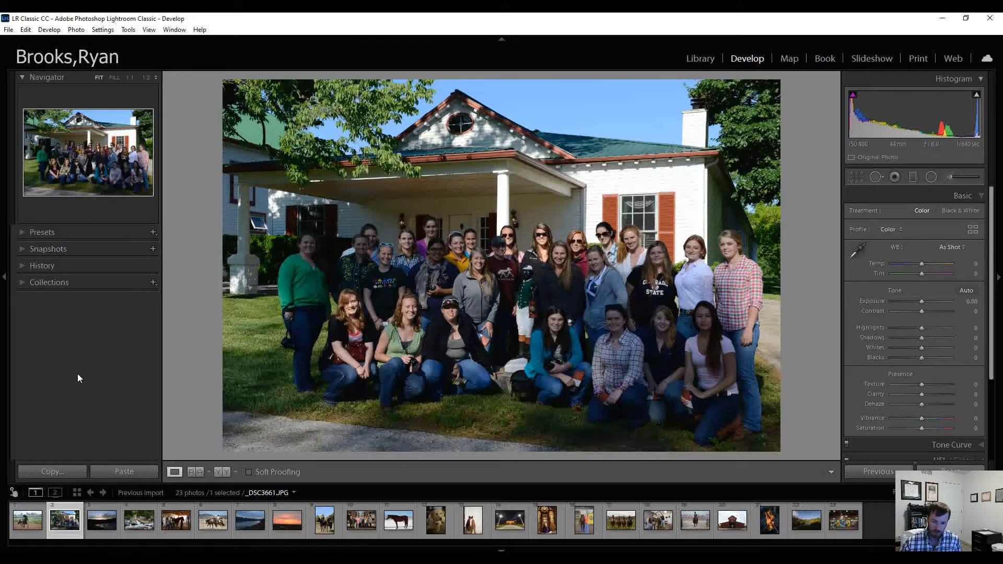
click(22, 233)
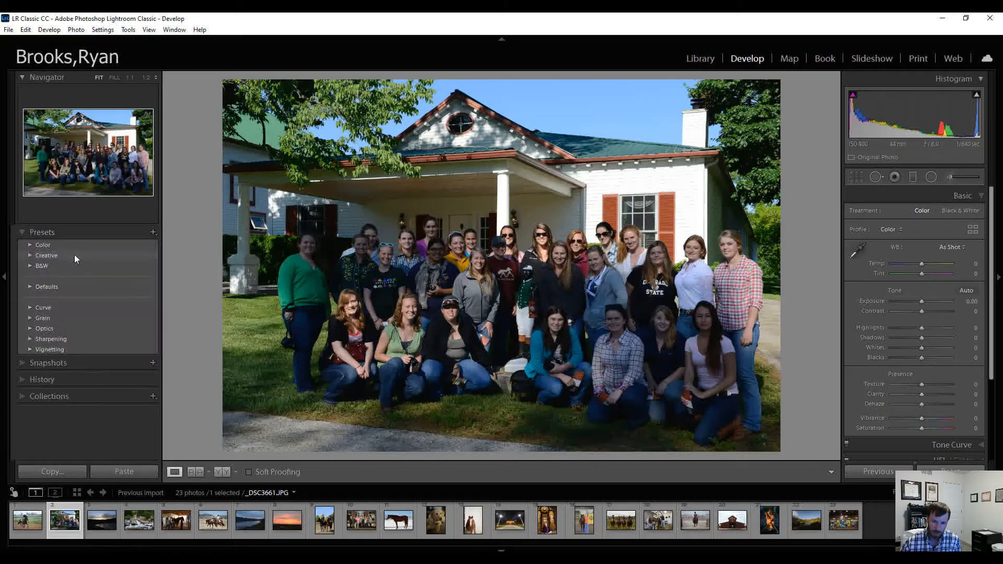
click(30, 266)
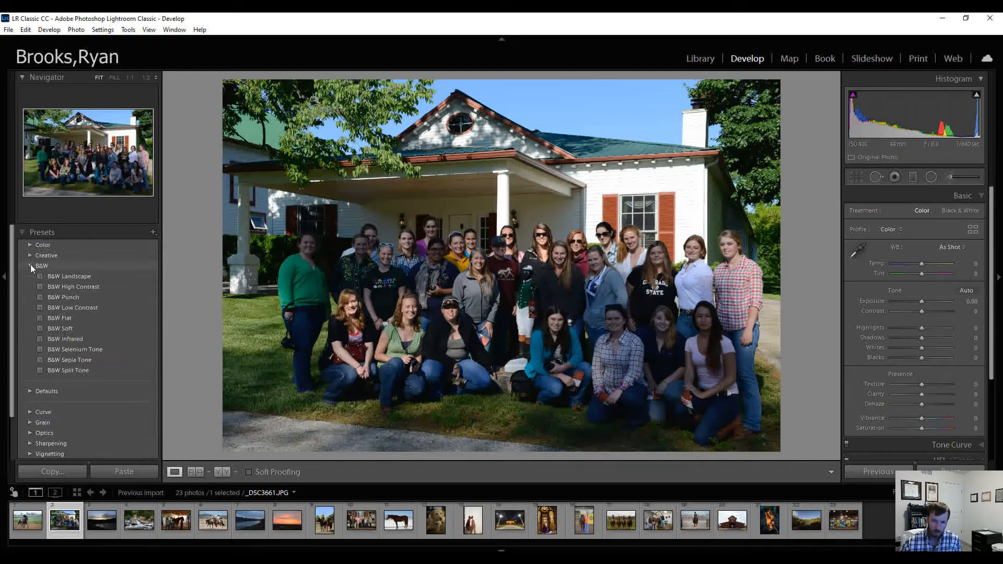
click(79, 286)
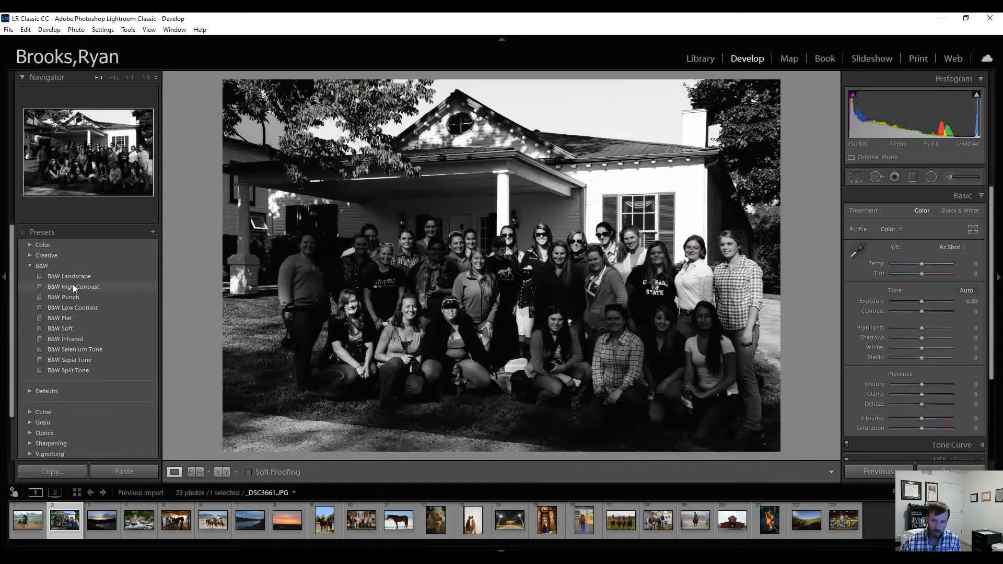
click(70, 277)
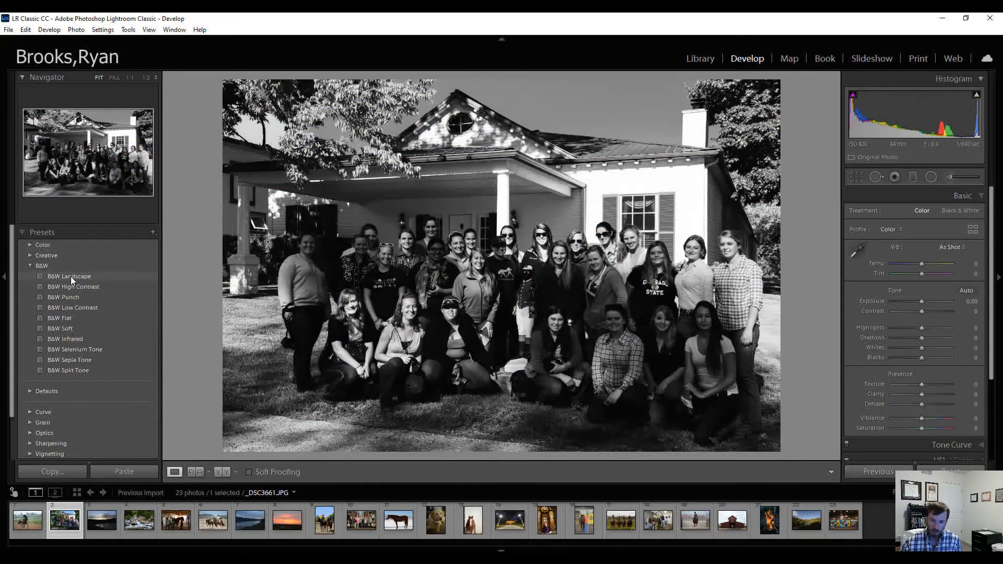
click(34, 531)
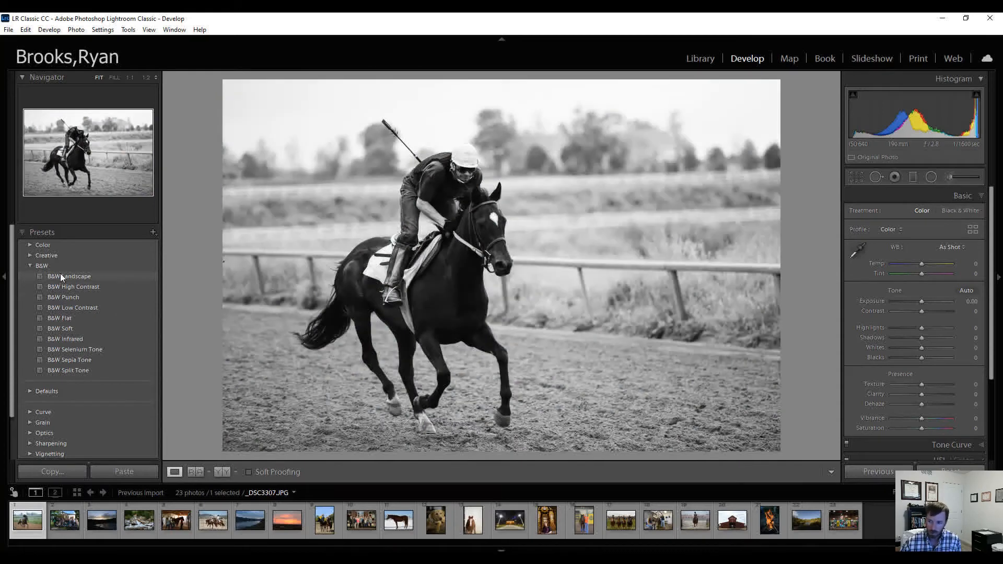
Apply the B&W Landscape preset to the racehorse photo and undo it
click(61, 276)
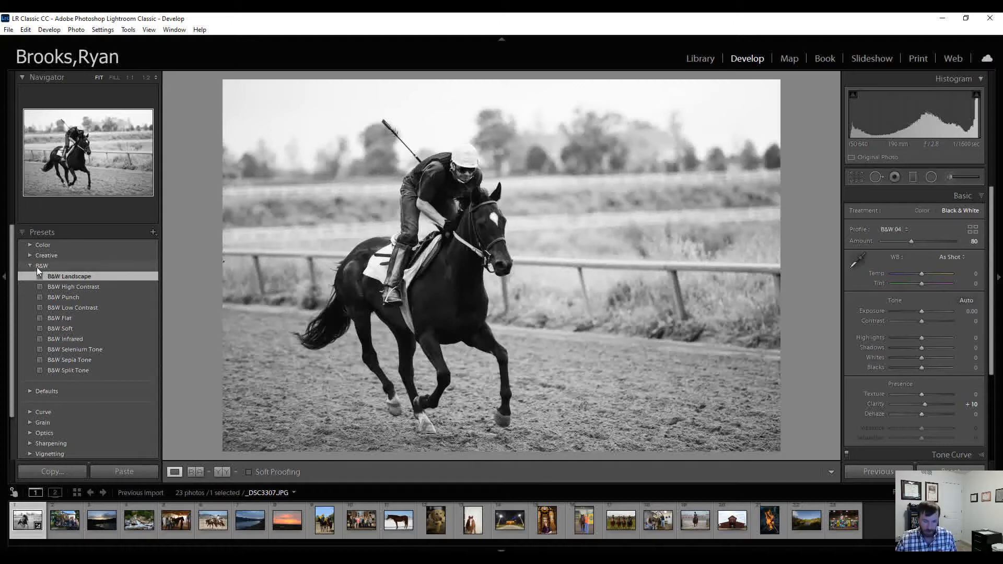
key(ctrl+z)
click(22, 231)
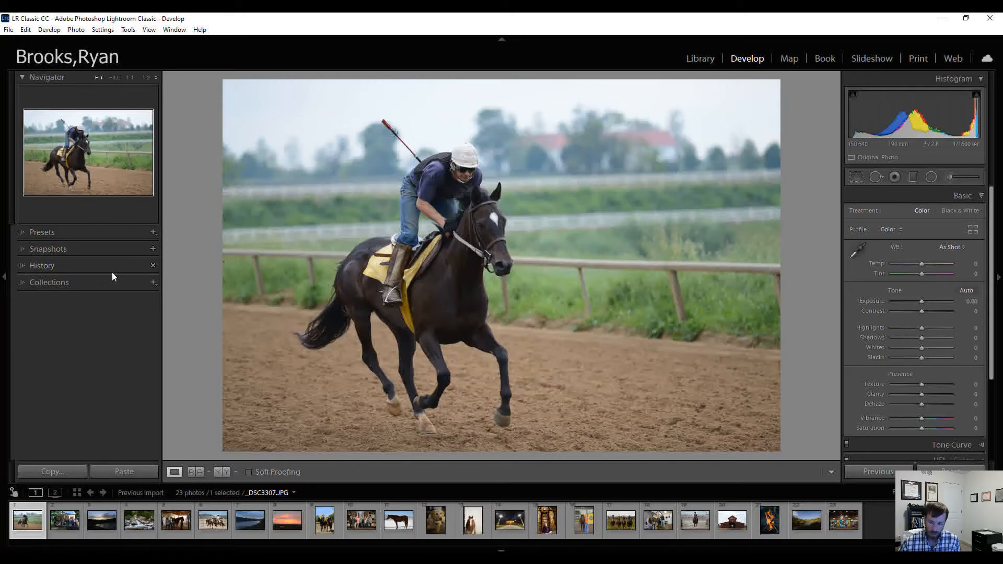
Review the racehorse photo's list of past edits in its history
click(24, 266)
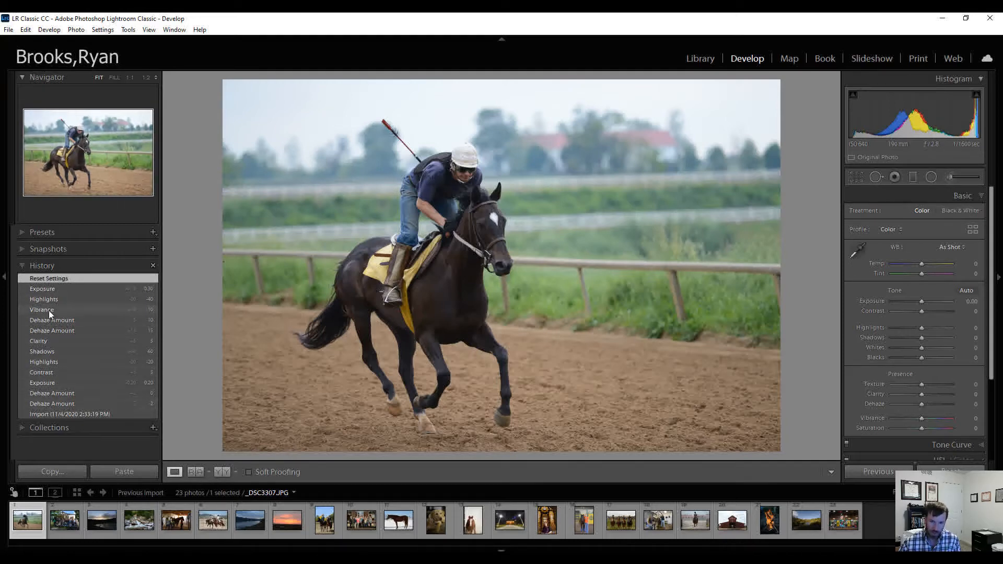
click(22, 267)
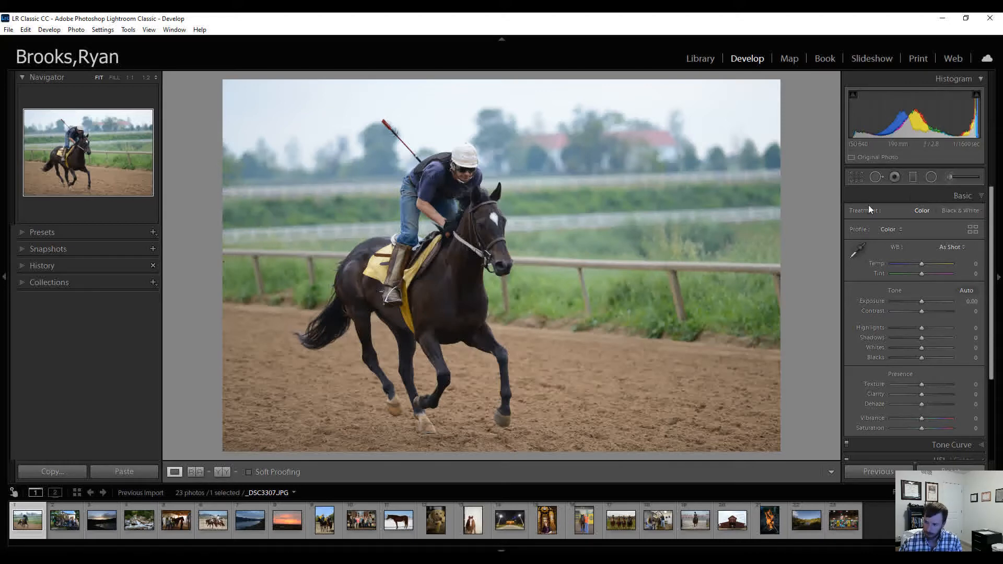
Try a slightly smaller crop of the racehorse photo with the original aspect ratio locked, and reset it
click(856, 179)
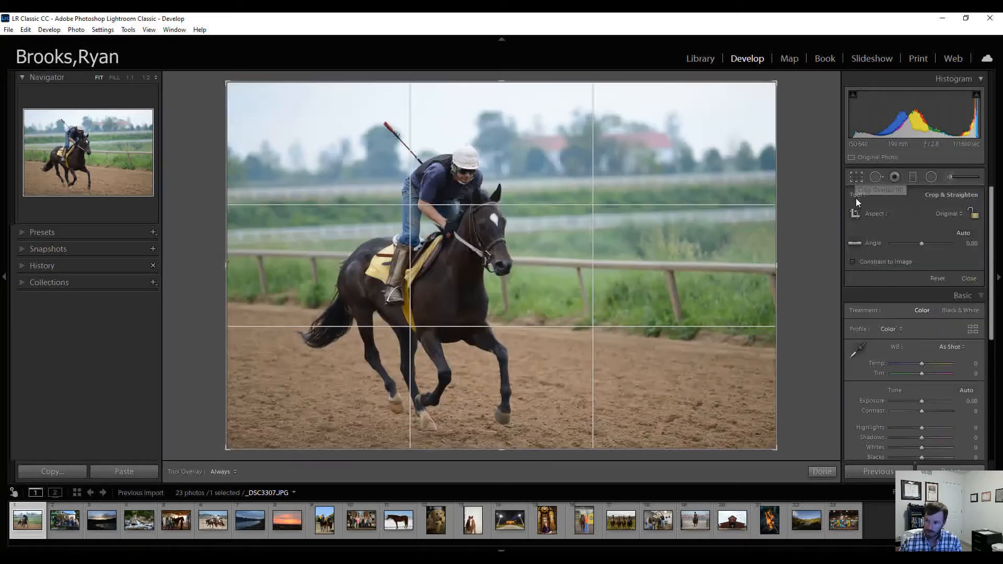
click(945, 214)
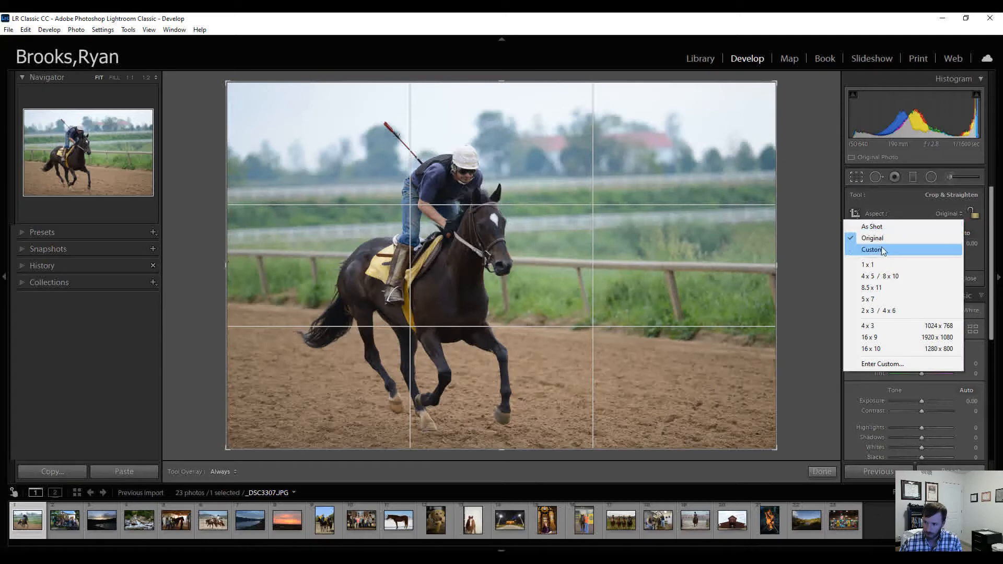
click(974, 216)
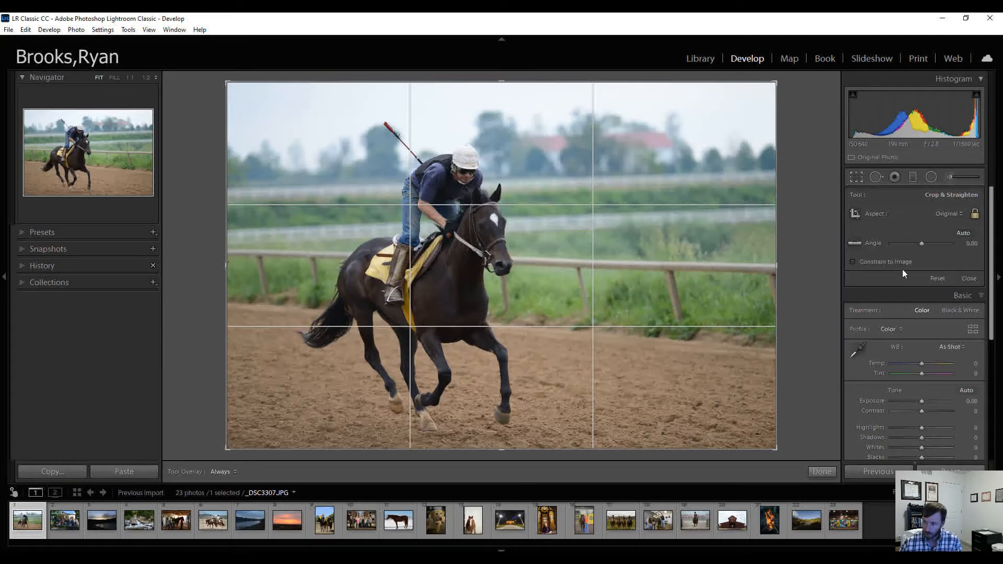
drag(776, 449, 725, 420)
click(938, 277)
Try a 4 x 5 / 8 x 10 crop with the racehorse photo repositioned inside it, and return the aspect to As Shot
click(974, 214)
click(955, 214)
click(899, 278)
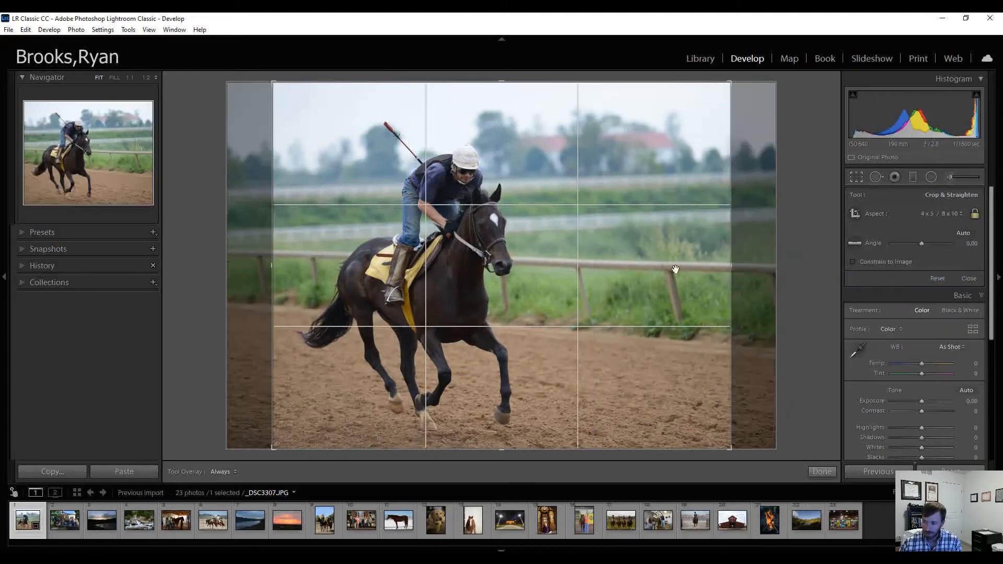
mouse_move(559, 255)
mouse_down()
mouse_move(605, 257)
mouse_move(570, 257)
mouse_up()
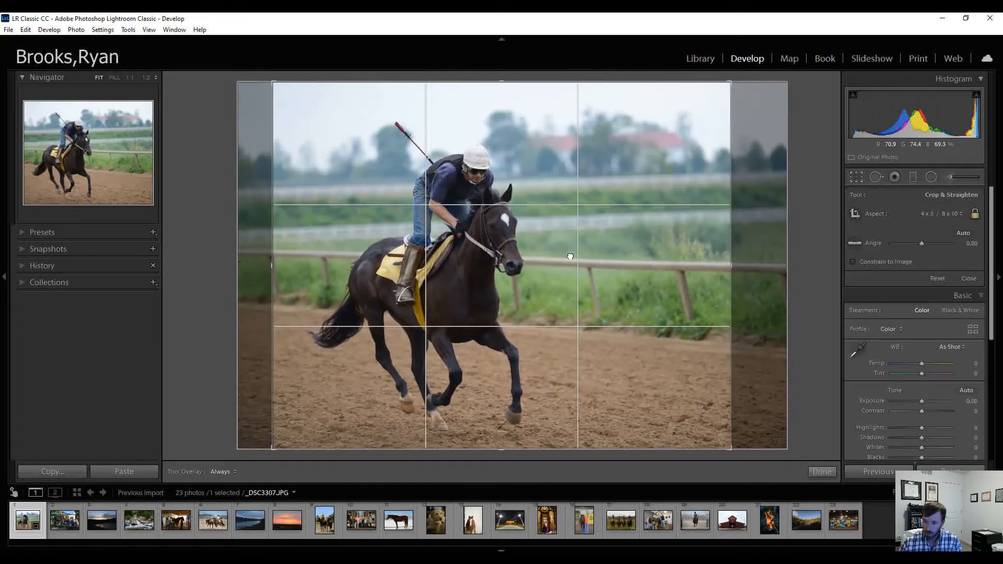
click(944, 214)
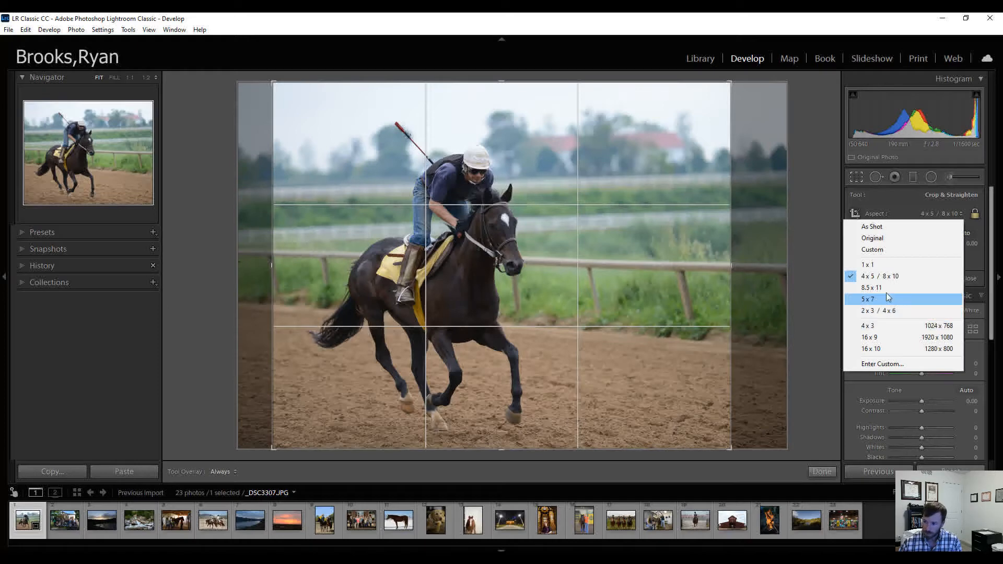
click(881, 227)
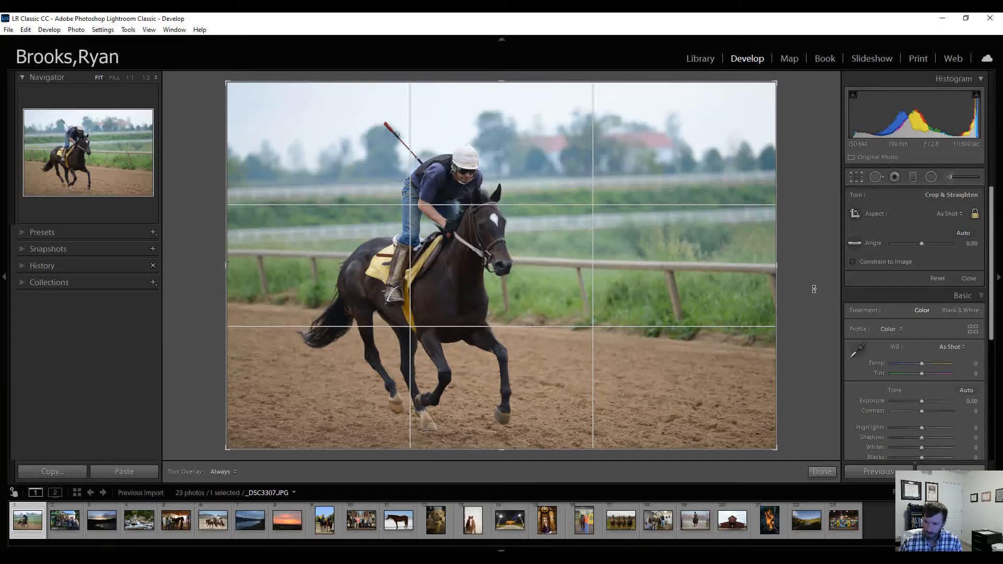
Try straightening the racehorse photo by about 2.07 degrees along the background tree line and close the crop tool
click(854, 249)
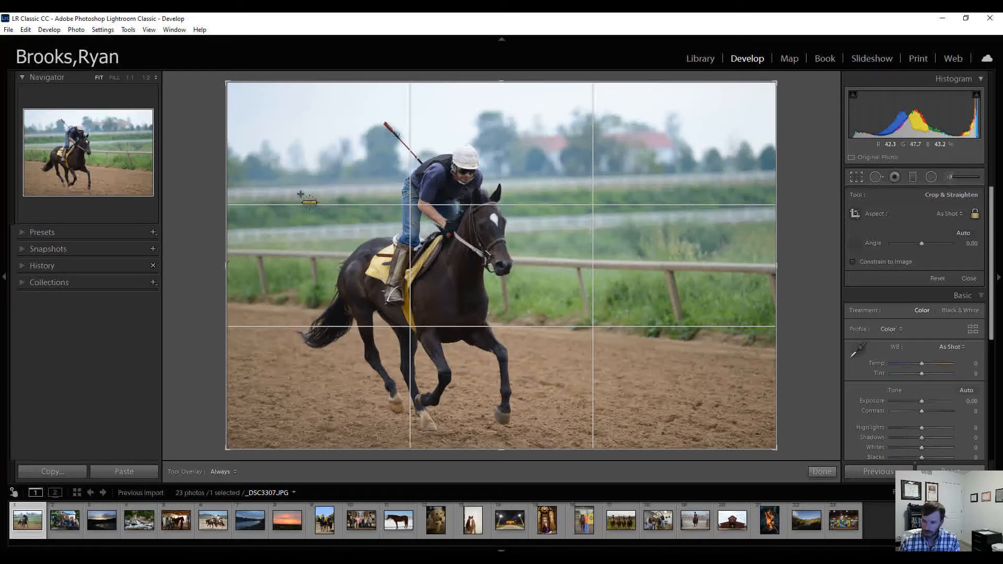
drag(276, 186, 696, 170)
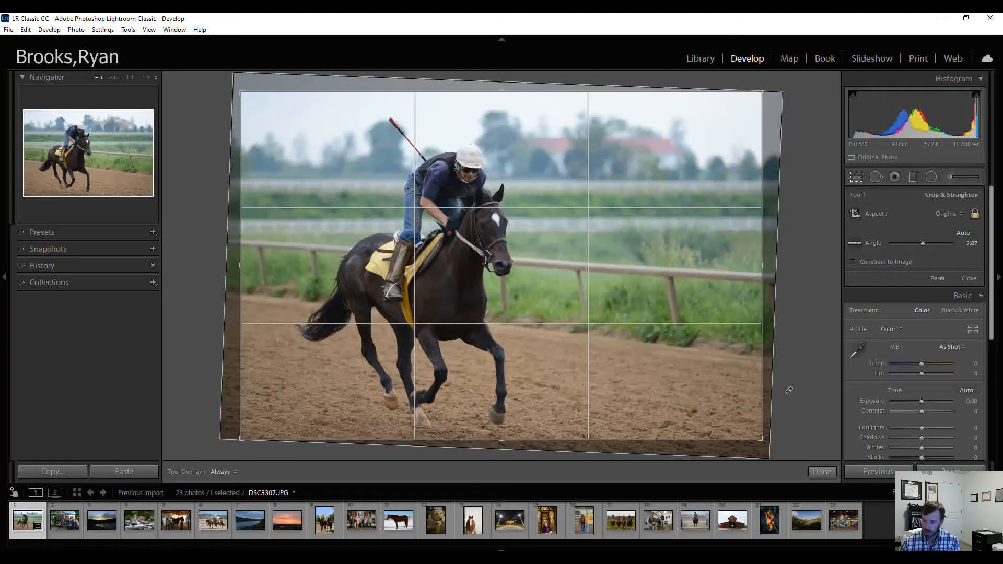
key(Return)
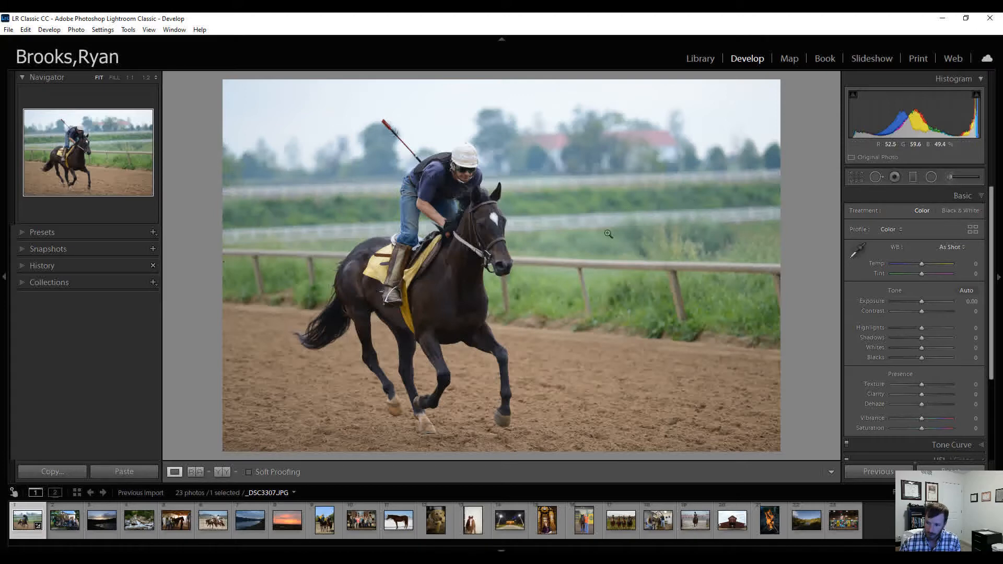
Try Auto white balance on the racehorse photo, and sample a custom white balance from the white marking on the horse's forehead
click(964, 250)
click(934, 272)
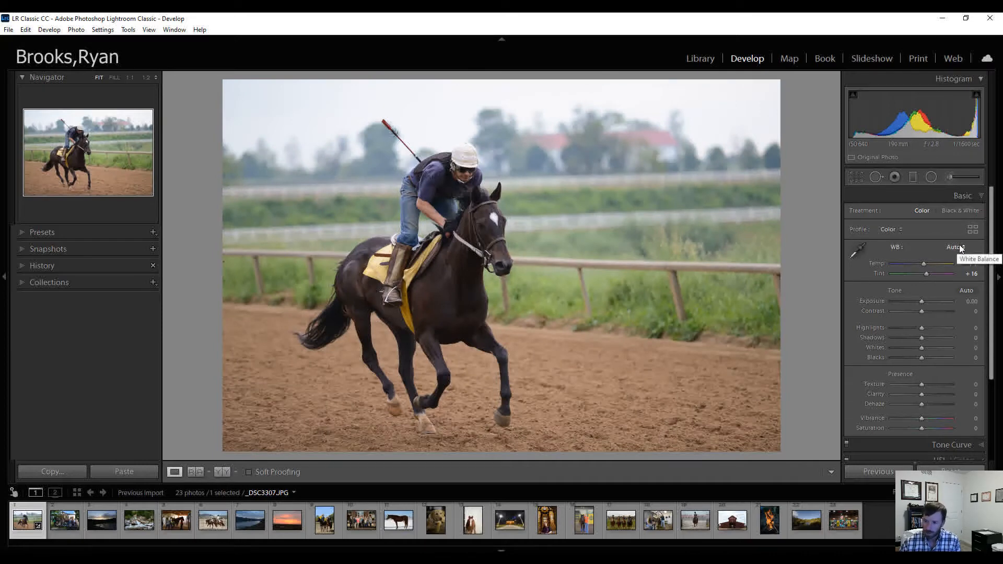
click(854, 250)
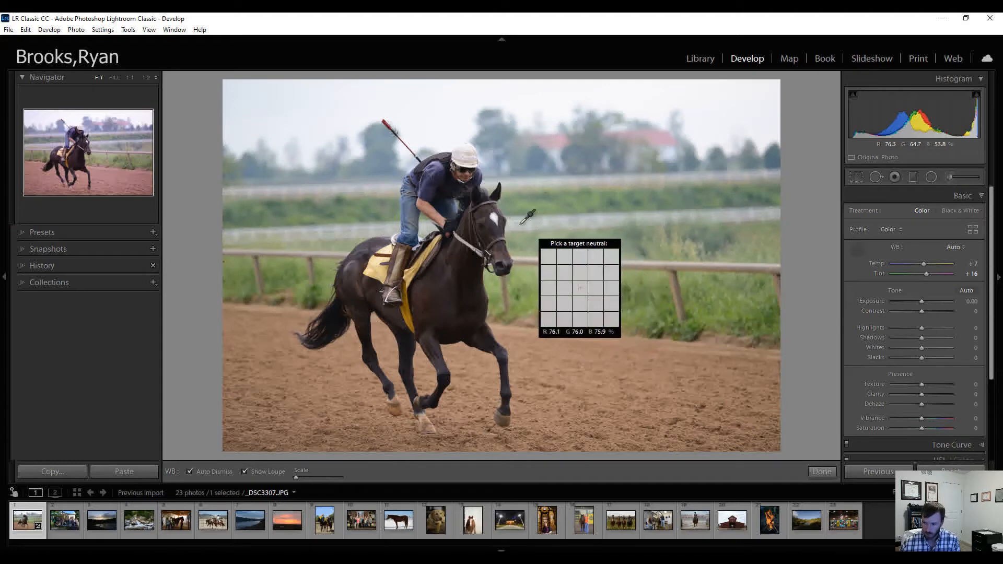
click(493, 219)
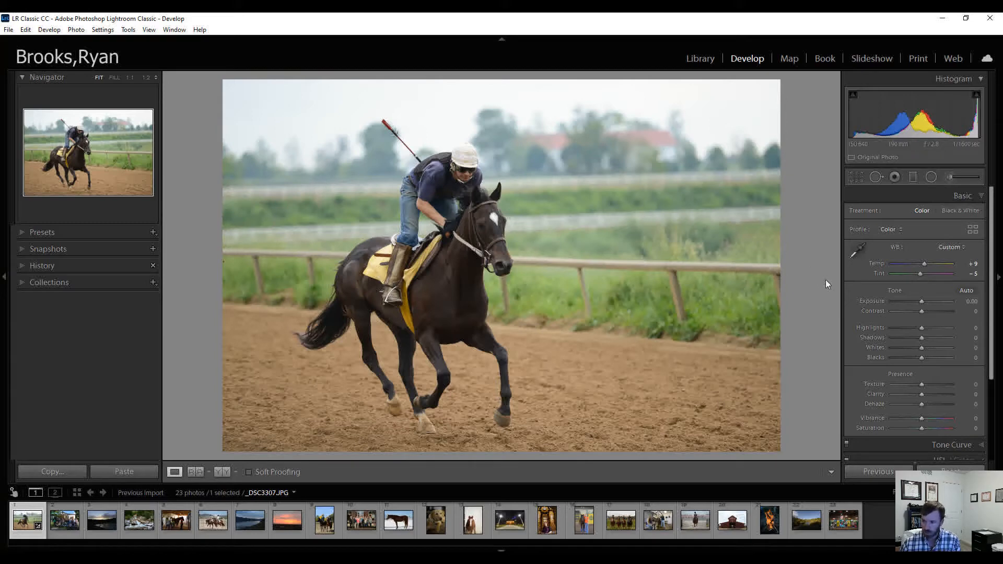
Return the racehorse photo's white balance to As Shot and set it to Auto
click(948, 246)
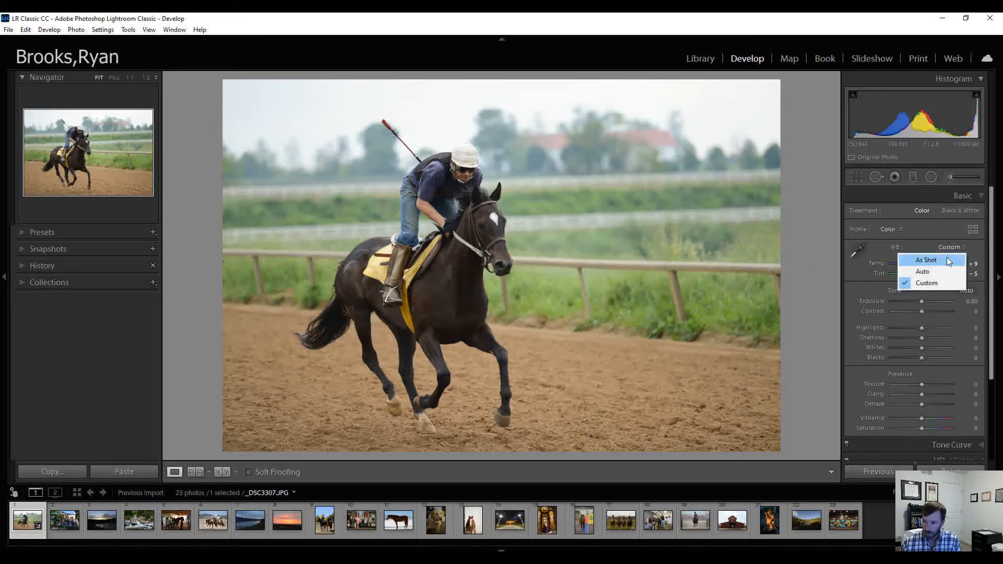
click(948, 258)
click(950, 247)
click(941, 271)
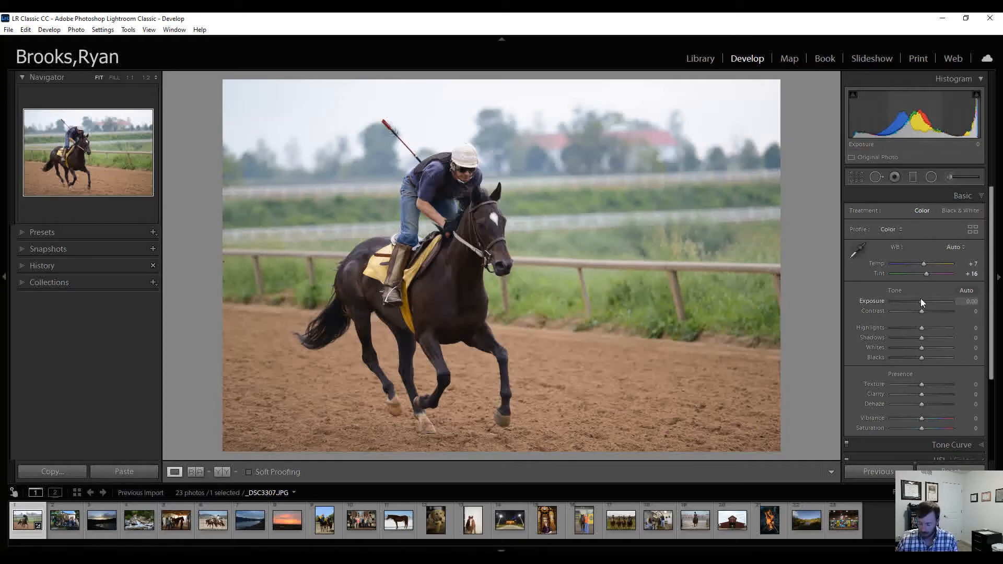
Test brighter and darker exposures on the racehorse photo and set Exposure to +0.30
key(Up)
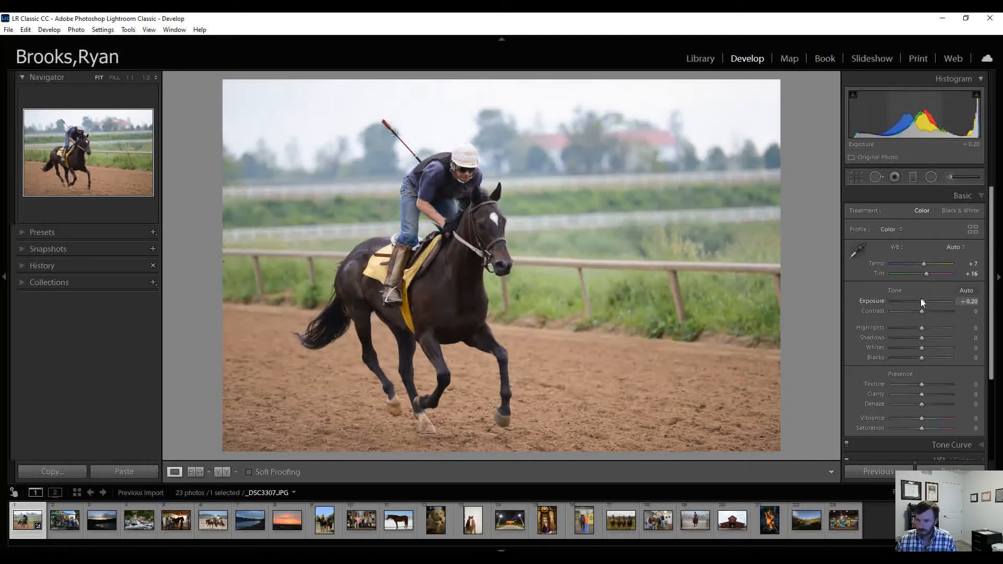
key(Down)
key(Down)
key(Down)
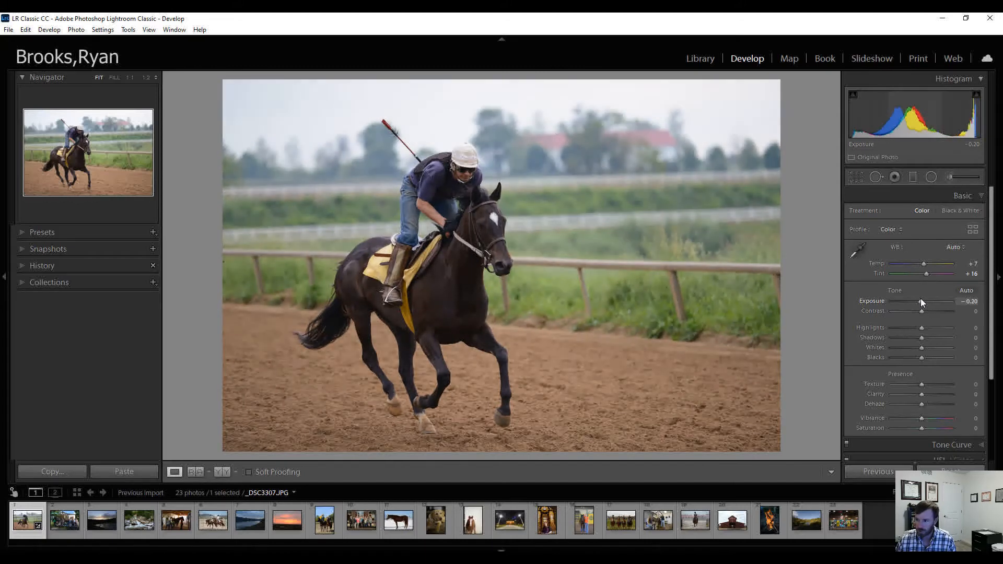
key(Up)
key(Up)
key(Up)
key(Up)
key(Up)
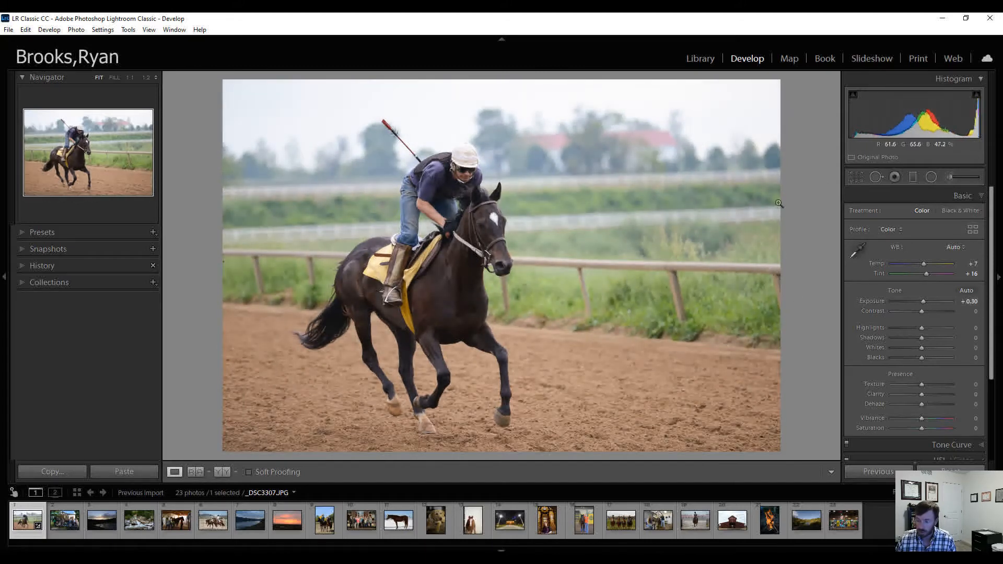
Set the racehorse photo's Contrast to +5, Highlights to −30 and Shadows to +55
click(922, 310)
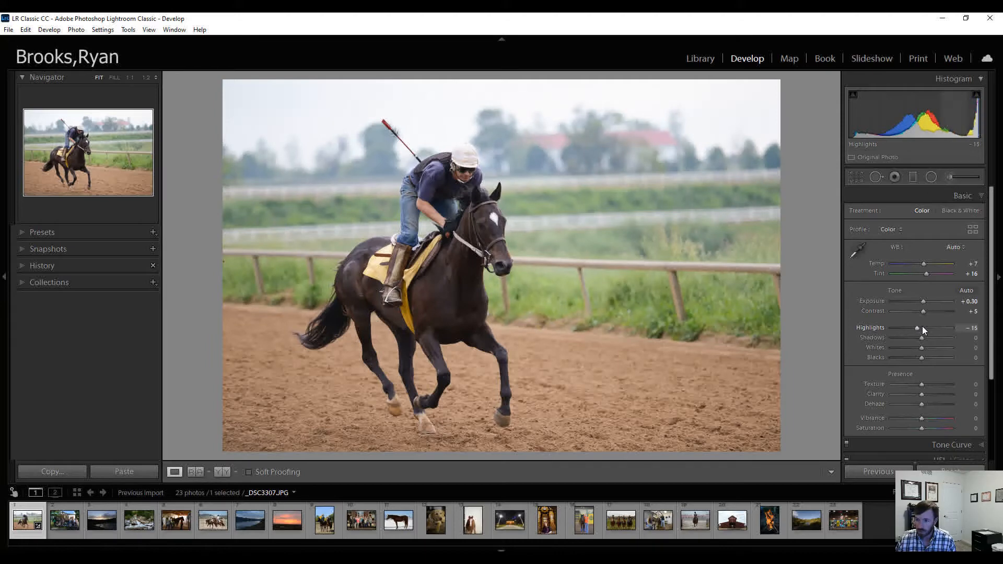
scroll(923, 328, down, 6)
scroll(922, 336, up, 7)
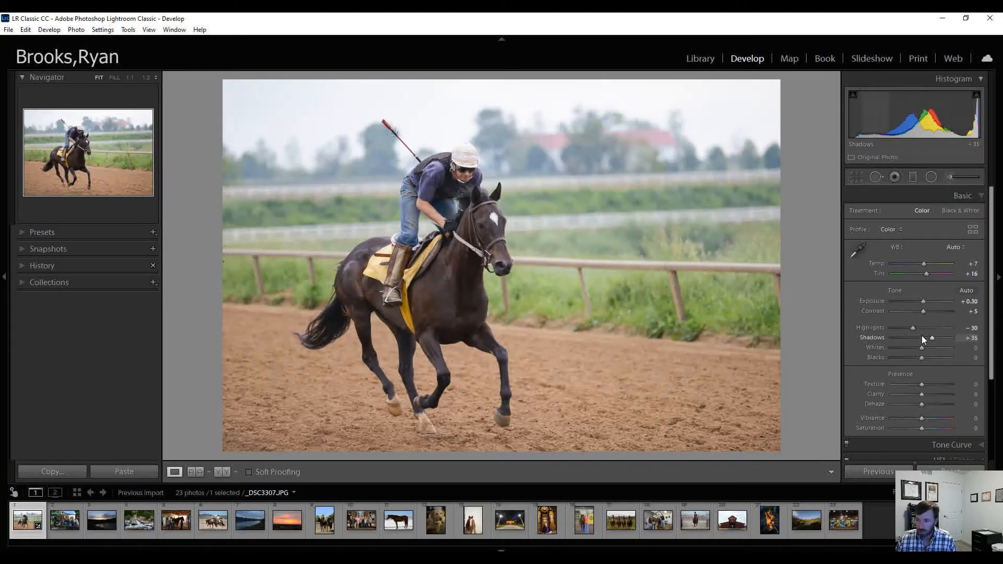
scroll(921, 335, up, 4)
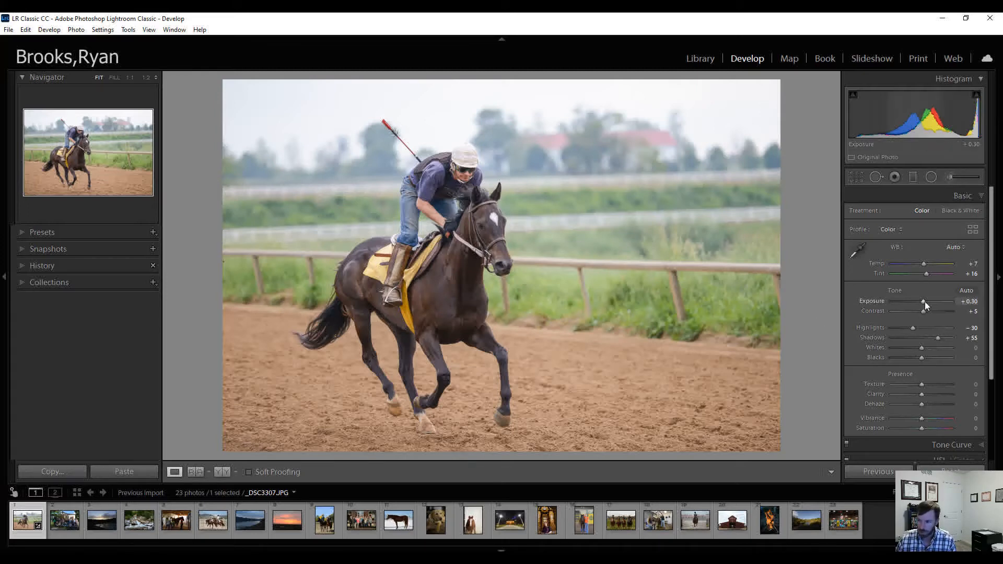
Set the racehorse photo's Exposure to +0.20, Clarity to +5, Dehaze to +10 and Vibrance to +10
key(Down)
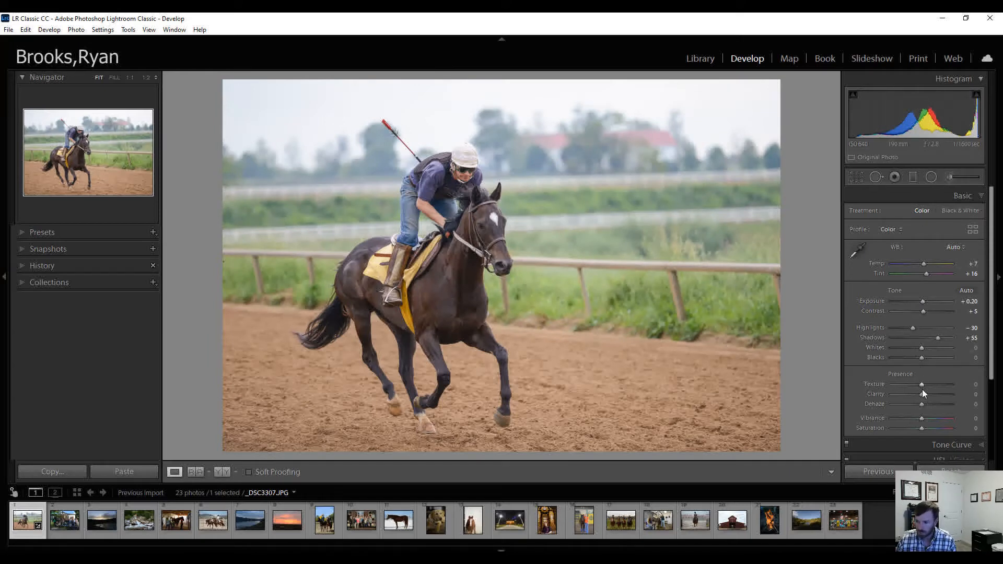
key(Up)
key(Up)
key(Up)
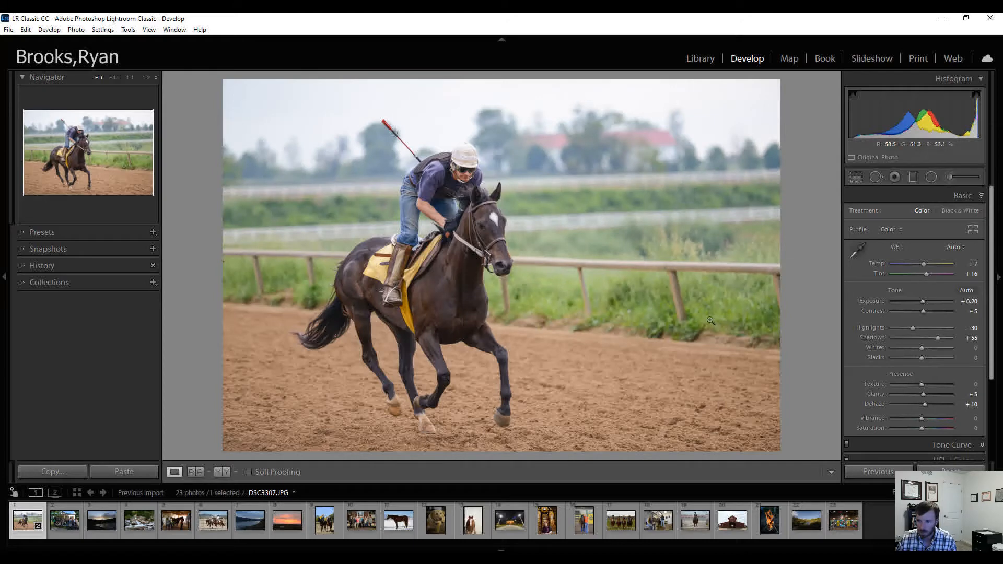
key(Up)
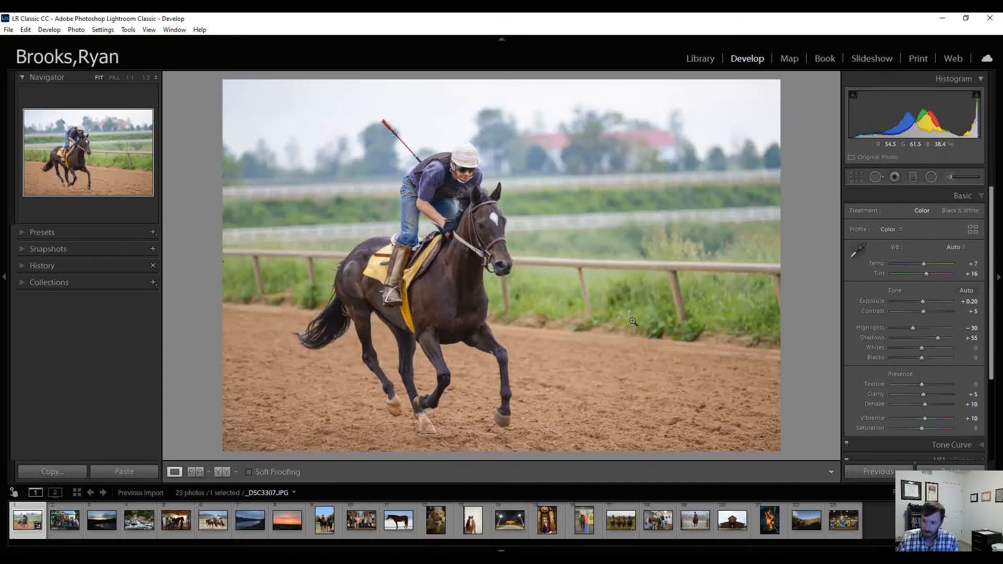
Compare the racehorse photo before and after editing in full, side-by-side, top/bottom and split views, and return to the single-photo view
key(backslash)
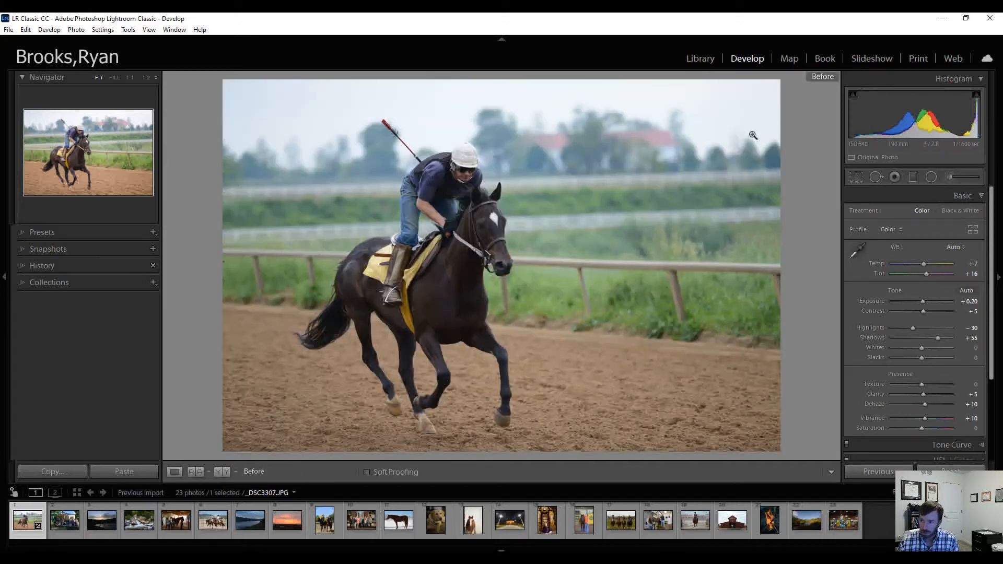
key(backslash)
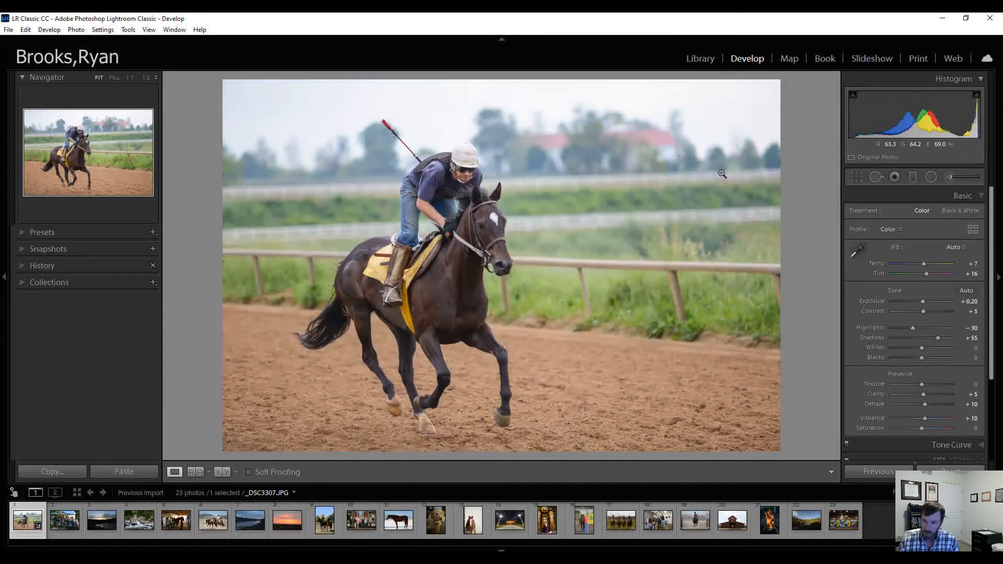
click(221, 472)
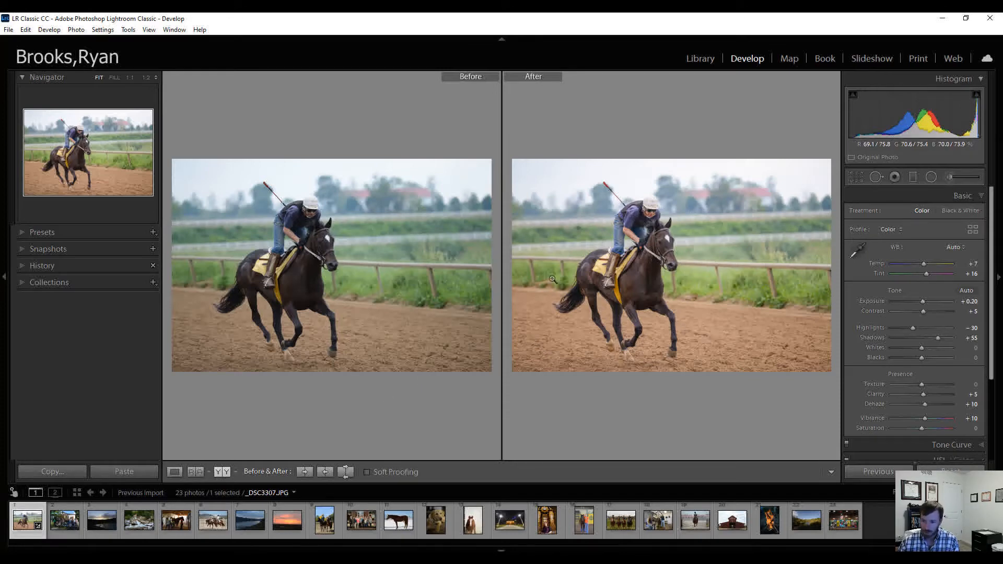
click(224, 471)
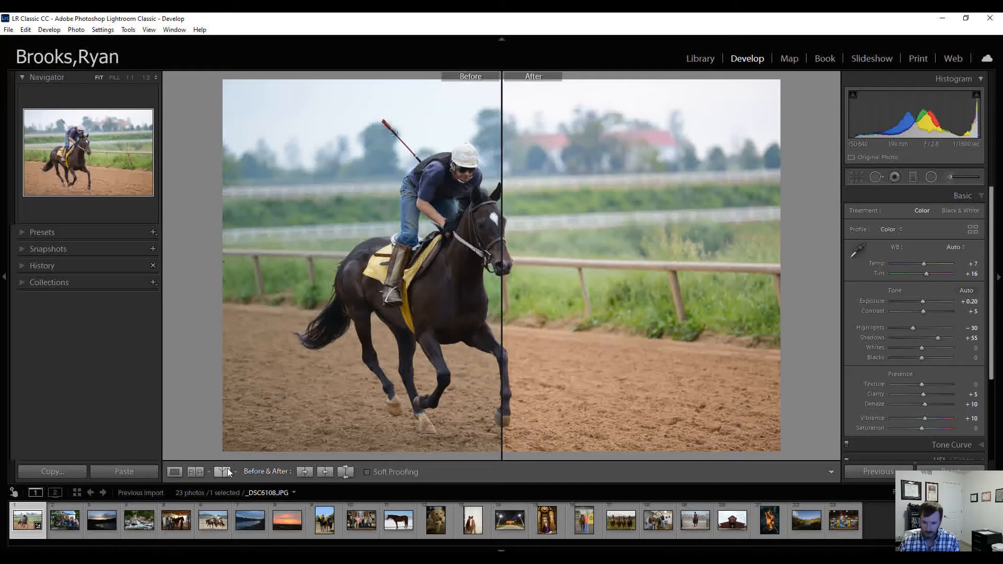
click(225, 472)
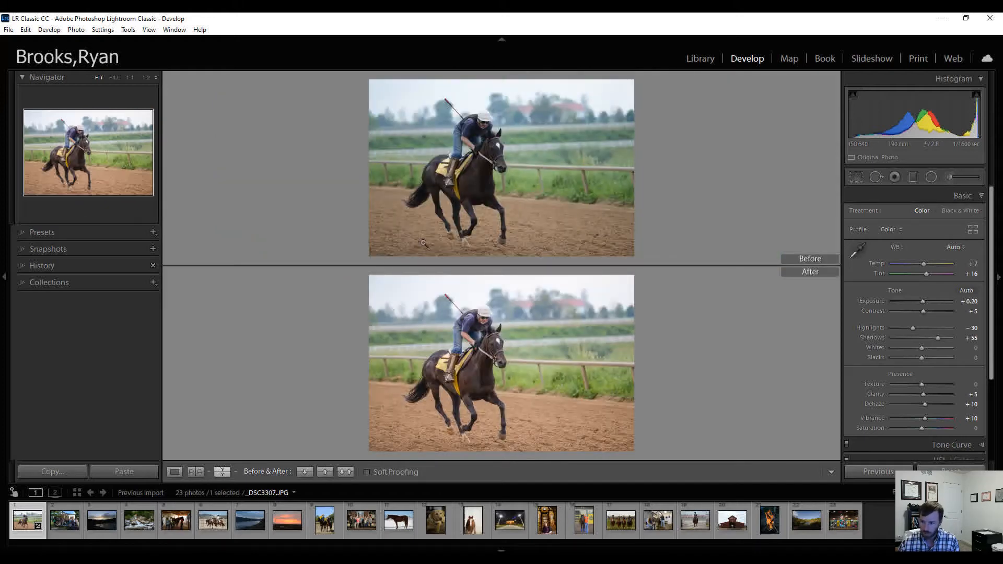
click(222, 473)
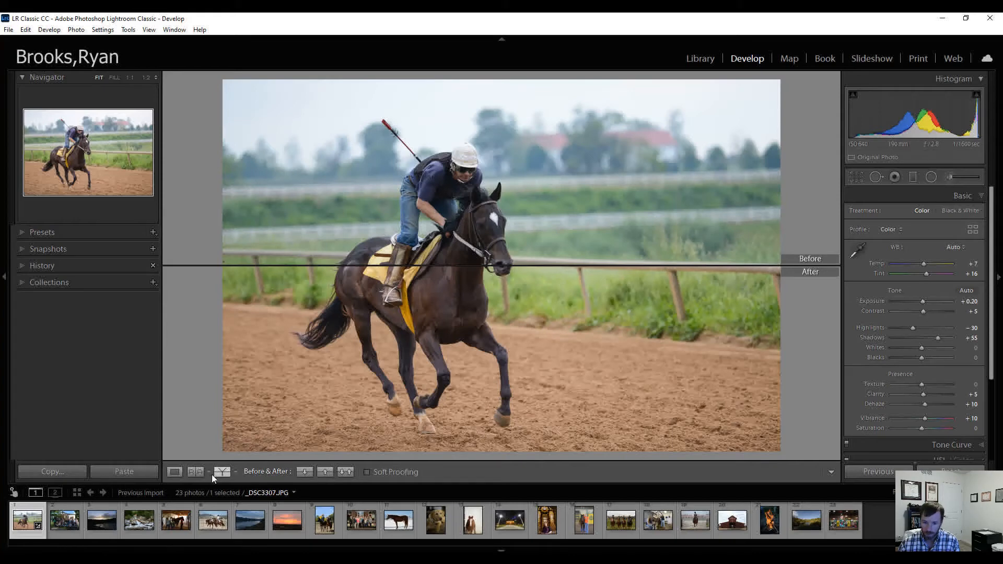
click(174, 473)
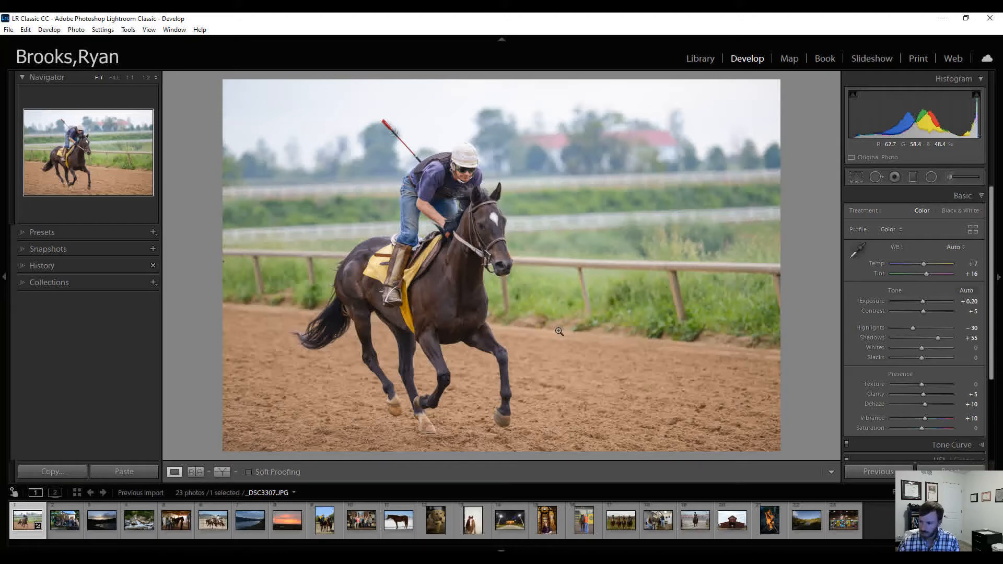
Open the group photo in front of the white house and check its highlight and shadow clipping
key(Right)
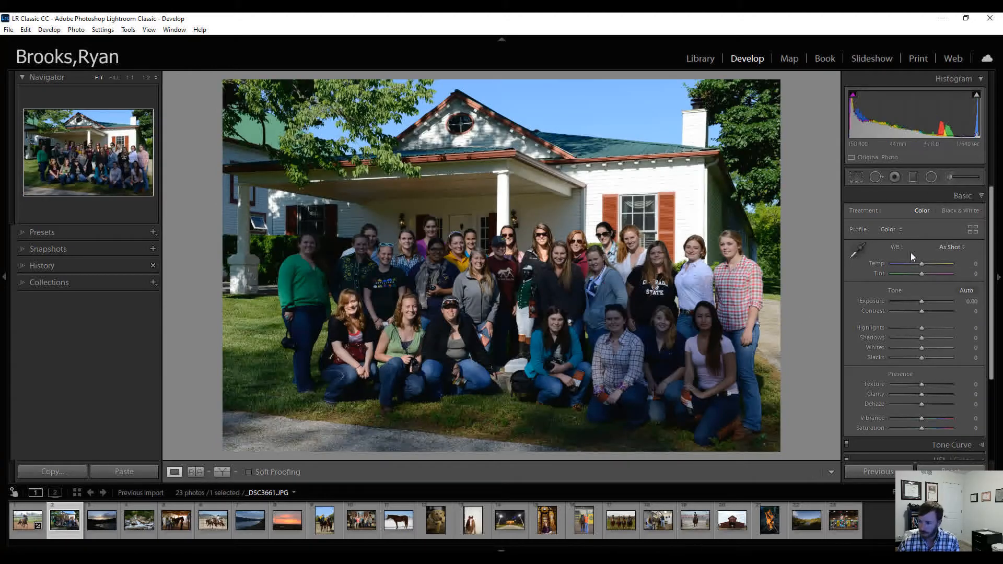
mouse_move(977, 96)
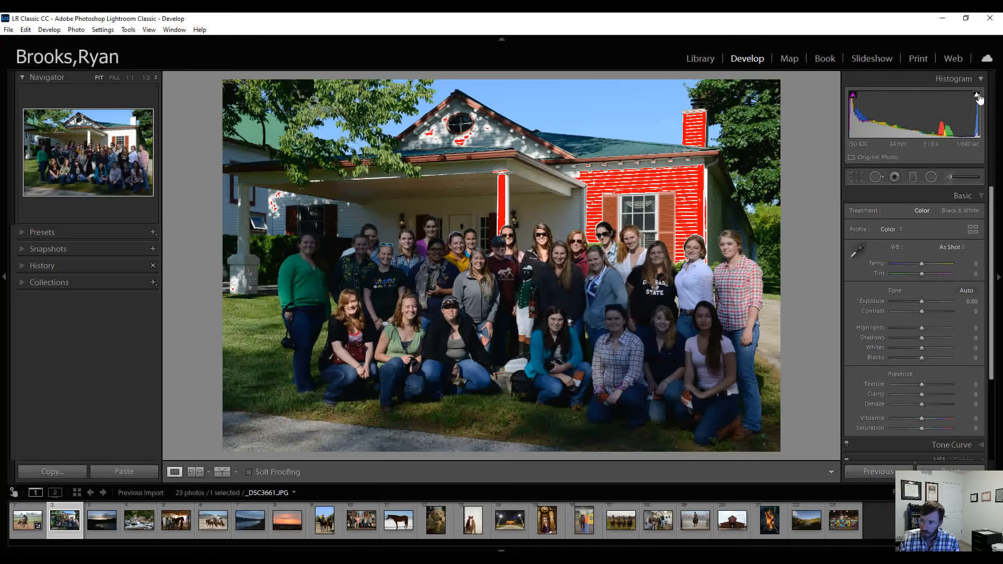
click(852, 96)
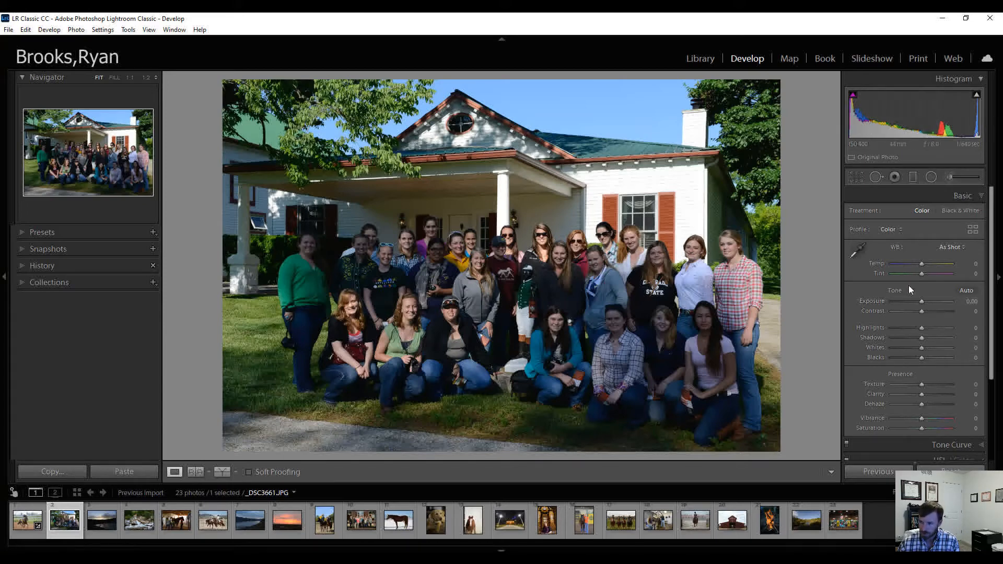
Brighten the group photo by setting Exposure to +0.90
key(Up)
key(Up)
key(Up)
key(Up)
key(Up)
key(Up)
key(Up)
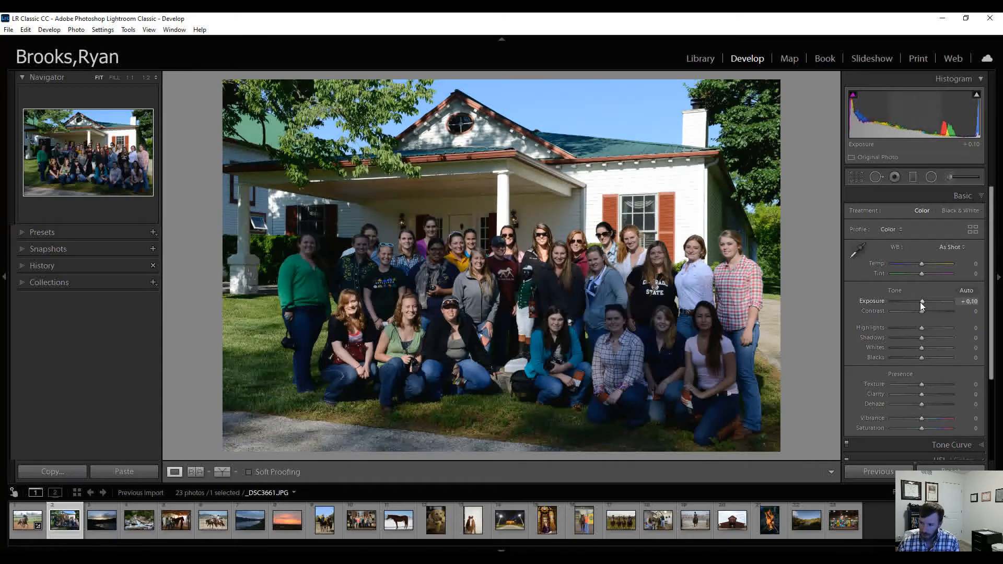
key(Up)
key(Up)
key(Up)
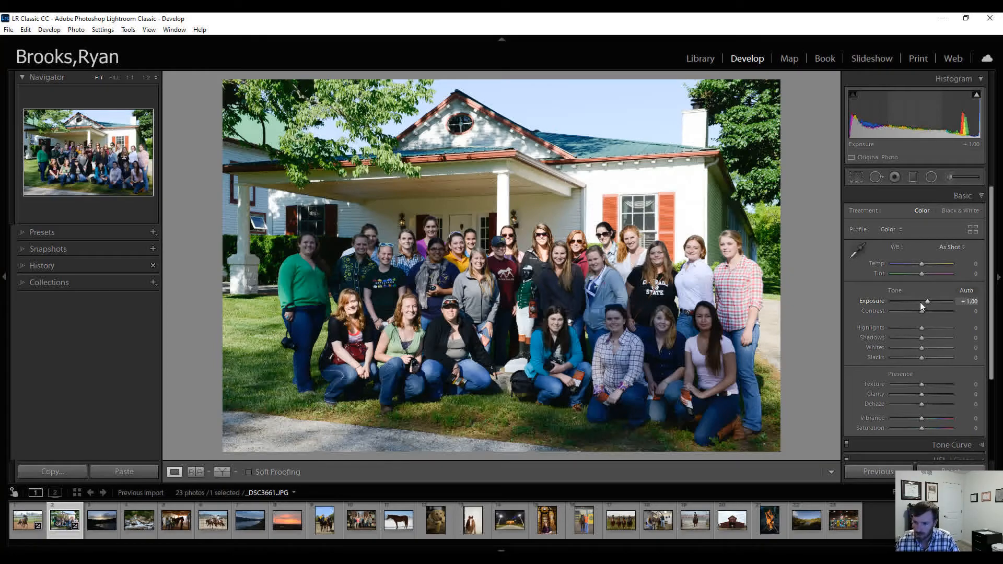
key(Down)
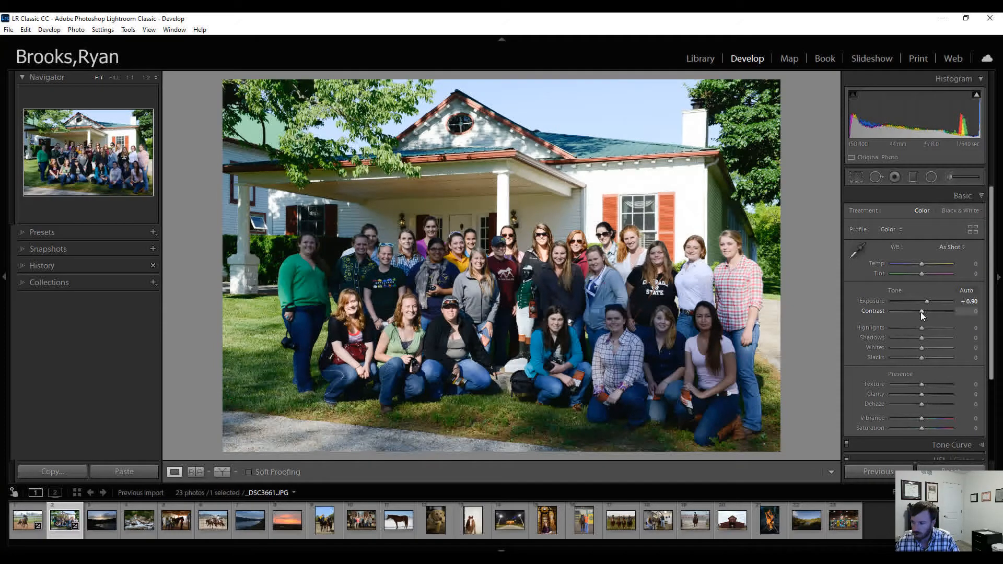
Set the group photo's Highlights to −25 and Shadows to +65
key(Down)
key(Down)
key(Down)
key(Down)
key(Down)
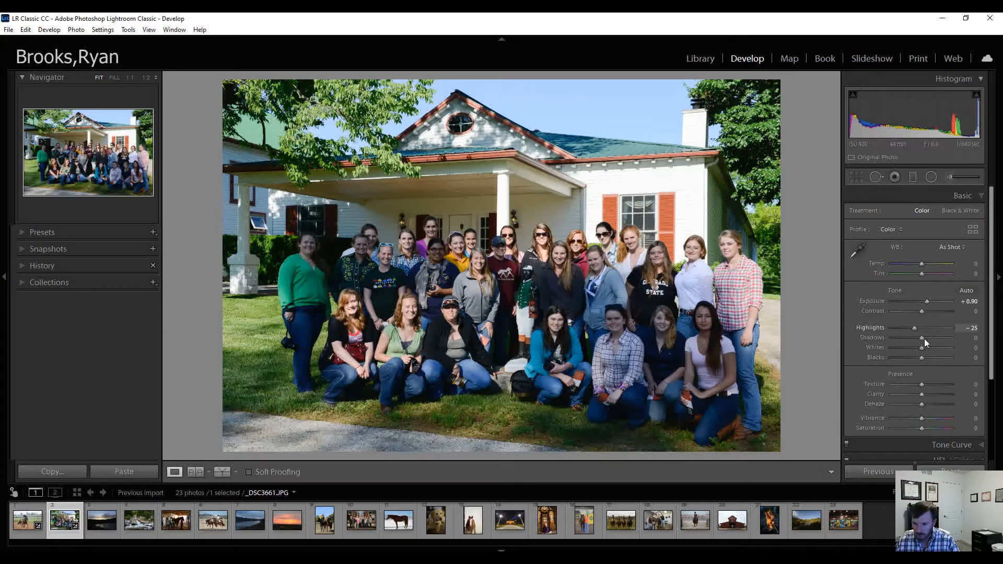
scroll(924, 339, up, 11)
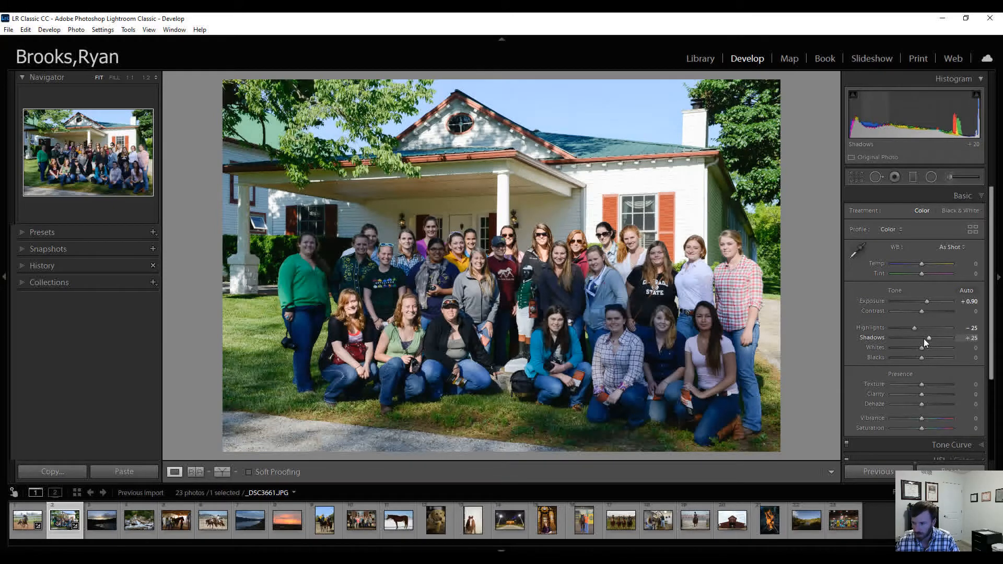
scroll(923, 339, up, 3)
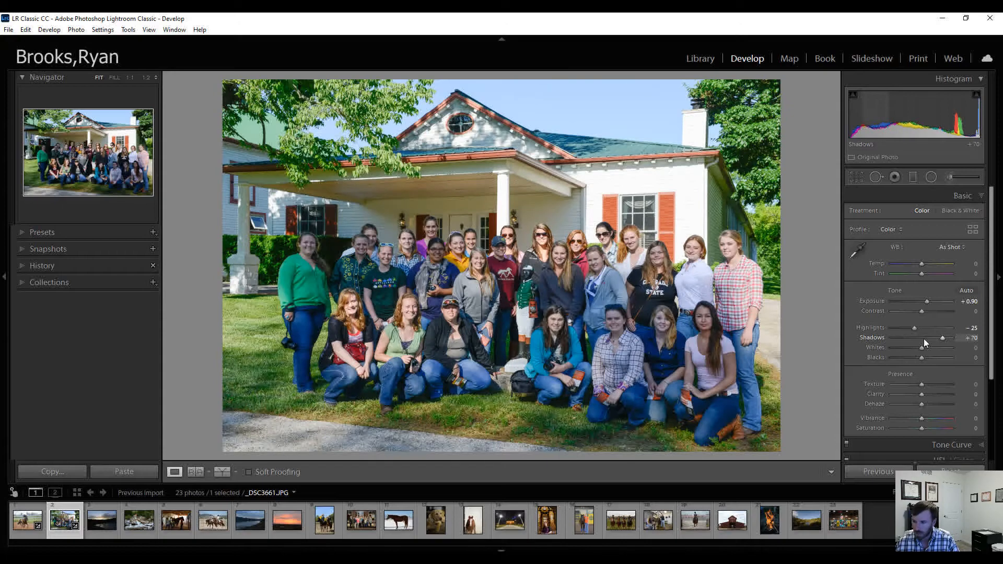
scroll(923, 339, down, 1)
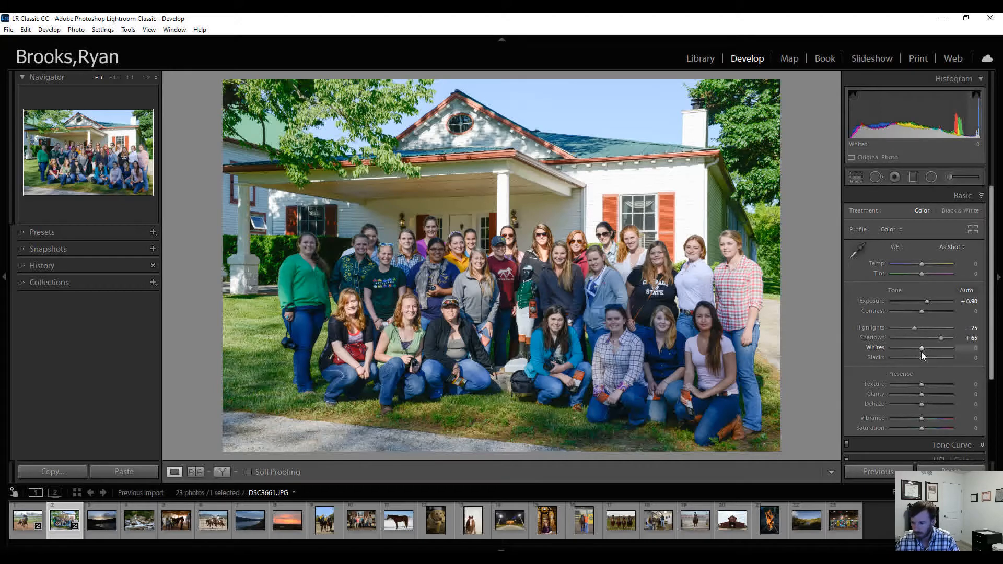
Set the group photo's Blacks to +15, Clarity and Vibrance to +5, Highlights to −35 and Exposure to +1.10
scroll(924, 359, up, 1)
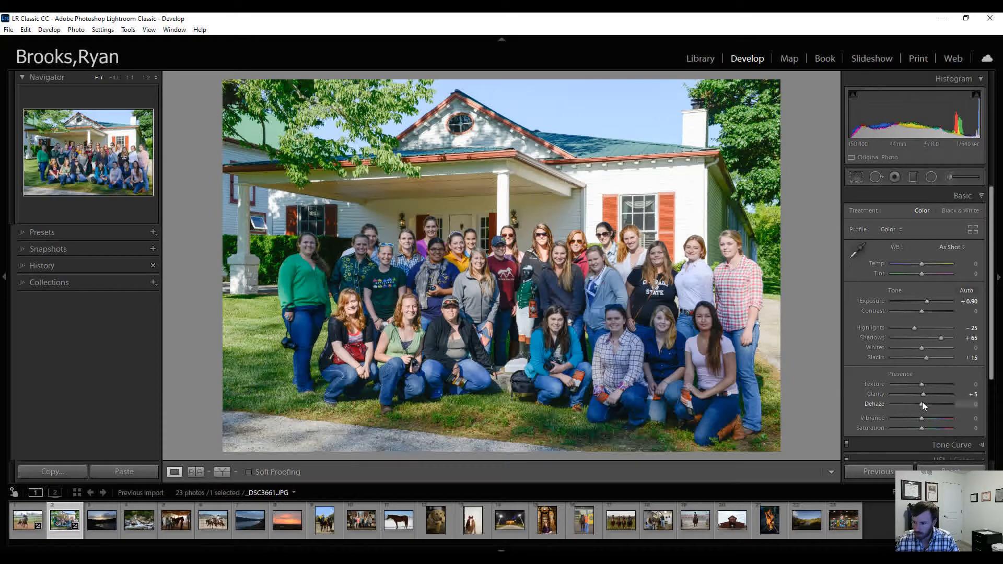
scroll(925, 417, up, 1)
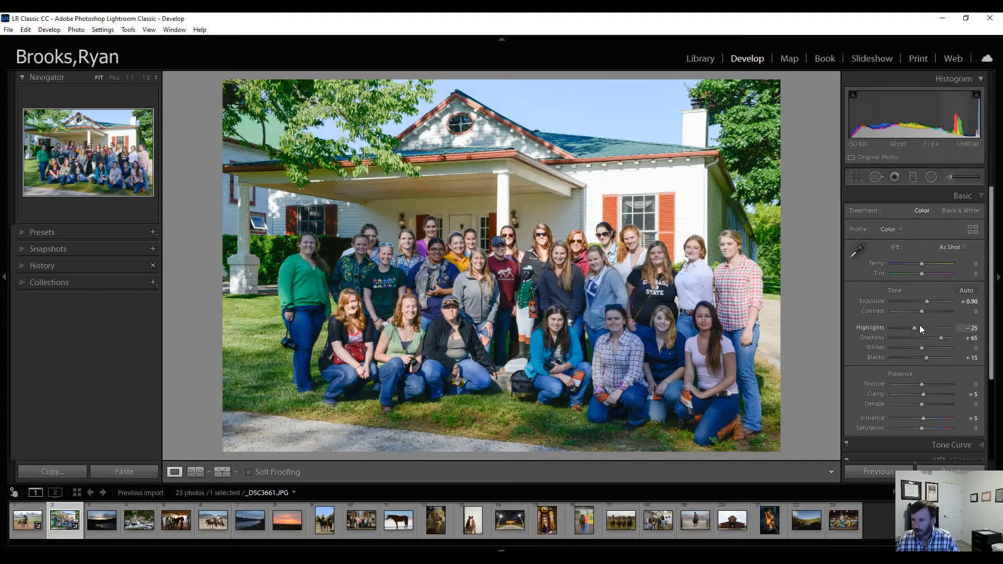
scroll(924, 328, down, 2)
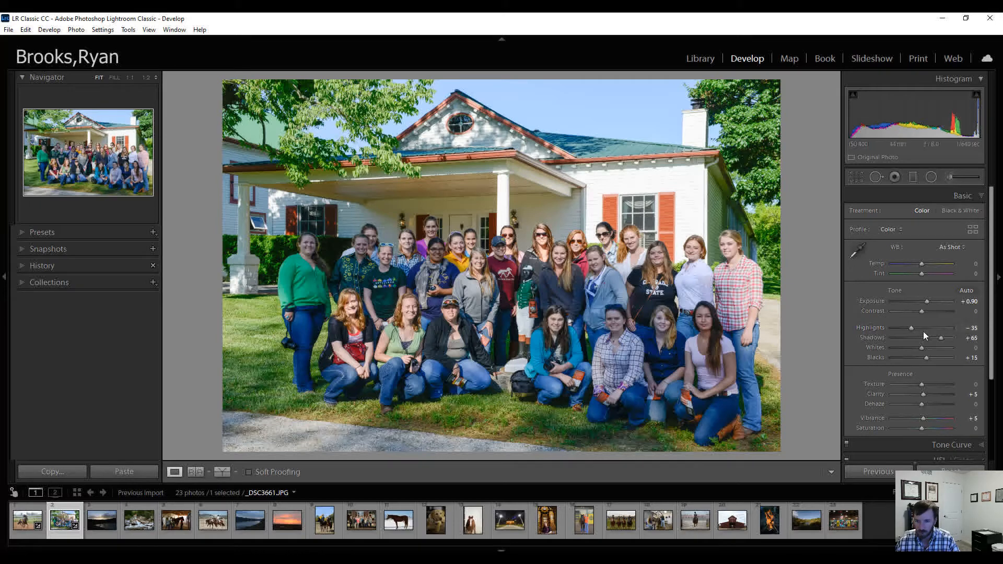
scroll(929, 303, up, 1)
scroll(929, 305, up, 1)
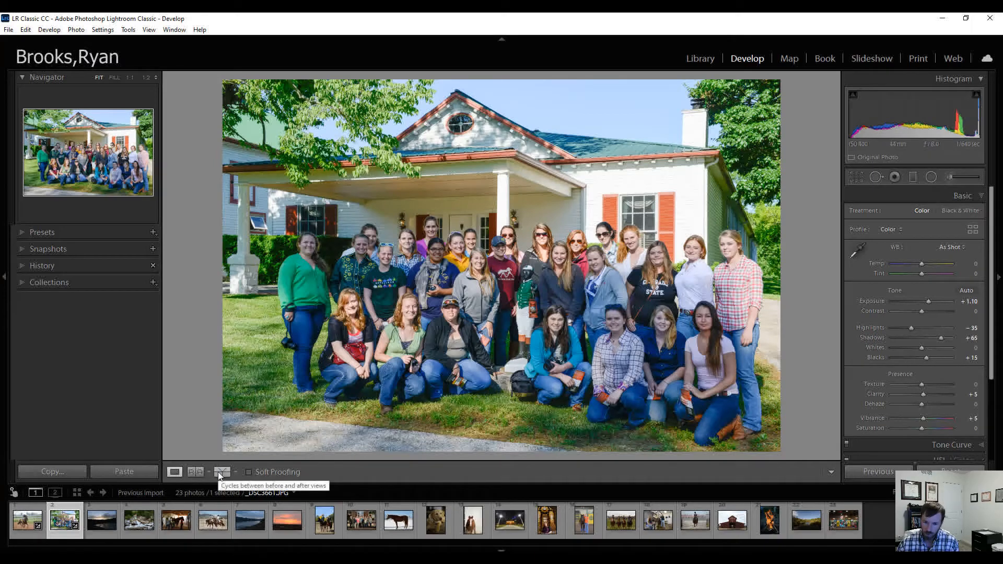
Compare the group photo in the Before/After Left/Right view and return to the single-photo view
click(236, 472)
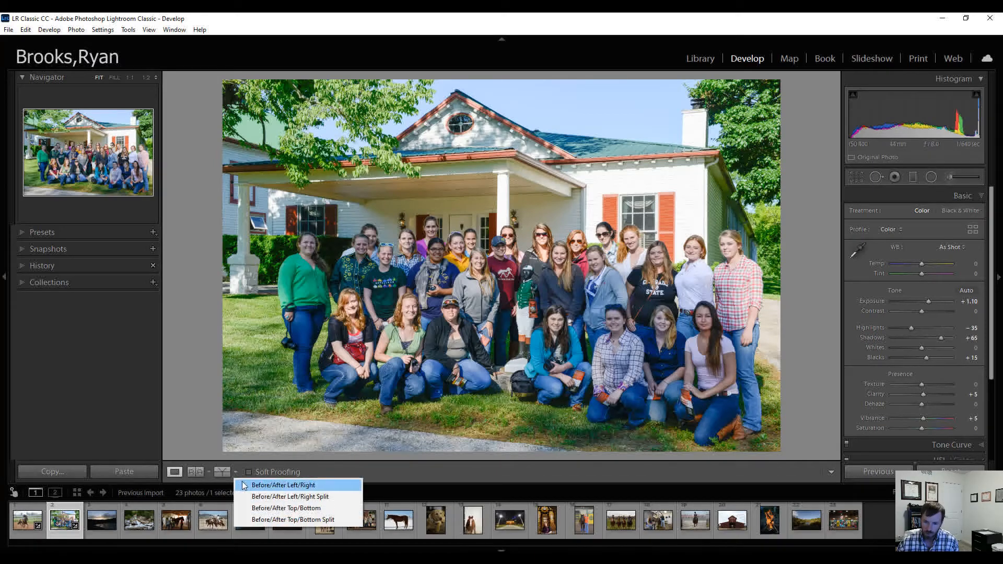
click(245, 483)
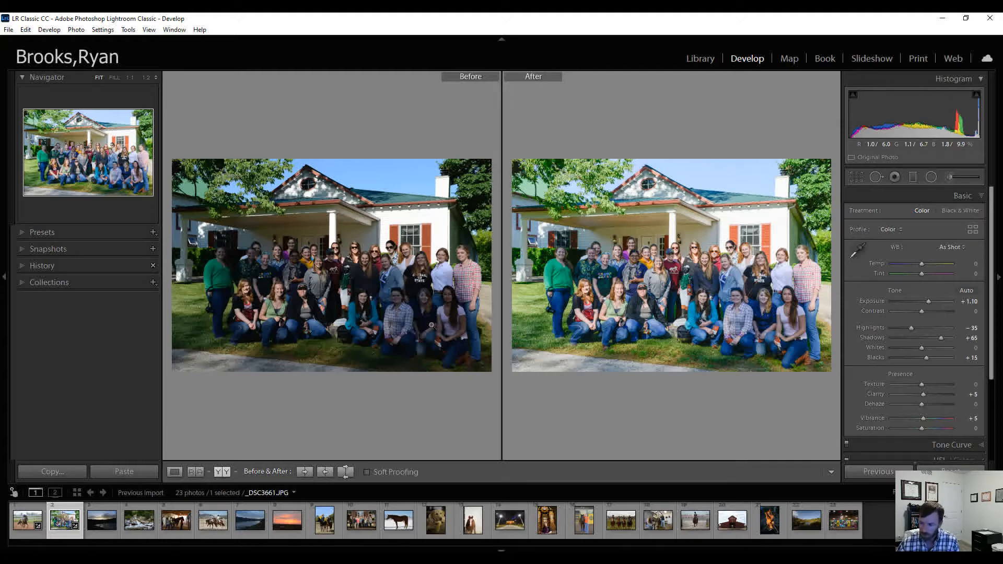
click(175, 473)
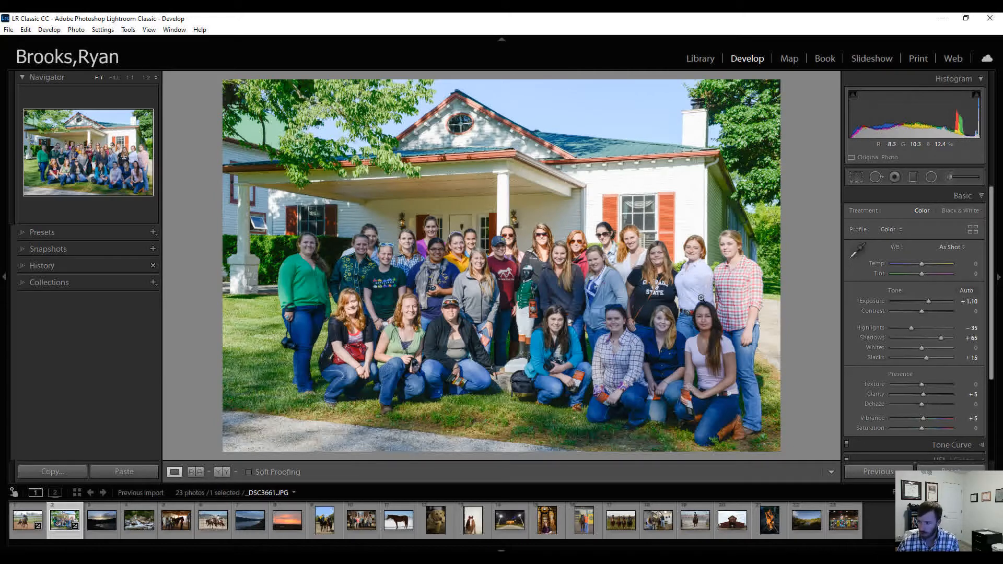
Try the Auto tone adjustment on the group photo and undo it
click(967, 290)
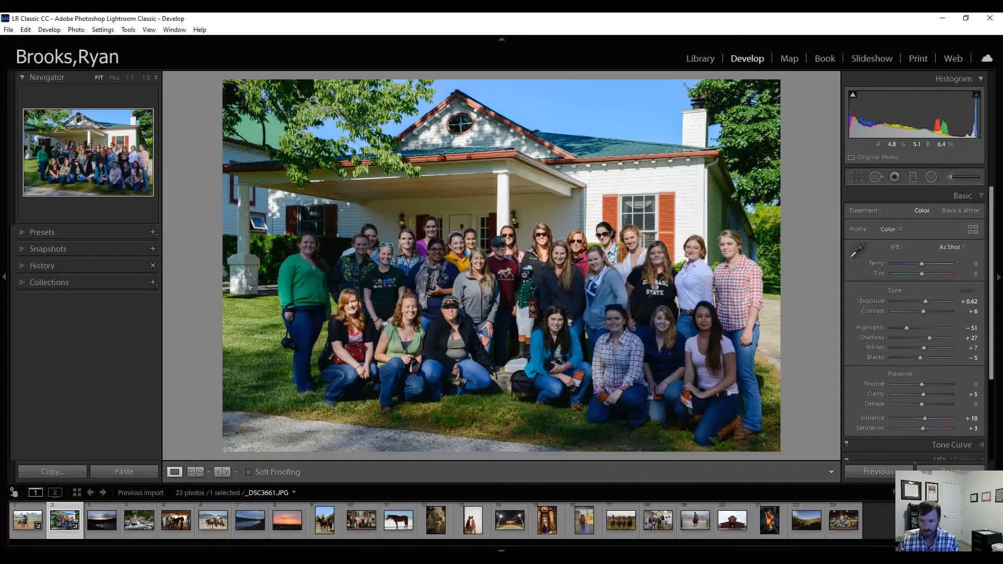
key(ctrl+z)
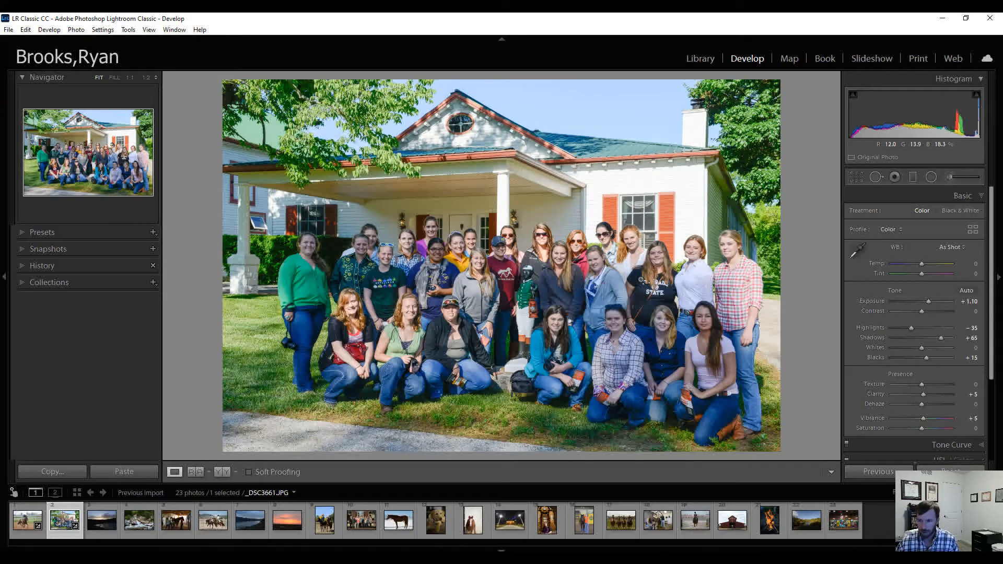
Open the lake sunset photo, try Blacks at −100, and reset Blacks to its default
click(95, 526)
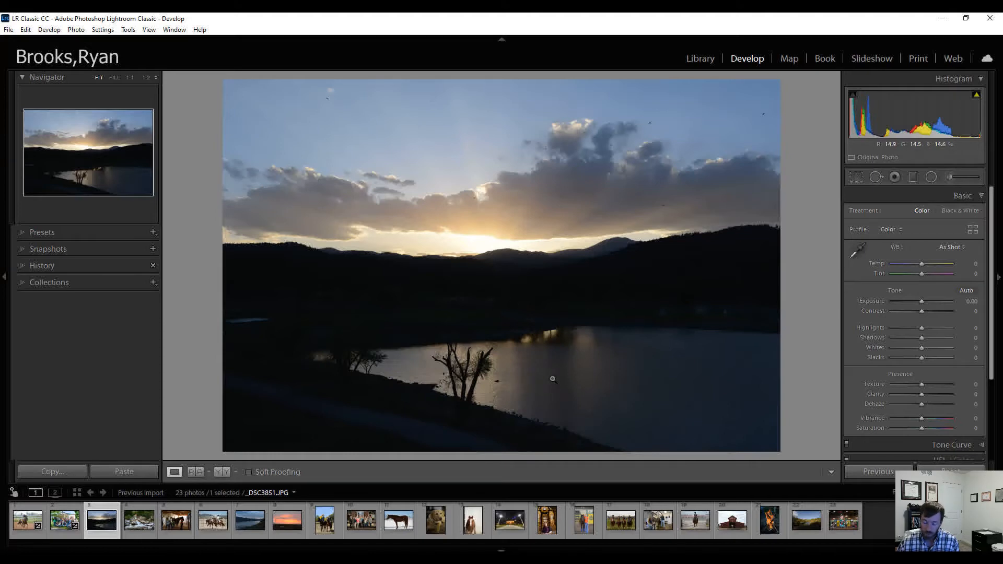
drag(921, 357, 886, 359)
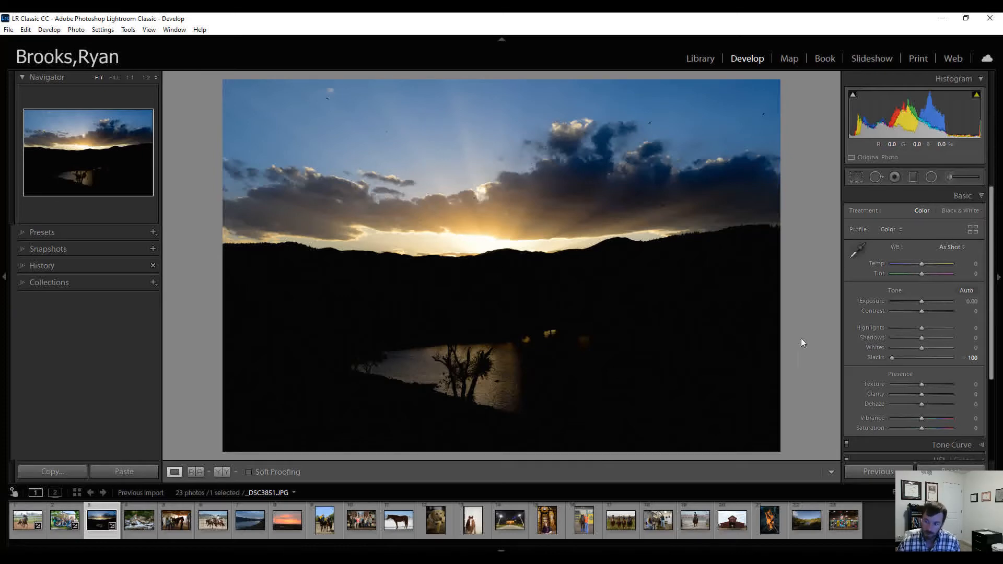
double_click(874, 359)
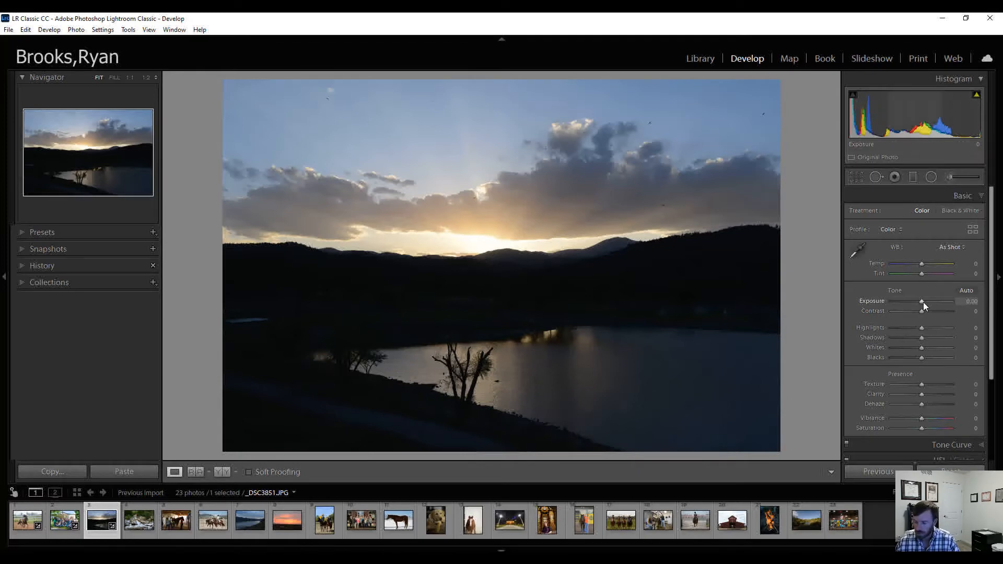
Set the lake sunset photo's Exposure to +0.10, Contrast to +5 and Highlights to −25
key(Up)
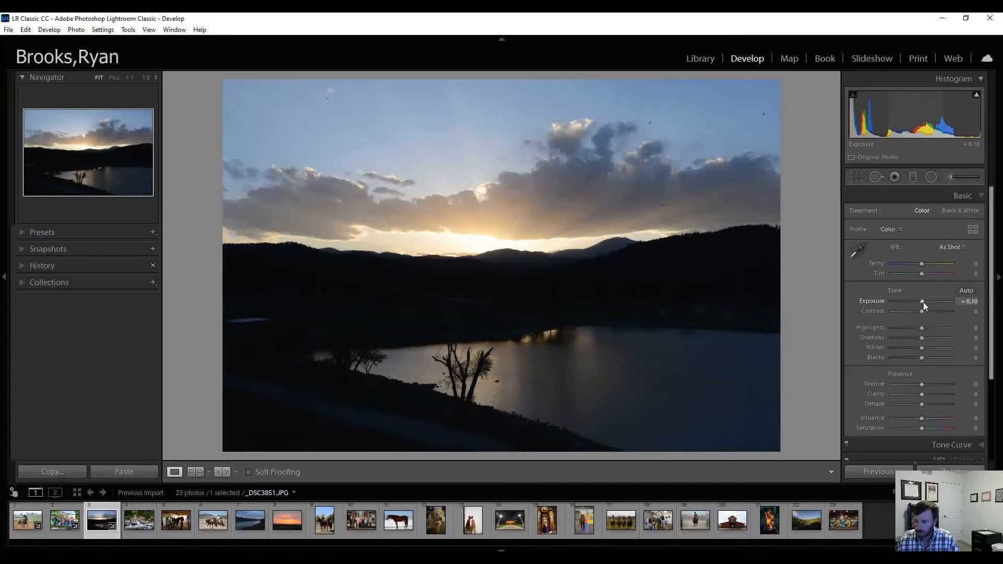
key(Up)
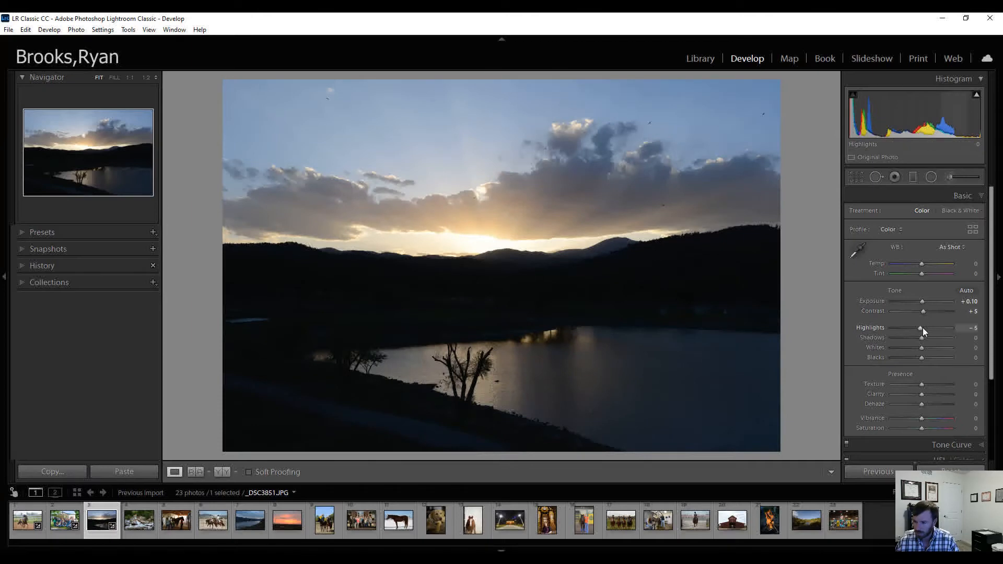
key(Down)
key(Down)
key(Down)
key(Down)
key(Down)
Brighten the dark land and water in the lake sunset photo by setting Shadows to +85
key(Up)
key(Up)
key(Up)
key(Up)
key(Up)
key(Up)
key(Up)
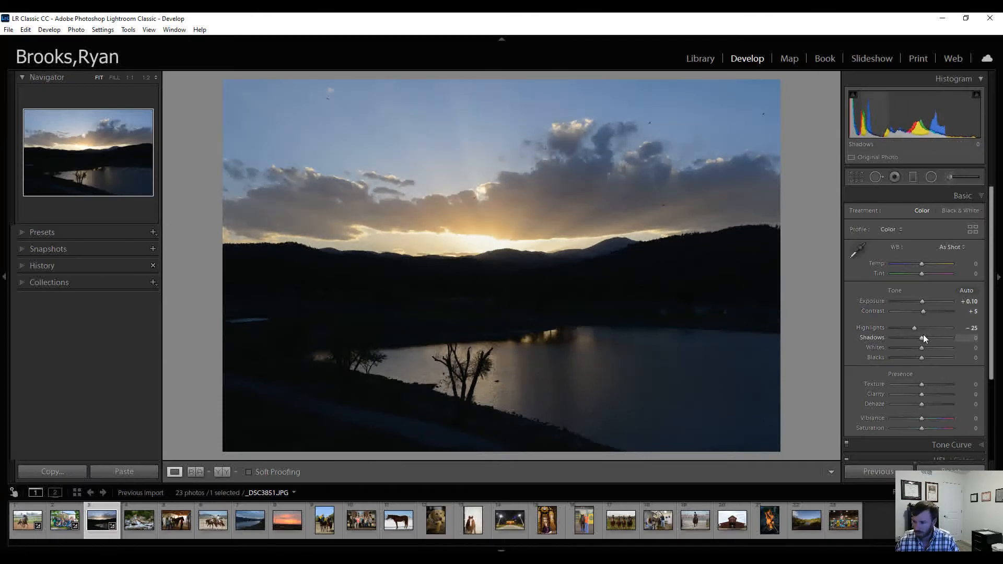
key(Up)
key(Up)
key(Up)
key(Up)
key(Up)
key(Up)
key(Up)
key(Up)
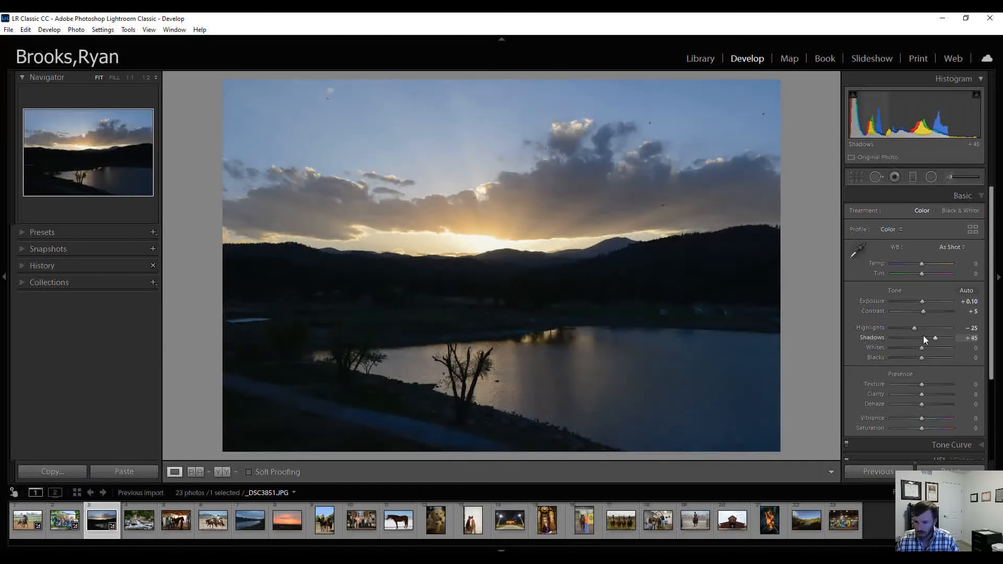
key(Up)
key(Up)
key(Up)
key(Up)
key(Up)
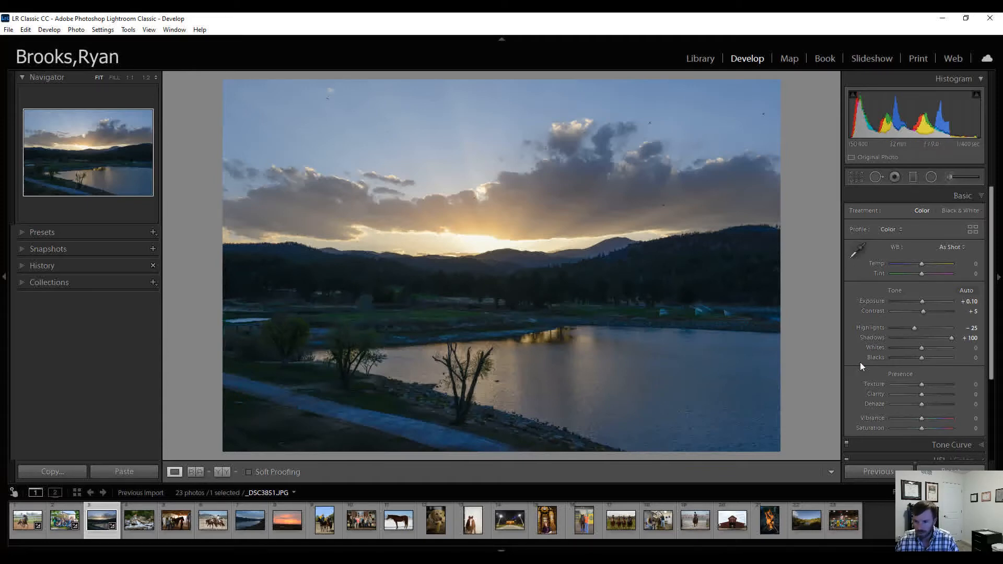
key(Down)
key(Down)
key(Down)
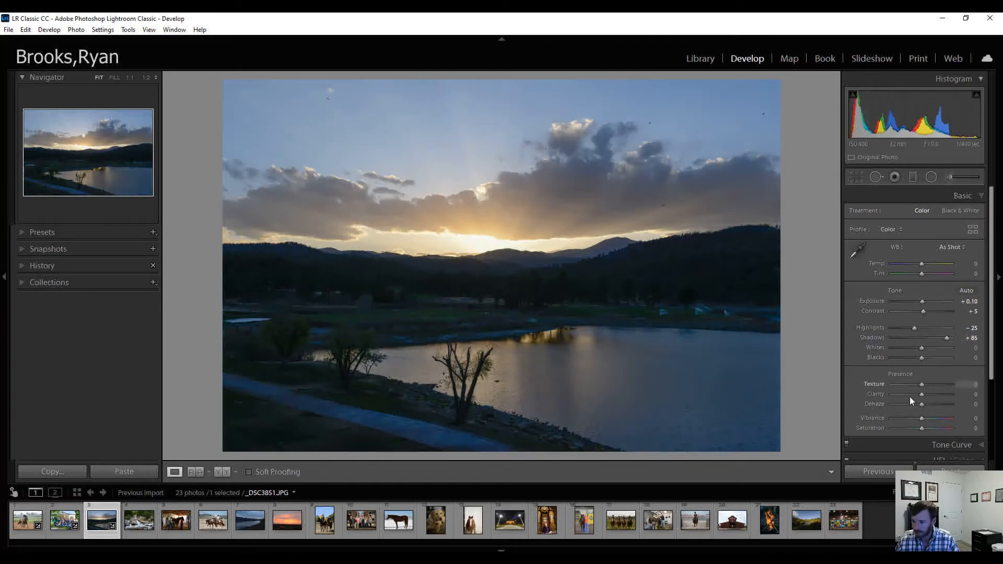
Add a graduated filter from the lake photo's bottom edge to its top edge, with Exposure 1.07 and Shadows 57
click(914, 178)
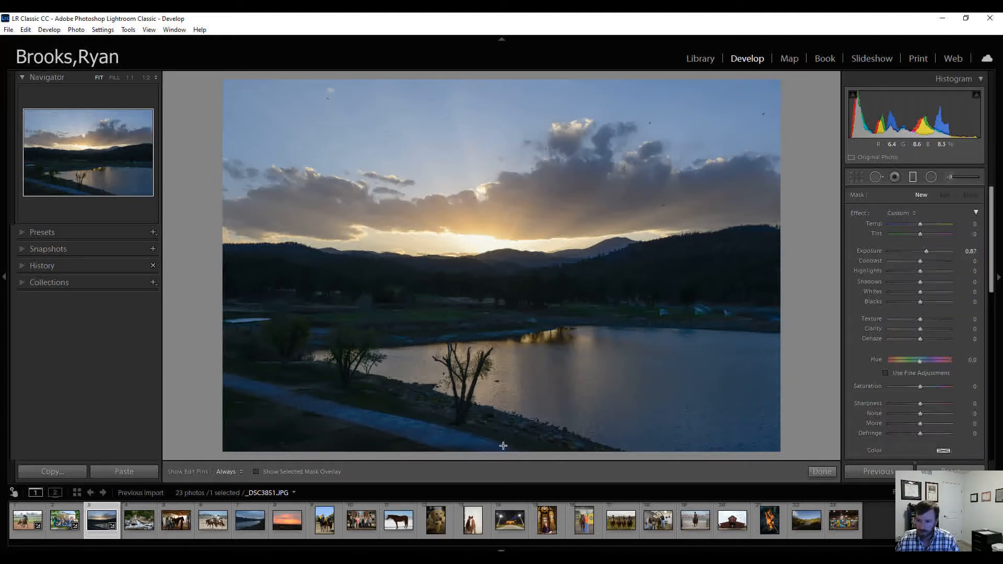
mouse_move(503, 456)
mouse_down()
mouse_move(496, 267)
mouse_move(512, 123)
mouse_move(504, 76)
mouse_up()
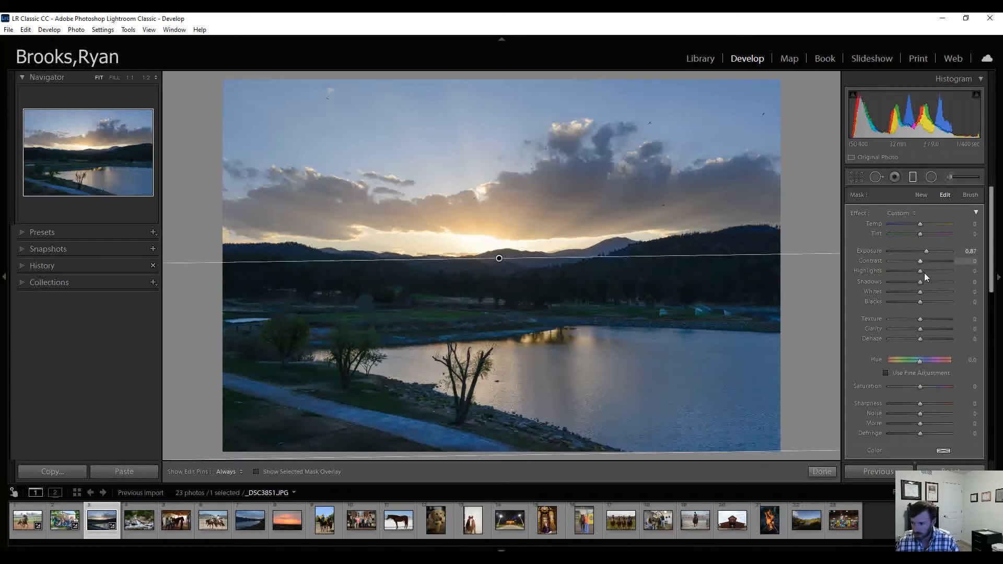
click(936, 280)
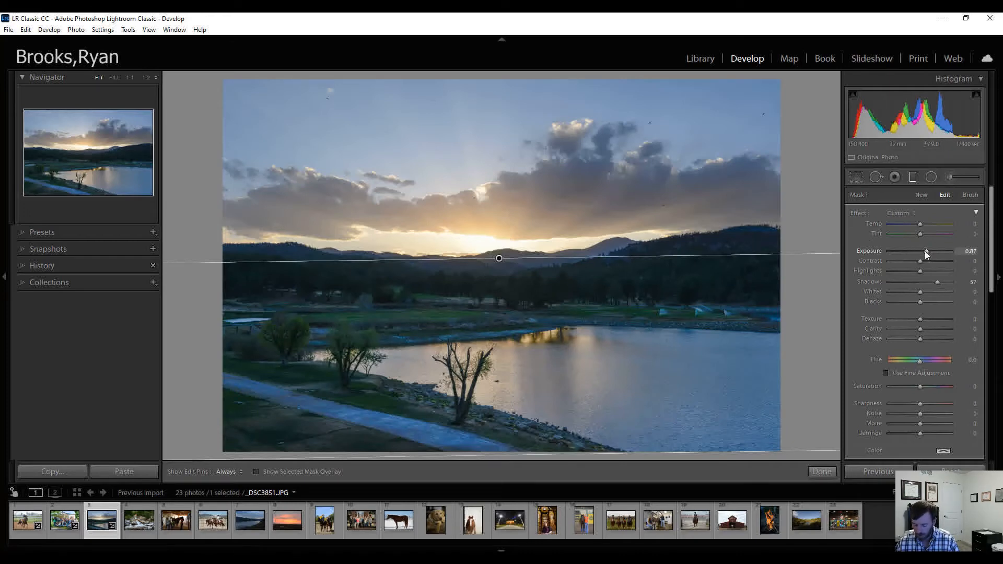
scroll(926, 255, up, 2)
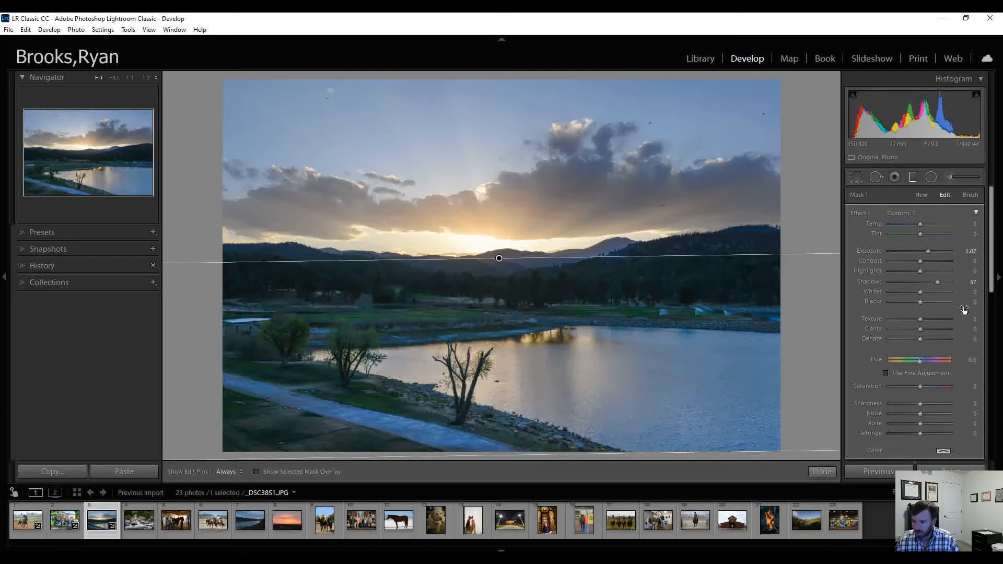
click(817, 471)
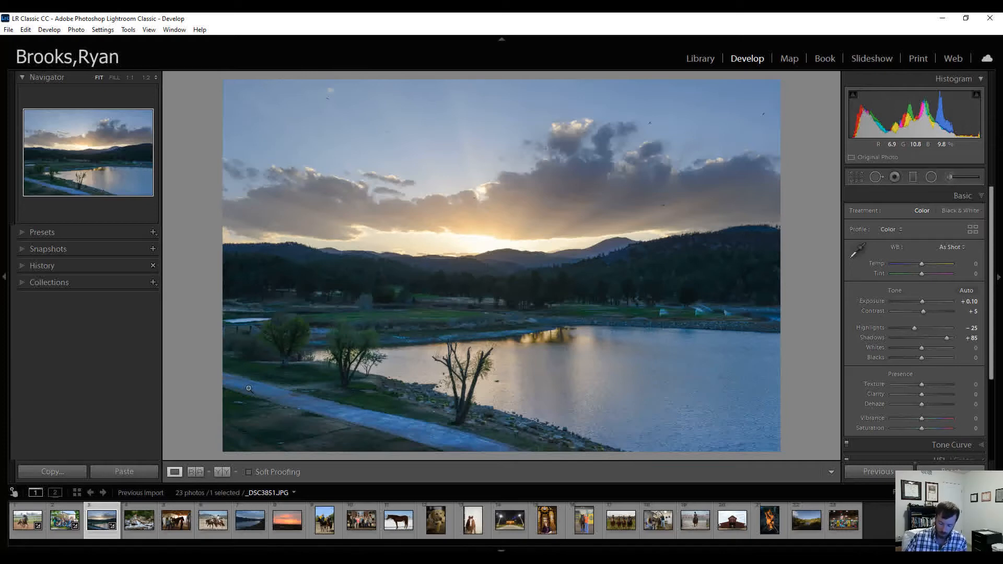
Compare the lake photo side by side before and after the foreground filter, and return to the single-photo view
click(222, 471)
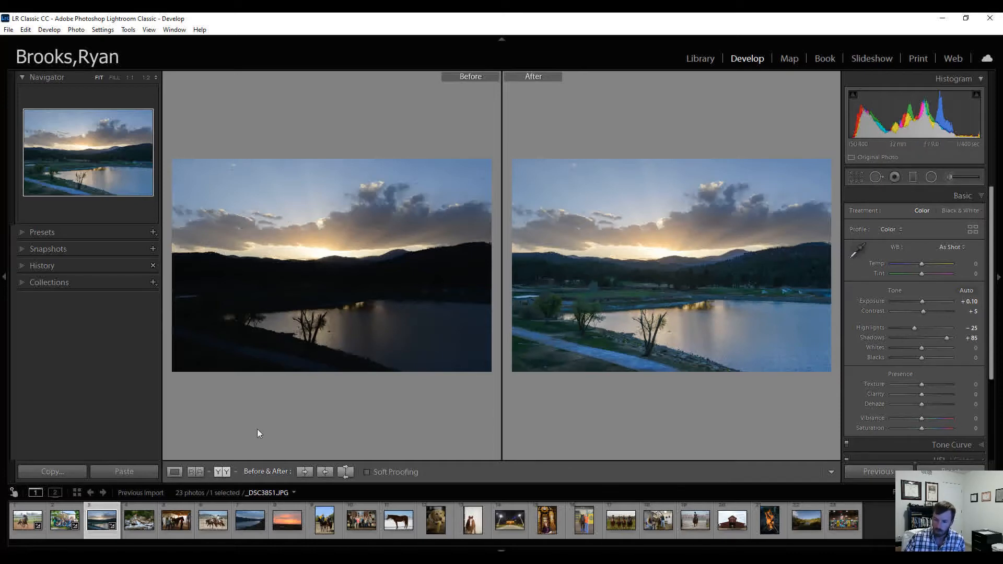
click(175, 471)
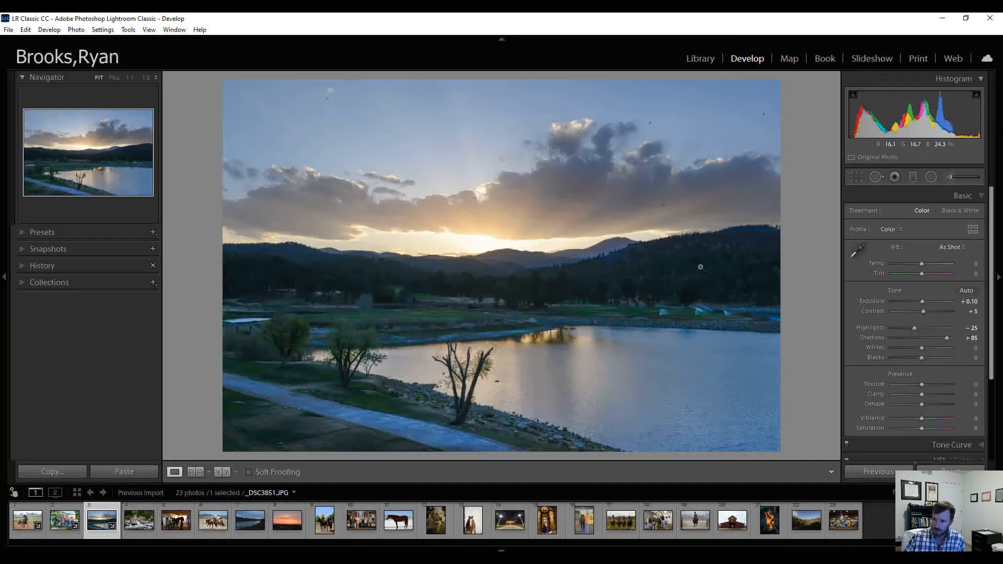
Add a second graduated filter from the lake photo's top edge down to near its bottom, with Exposure −0.30
click(912, 177)
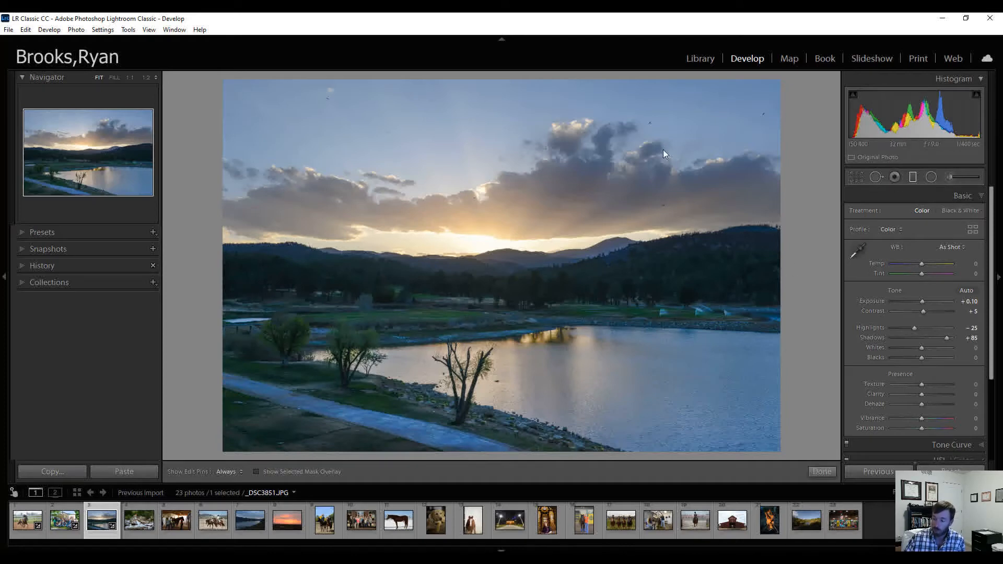
drag(471, 78, 475, 285)
drag(476, 320, 475, 441)
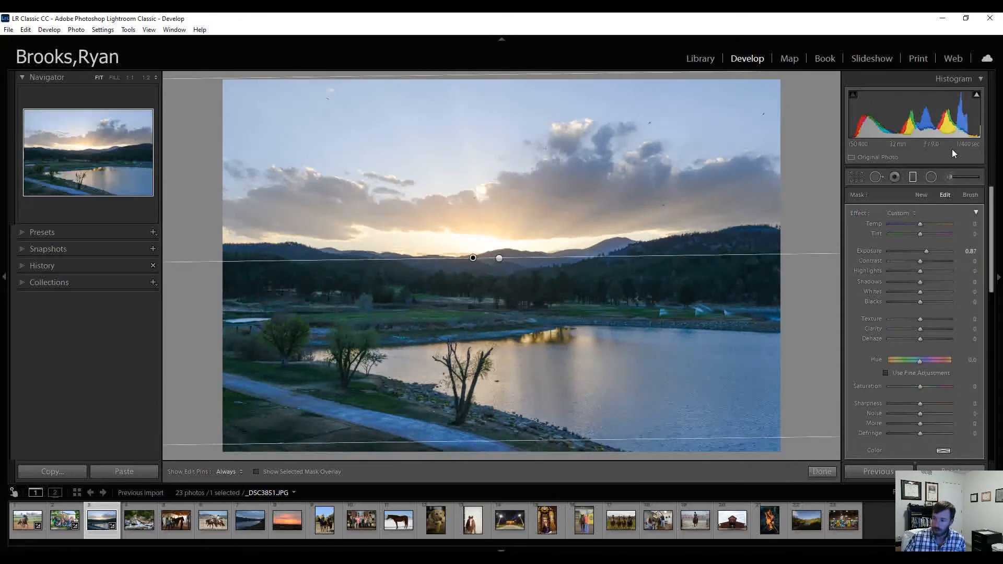
drag(927, 249, 918, 250)
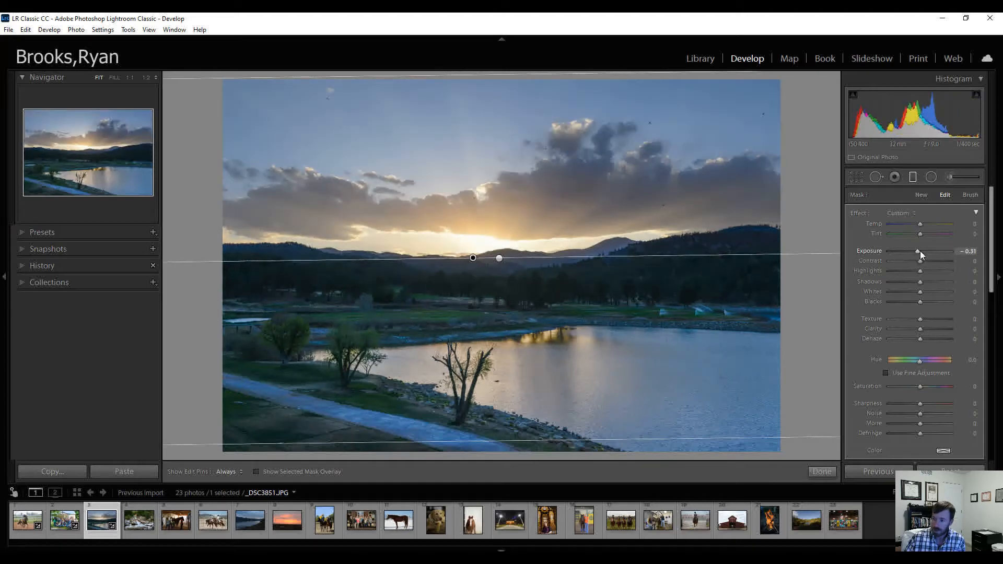
key(Down)
key(Down)
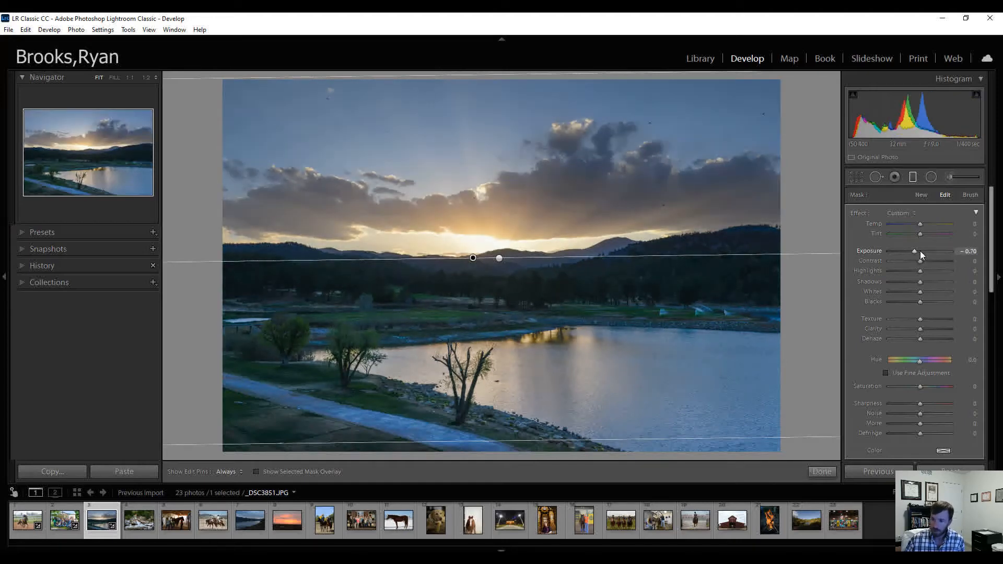
key(Up)
key(Up)
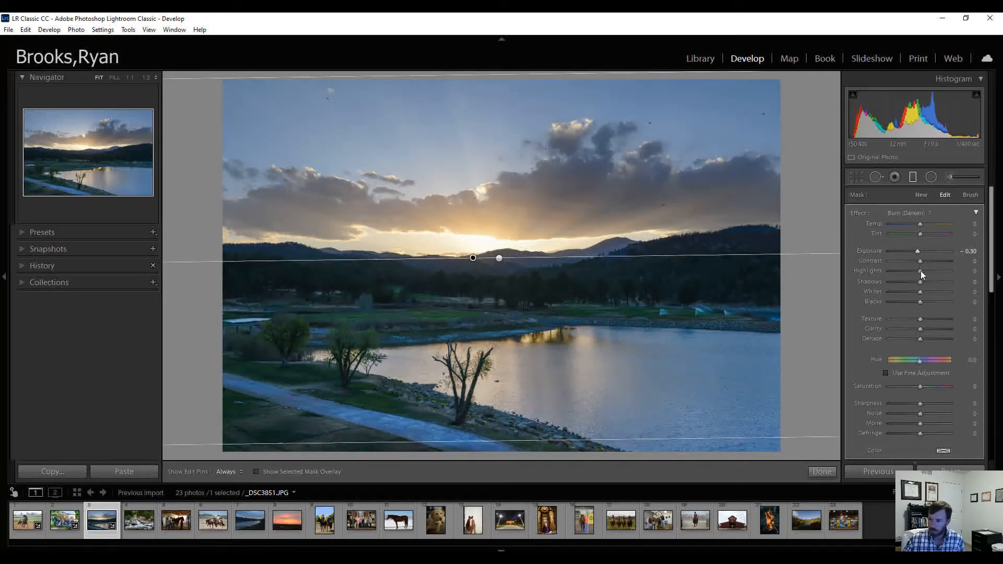
Set the sky filter's Highlights to −9, Saturation to 12 and Shadows to 10, and finish the filter
key(Down)
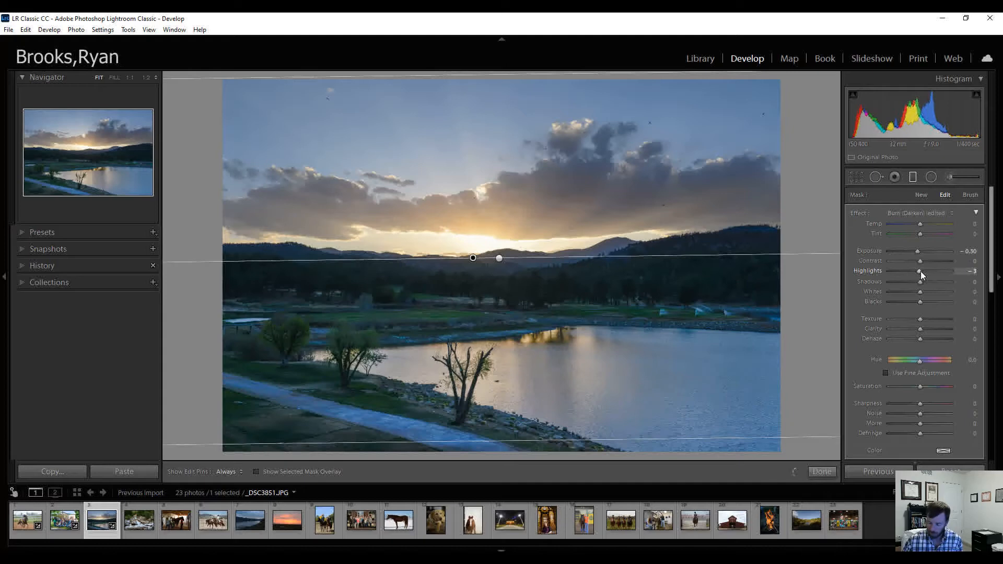
key(Down)
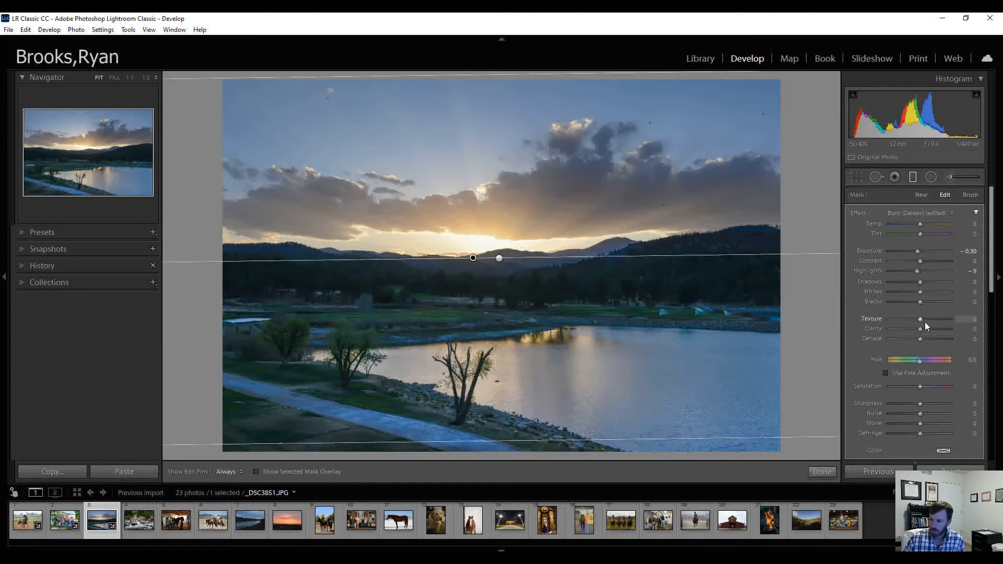
drag(921, 387, 921, 388)
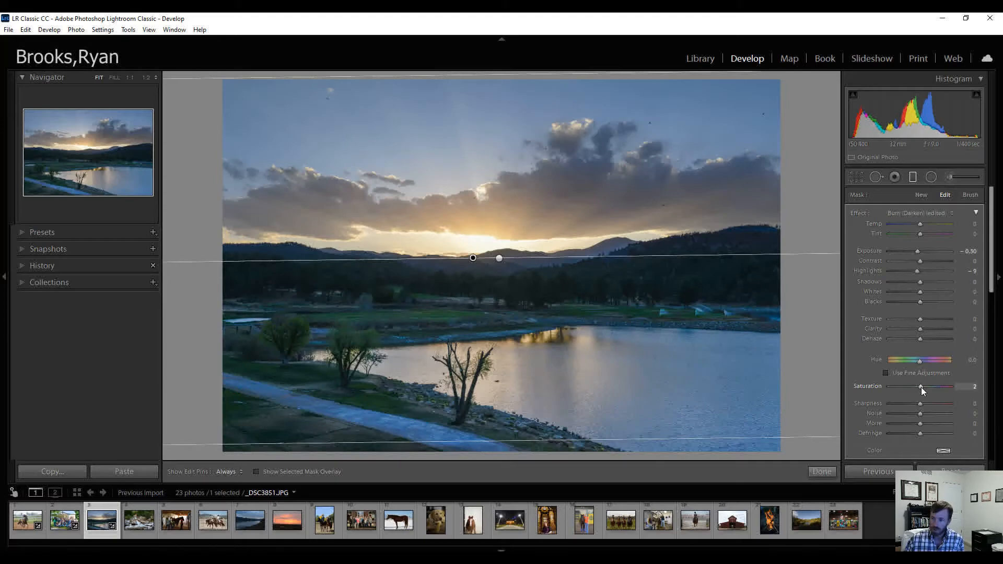
drag(920, 387, 924, 386)
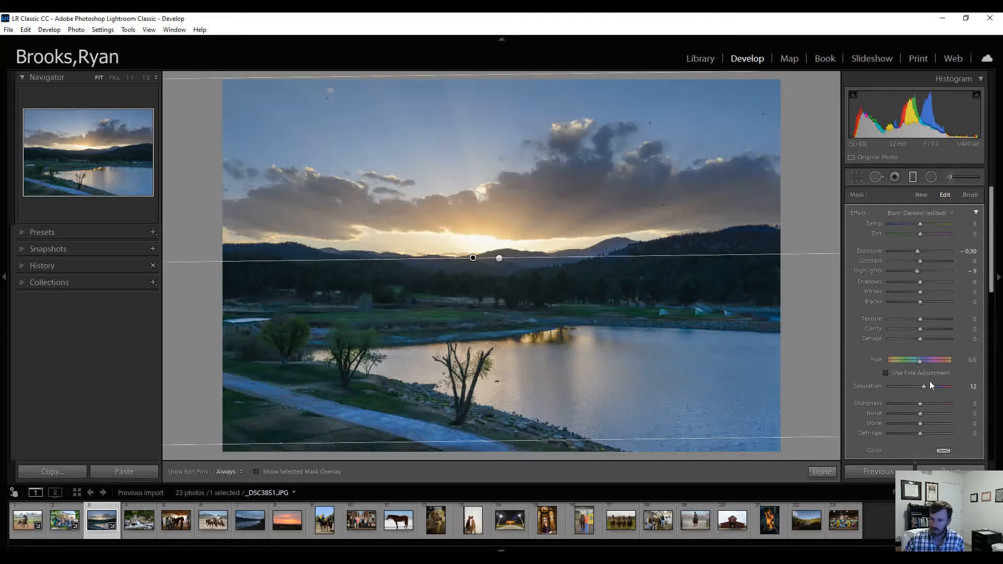
click(932, 281)
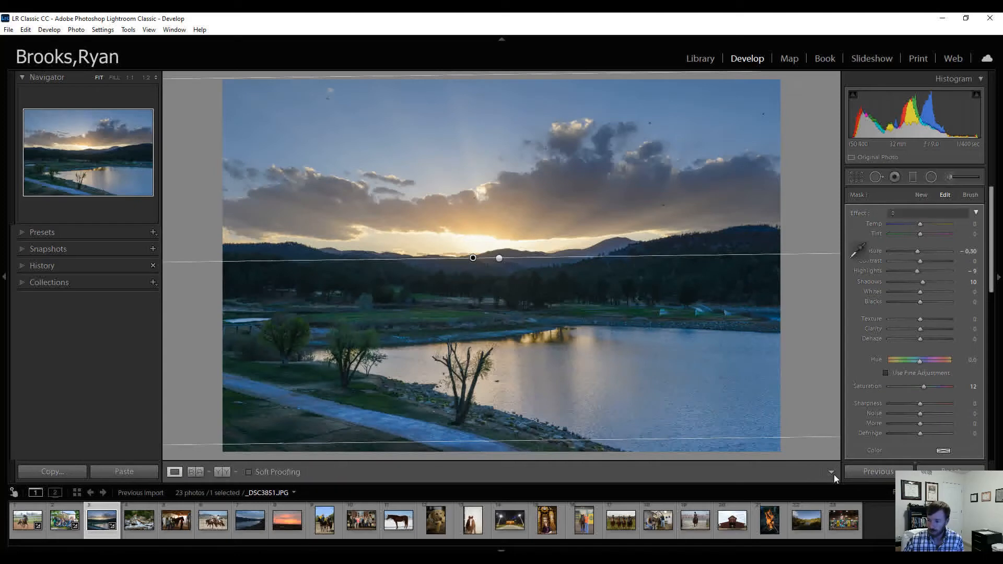
click(830, 473)
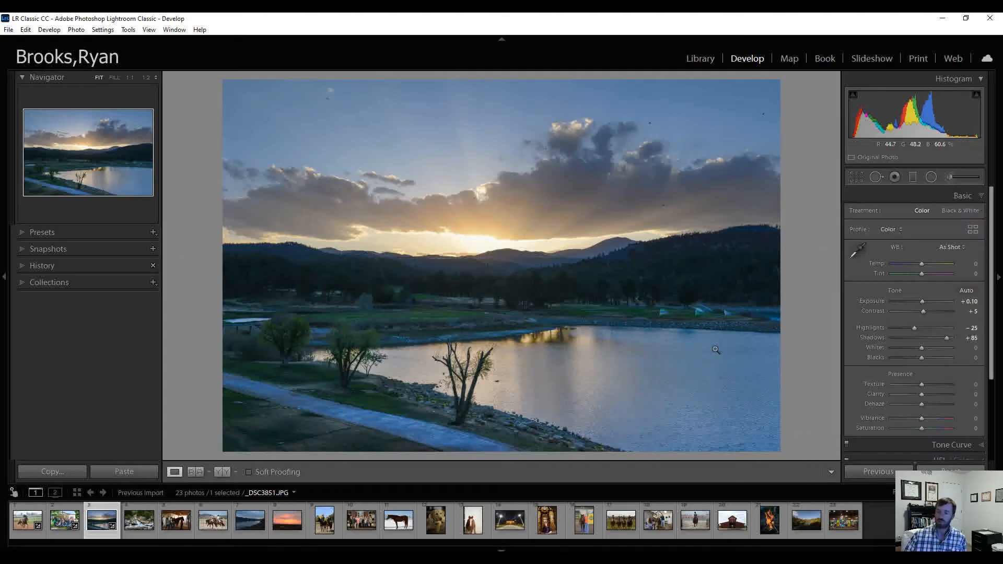
Compare the lake photo with both graduated filters against its original side by side, and return to the single-photo view
click(221, 472)
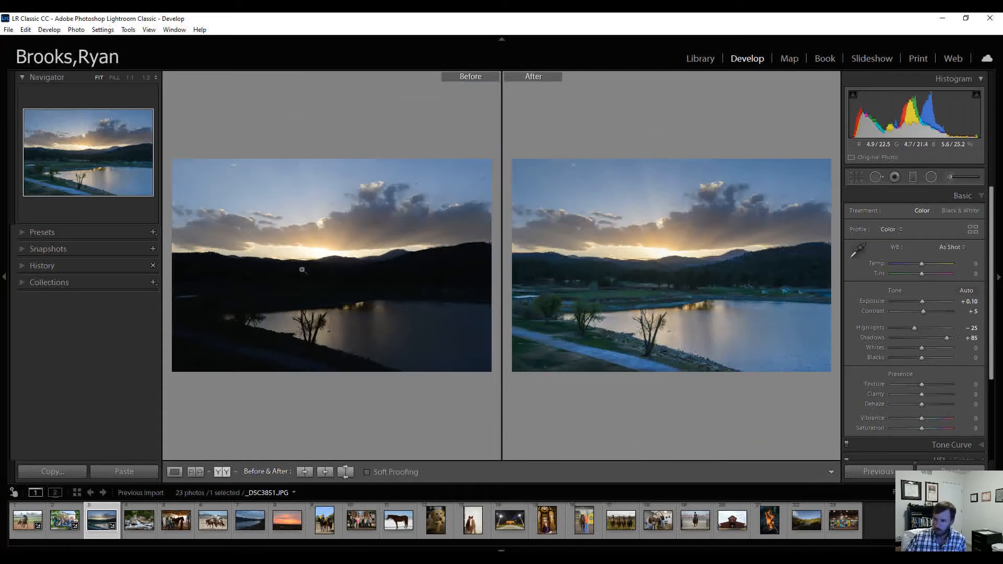
click(174, 472)
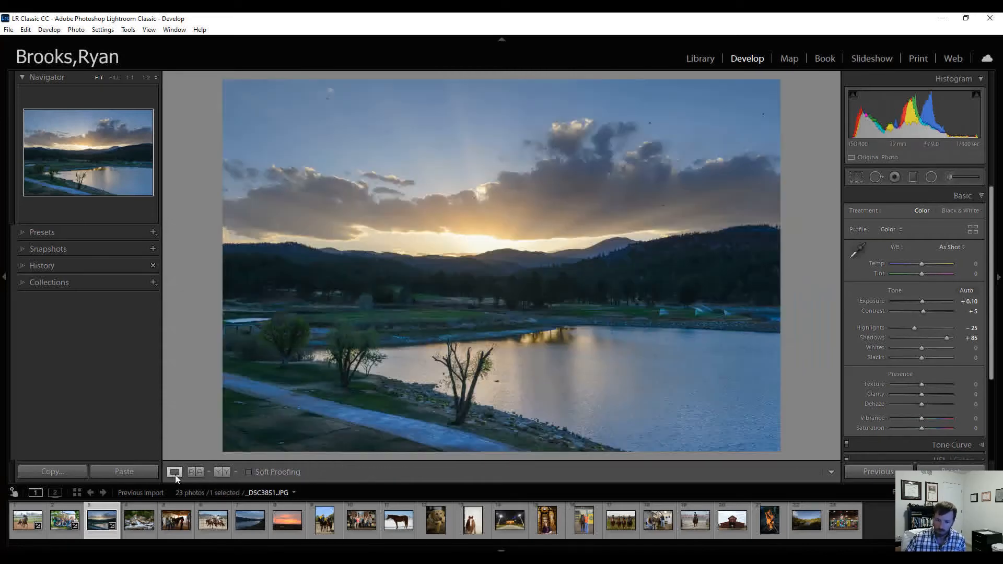
Open the rocky stream photo and set Exposure to +0.40, Contrast to +5 and Highlights to −15
key(Right)
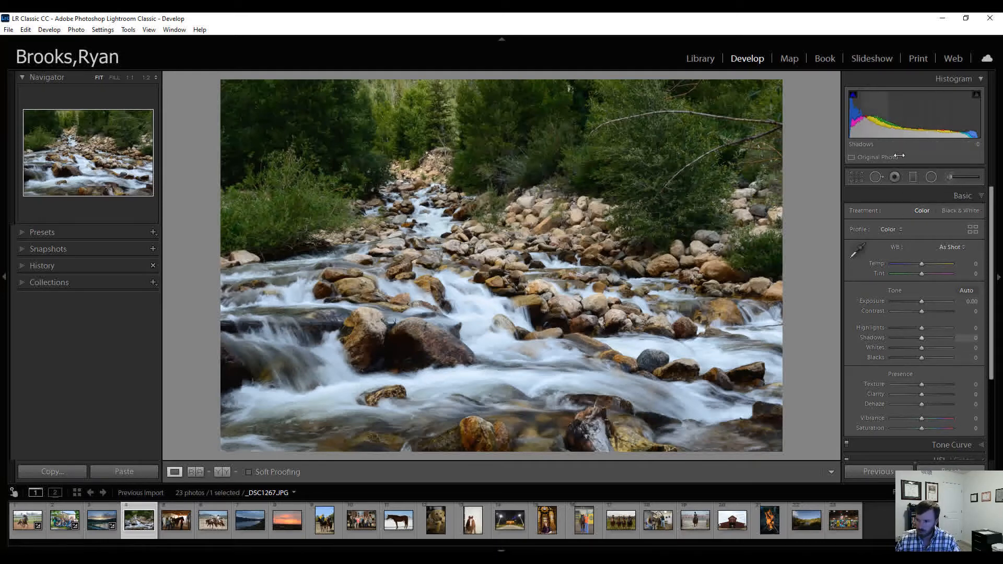
drag(922, 300, 923, 301)
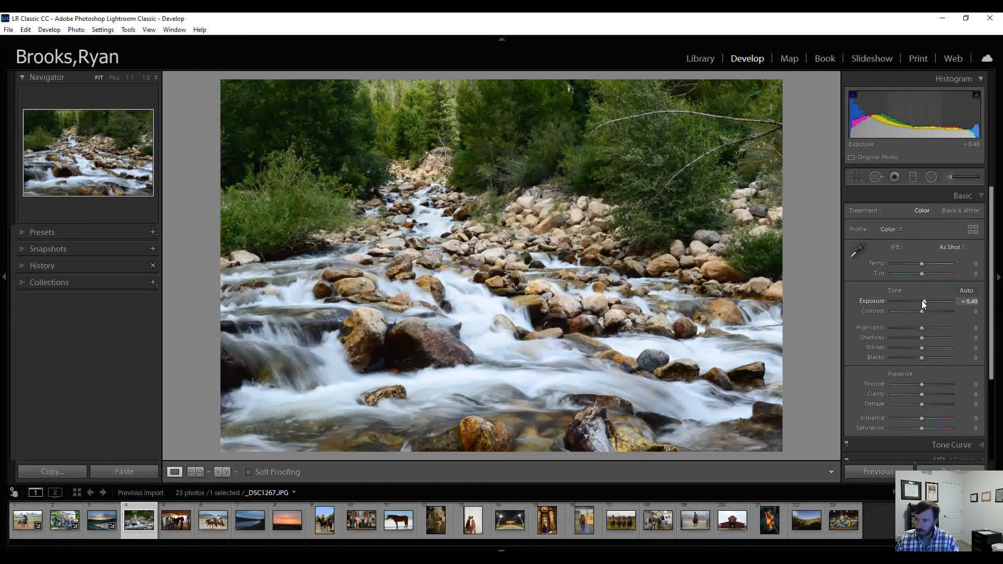
drag(921, 311, 923, 312)
key(Down)
key(Down)
key(Down)
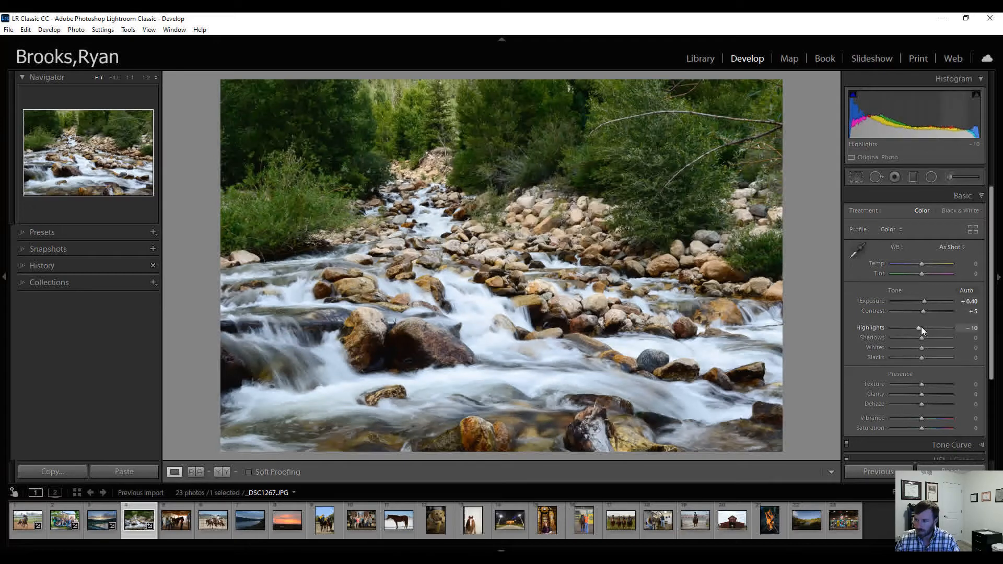
Set the stream photo's Shadows to +60 and Vibrance to +5
key(Up)
key(Up)
key(Up)
key(Up)
key(Up)
key(Up)
key(Up)
key(Up)
key(Up)
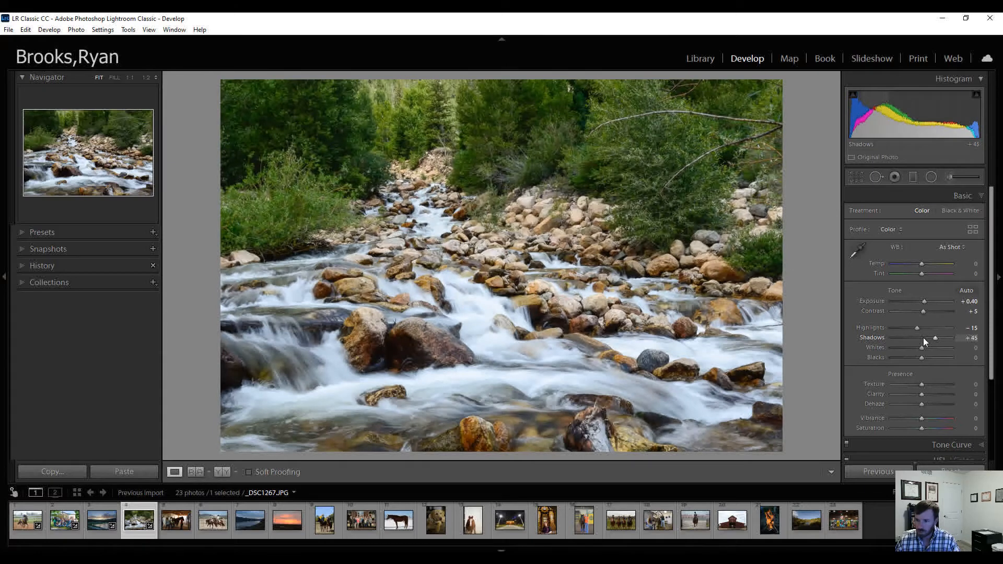
key(Up)
key(Up)
key(Up)
key(Up)
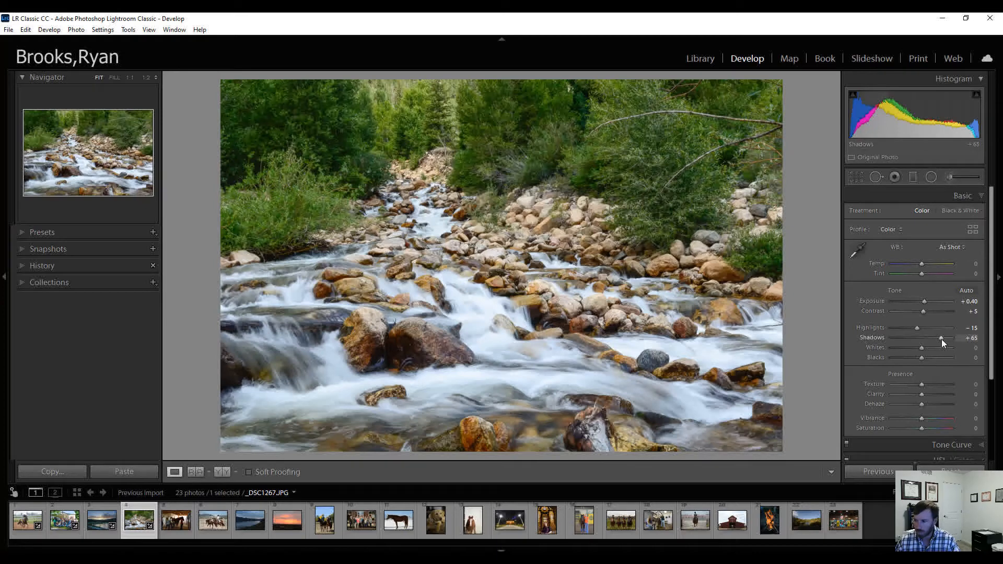
key(Down)
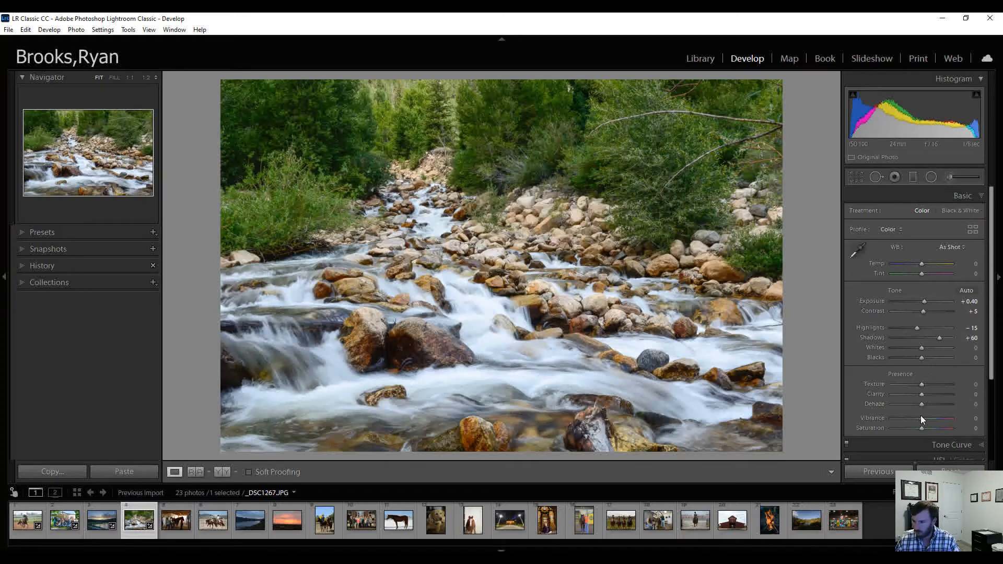
key(Up)
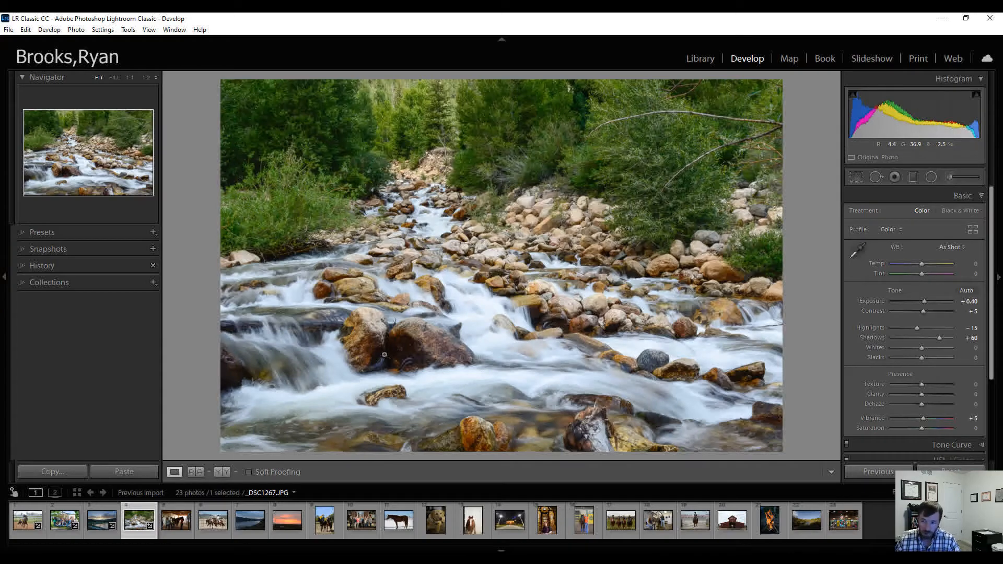
Show the stream photo's Before version in place and switch back to the edited version
key(backslash)
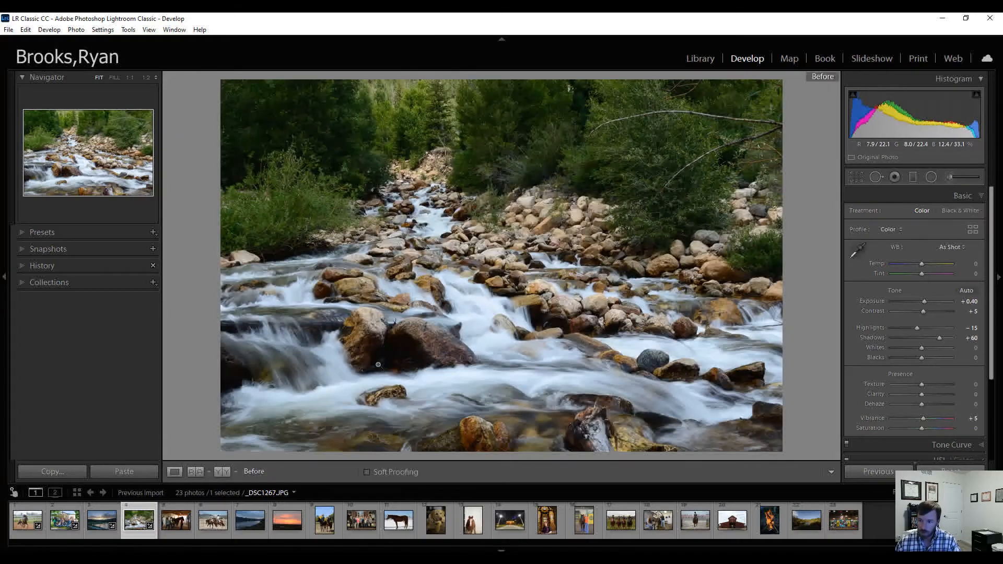
key(backslash)
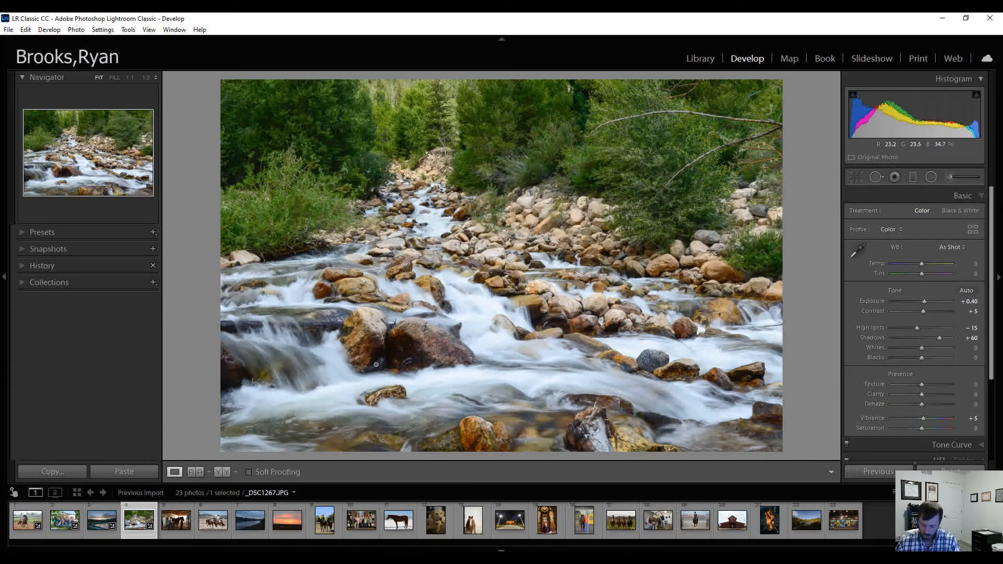
Open the photo of the horse and people in the barn and set Exposure to +0.20, Contrast to +10 and Highlights to −20
key(Right)
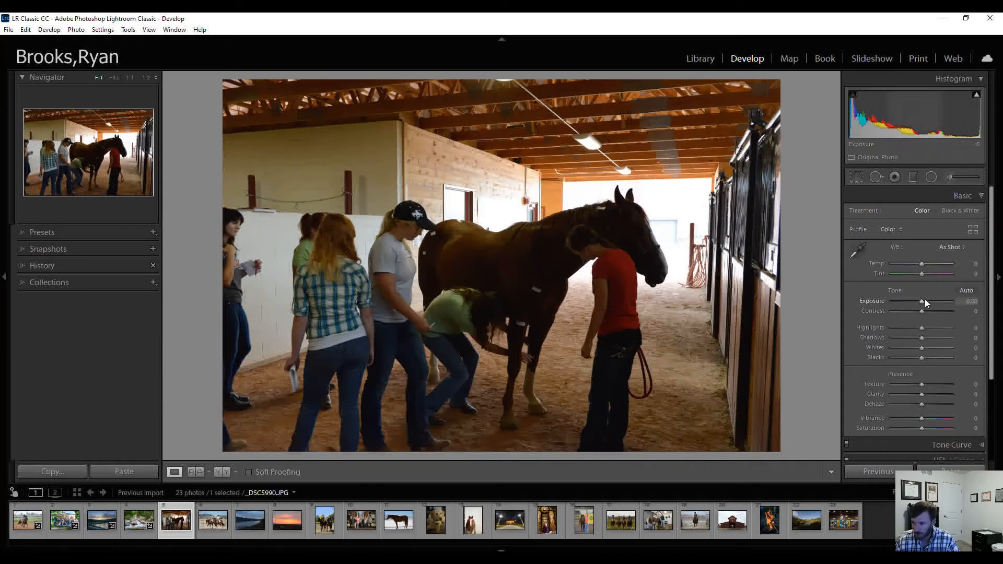
drag(921, 301, 922, 304)
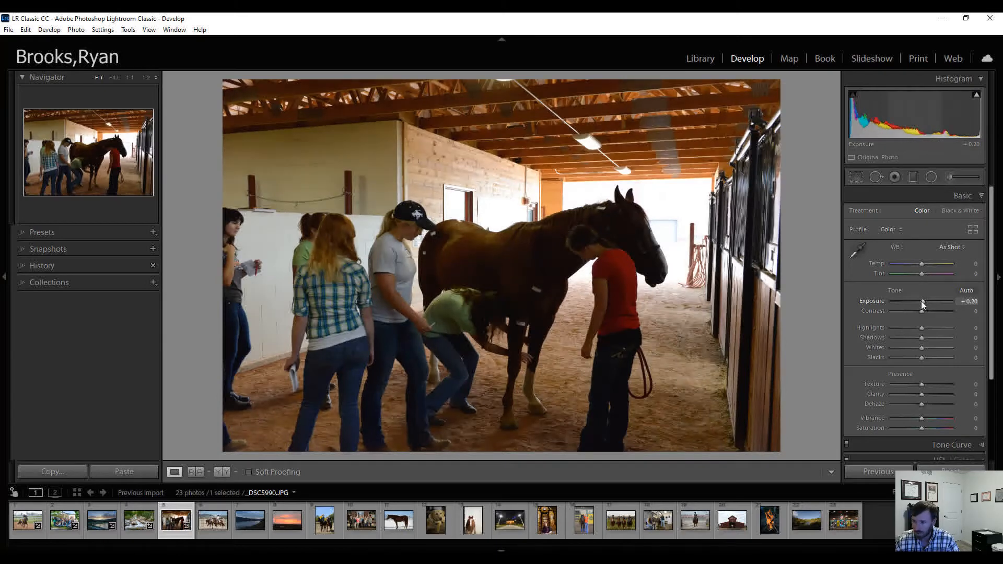
scroll(920, 310, up, 2)
scroll(920, 328, down, 1)
scroll(921, 330, down, 3)
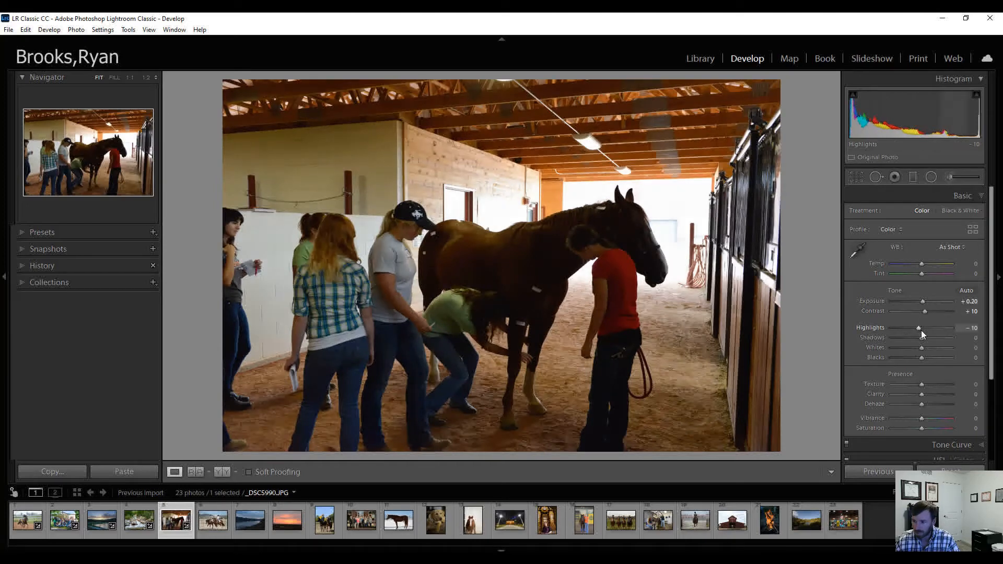
scroll(921, 338, up, 2)
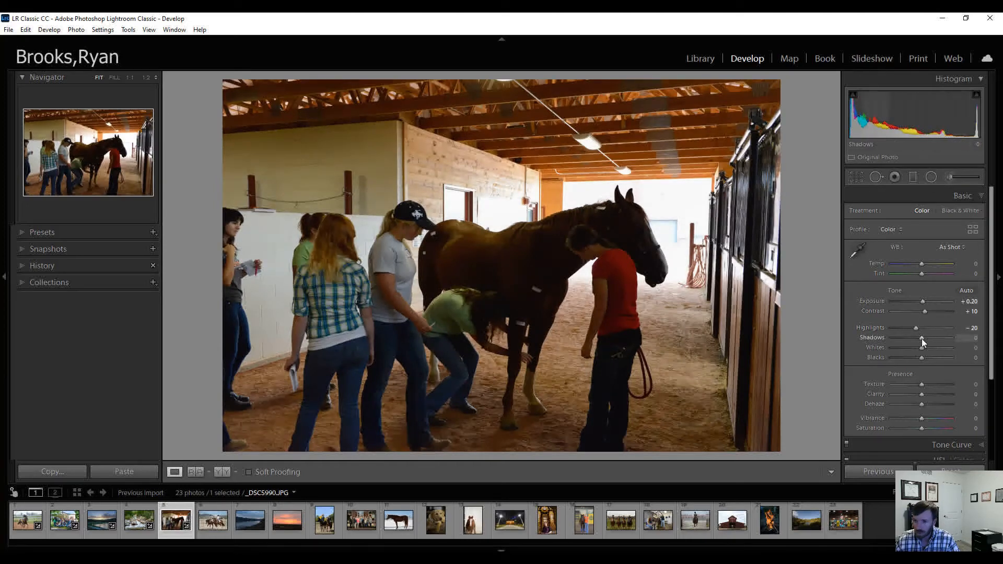
Raise the barn photo's Shadows to +60
scroll(922, 340, up, 2)
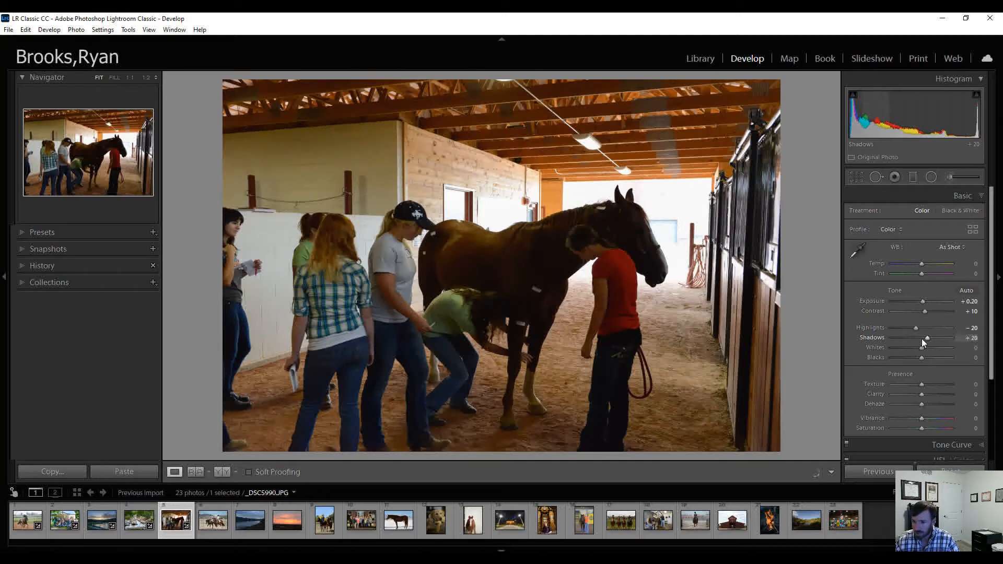
scroll(922, 339, up, 1)
scroll(922, 338, up, 2)
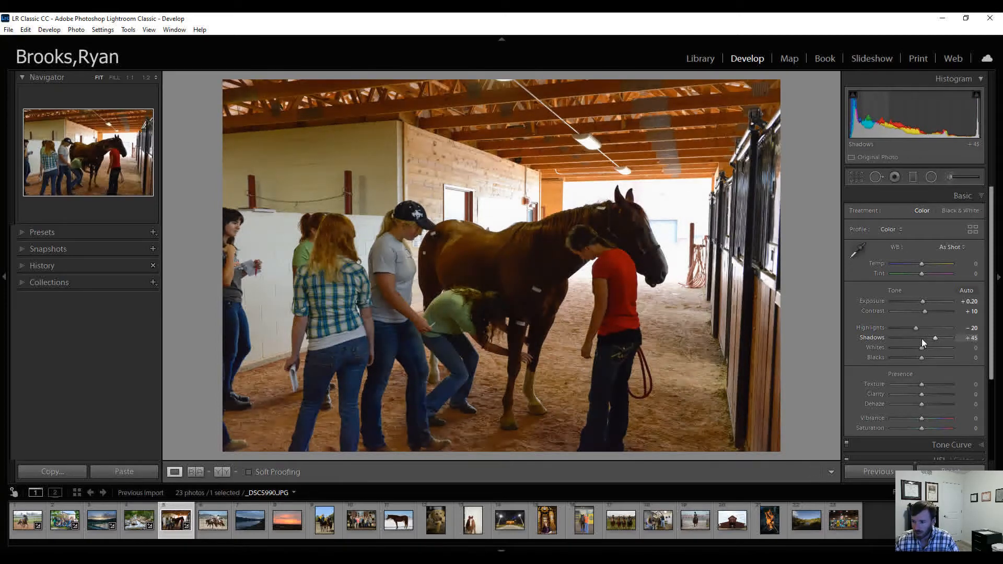
scroll(921, 339, up, 1)
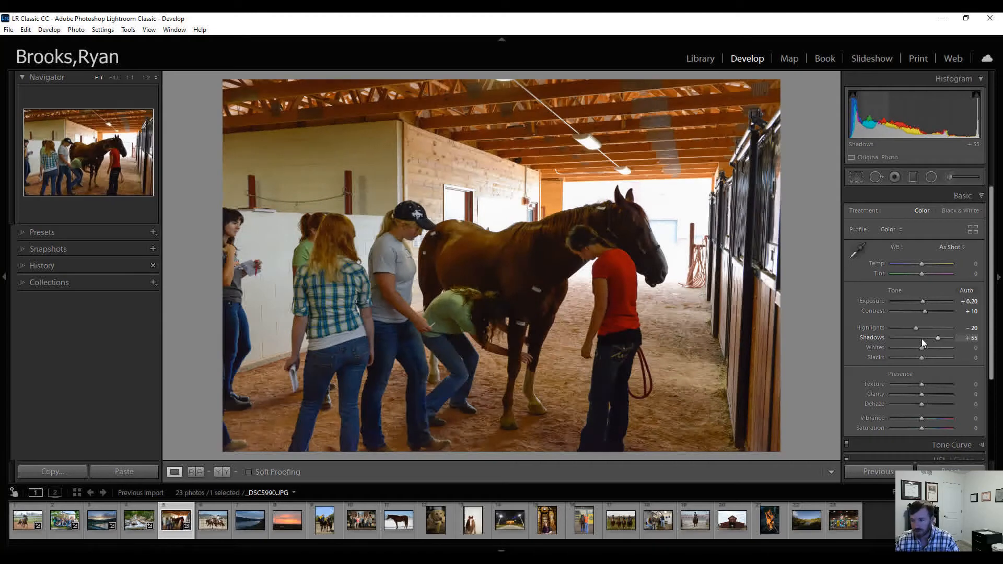
scroll(922, 341, up, 1)
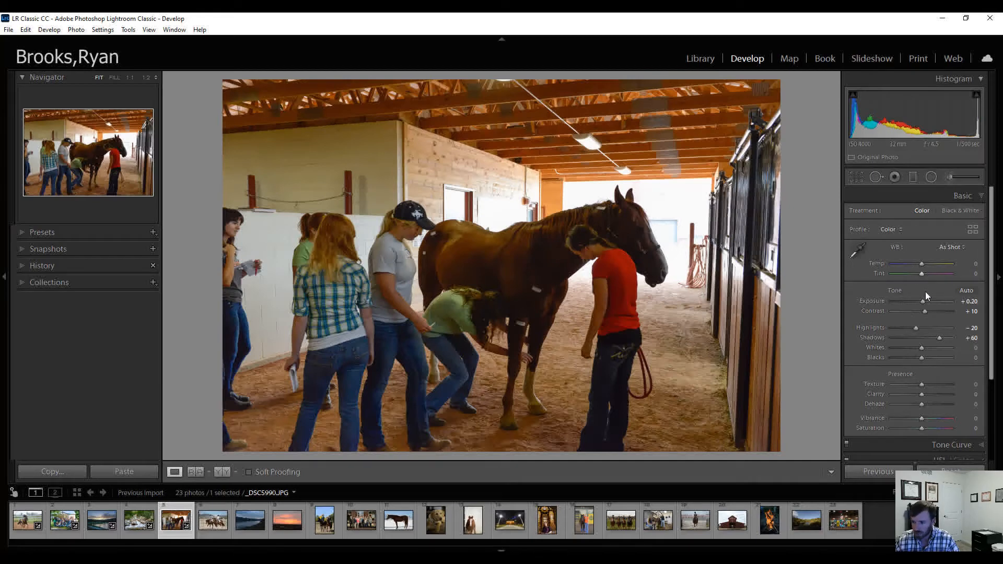
Set the barn photo's Exposure to +0.80, Highlights to −35 and Whites to −5
scroll(922, 300, up, 10)
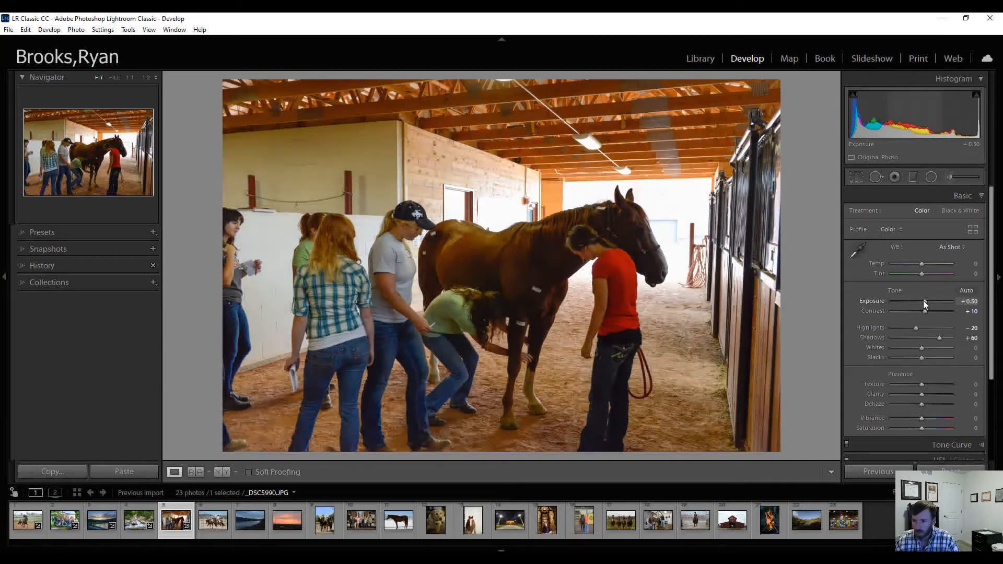
scroll(923, 301, up, 2)
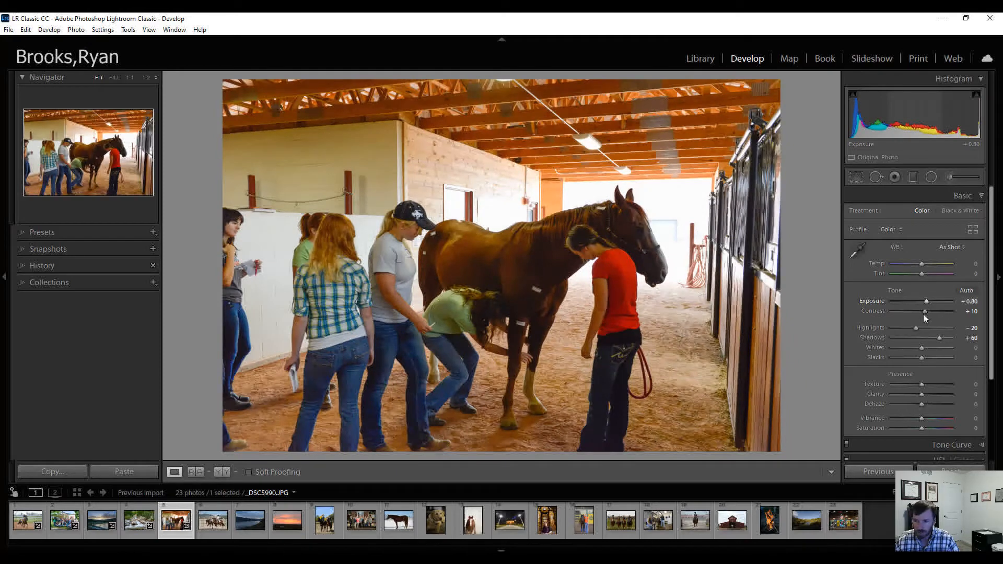
scroll(923, 326, down, 2)
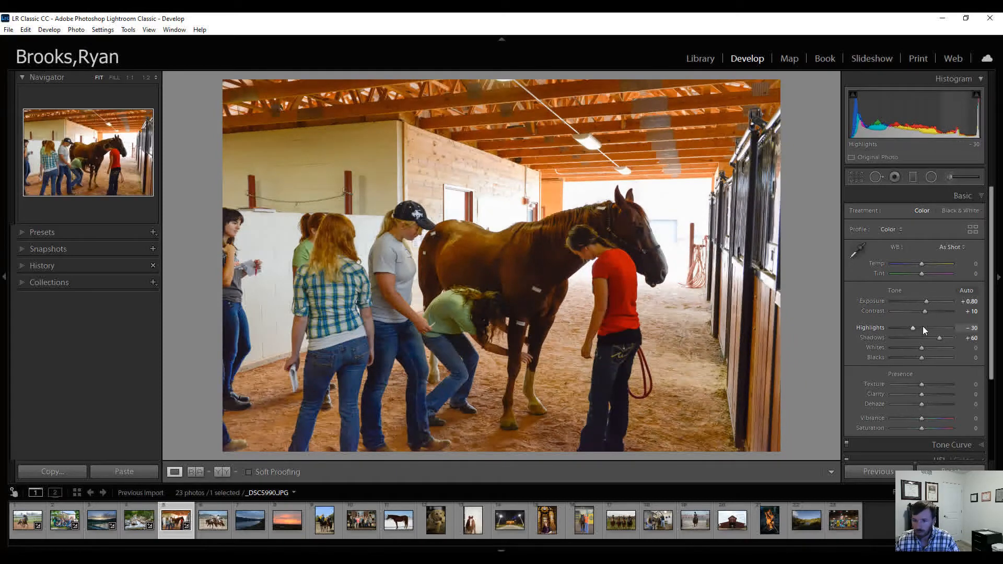
scroll(923, 328, down, 1)
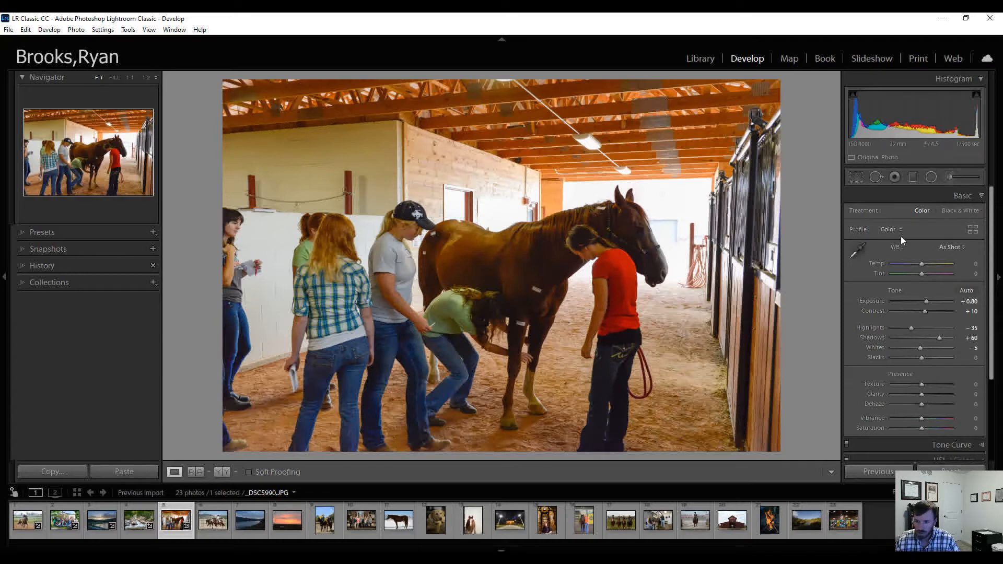
Correct the barn photo's white balance by sampling the gray T-shirt of the person in the cap as the neutral
click(857, 251)
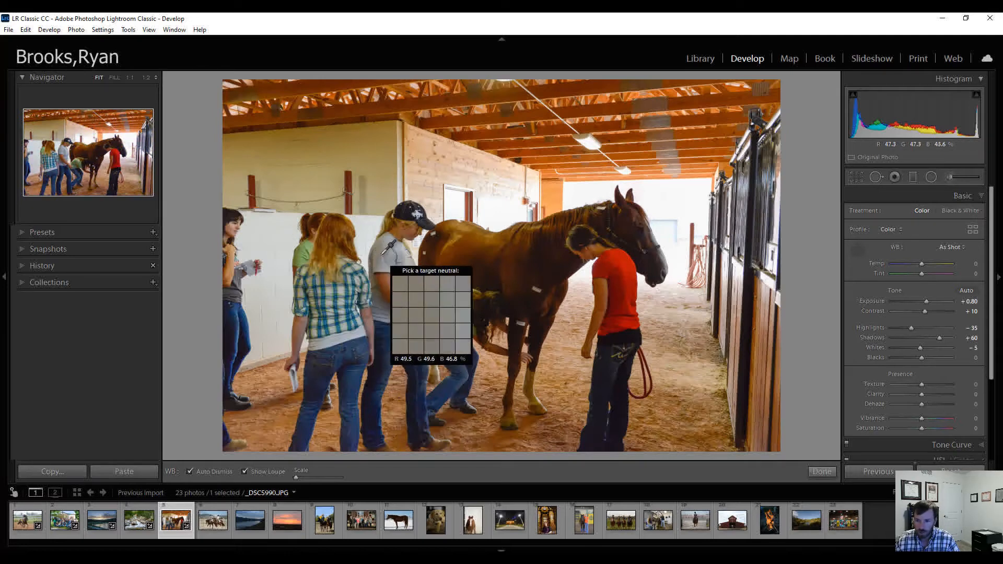
click(381, 256)
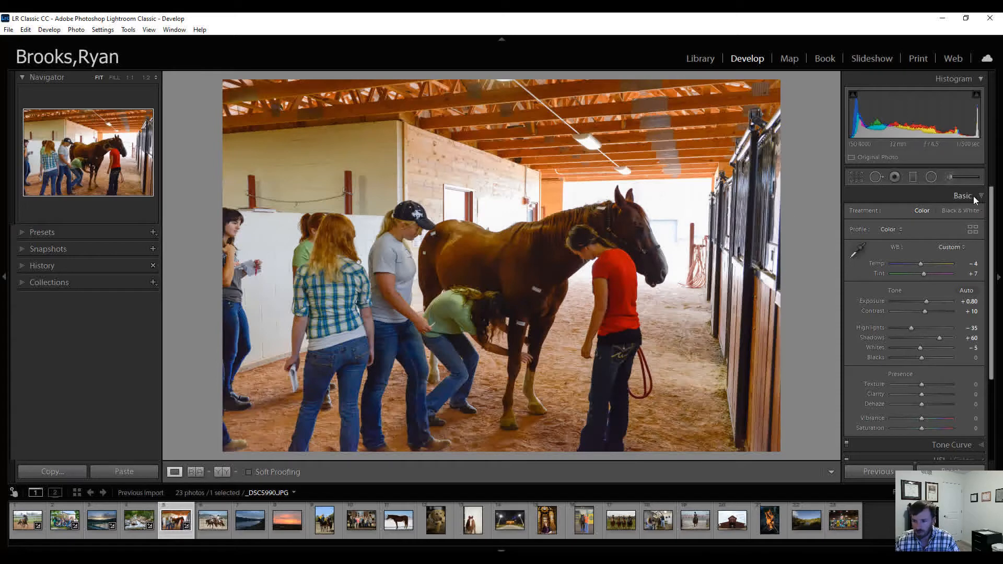
Start an Adjustment Brush with all effect values reset and paint over the bright back wall behind the horse's head
click(950, 176)
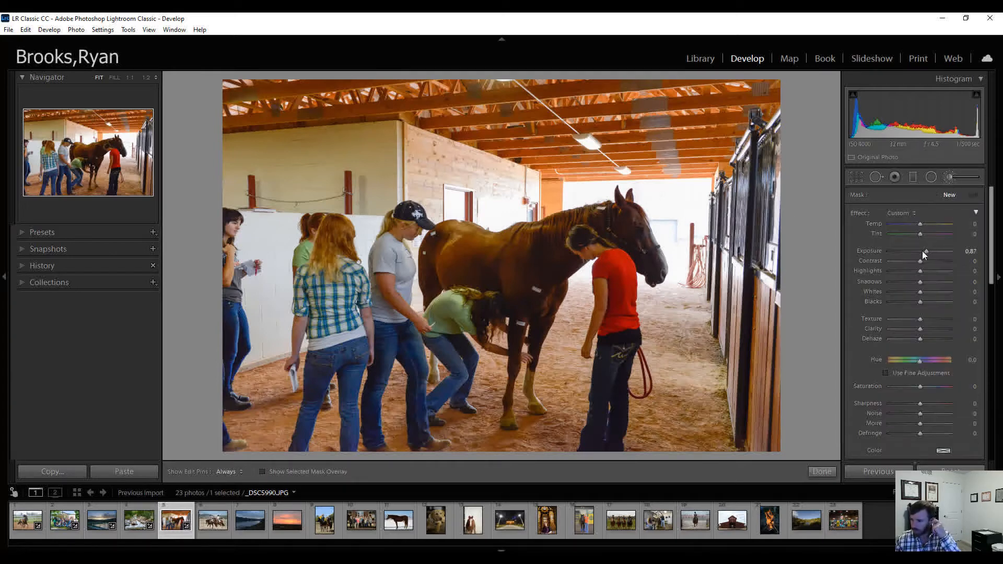
double_click(859, 212)
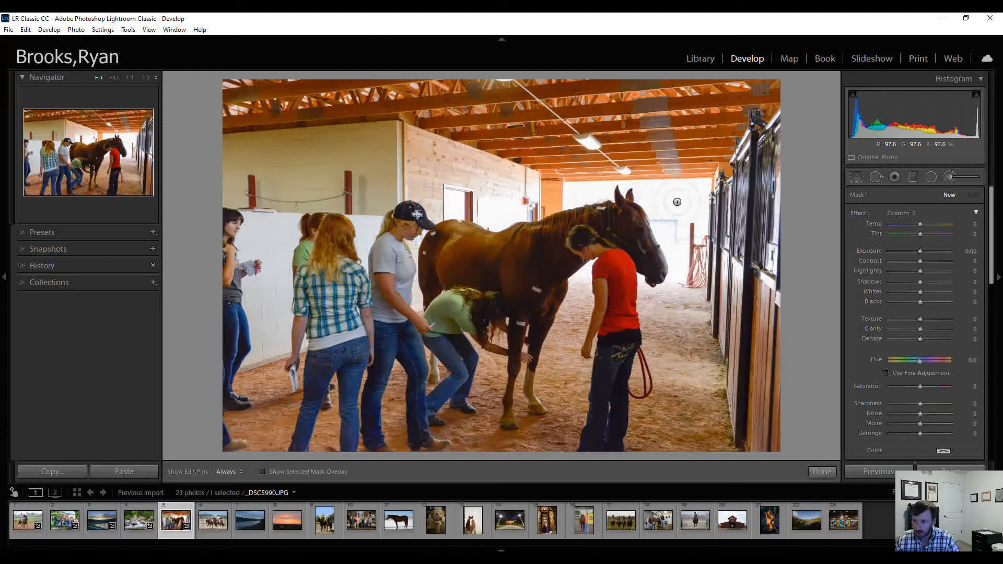
key(h)
click(668, 202)
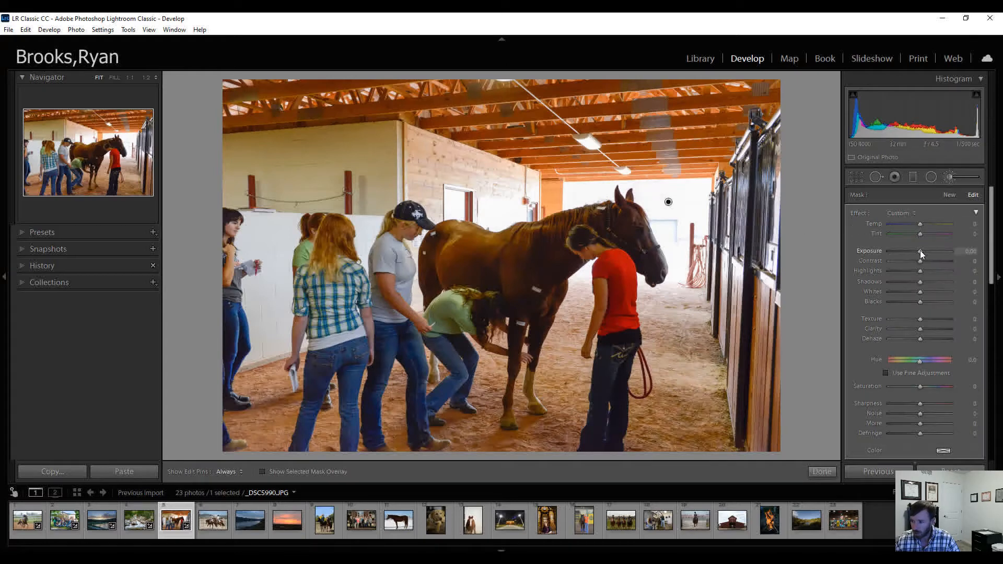
Try darkening the brushed wall area by lowering its Exposure to −2.02
key(Down)
key(Down)
key(Down)
key(Down)
key(Down)
key(Down)
key(Down)
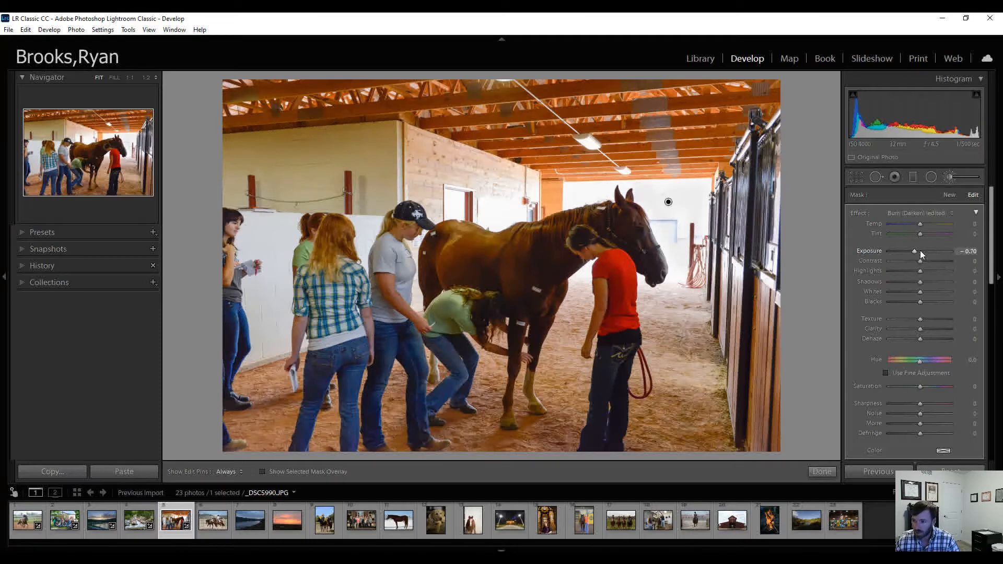
key(Down)
key(Down)
key(Down)
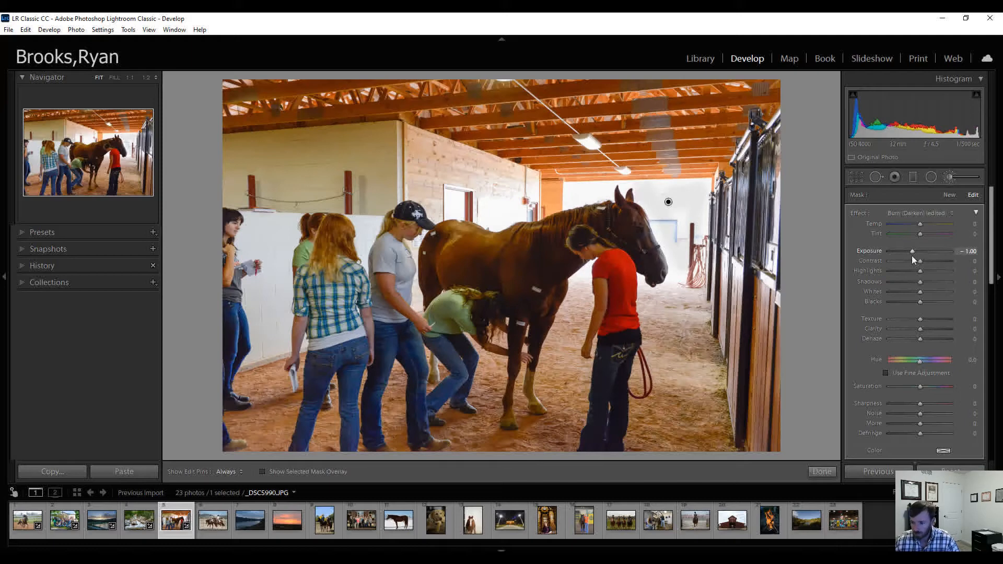
drag(912, 251, 904, 254)
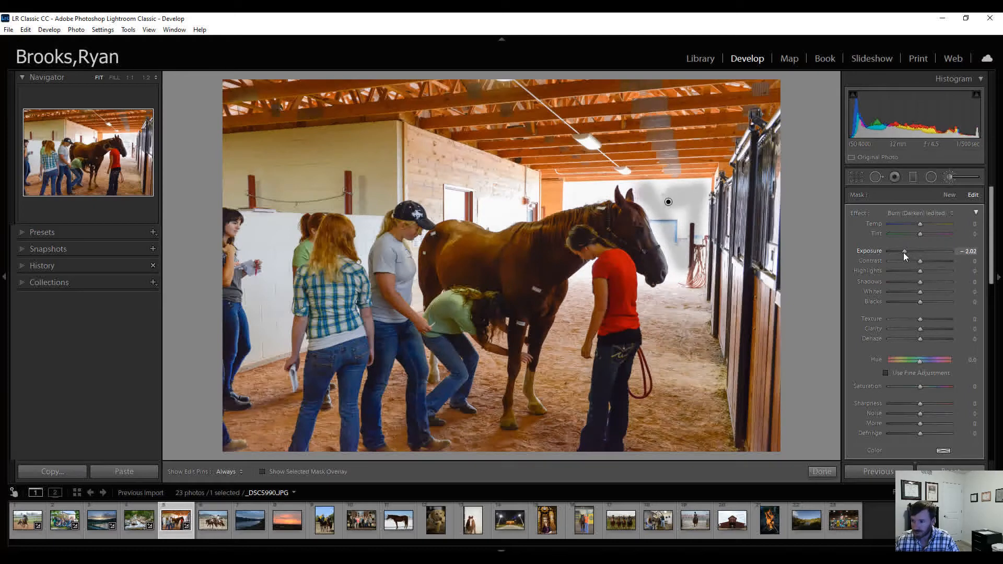
Set the brushed wall area's Highlights to −57 and its Exposure to −0.31
drag(922, 271, 905, 271)
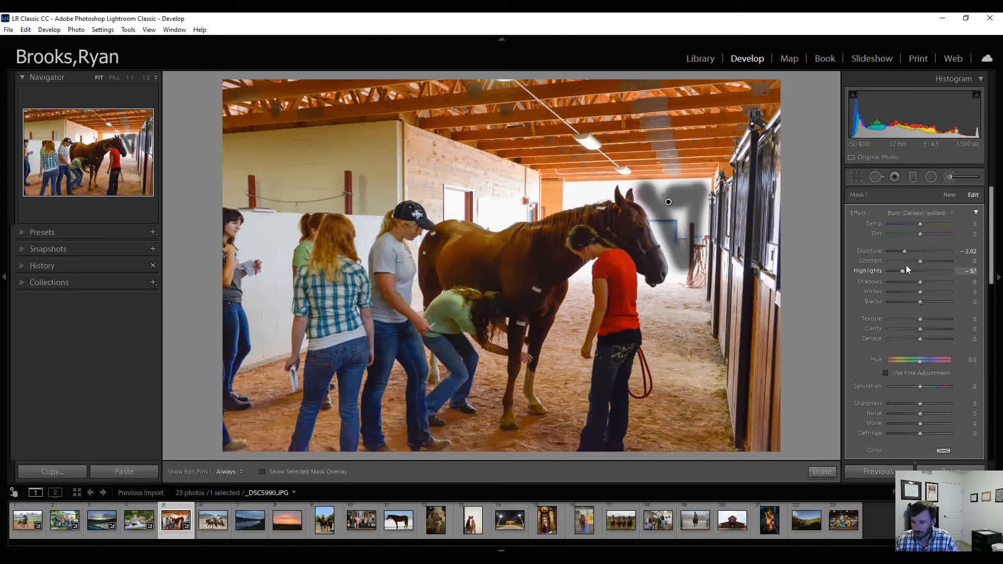
drag(906, 252, 919, 252)
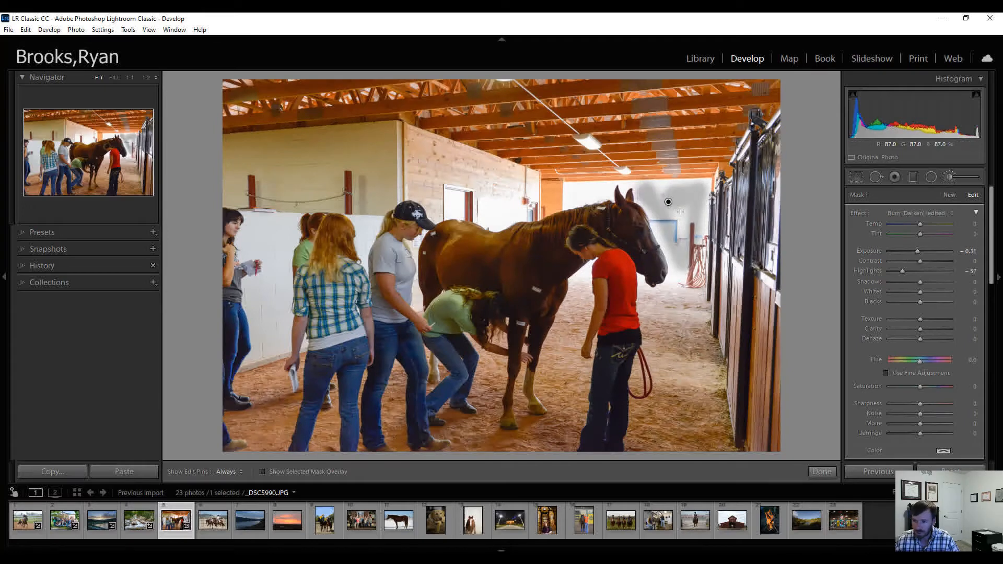
Extend the brush mask over the rest of the bright back wall around the horse's head, toggling the edit pin's visibility to check coverage
key(h)
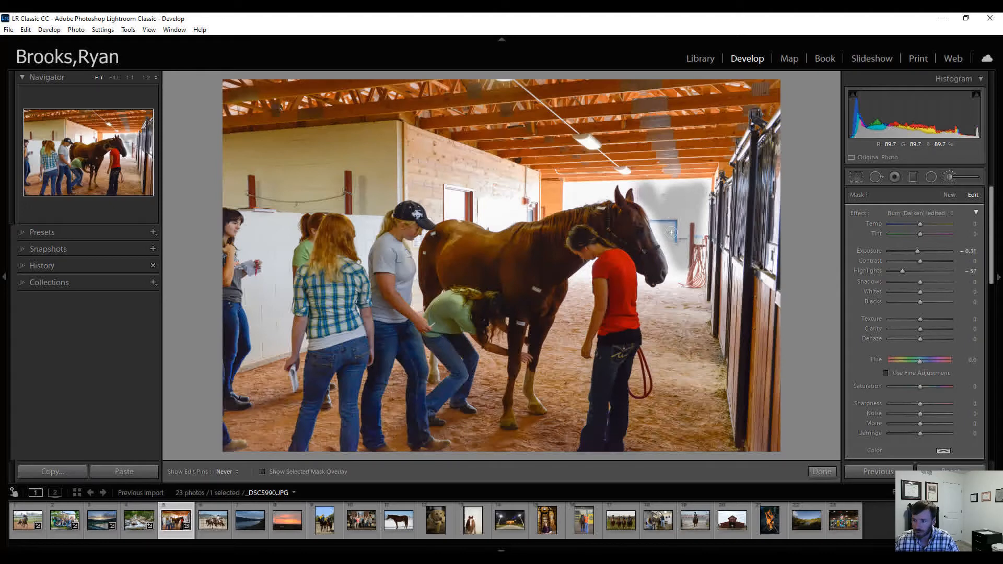
mouse_move(678, 258)
mouse_down()
mouse_move(641, 195)
mouse_move(688, 188)
mouse_move(646, 183)
mouse_move(702, 182)
mouse_move(702, 225)
mouse_move(683, 274)
mouse_move(668, 245)
mouse_move(673, 278)
mouse_up()
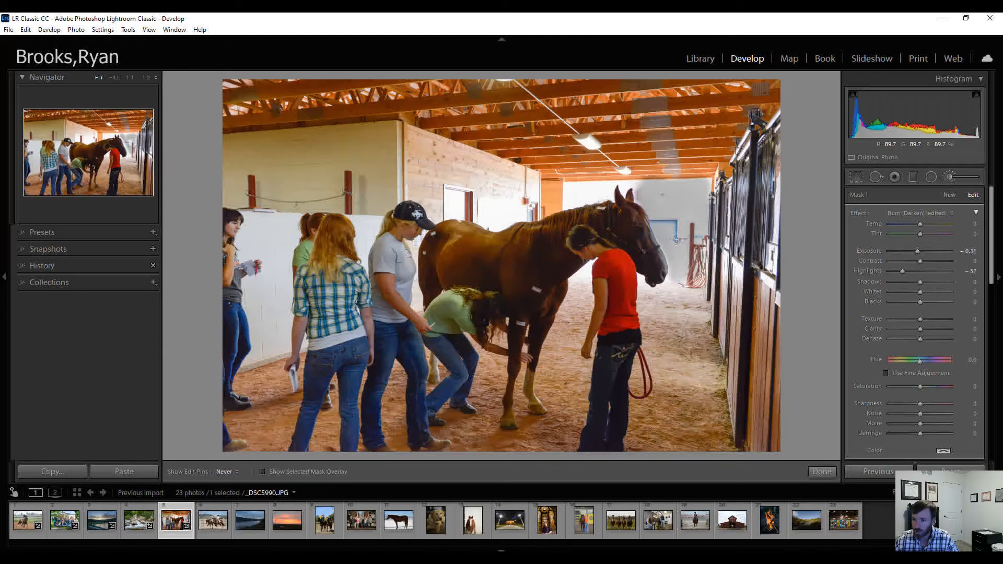
mouse_move(640, 187)
mouse_down()
mouse_move(619, 181)
mouse_move(625, 194)
mouse_move(588, 191)
mouse_move(616, 184)
mouse_move(571, 186)
mouse_move(568, 201)
mouse_move(591, 194)
mouse_move(567, 209)
mouse_move(612, 200)
mouse_move(567, 186)
mouse_up()
key(h)
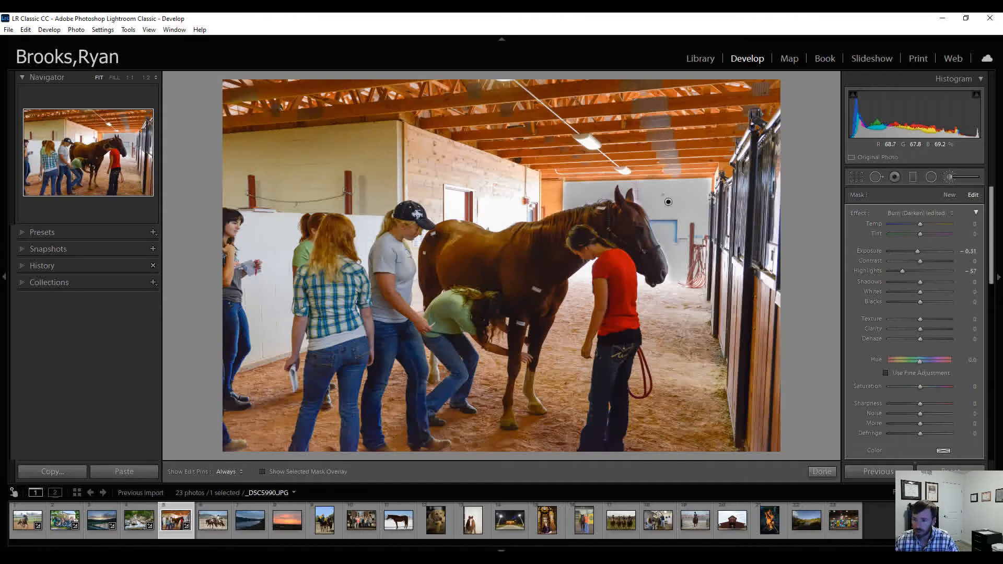
key(h)
key(h)
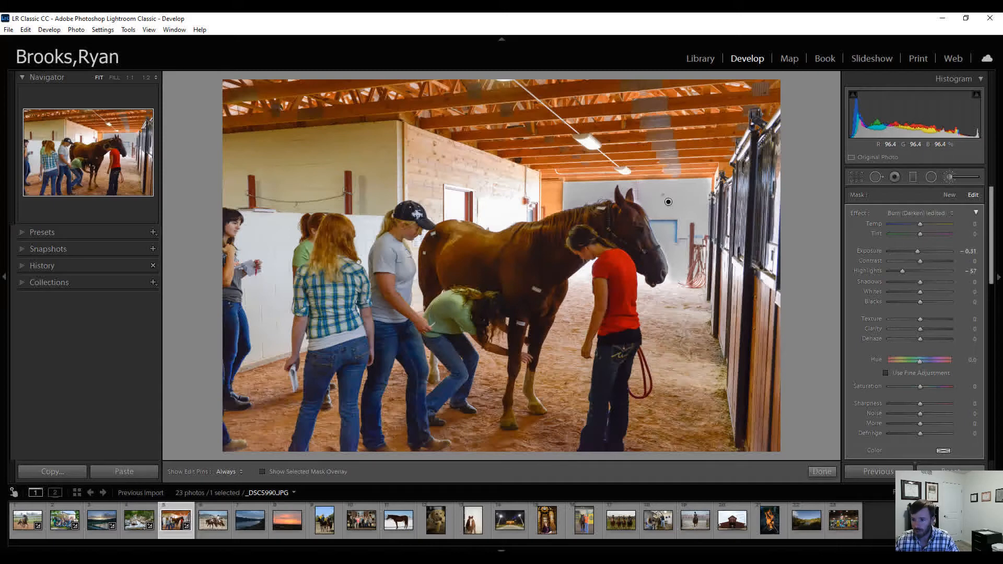
key(h)
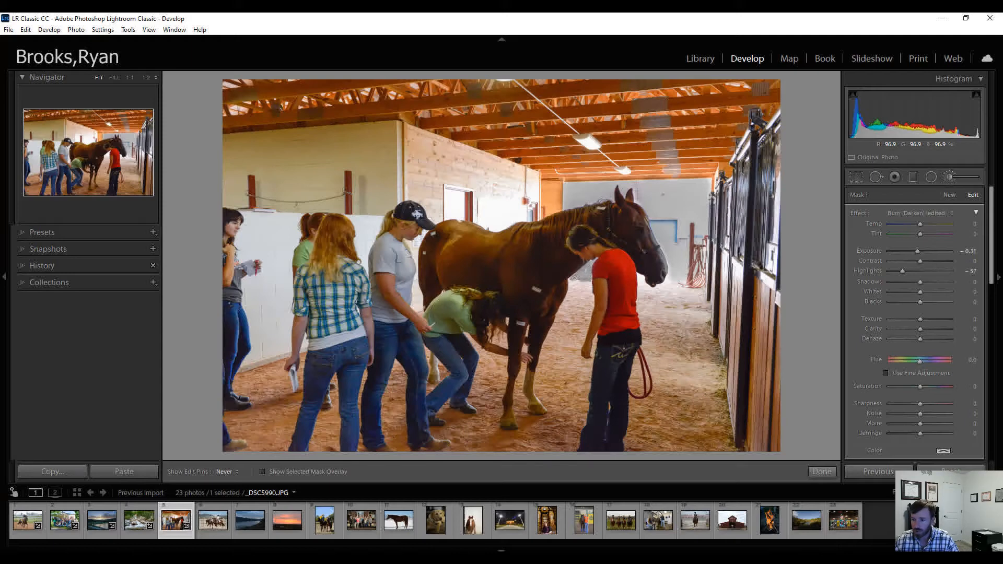
key(h)
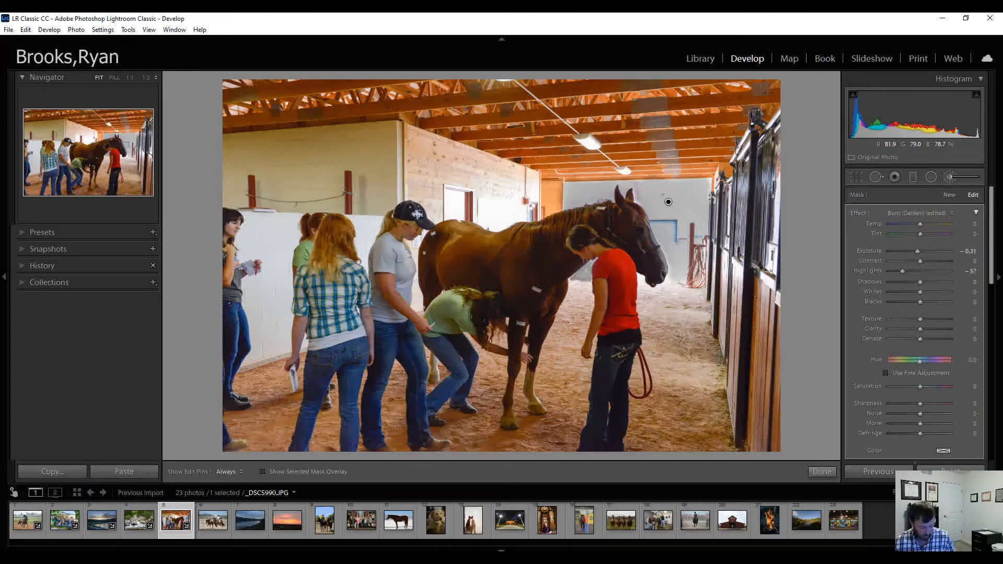
Undo the last two brush changes, set the brushed area's Highlights to −28 and finish the Adjustment Brush edit
key(ctrl+z)
key(ctrl+z)
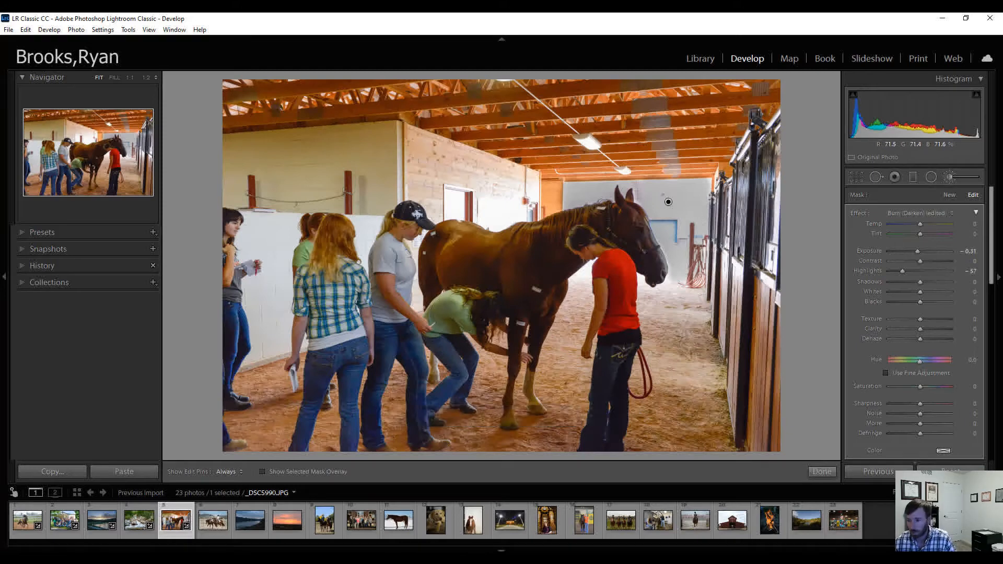
click(911, 271)
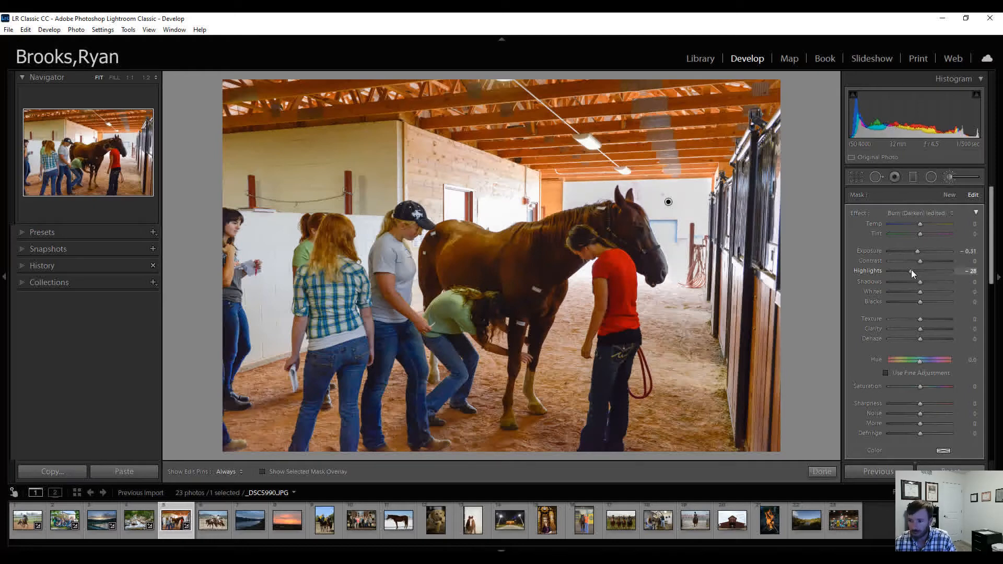
click(821, 471)
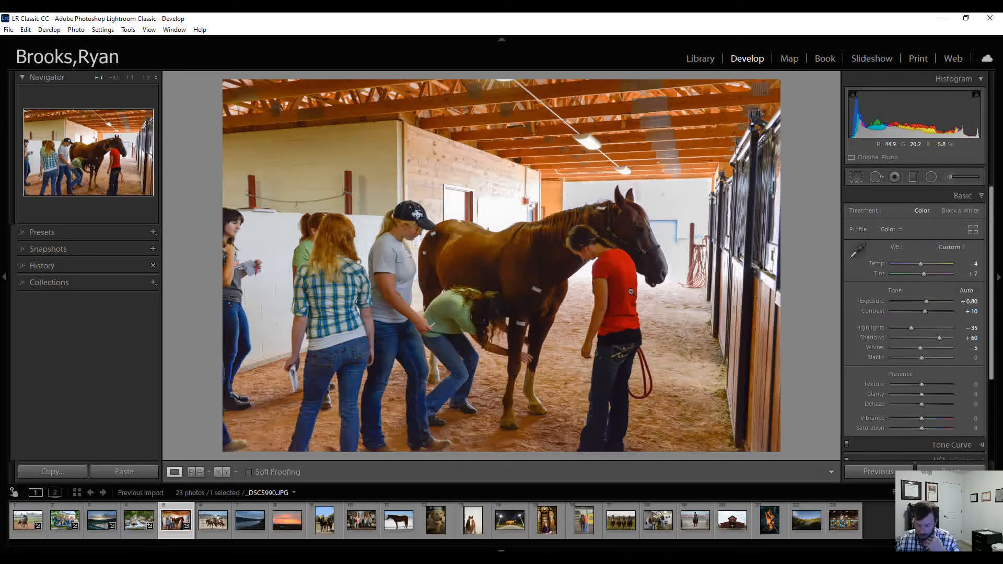
Show the barn photo's Before version in place and switch back to the edited version
key(backslash)
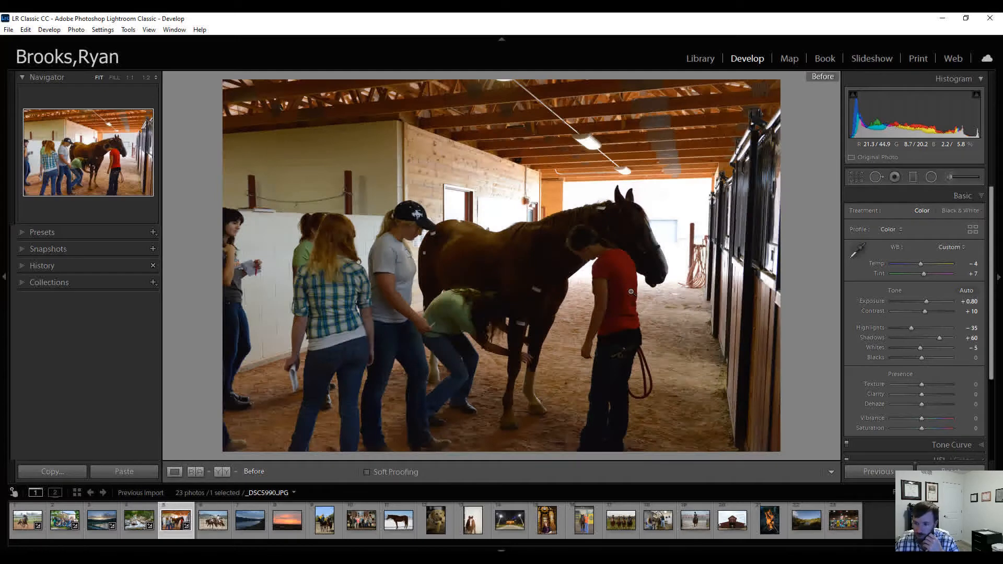
key(backslash)
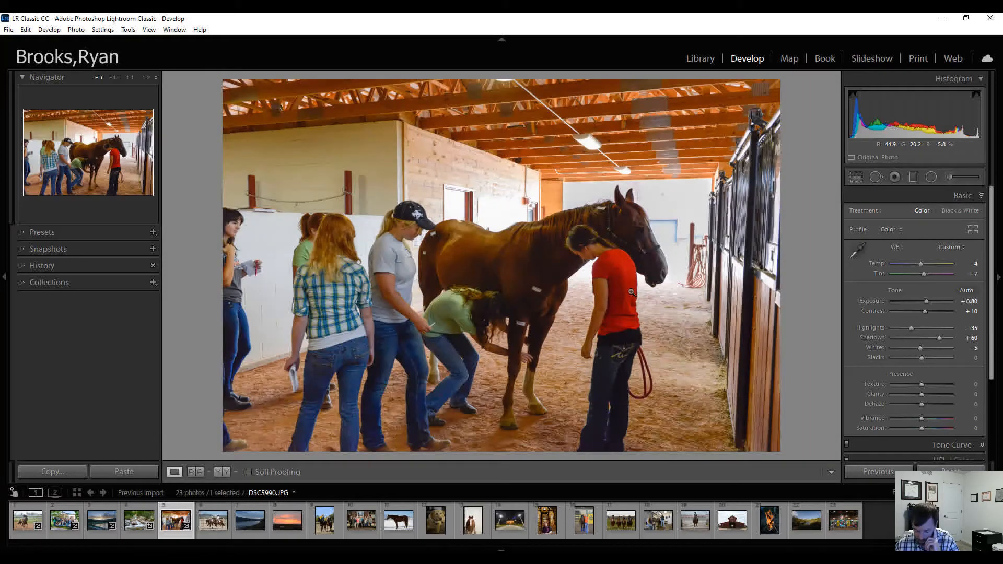
Open the next photo of the two mounted riders and set Exposure to +0.20, Contrast to +5 and Highlights to −35
key(Right)
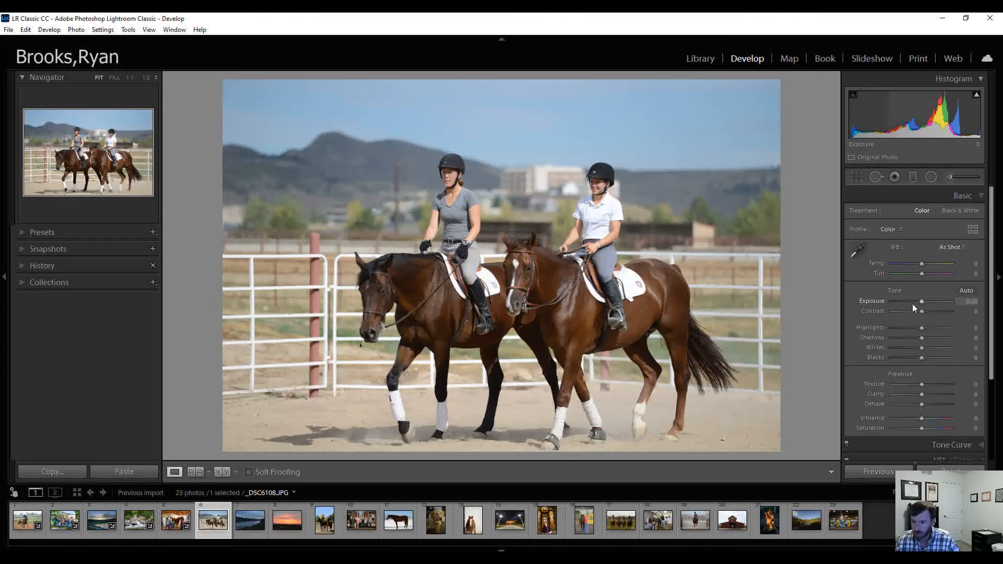
key(Up)
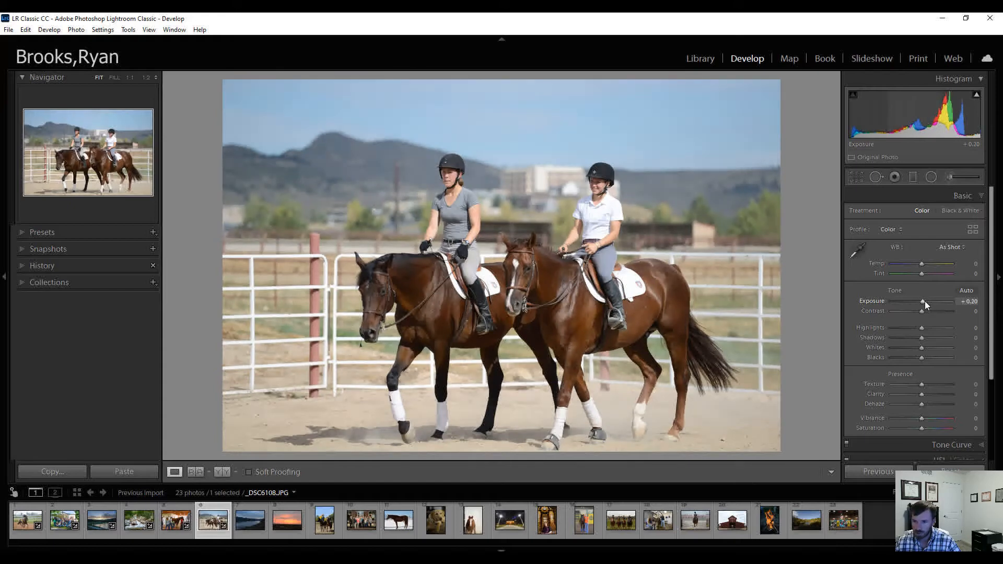
key(Up)
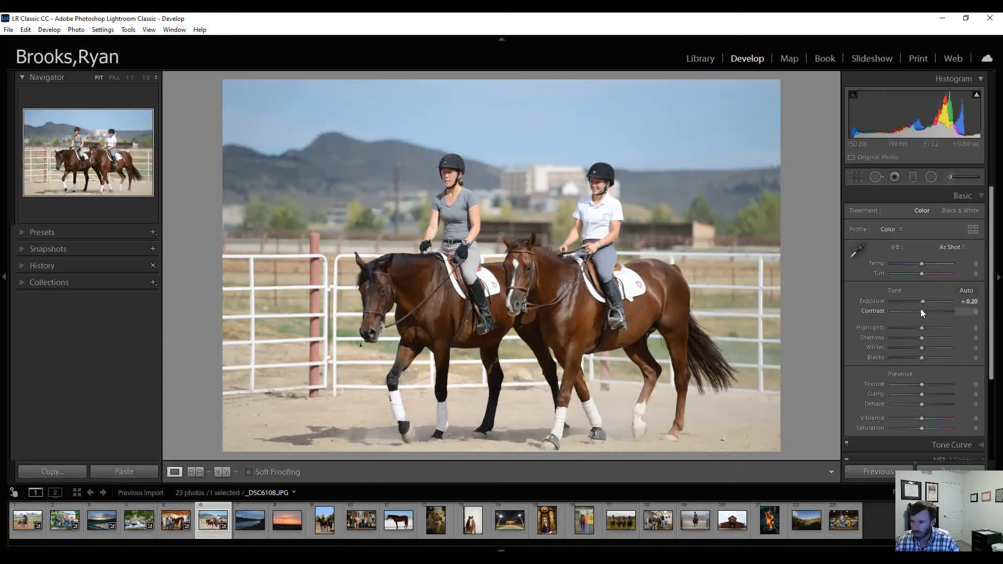
key(Down)
key(Down)
key(Down)
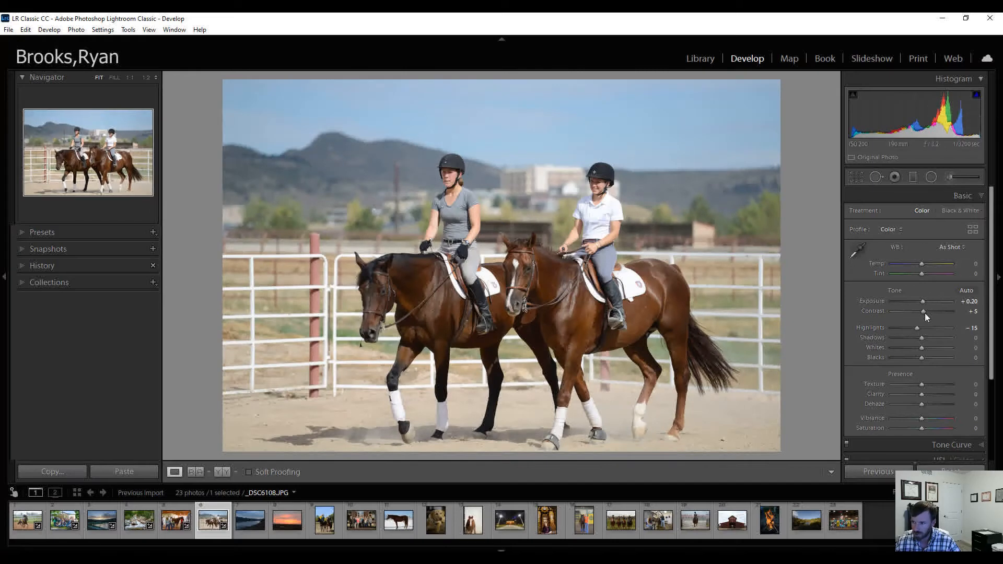
key(Down)
key(Down)
key(Down)
key(Down)
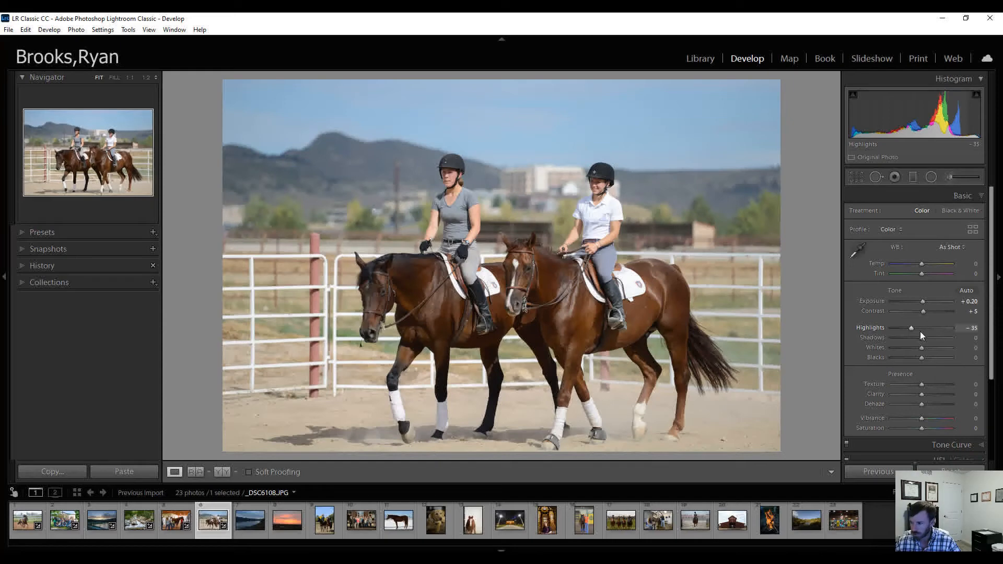
Raise the riders photo's Shadows to +40
key(Up)
key(Up)
key(Up)
key(Up)
key(Up)
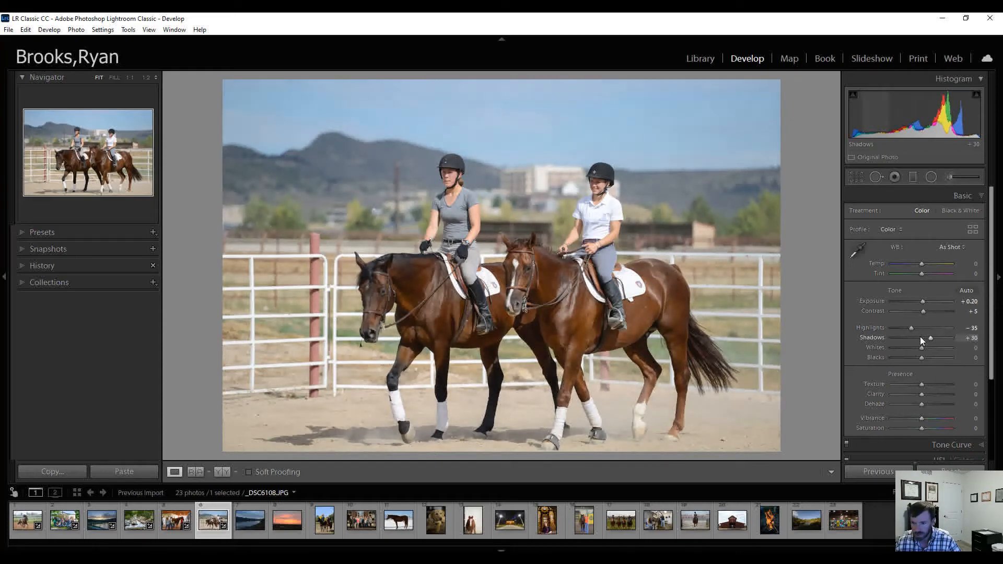
key(Up)
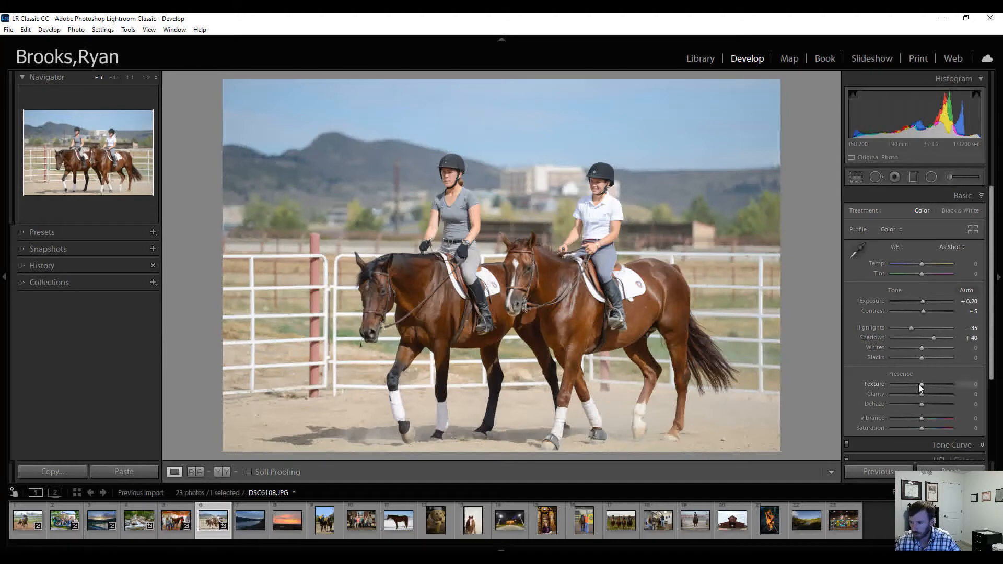
Set the riders photo's Texture to +5, Dehaze to +5 and Vibrance to +10
key(Up)
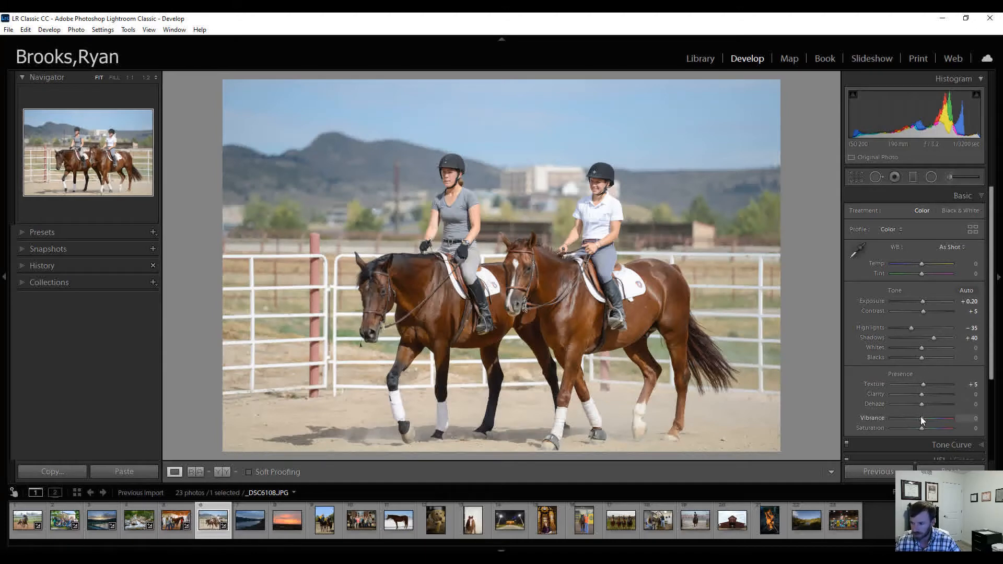
key(Up)
key(Up)
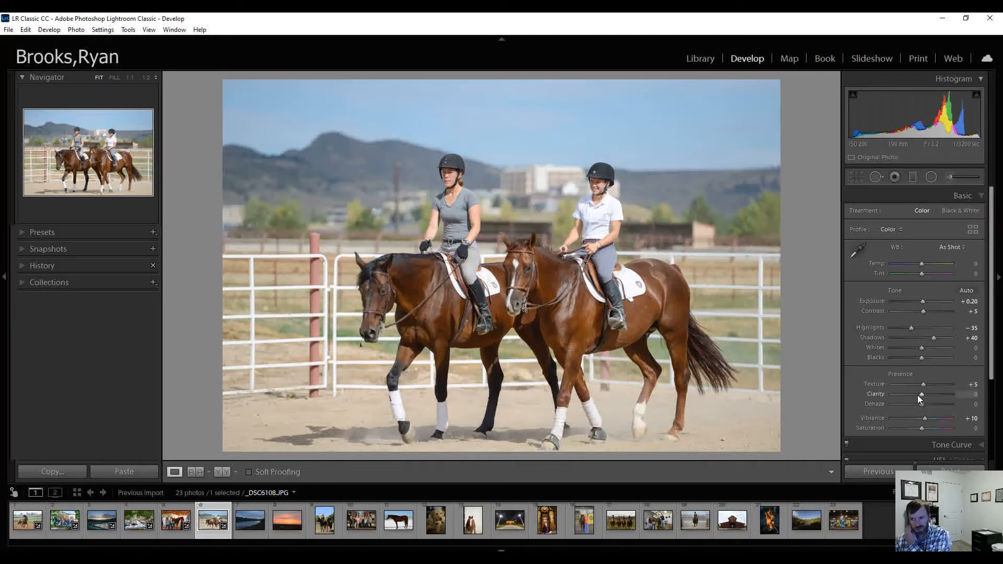
scroll(923, 404, up, 2)
scroll(923, 404, down, 1)
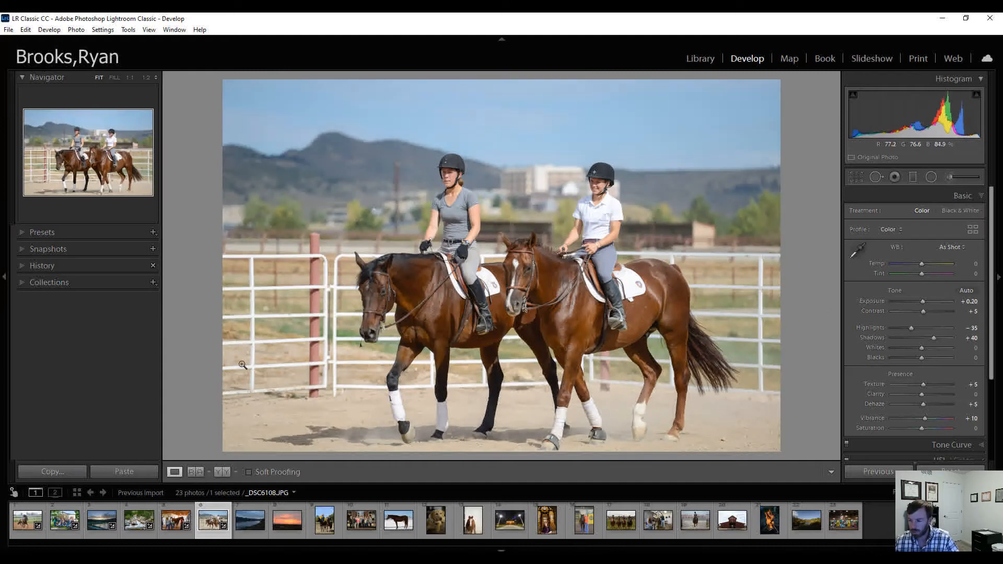
Compare the riders photo's before and after versions side by side and open the dark lake photo _DSC8235.JPG in the single-photo view
click(221, 471)
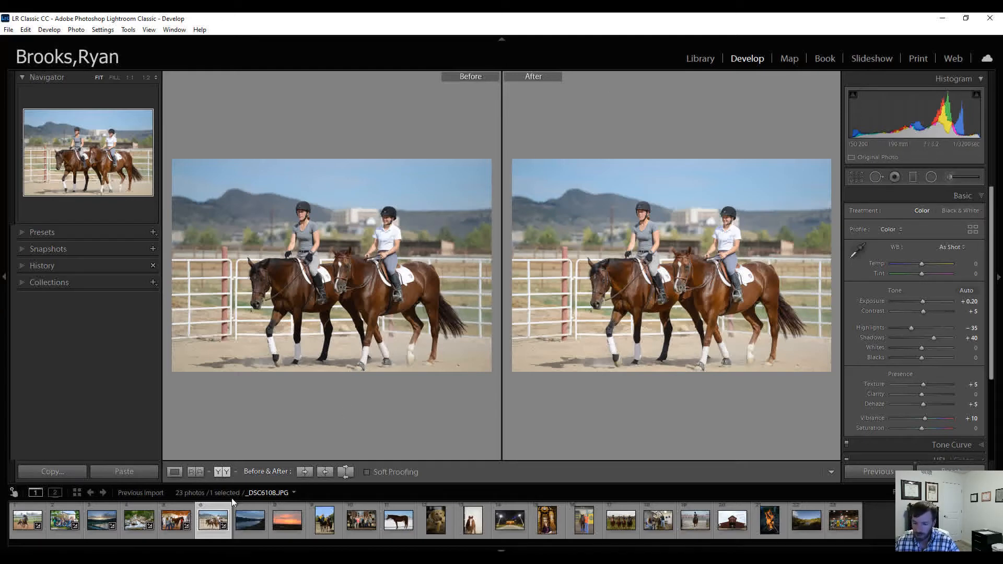
click(244, 527)
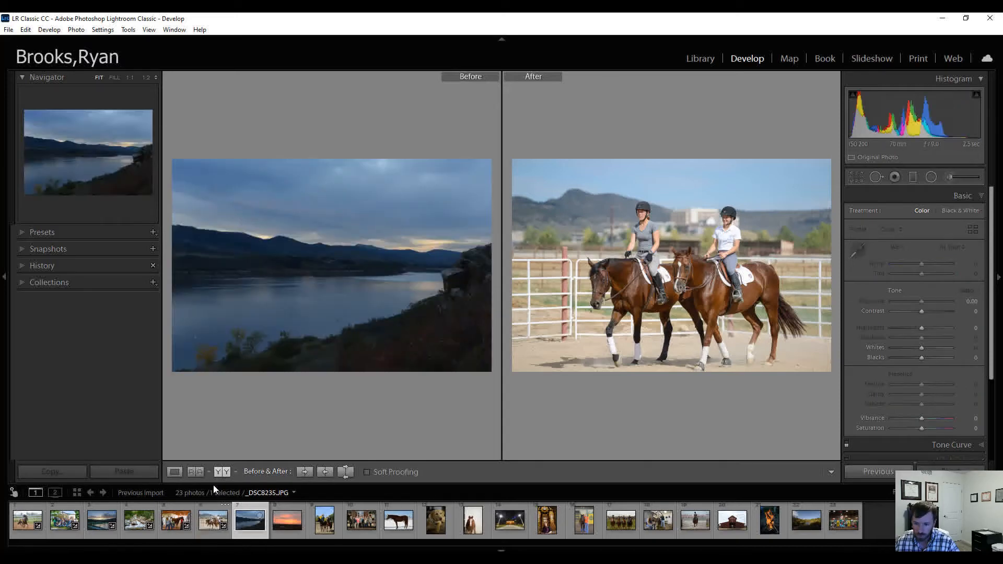
click(172, 473)
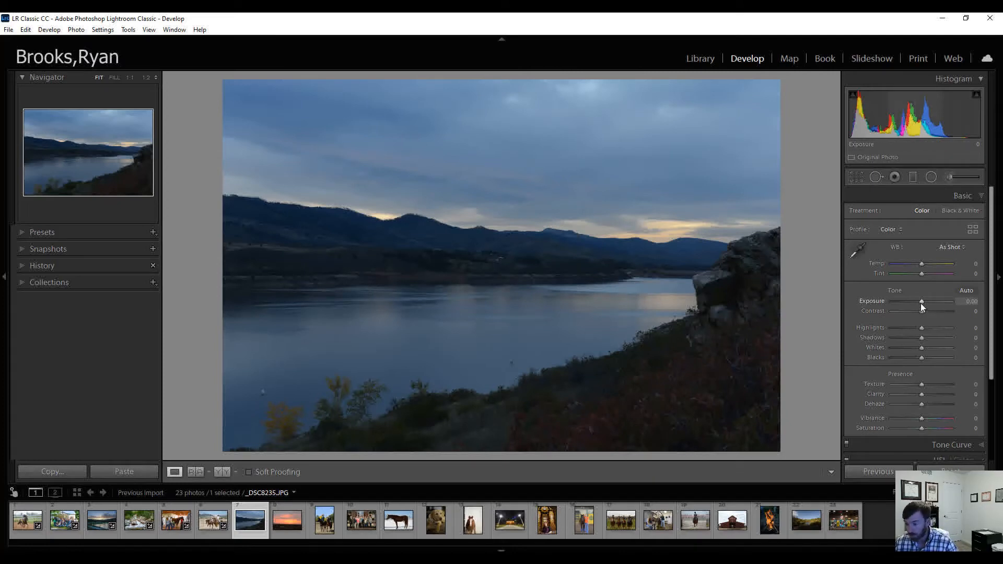
Try the Auto white balance on the lake photo and return it to As Shot
click(951, 248)
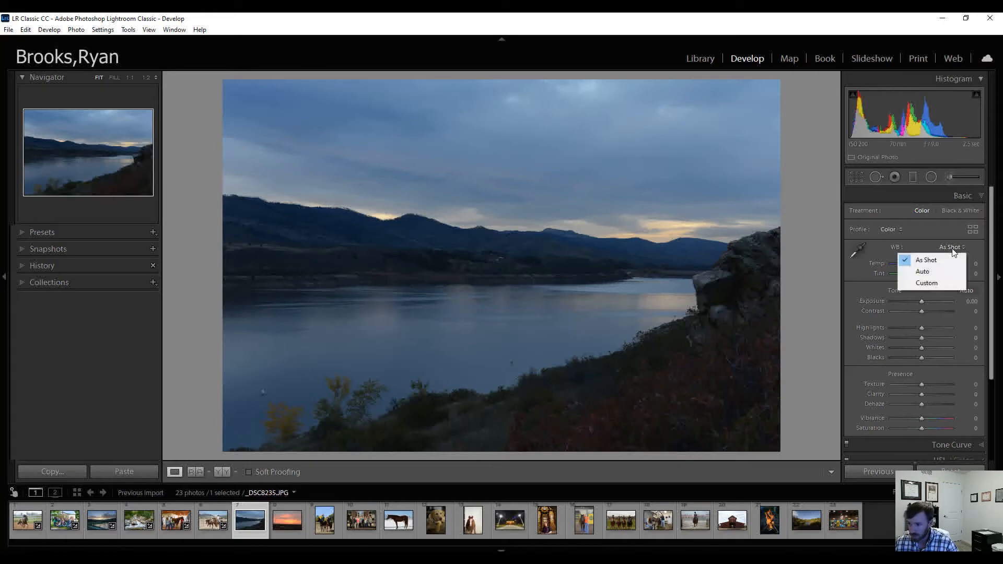
click(936, 272)
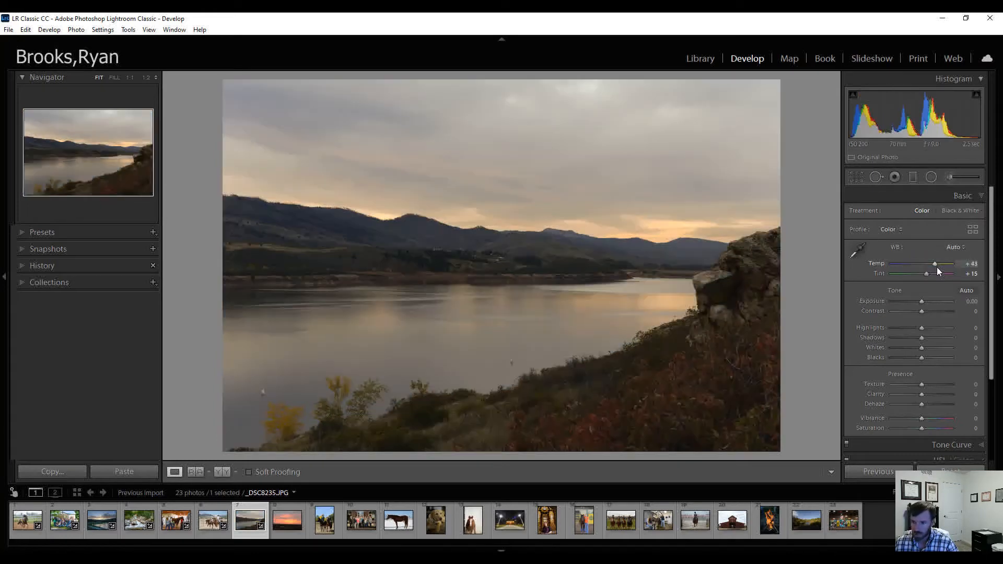
click(957, 246)
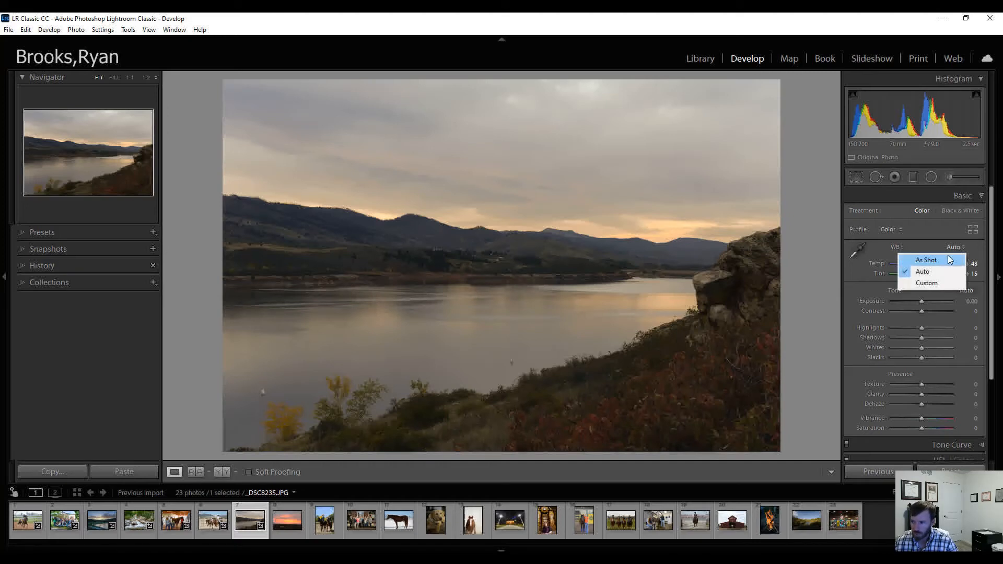
click(941, 256)
Brighten the lake photo by setting its Exposure to +1.00
scroll(920, 303, up, 7)
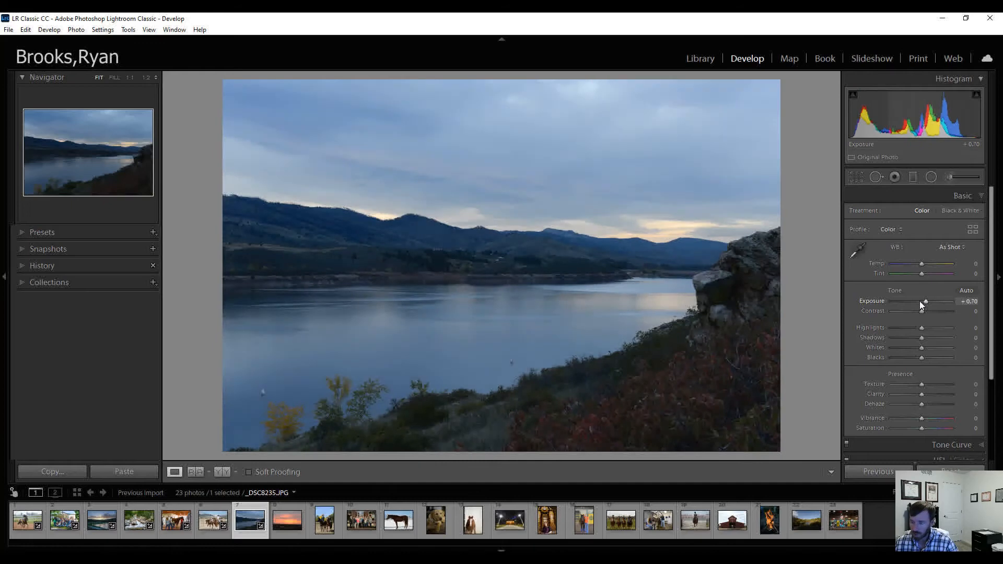
scroll(919, 300, up, 2)
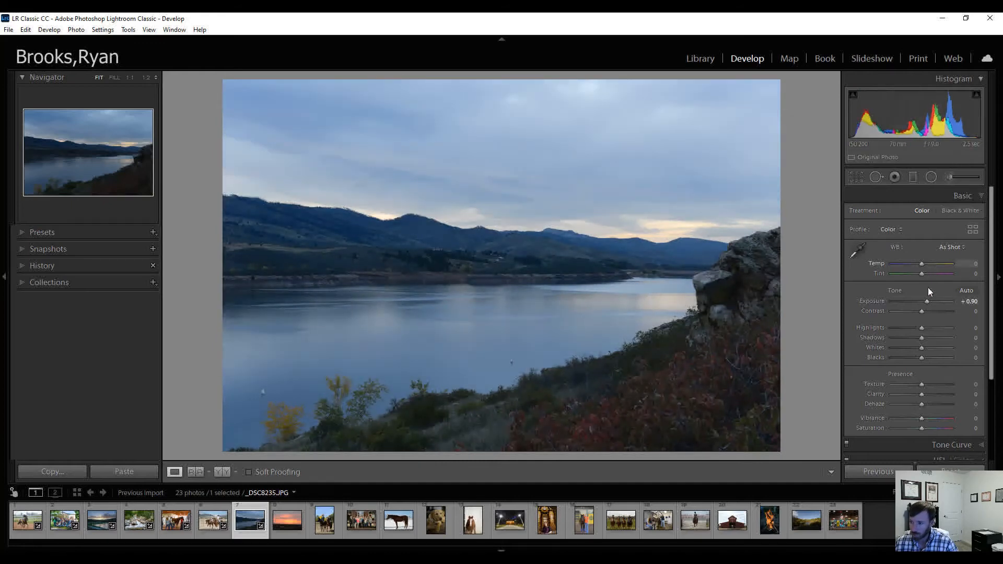
scroll(927, 301, up, 1)
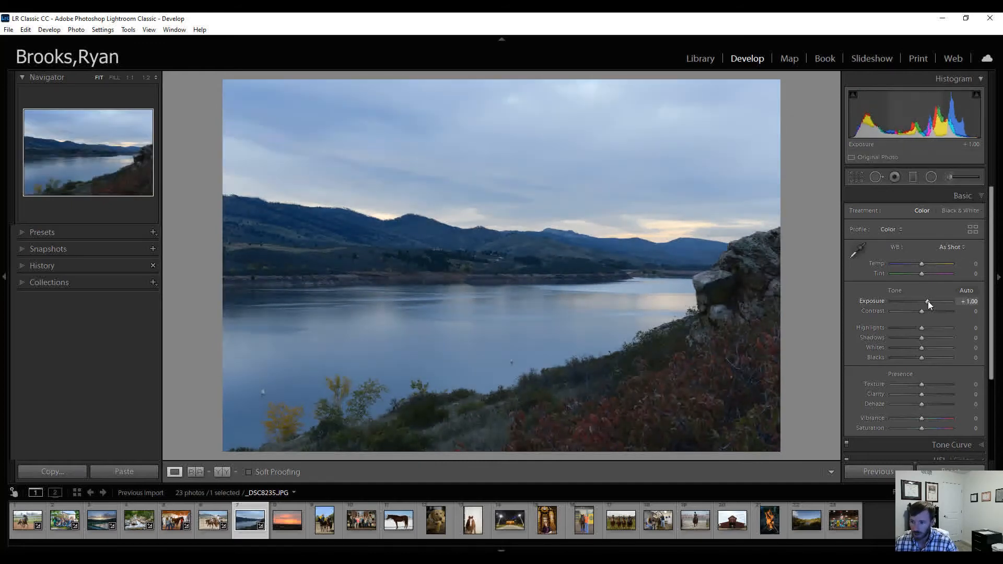
Set the lake photo's Contrast to +10, Highlights to −25, Shadows to +60 and Vibrance to +15
scroll(922, 336, up, 1)
scroll(923, 336, up, 10)
scroll(923, 337, up, 1)
scroll(921, 327, down, 4)
scroll(921, 327, down, 1)
scroll(926, 312, up, 2)
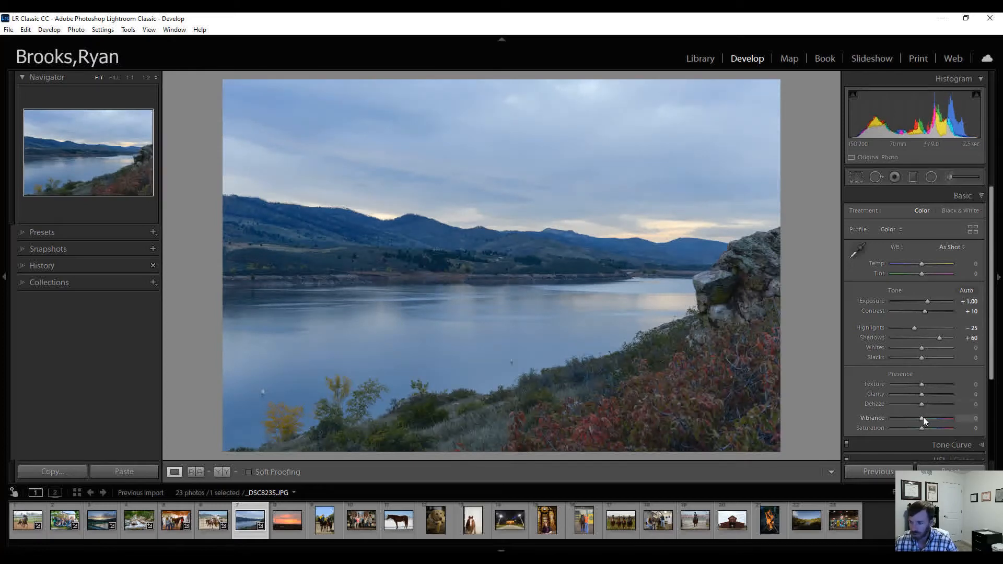
scroll(924, 417, up, 3)
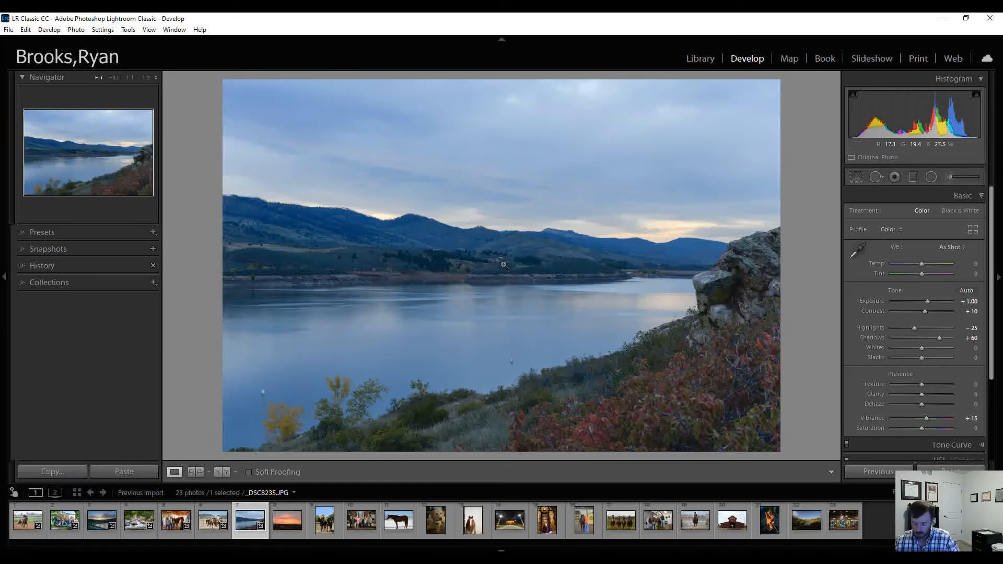
Compare the lake photo's before and after versions side by side and return to the single-photo view
click(222, 472)
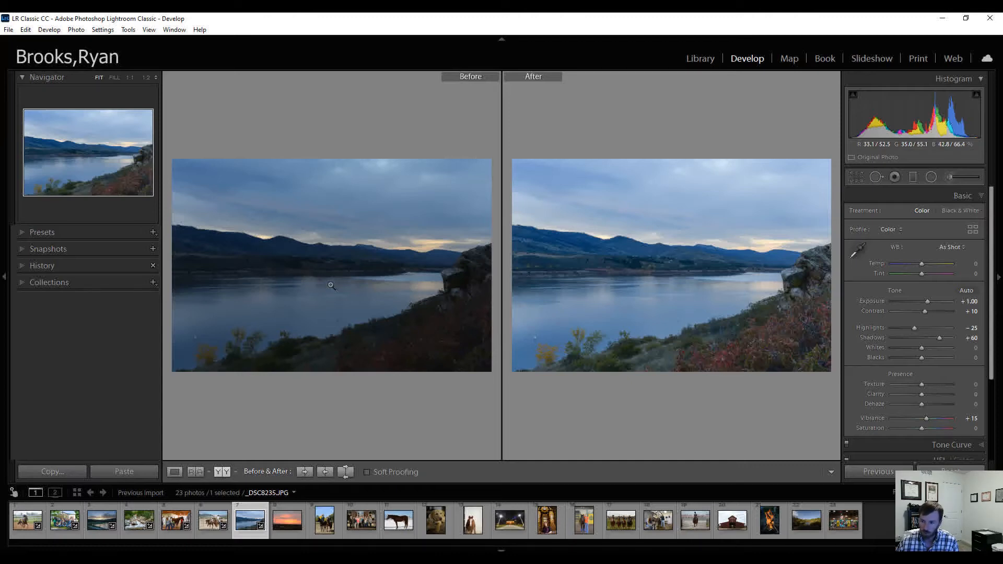
click(175, 472)
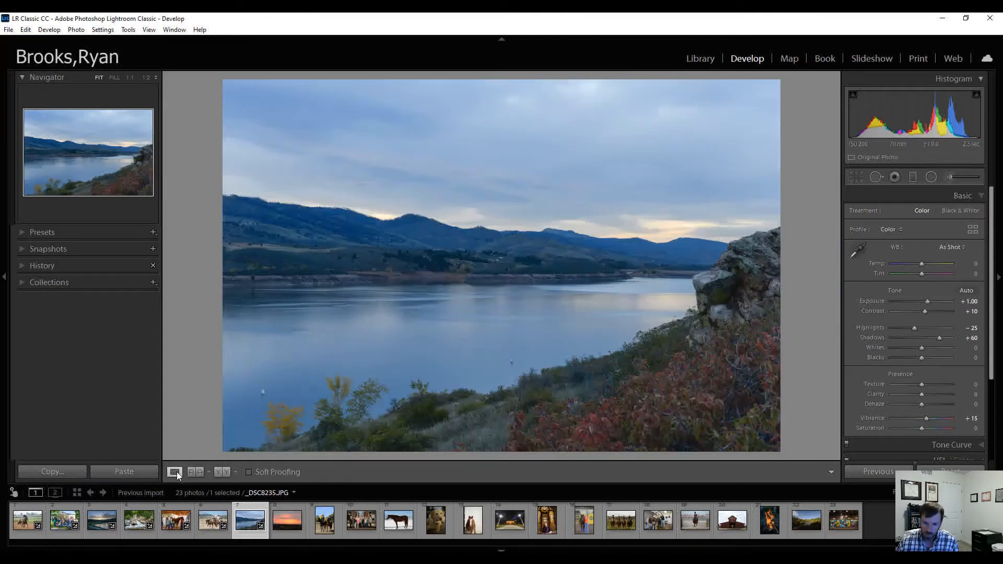
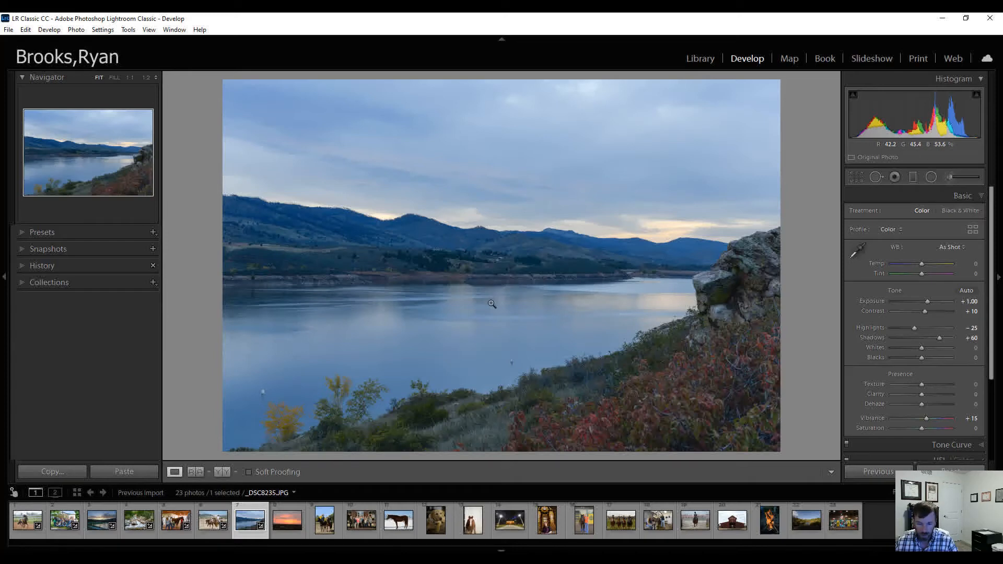
Open the sunset photo and draw a graduated filter from its lower edge up into the sky, centred near the horizon
key(Right)
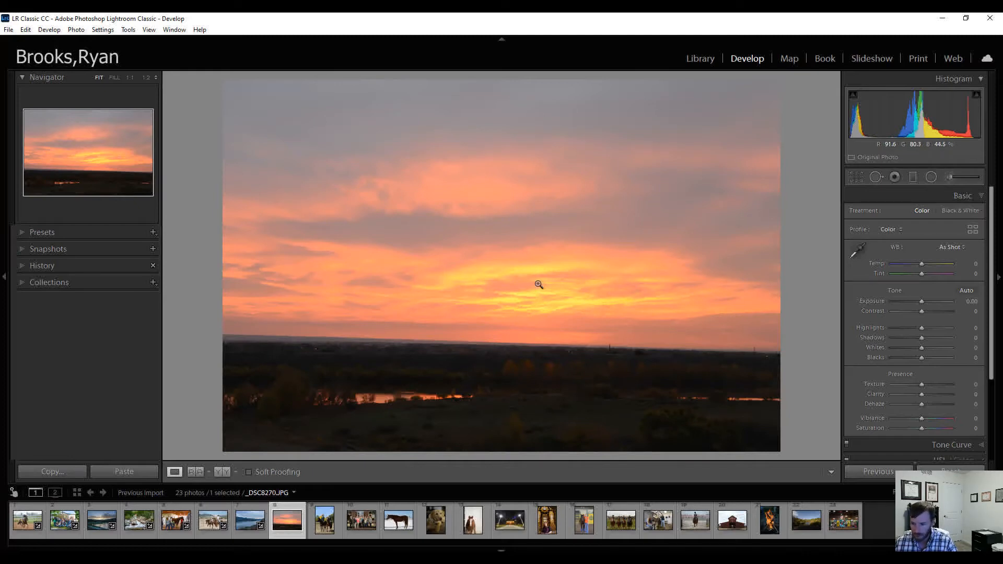
click(913, 177)
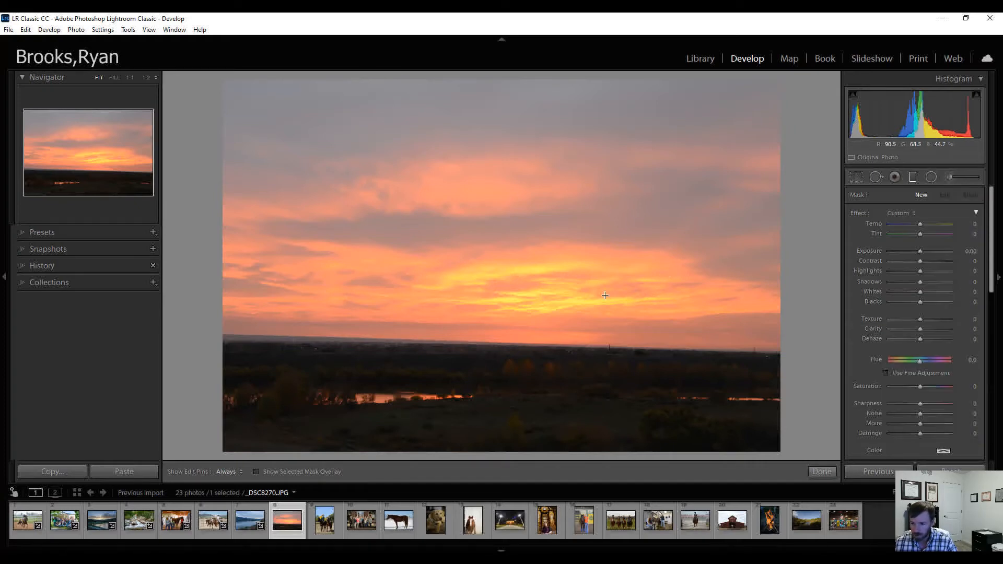
drag(494, 456, 500, 232)
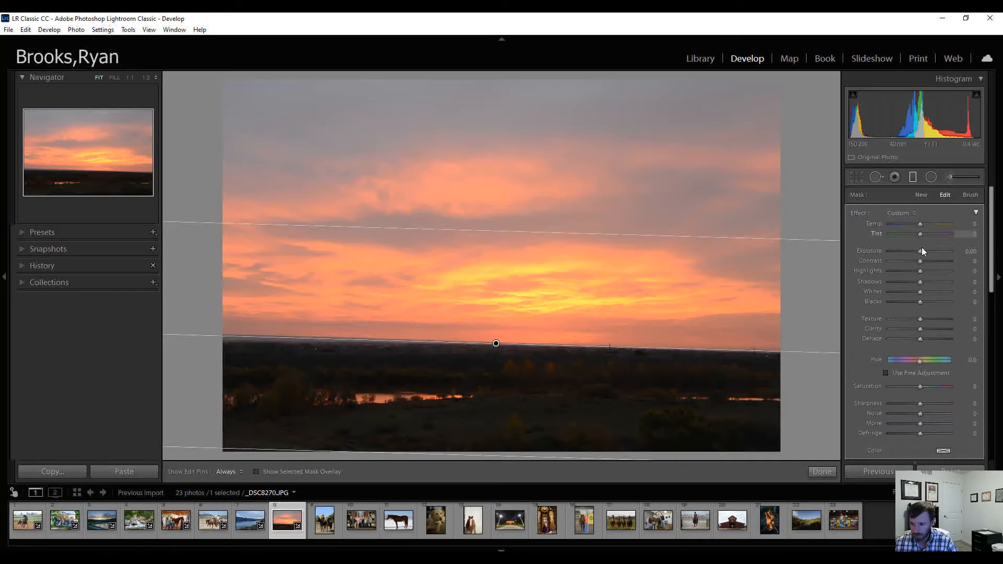
Set the sunset photo's graduated filter to Exposure 2.84 and Shadows 36
drag(921, 252, 925, 251)
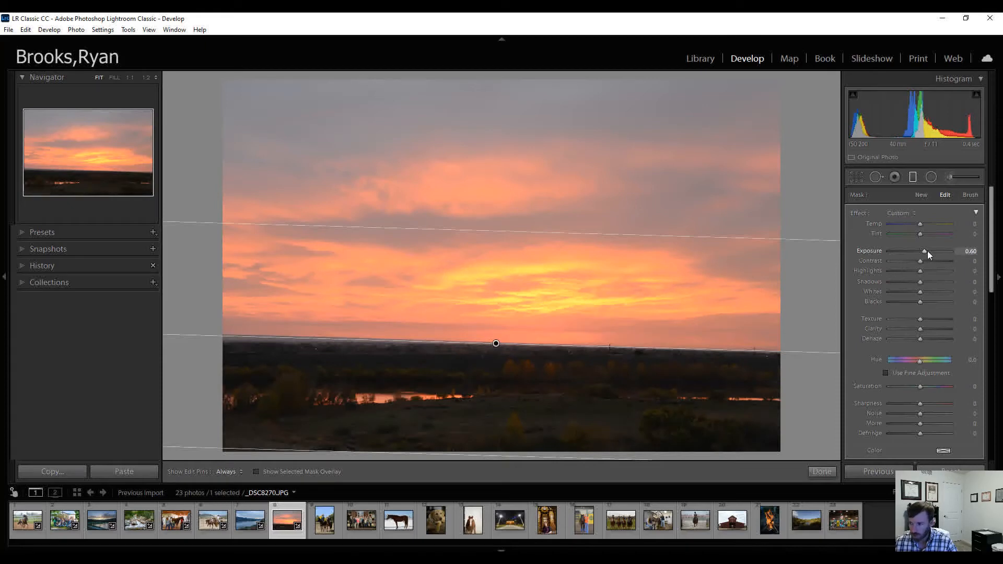
drag(924, 252, 942, 252)
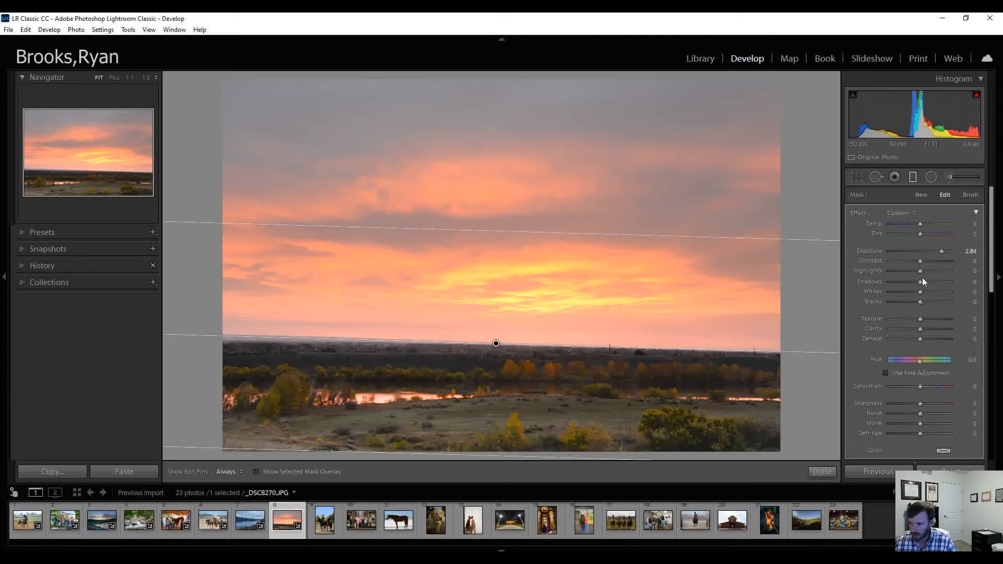
scroll(923, 281, up, 5)
scroll(922, 281, up, 3)
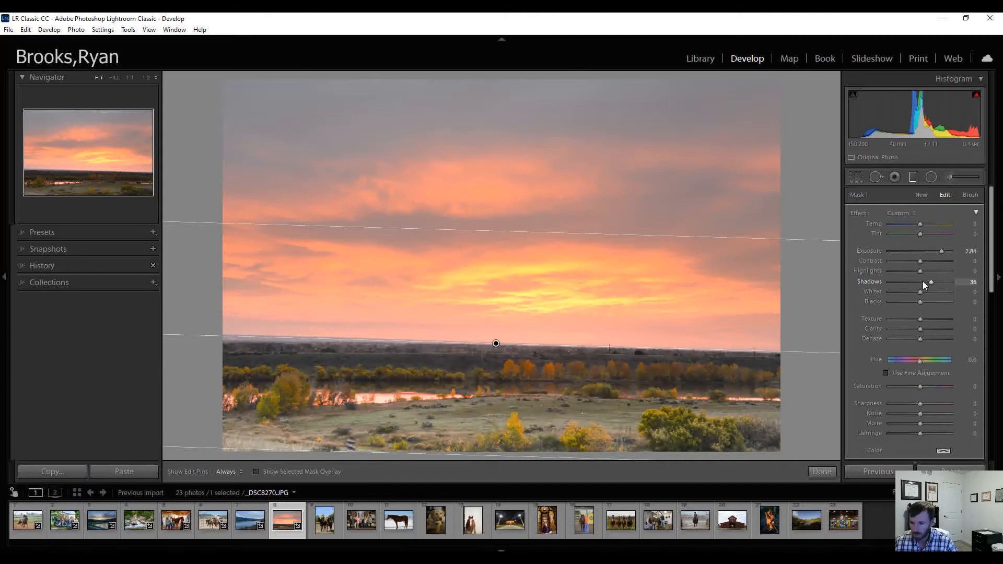
Extend the graduated filter's upper boundary higher into the sky, set its Exposure to 2.44 and Saturation to 3, and finish the filter
drag(507, 210, 503, 193)
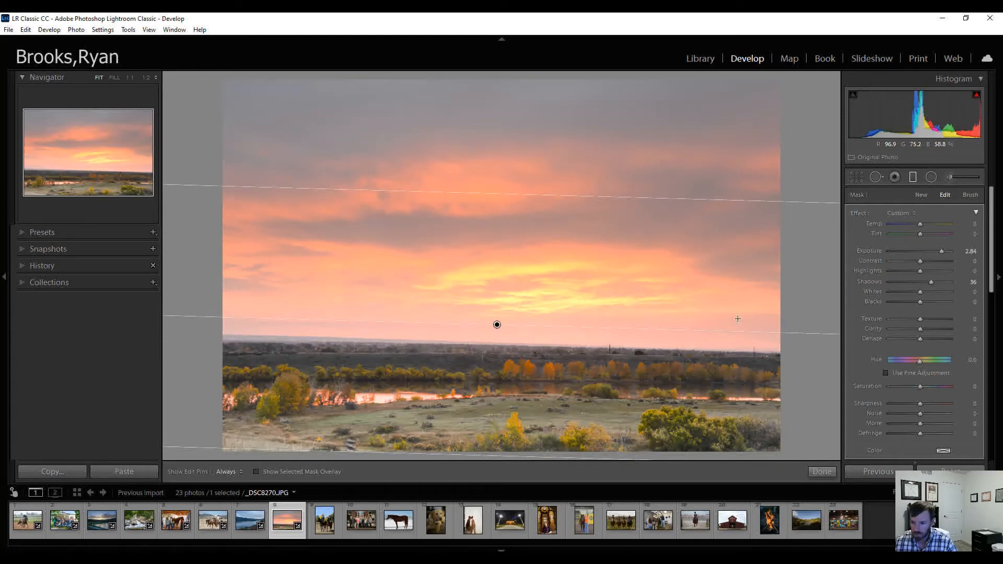
drag(930, 251, 927, 255)
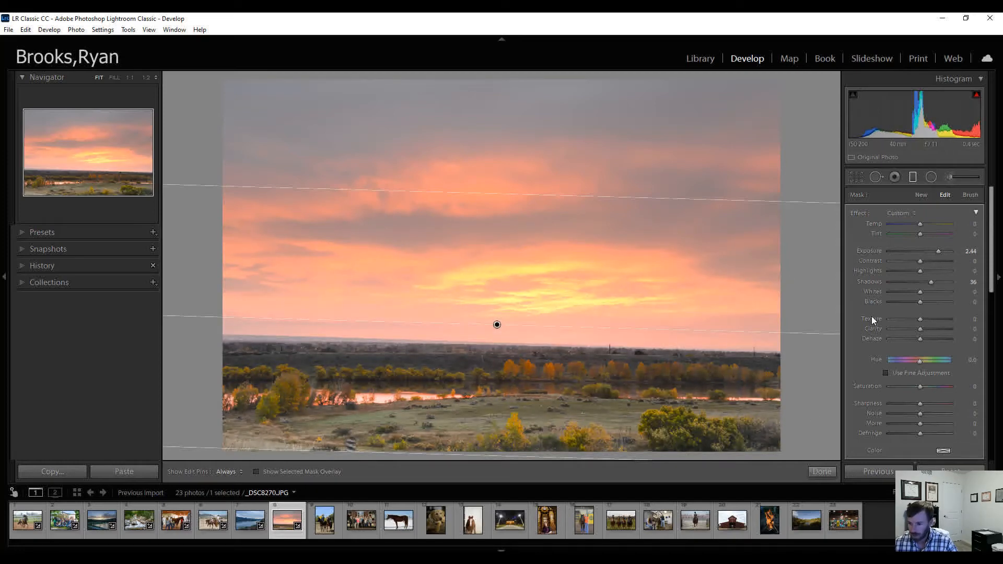
click(920, 387)
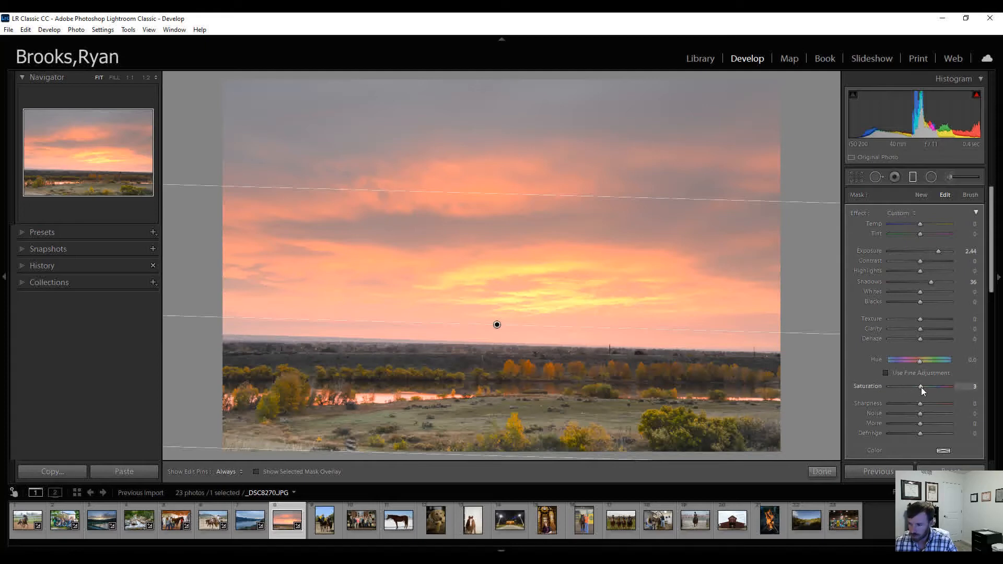
click(820, 472)
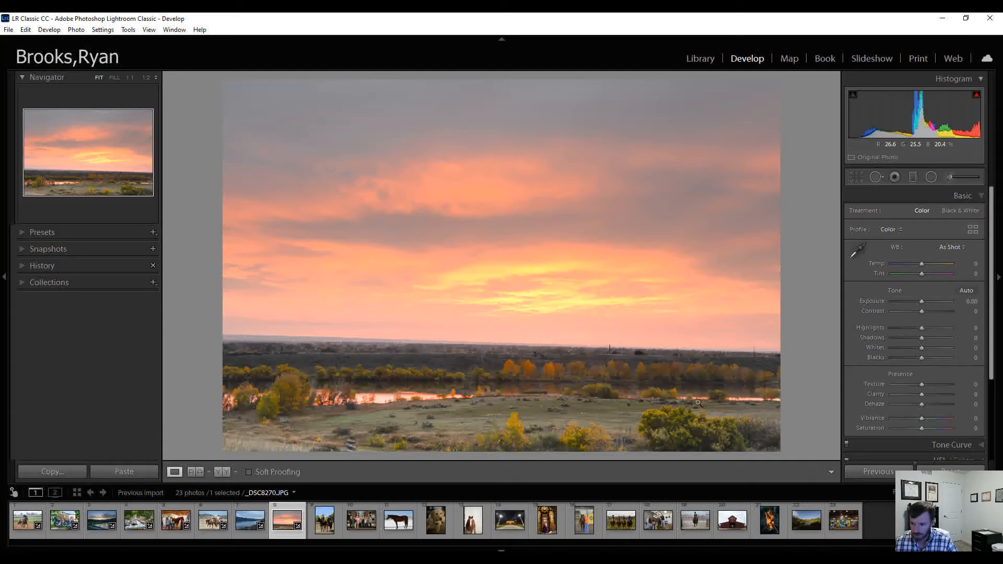
Compare the sunset photo's before and after versions side by side
click(222, 472)
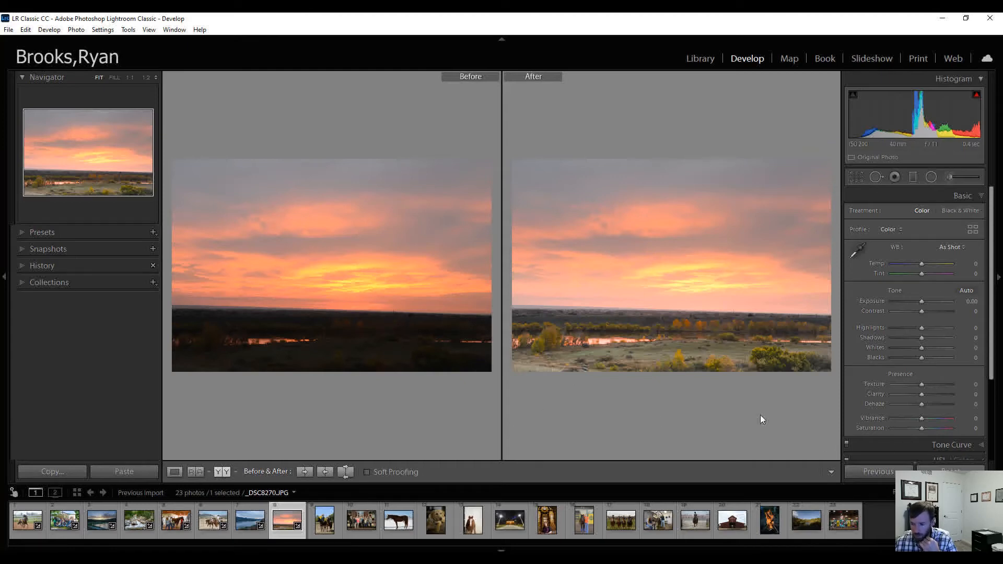
Return to the single-photo view, draw a second graduated filter from the sunset photo's upper edge downward, and centre it just above the first filter's pin
click(175, 472)
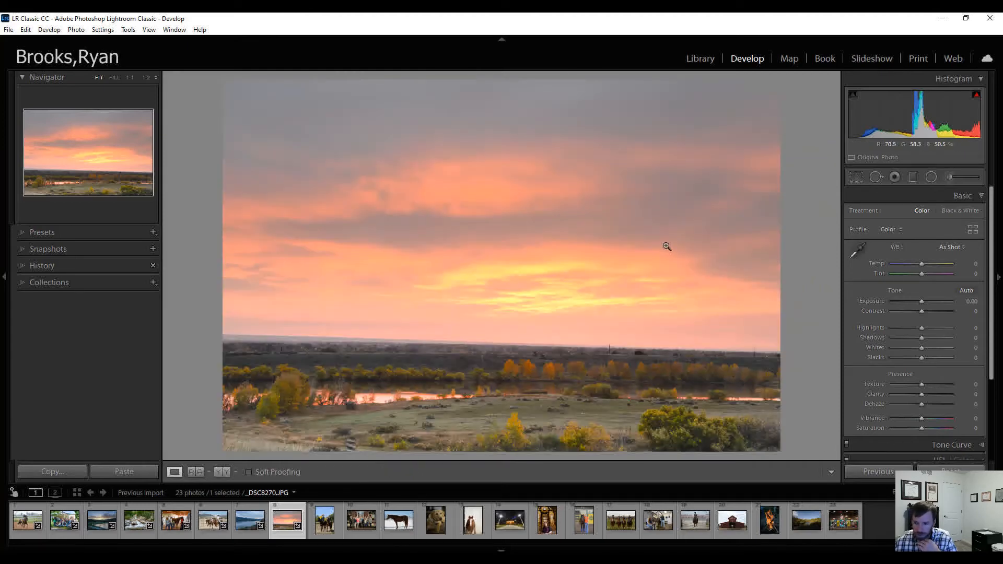
click(913, 176)
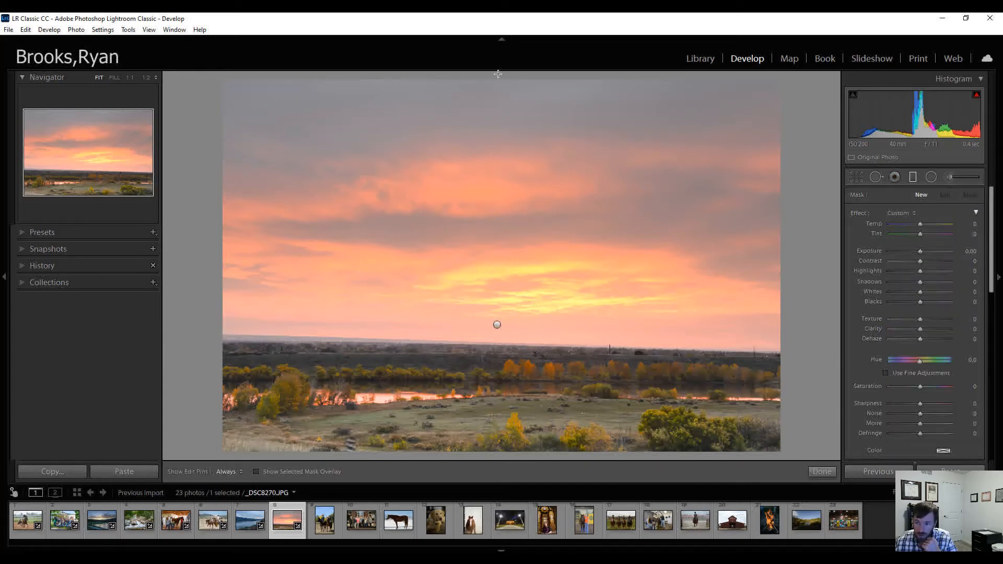
drag(498, 75, 497, 460)
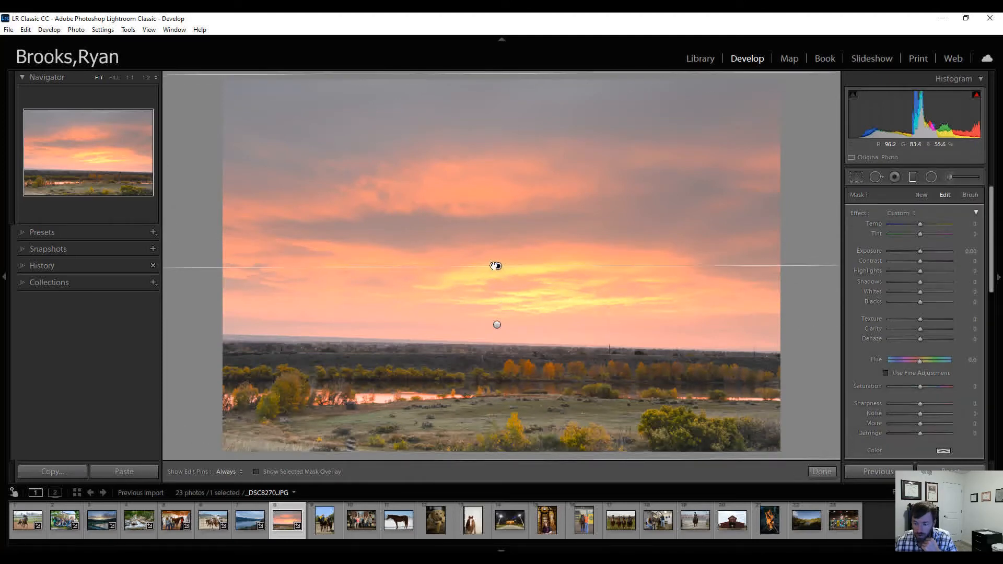
drag(495, 266, 490, 300)
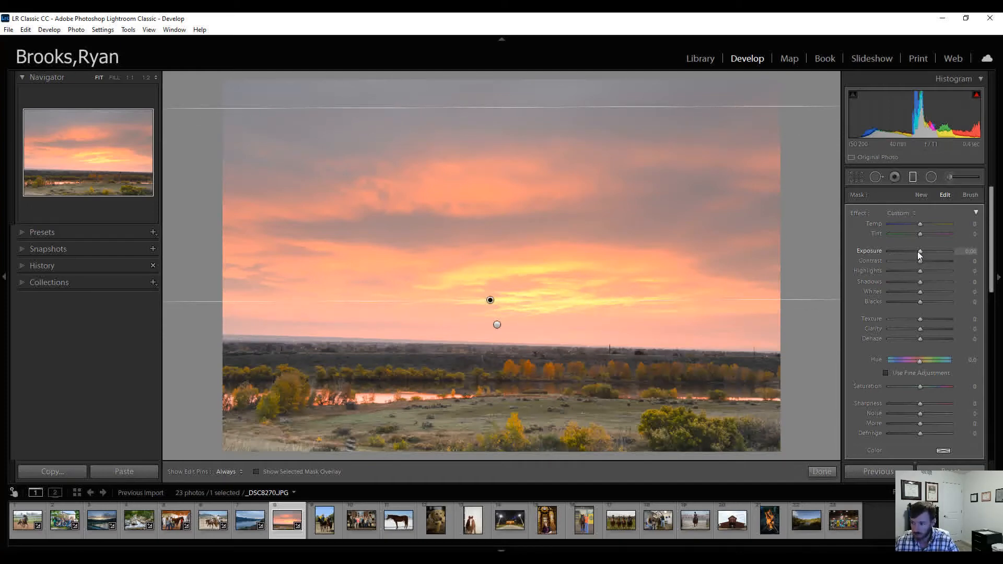
Set the sky graduated filter's Exposure to -0.59, finish the filter, and compare the sunset photo's before and after versions side by side
drag(919, 255, 919, 254)
key(Down)
key(Down)
key(Down)
key(Down)
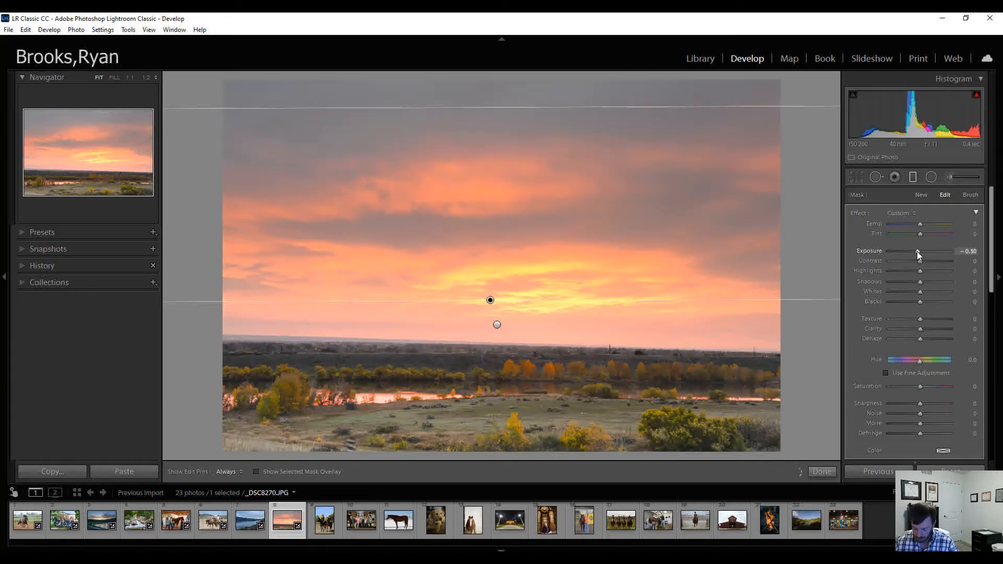
key(Down)
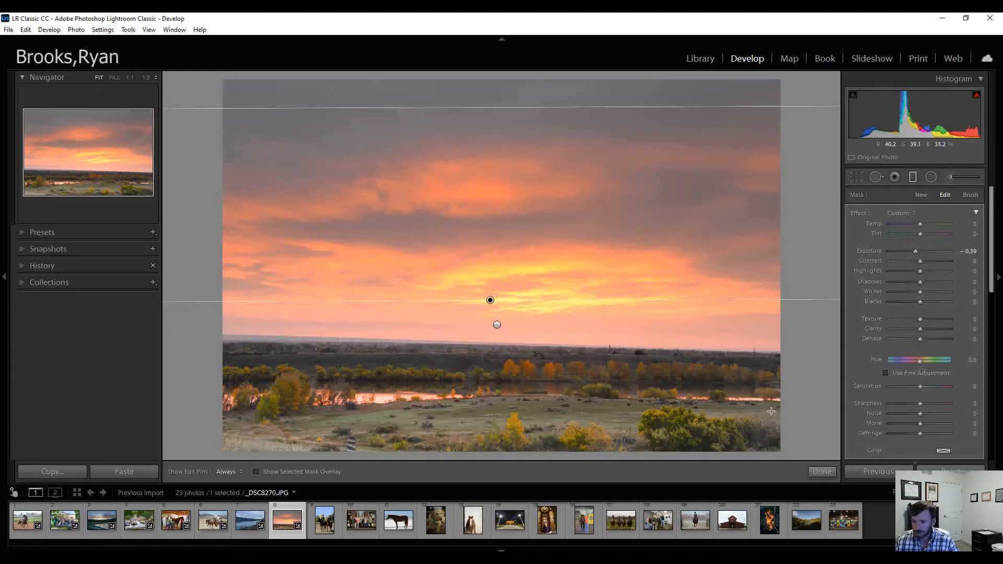
click(817, 472)
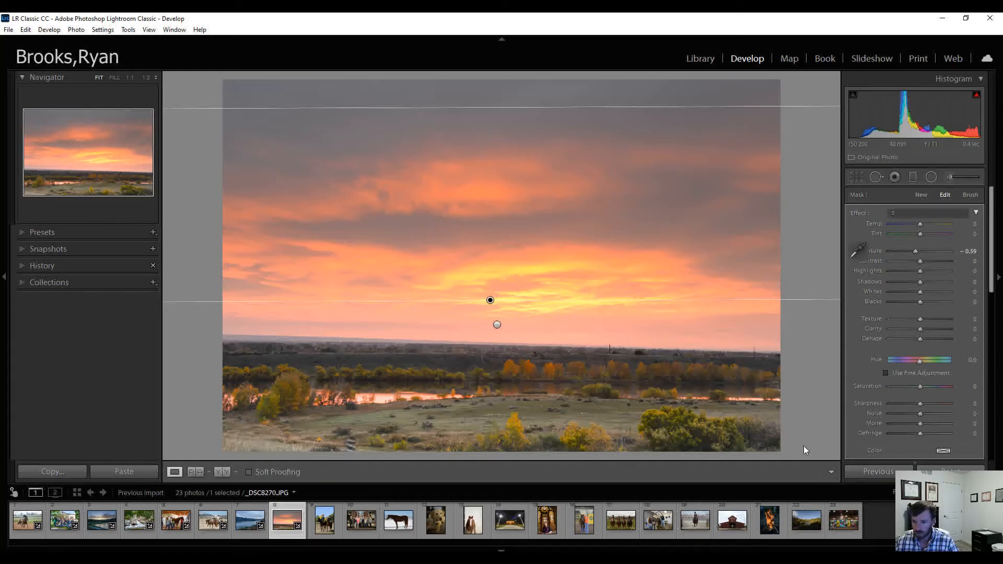
click(226, 471)
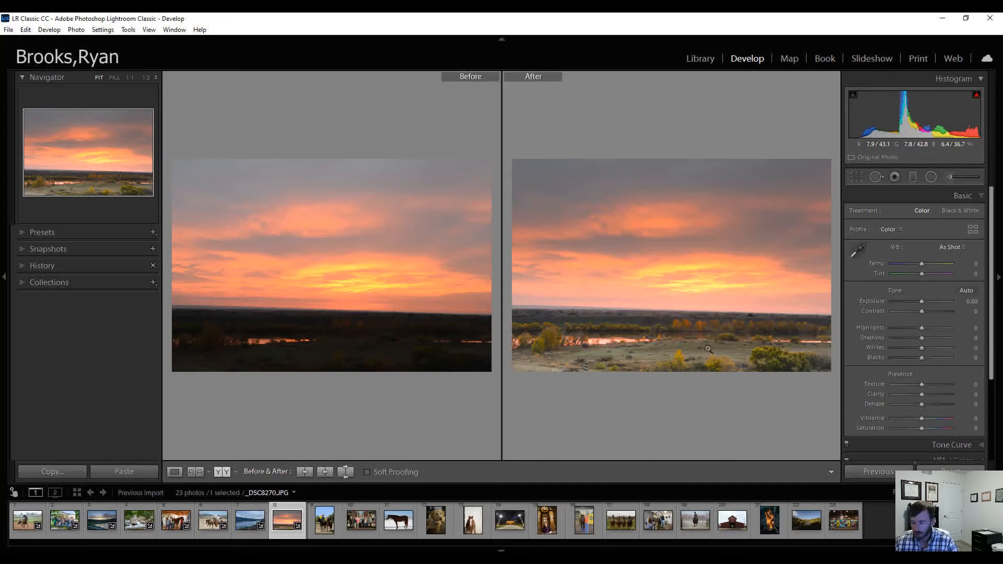
Open the photo of two horse riders in the single-photo view and set its Exposure to 0.30 and Contrast to 5
click(337, 511)
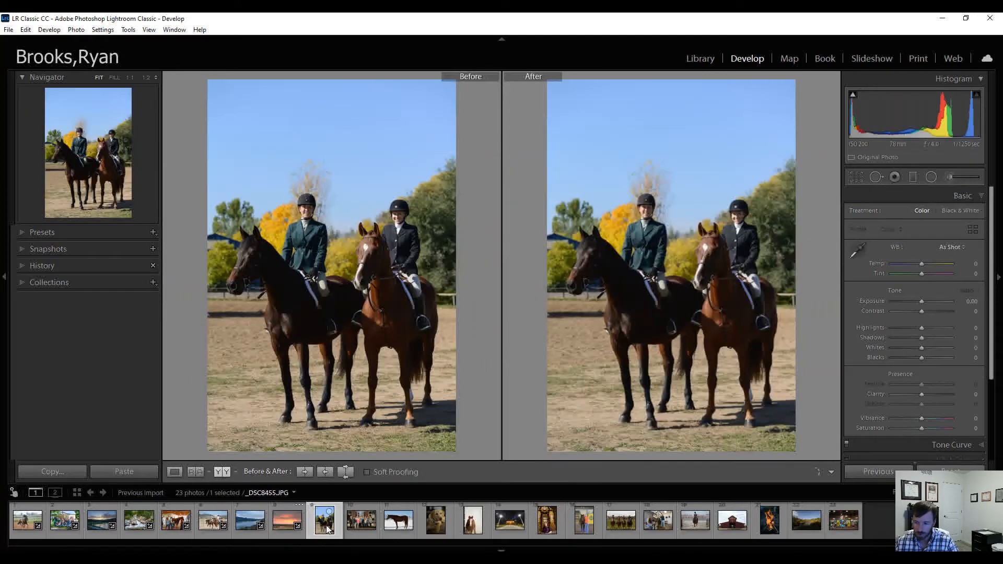
click(176, 472)
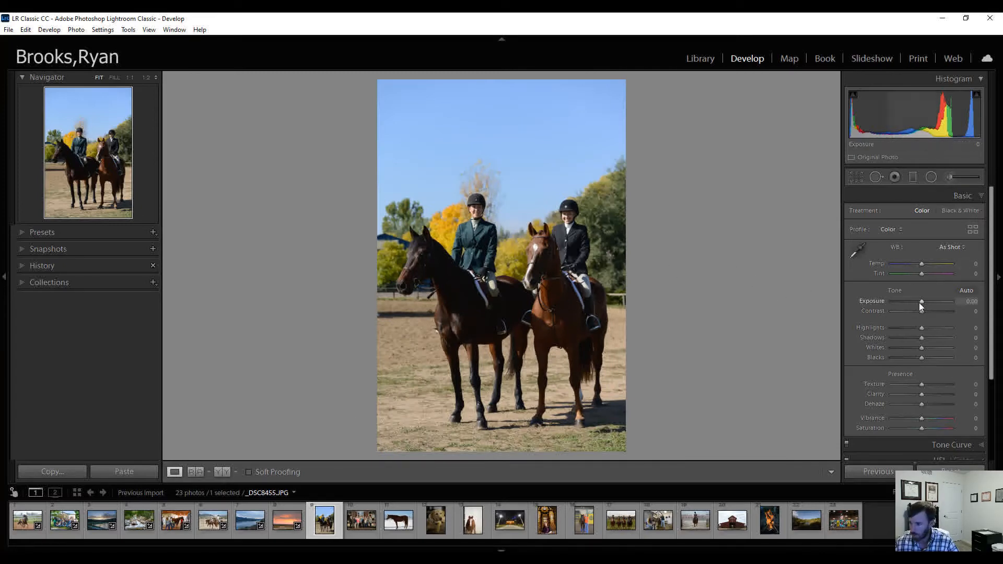
scroll(920, 302, up, 4)
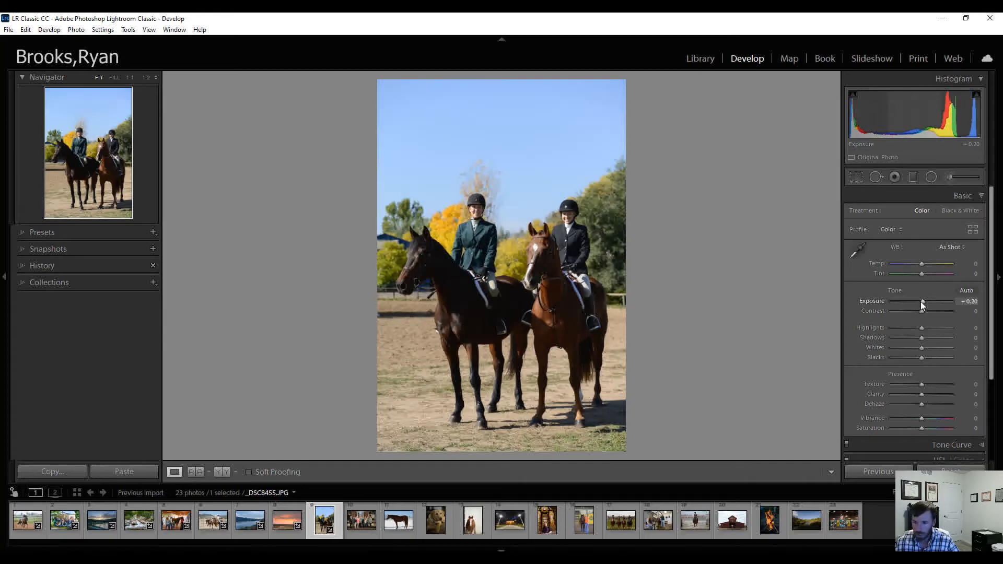
scroll(920, 302, up, 2)
scroll(922, 310, up, 1)
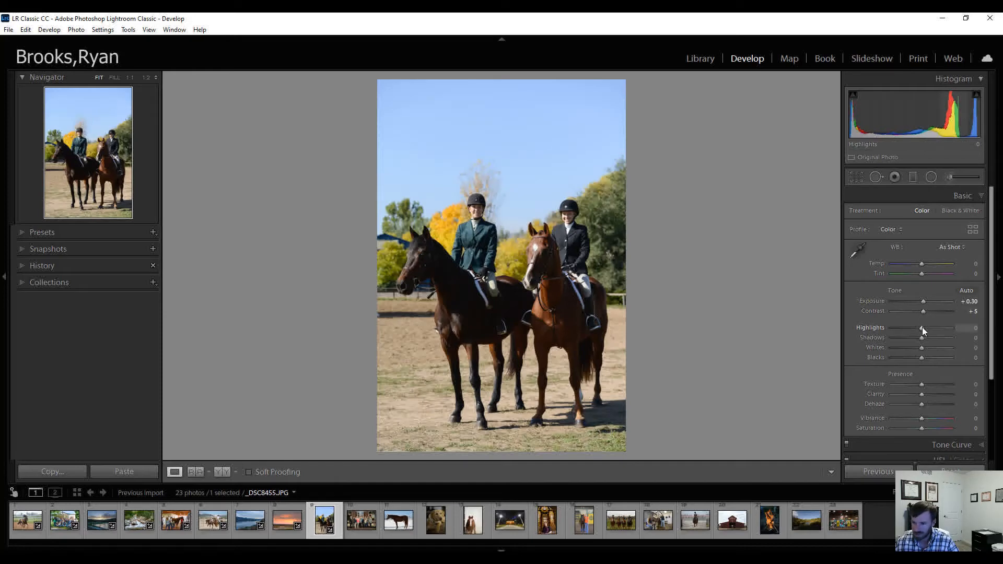
Set the horse riders photo's Highlights to -5, Shadows to 55 and Vibrance to 10
scroll(922, 327, down, 1)
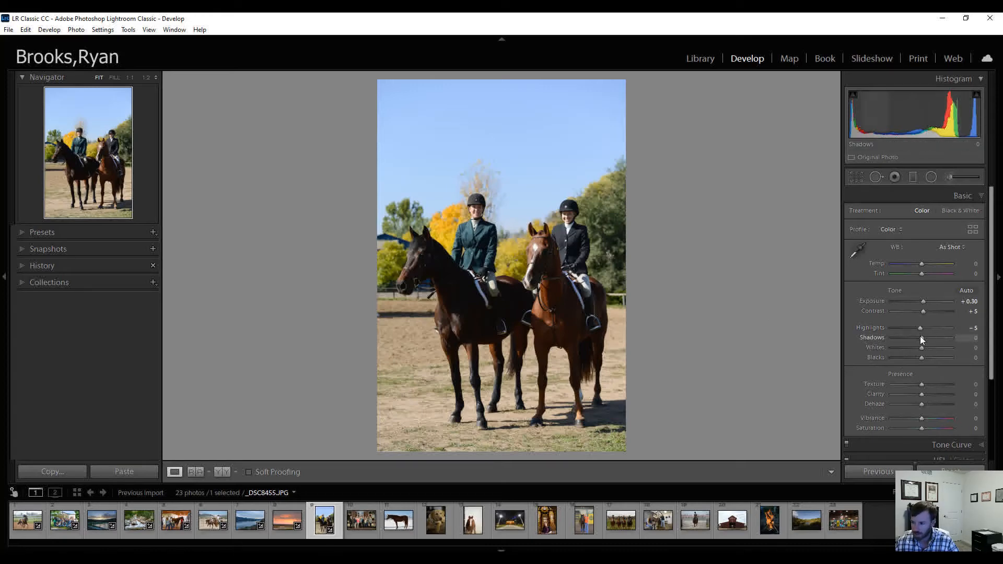
scroll(921, 340, up, 7)
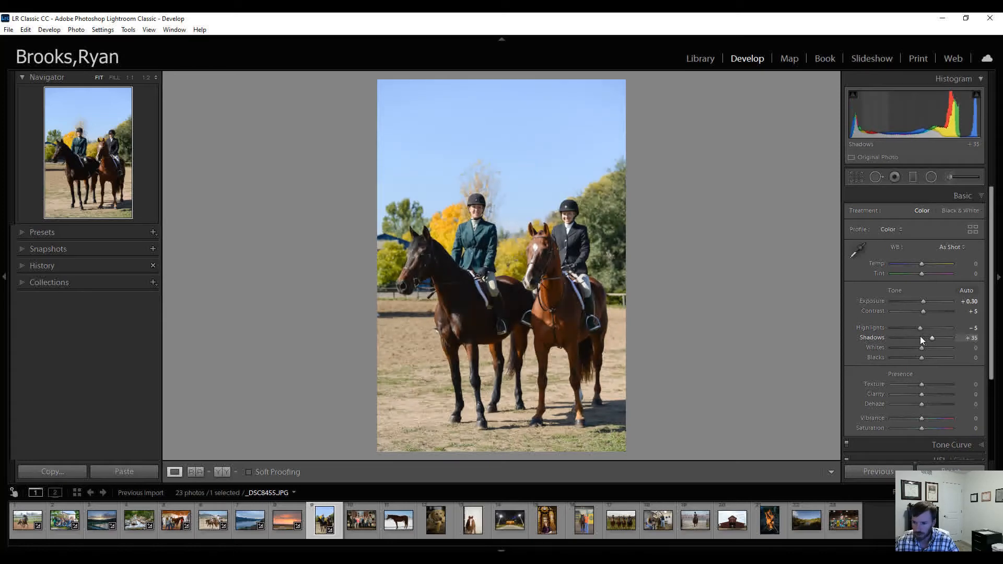
scroll(920, 340, up, 3)
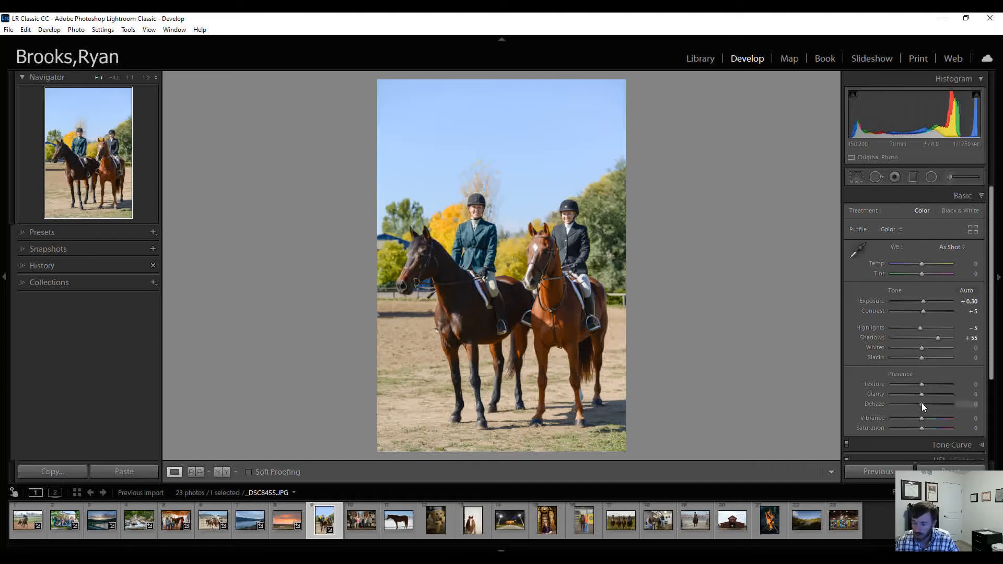
drag(922, 417, 923, 417)
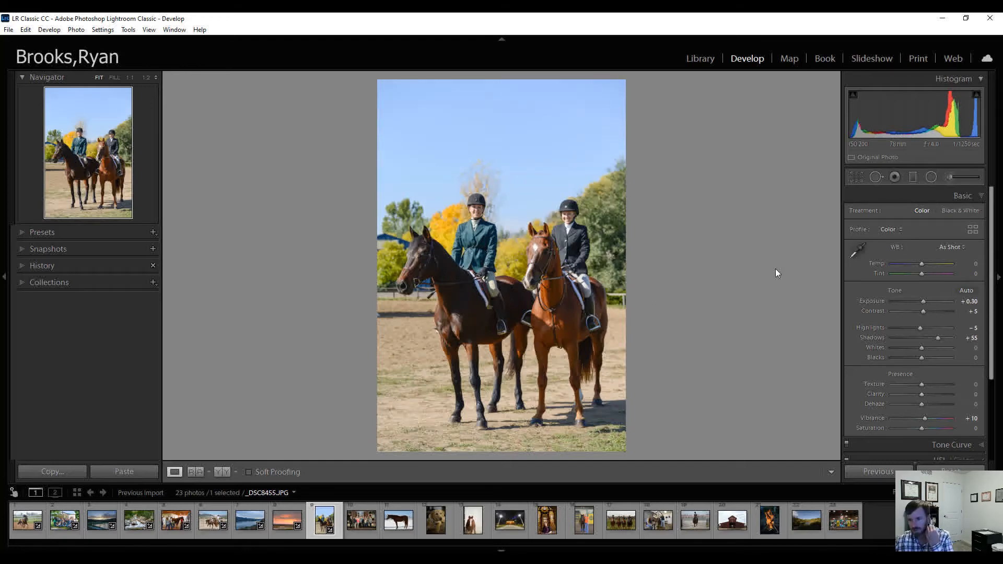
Refine the horse riders photo's tone to Exposure 0.40, Highlights -15, Shadows 65 and Contrast 10
click(924, 301)
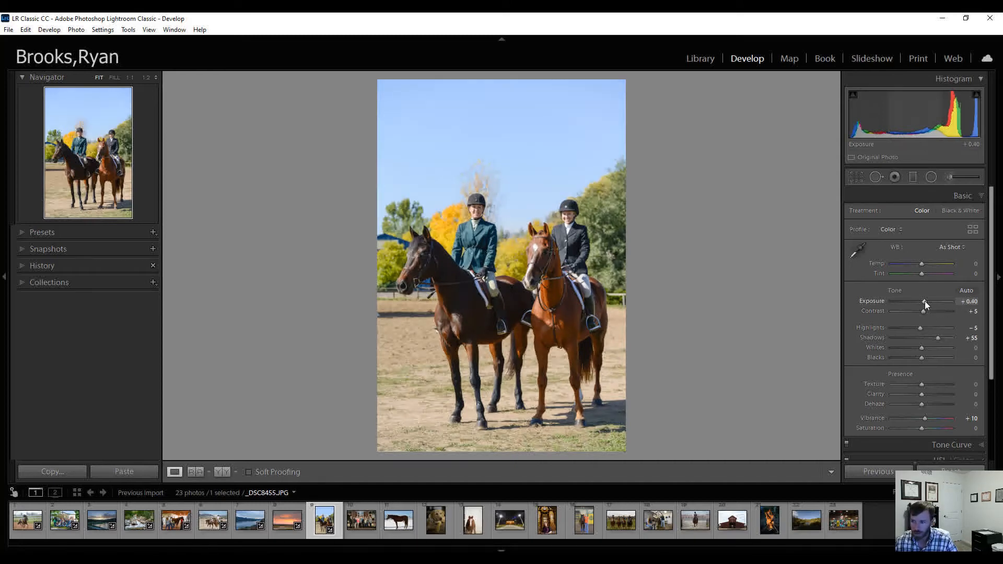
click(919, 328)
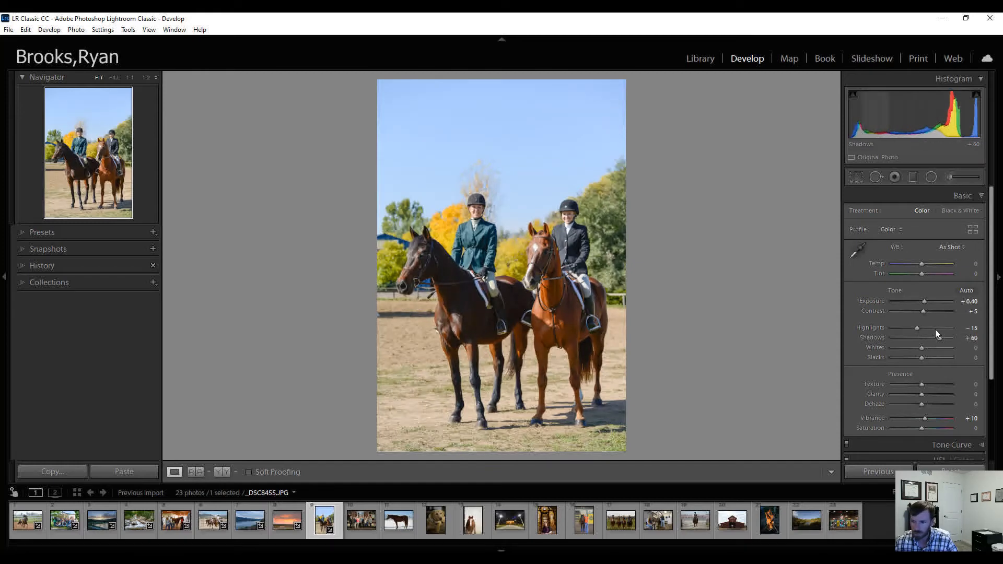
drag(936, 334, 938, 336)
click(925, 311)
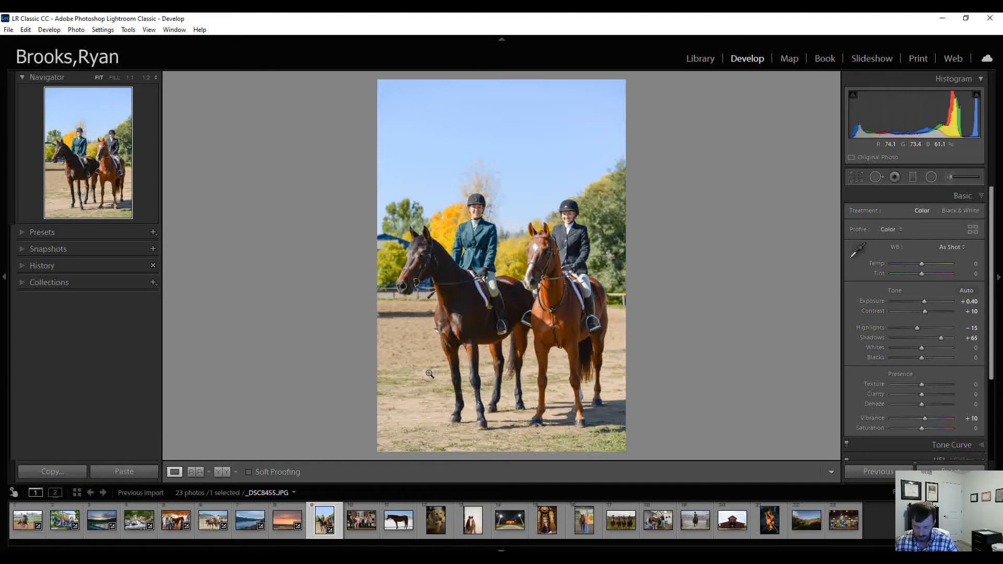
Switch the horse riders photo repeatedly between its before and after versions to compare the edit
key(backslash)
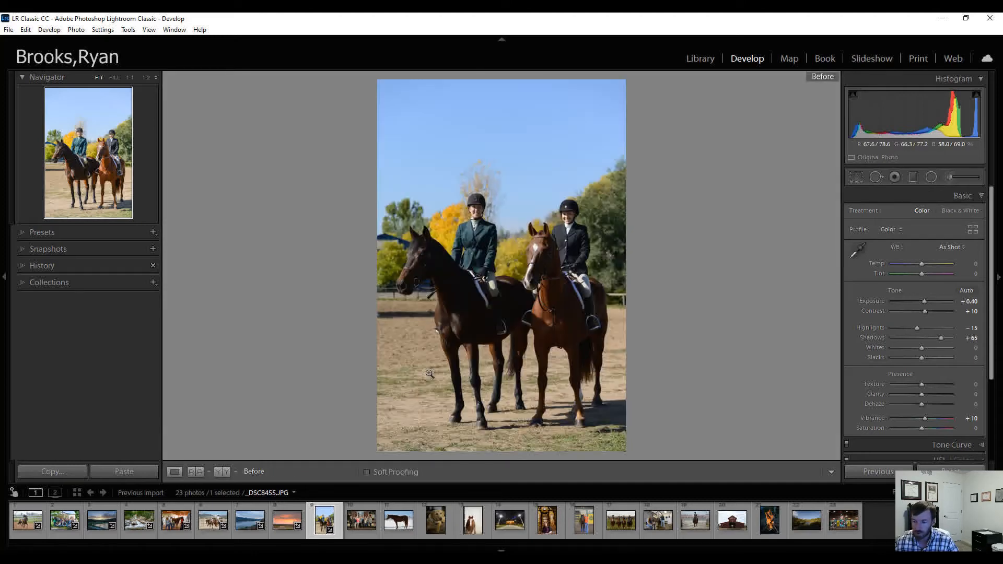
key(backslash)
key(backslash)
key(backslash)
key(backslash)
key(backslash)
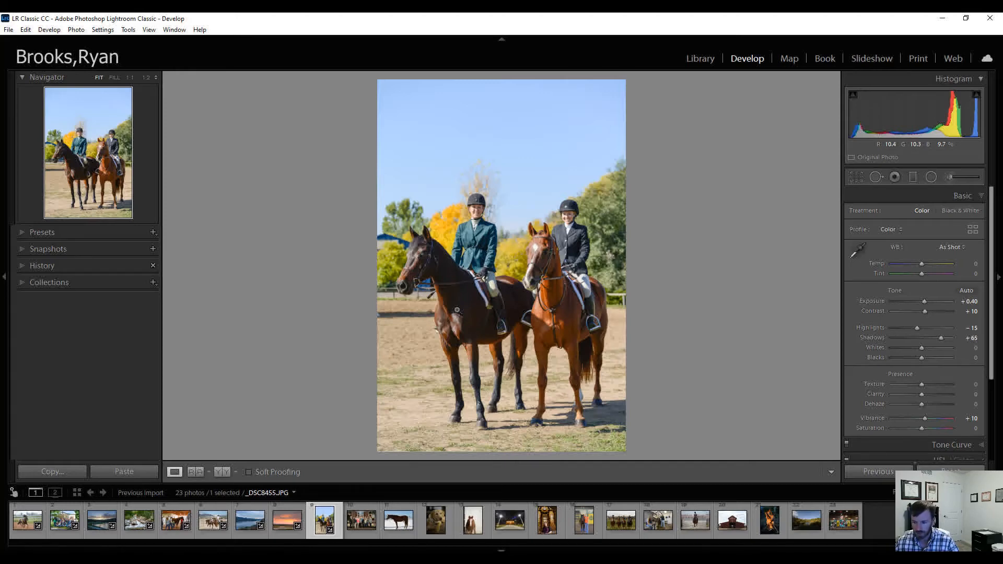
Open the indoor group photo for editing
key(Right)
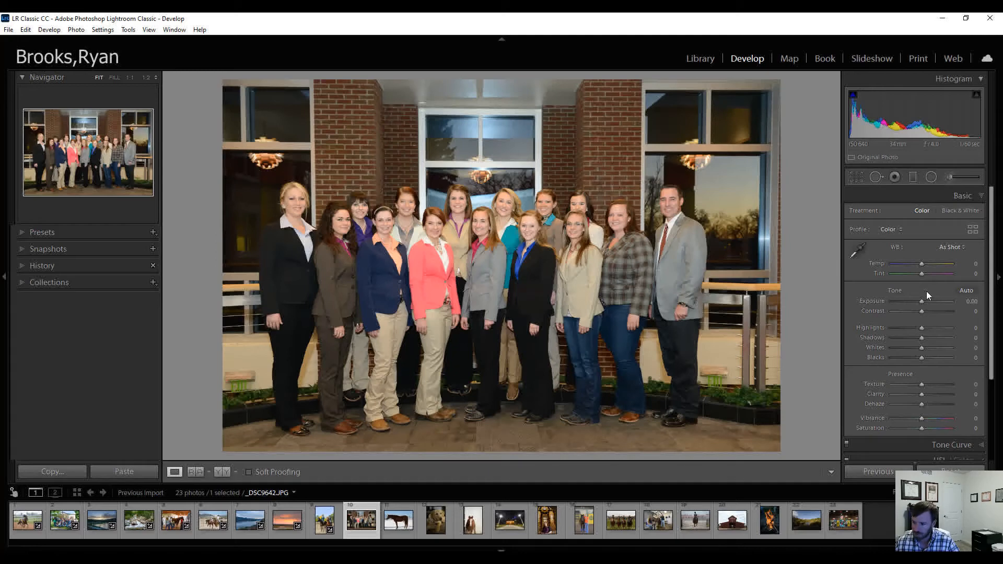
Set the group photo's exposure to +0.40, highlights to −20 and shadows to +15, and sample the white window frame as the neutral white balance
scroll(923, 301, up, 3)
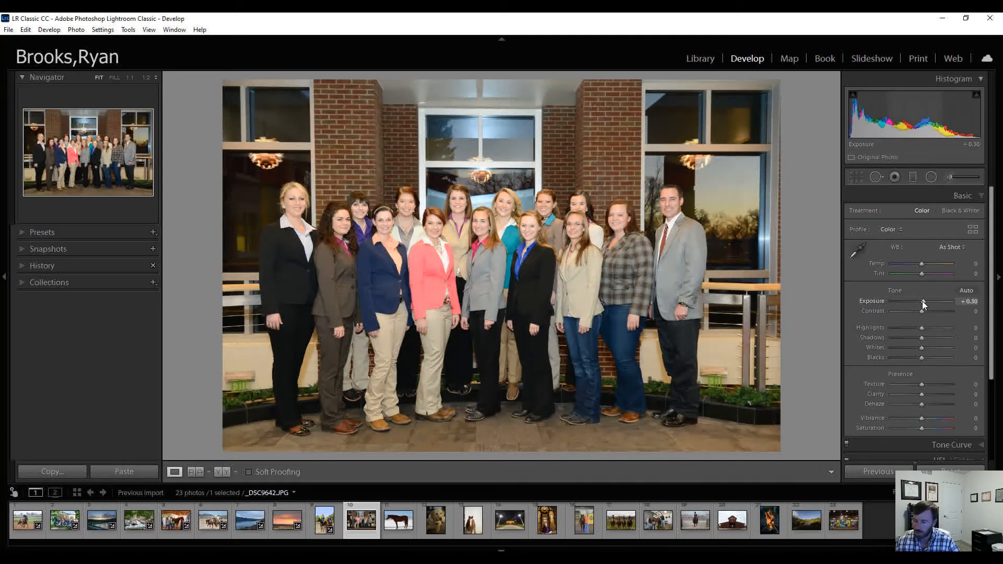
scroll(923, 301, up, 1)
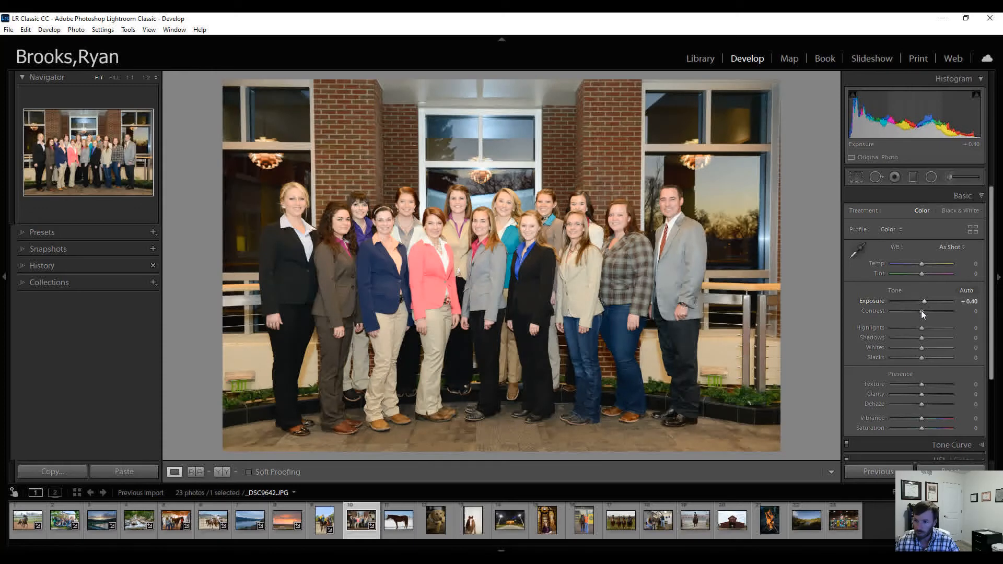
scroll(923, 327, down, 4)
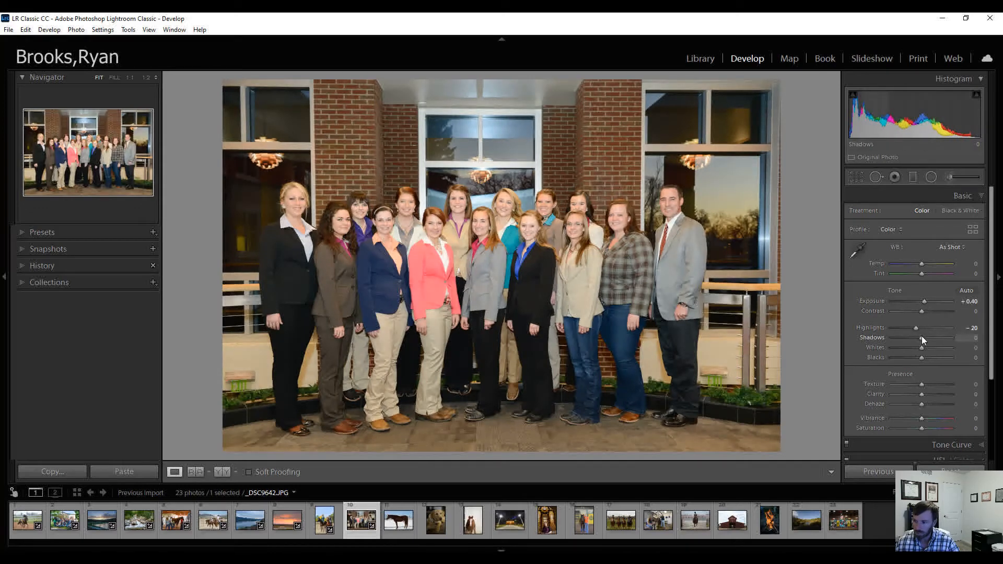
scroll(921, 339, up, 3)
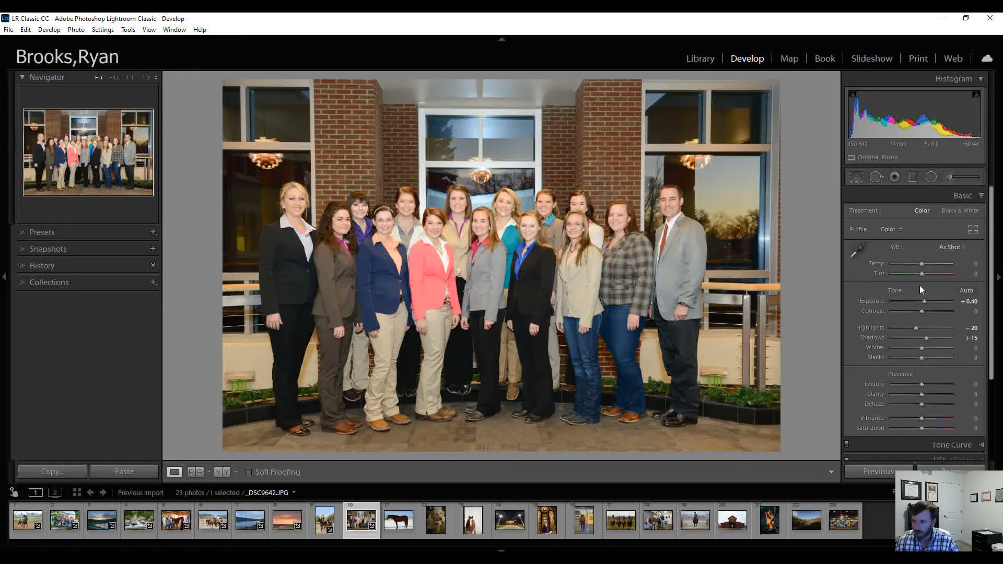
click(859, 251)
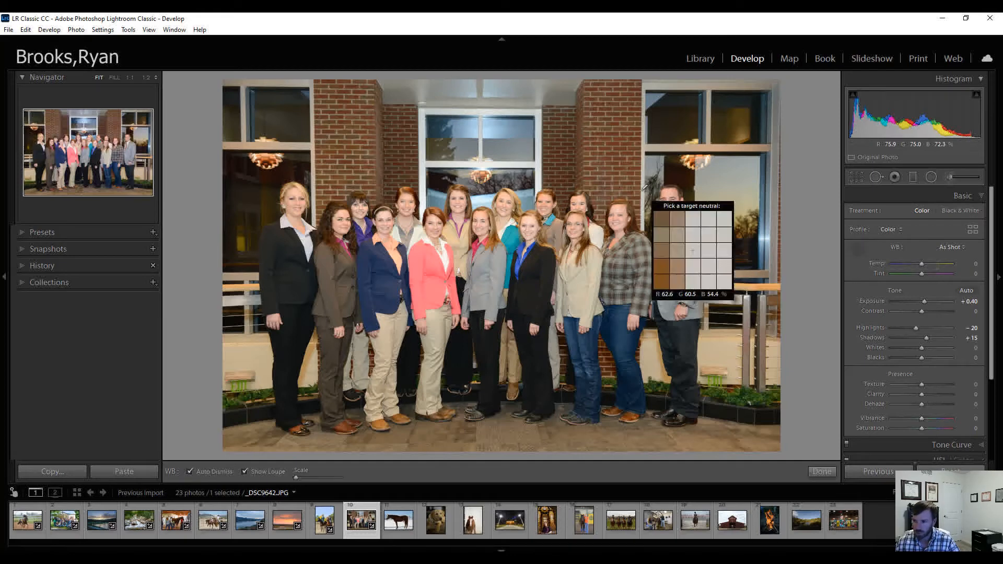
click(538, 168)
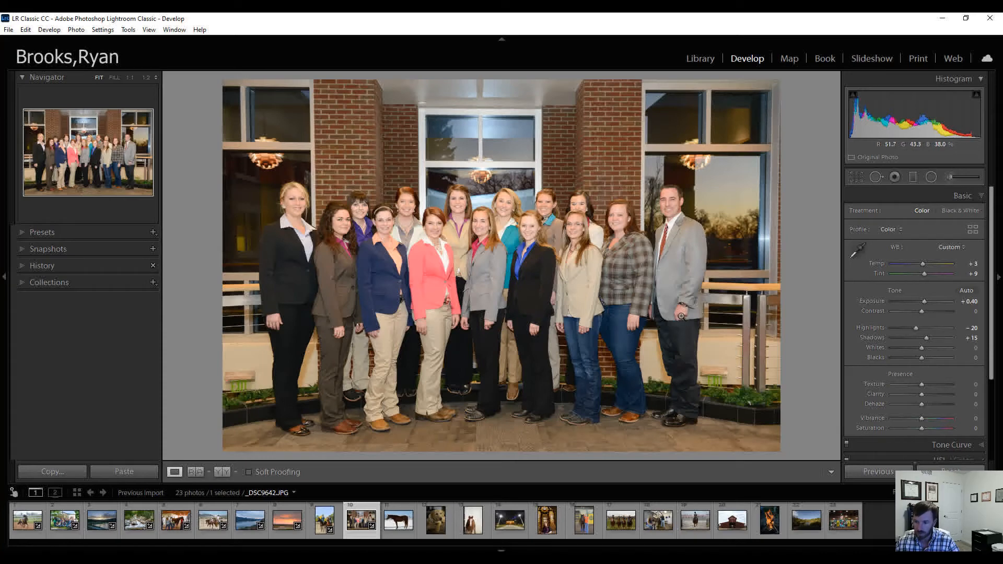
Switch to the photo of the horse in the snow and set highlights to −30 and shadows to +55
key(Right)
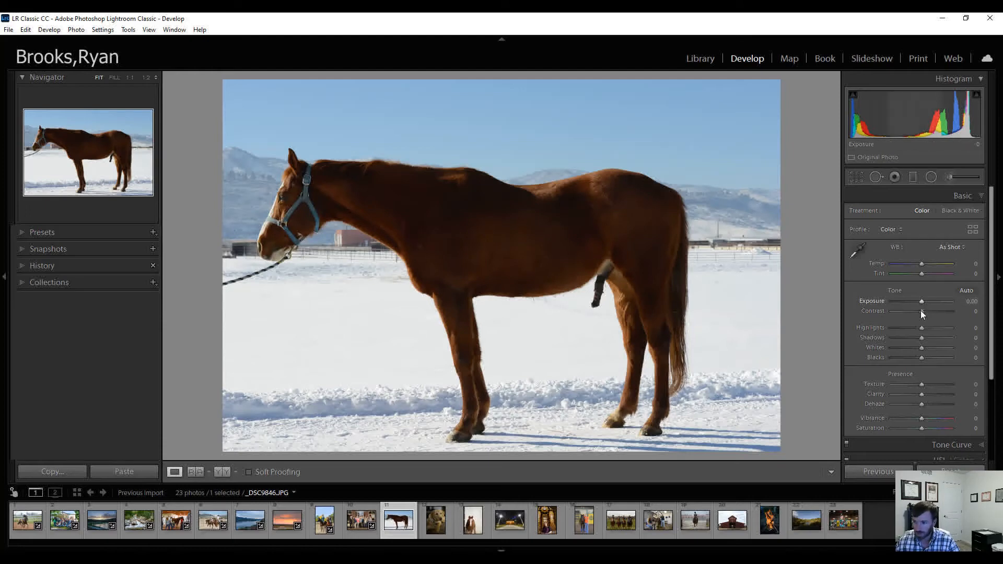
scroll(924, 327, down, 6)
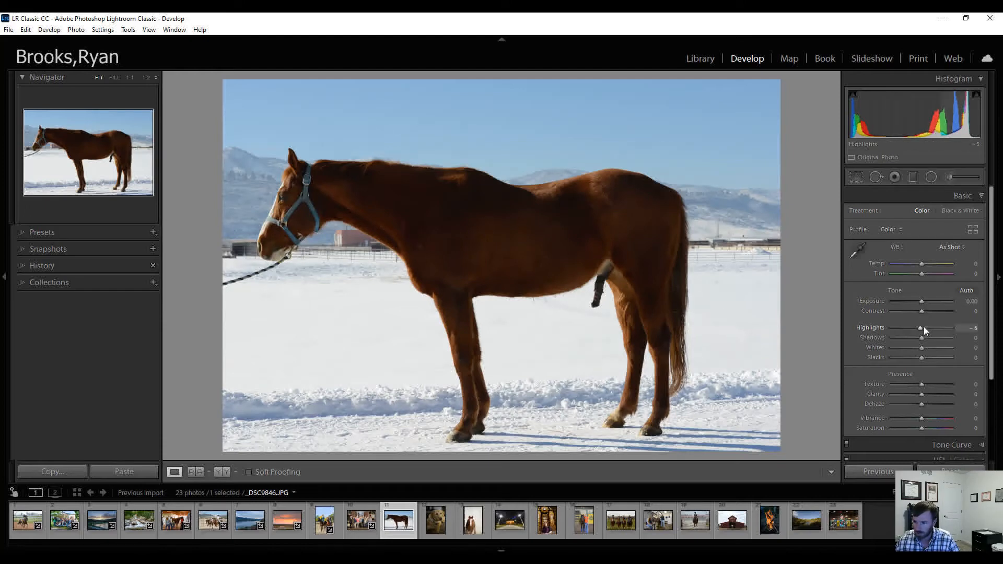
scroll(920, 337, up, 3)
scroll(920, 337, up, 7)
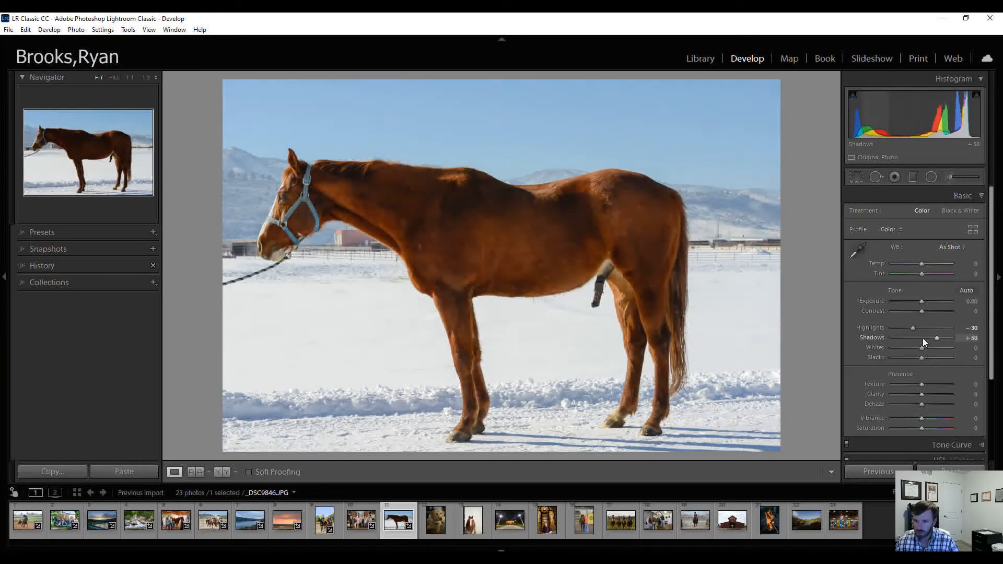
scroll(922, 337, up, 1)
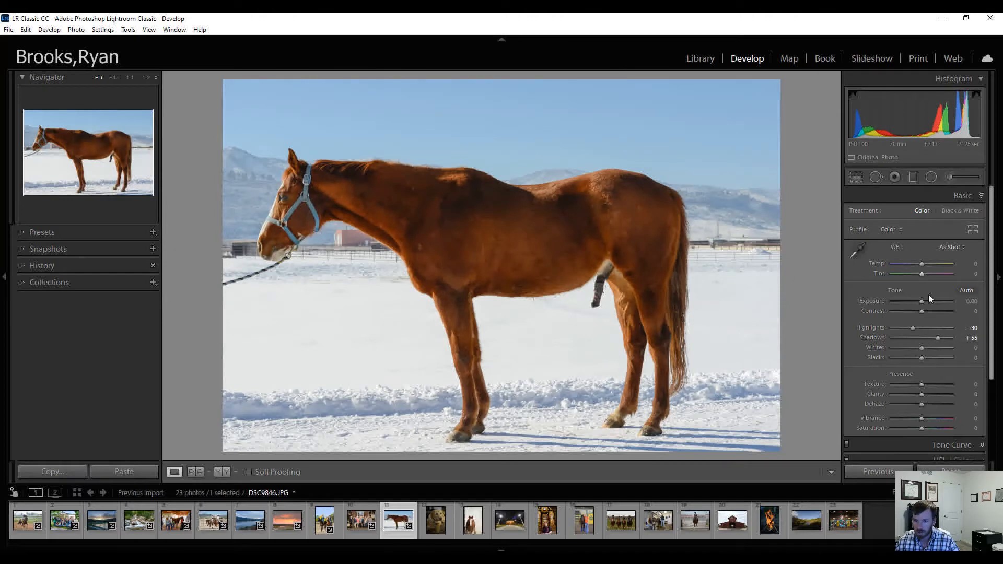
Refine the snow horse photo with exposure +0.10, shadows +45, contrast +5 and vibrance +5
scroll(926, 307, up, 2)
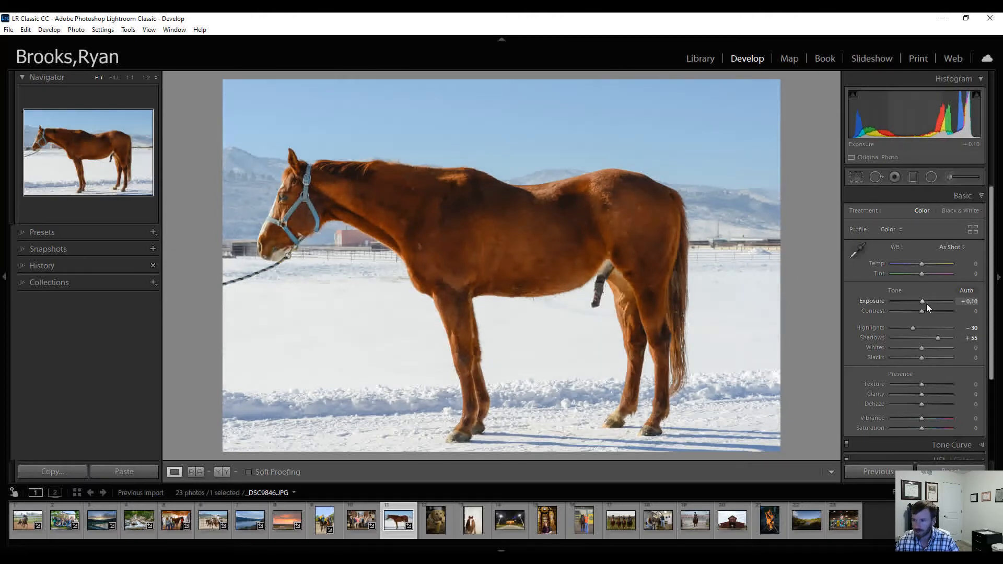
scroll(935, 339, down, 1)
scroll(935, 339, down, 1)
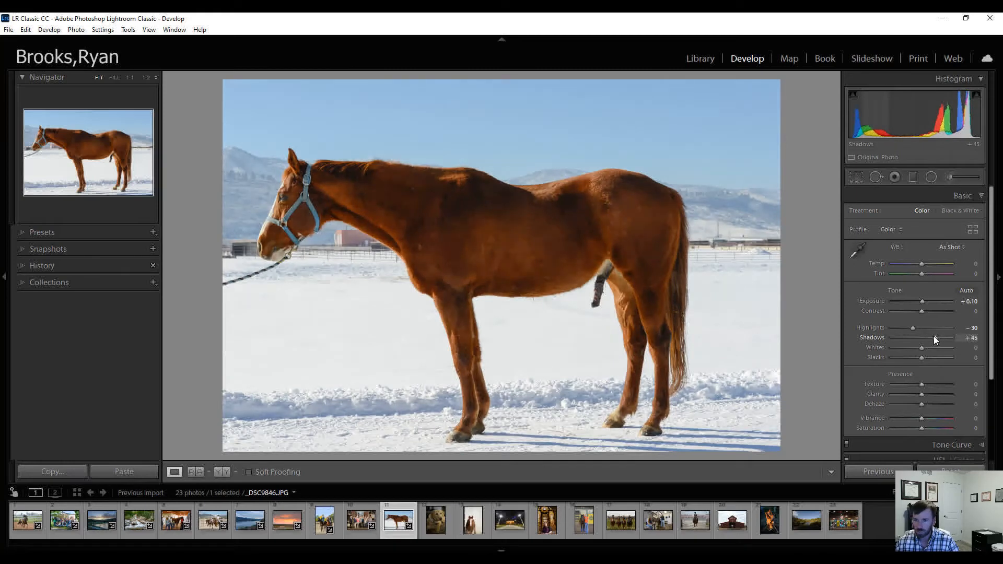
scroll(922, 309, up, 1)
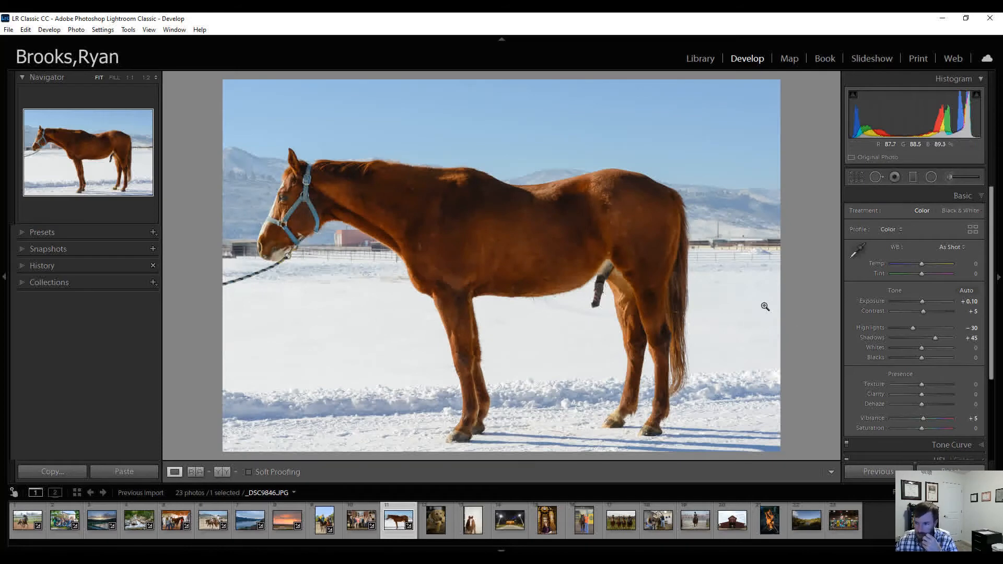
Switch to the dog photo and set exposure to +1.00, shadows to +45 and highlights to −40
key(Right)
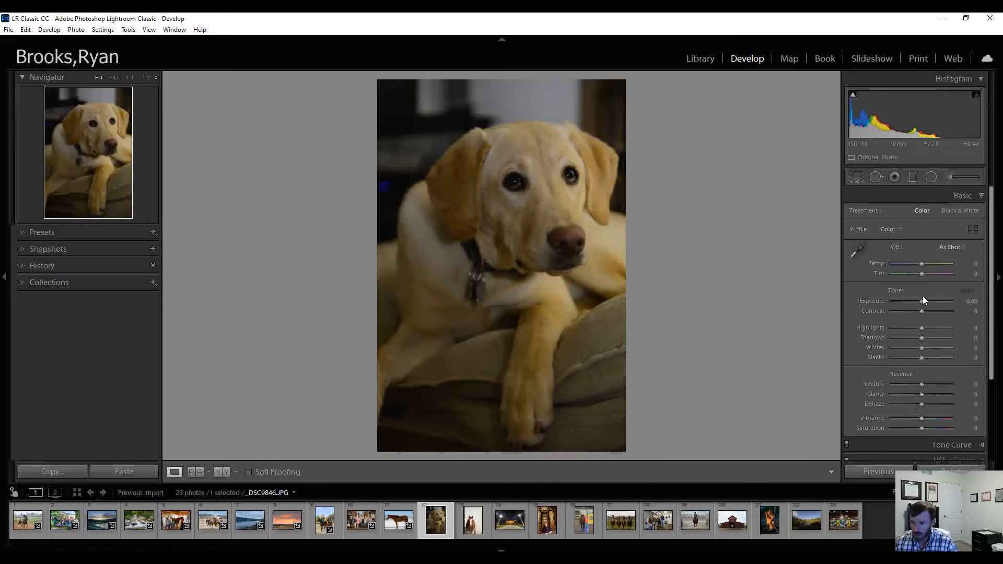
drag(921, 301, 927, 302)
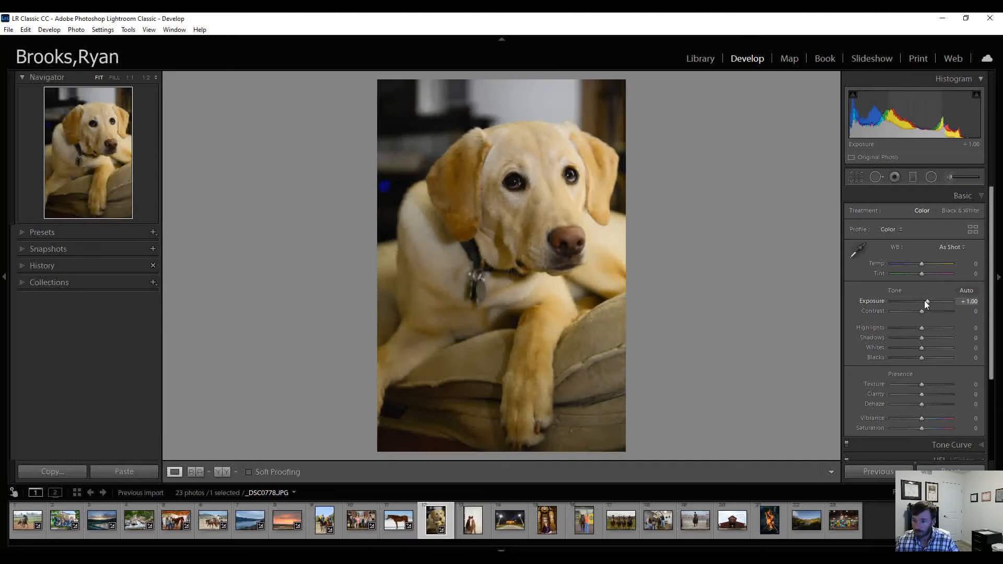
scroll(924, 336, up, 8)
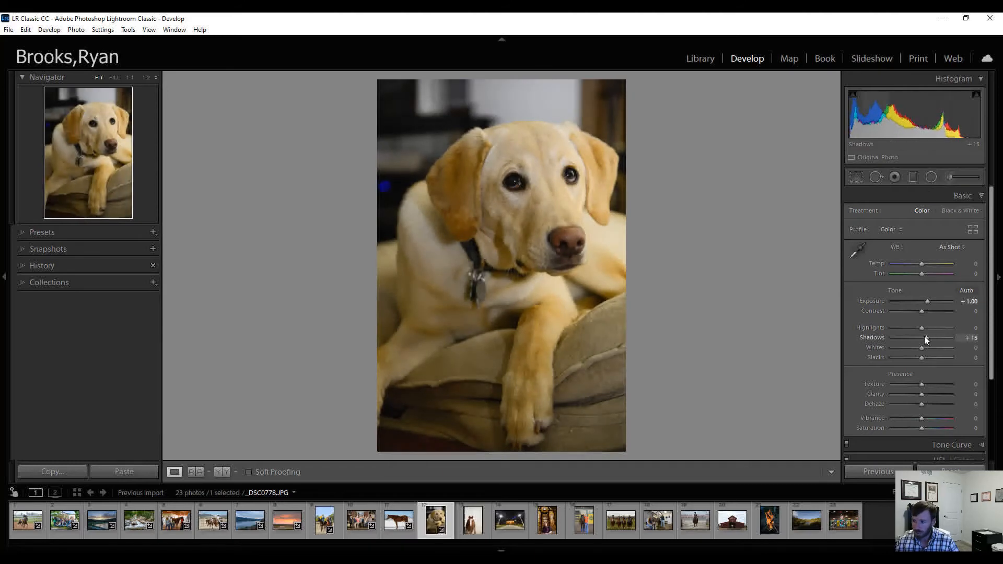
scroll(923, 336, up, 1)
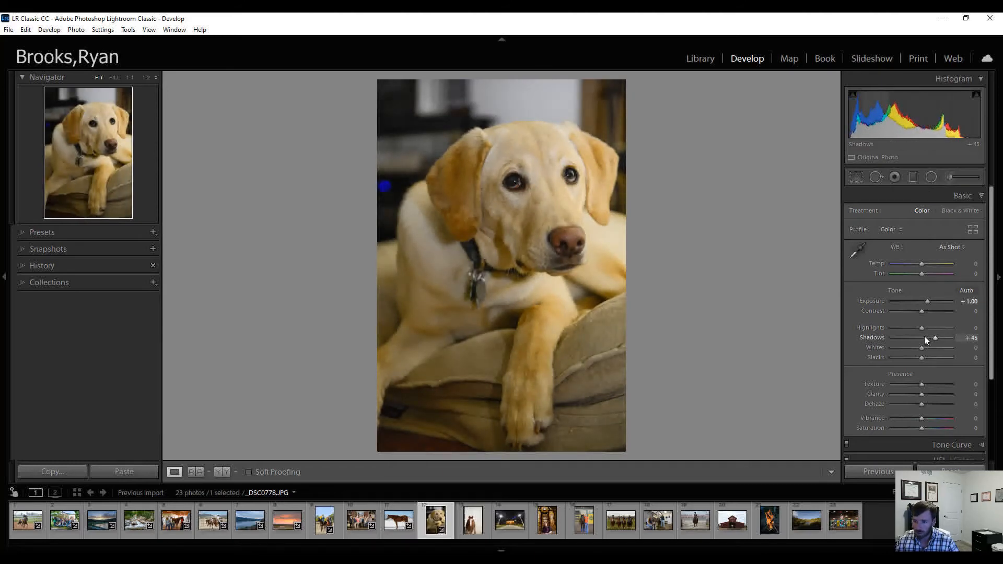
scroll(923, 328, down, 5)
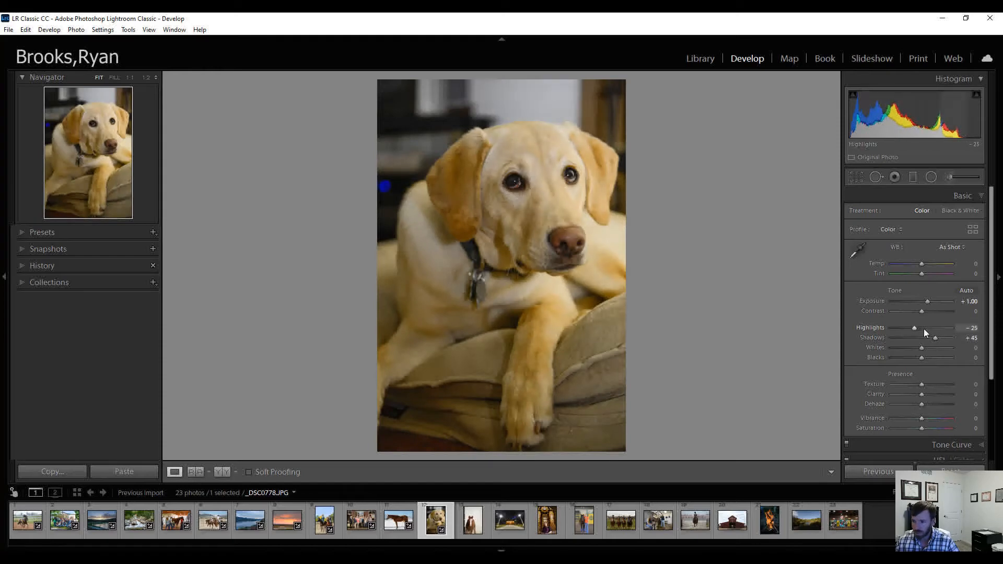
scroll(923, 328, down, 3)
Sample the pale background wall above the dog for white balance, and set contrast and vibrance to +5
click(859, 248)
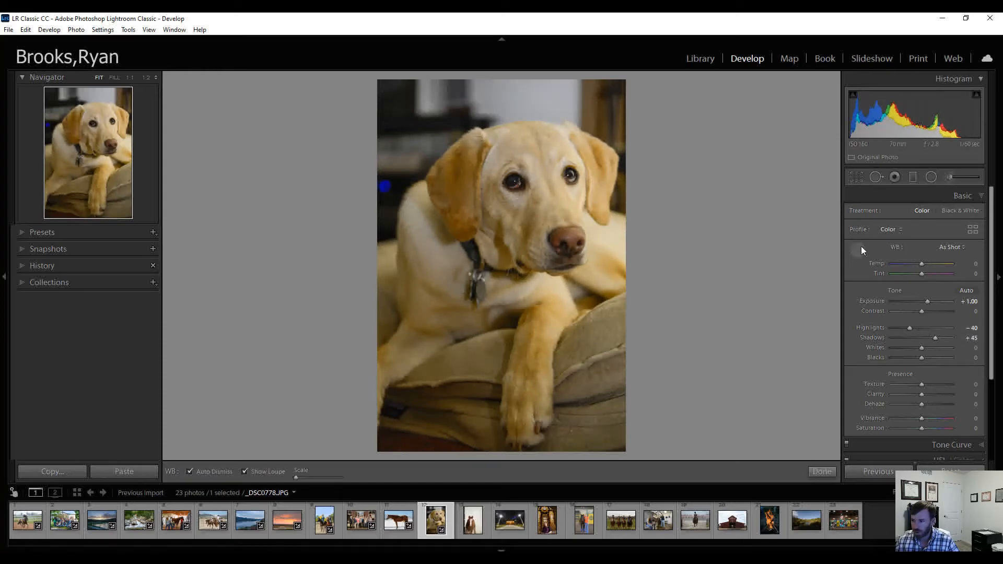
click(515, 99)
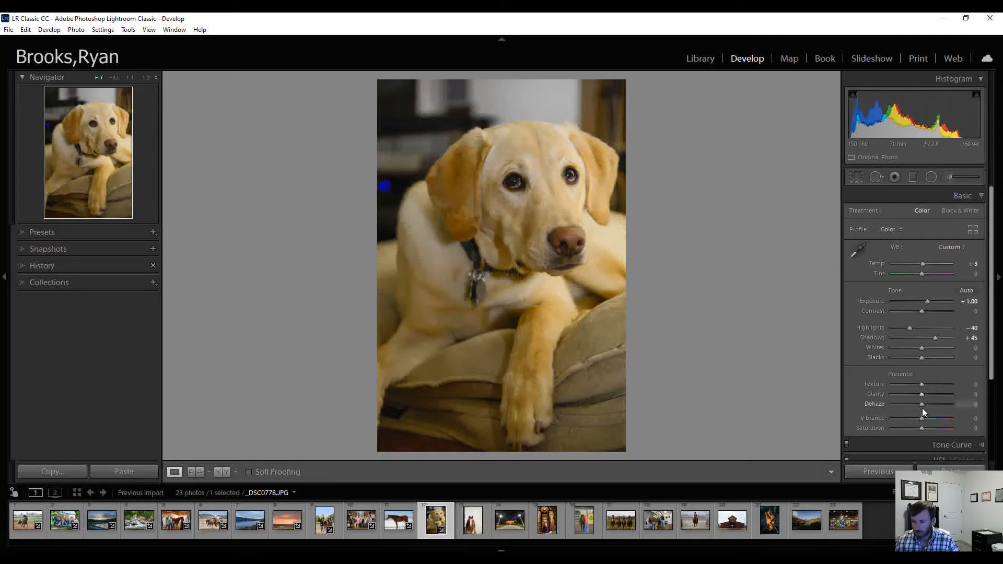
click(923, 311)
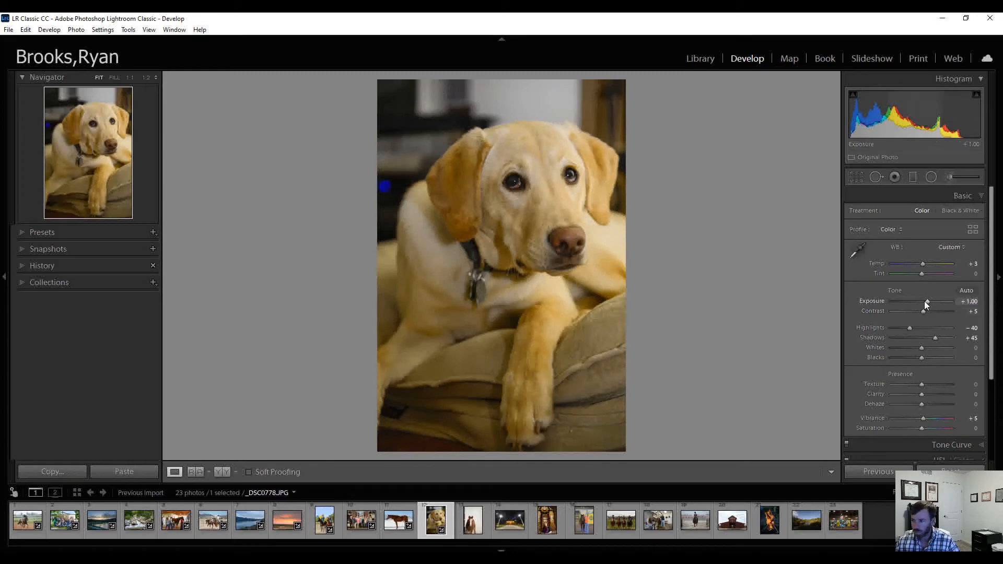
Brighten the dog photo further by setting its exposure to +1.20
click(930, 302)
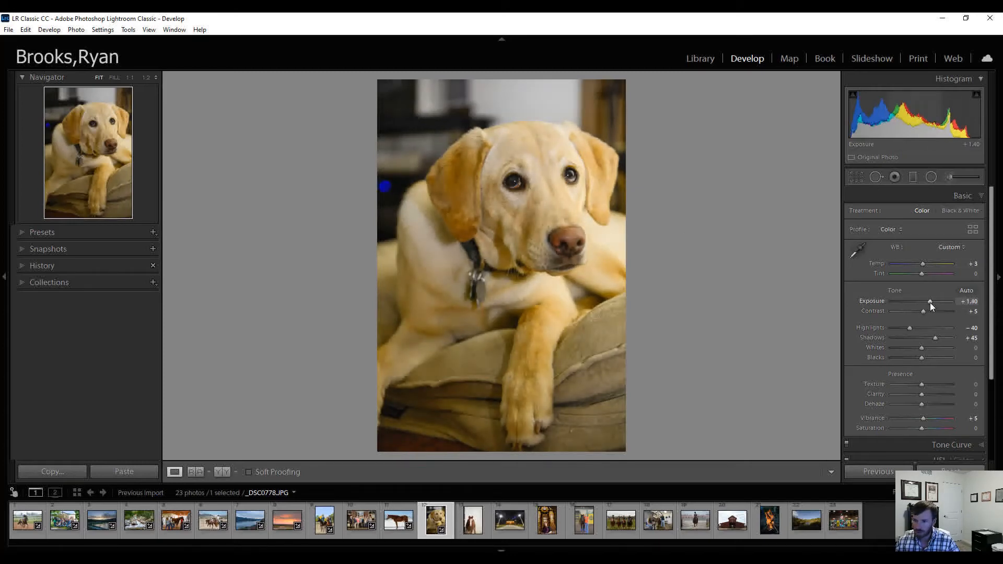
key(Up)
key(Up)
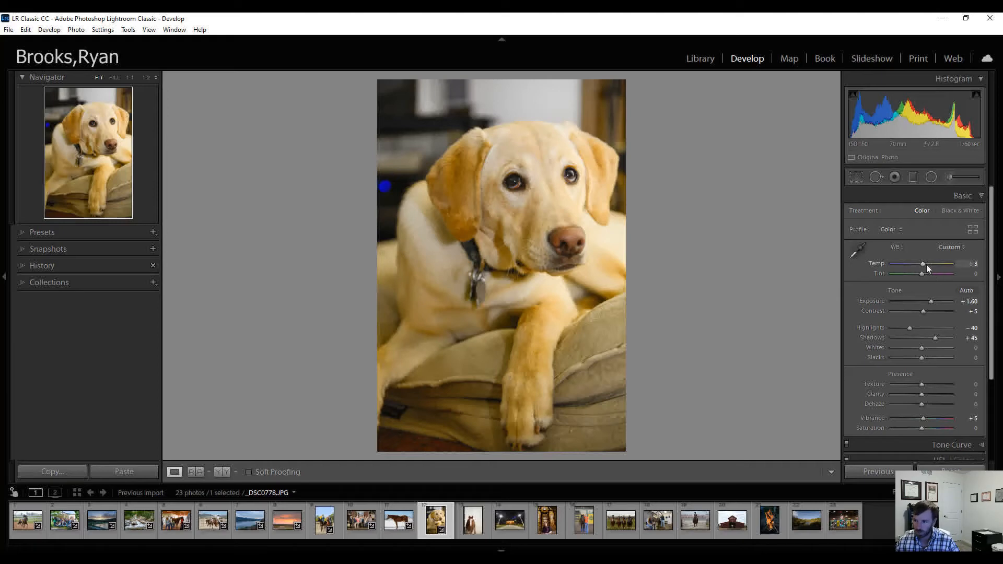
key(Down)
key(Down)
key(Down)
key(Down)
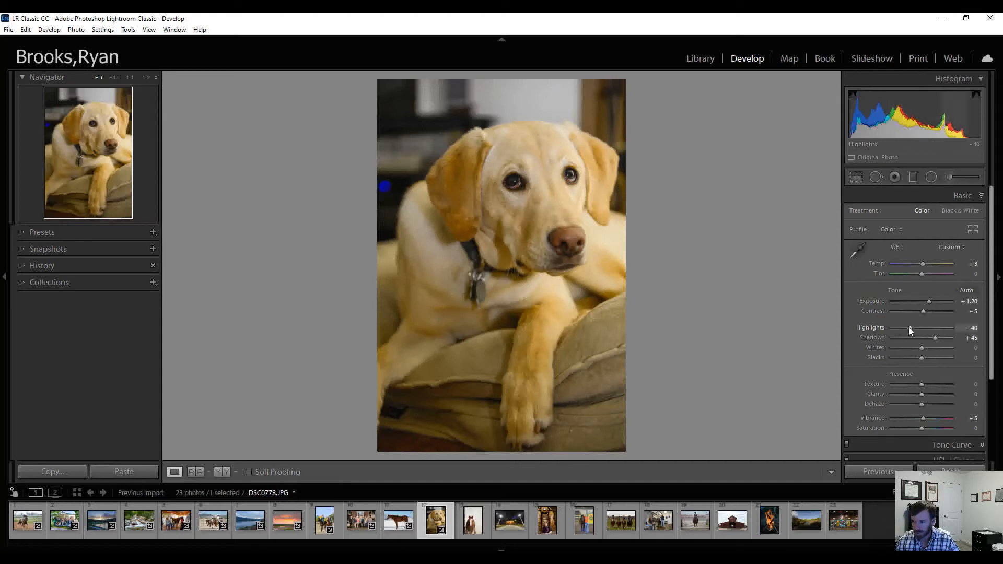
key(Up)
Switch to the foal photo and set exposure to +0.10, contrast to +10, highlights to −10, shadows to +25 and whites to +46
key(Right)
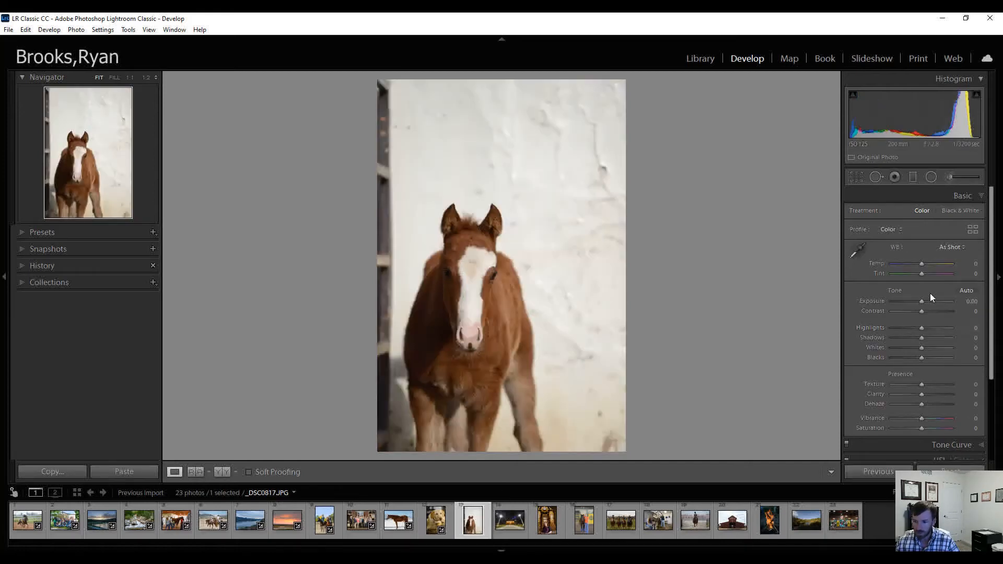
key(Up)
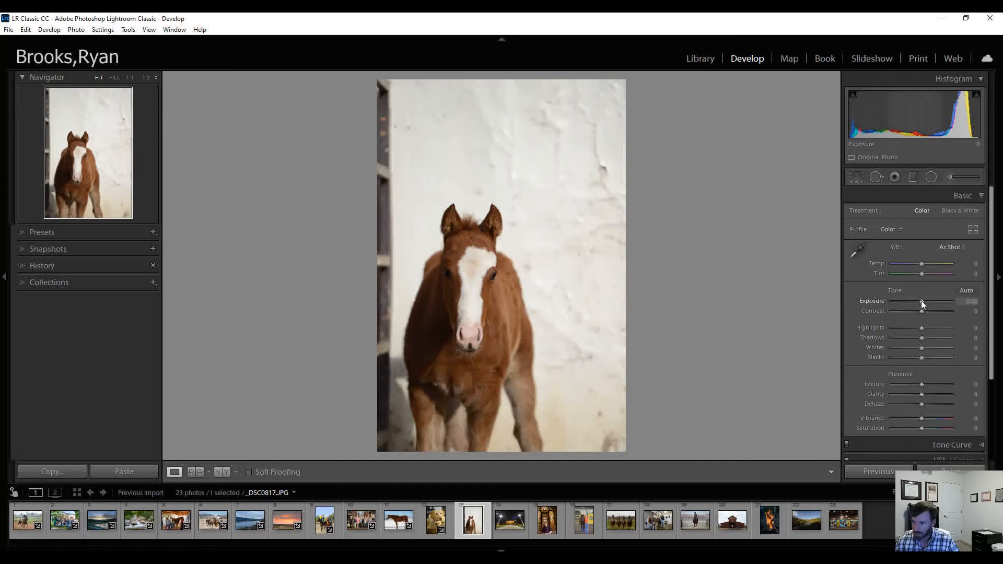
key(Up)
key(Up)
key(Up)
key(Up)
key(Up)
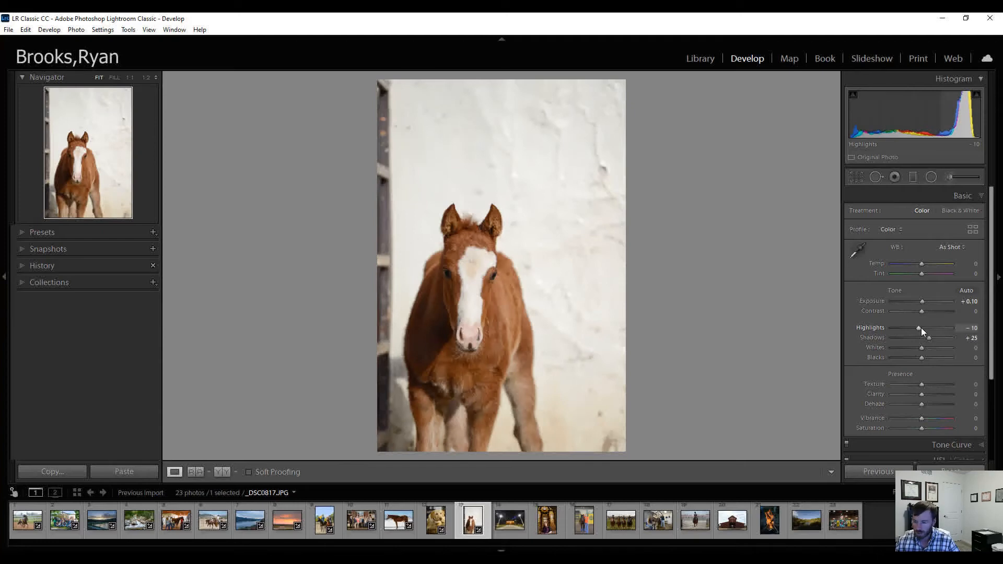
drag(922, 345, 934, 347)
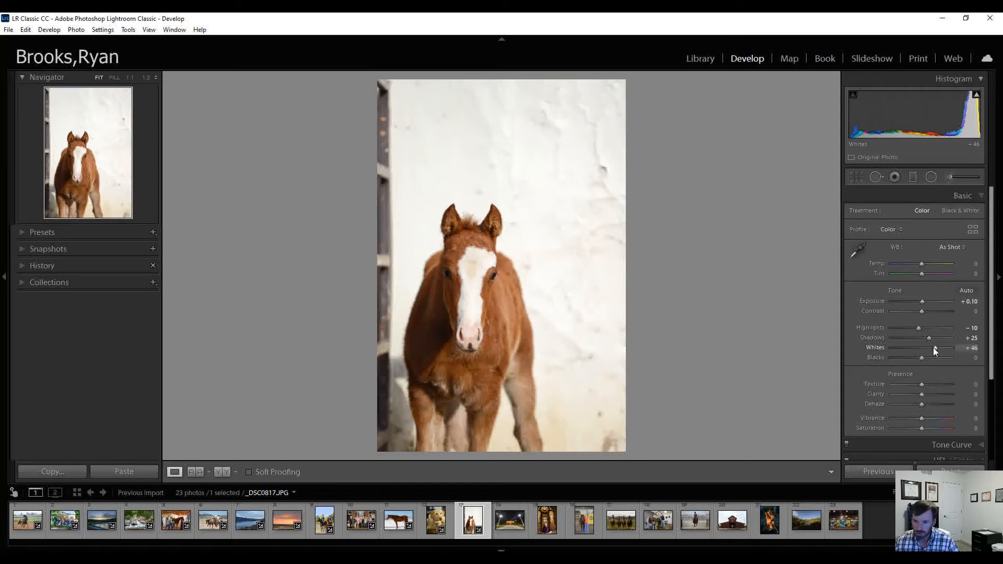
drag(922, 311, 923, 312)
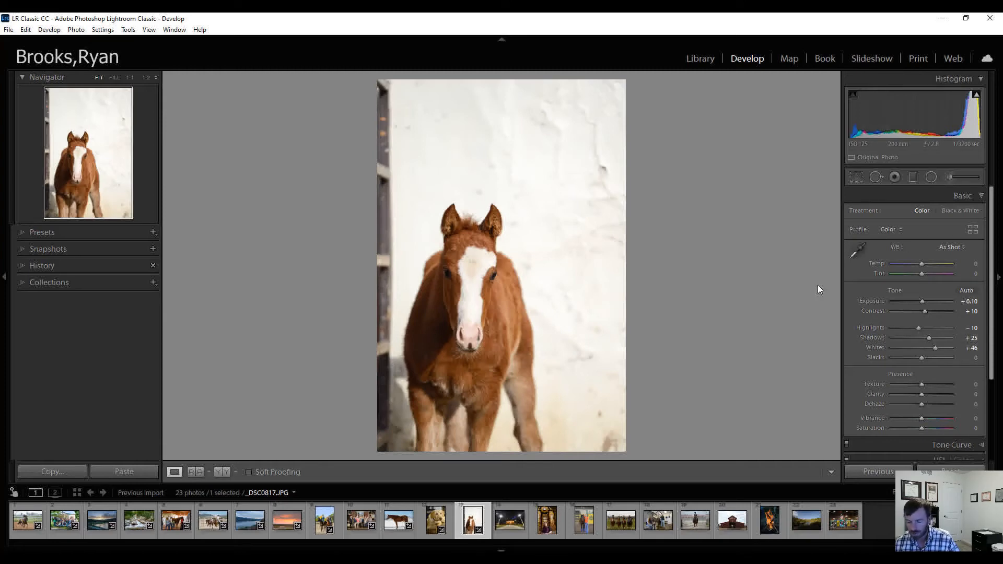
Crop the foal photo at its original aspect ratio to remove the dark post beside the wall, and reposition the foal higher in the frame
click(856, 177)
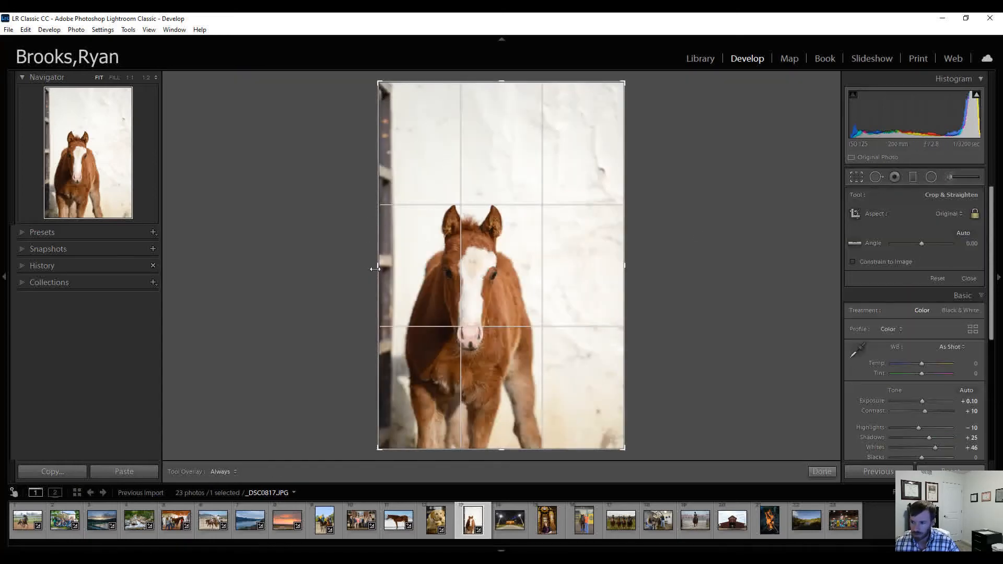
drag(378, 267, 386, 267)
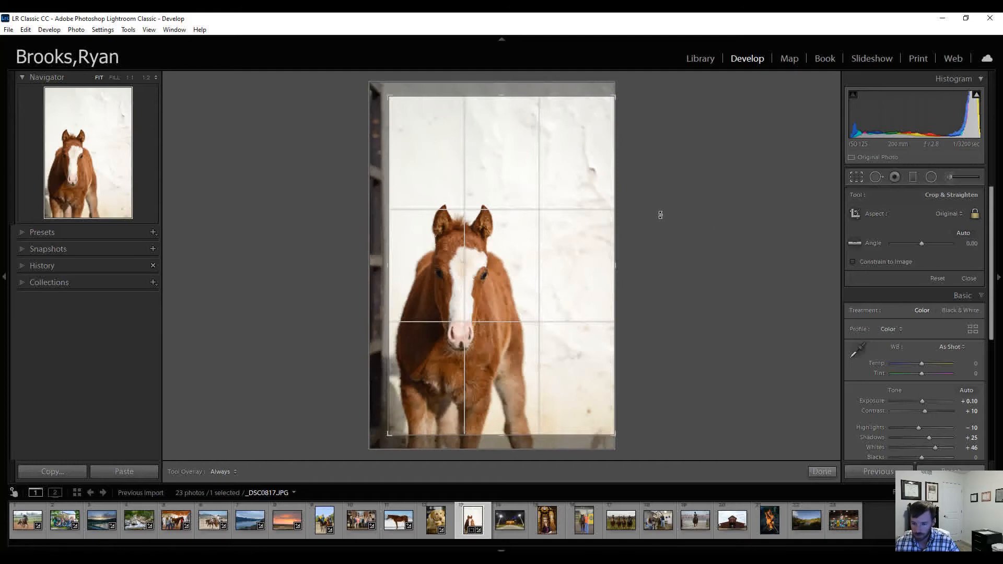
drag(549, 240, 548, 225)
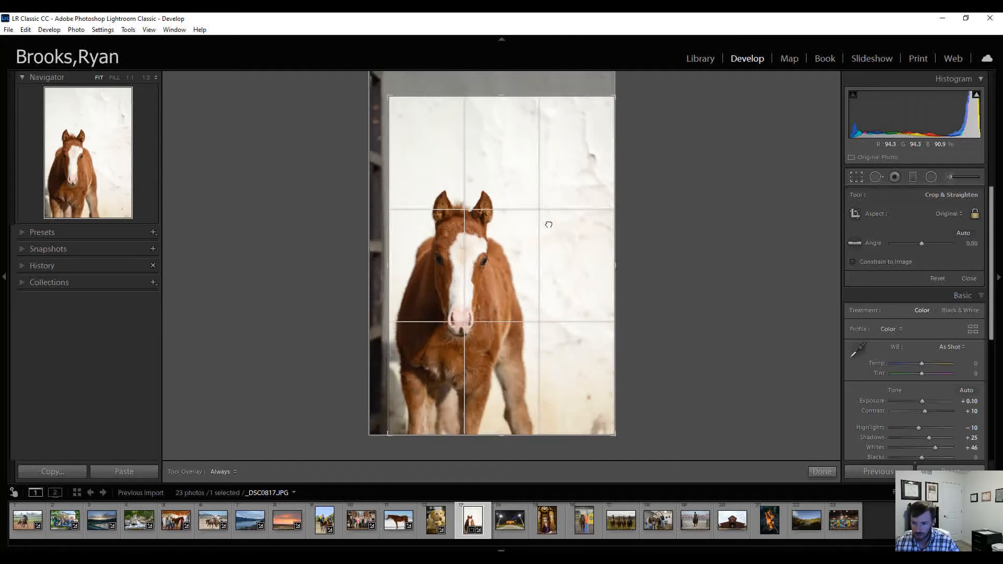
key(Return)
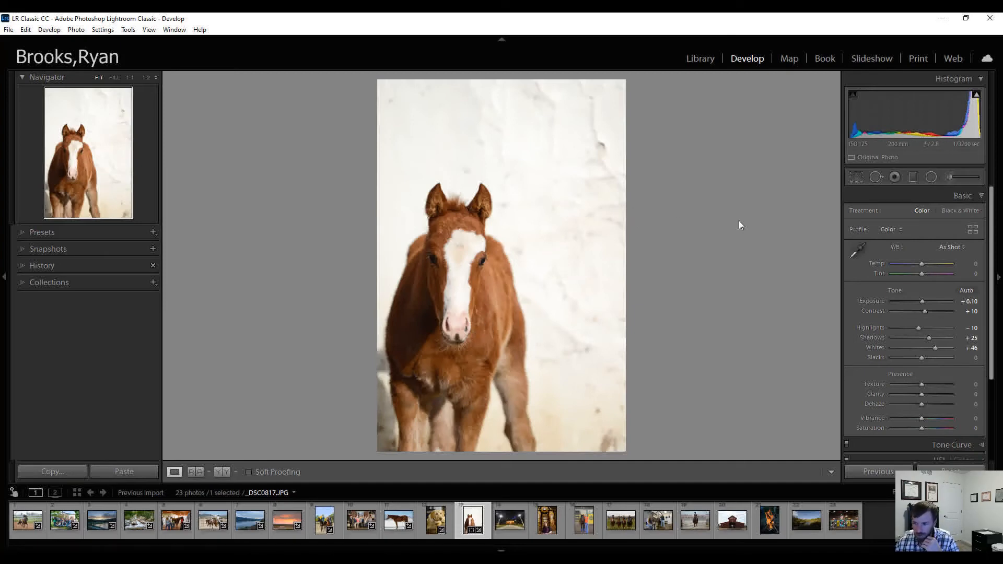
Heal the small blemish on the foal's coat beside its muzzle with a size 75 spot removal brush
click(876, 178)
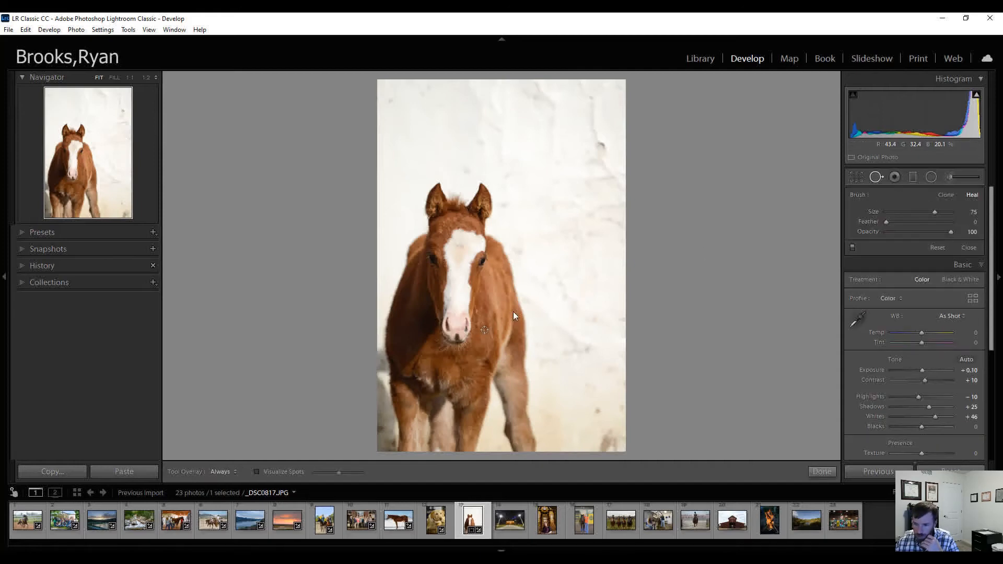
click(484, 330)
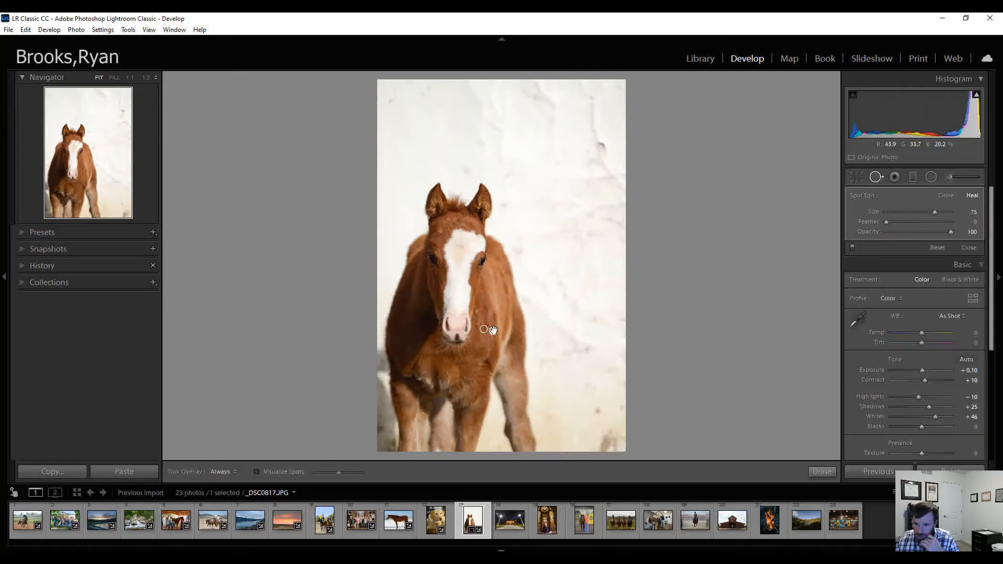
Heal a second spot on the foal's coat just above the first repair, sampling the coat above it, and finish spot removal
drag(492, 329, 491, 324)
click(482, 309)
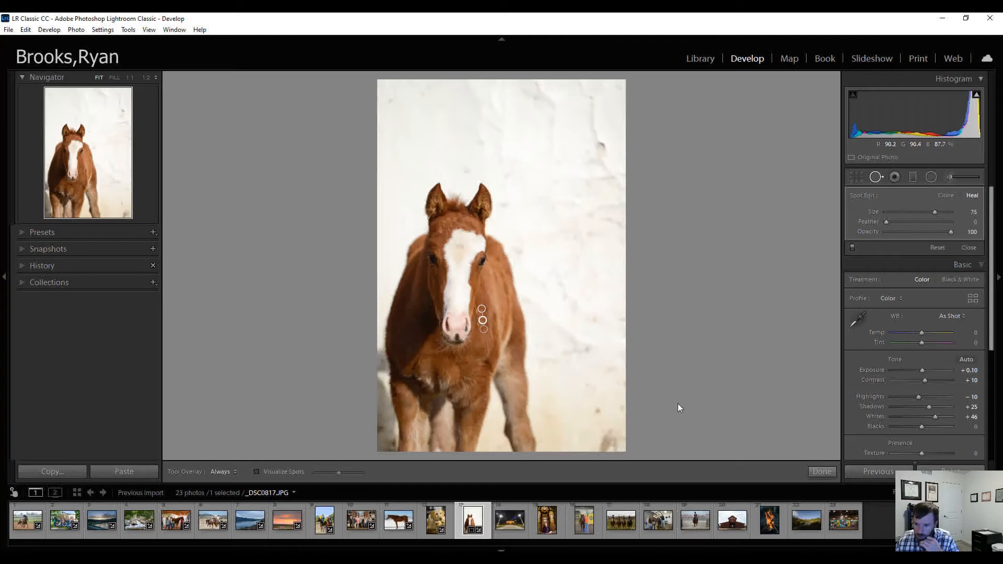
click(821, 471)
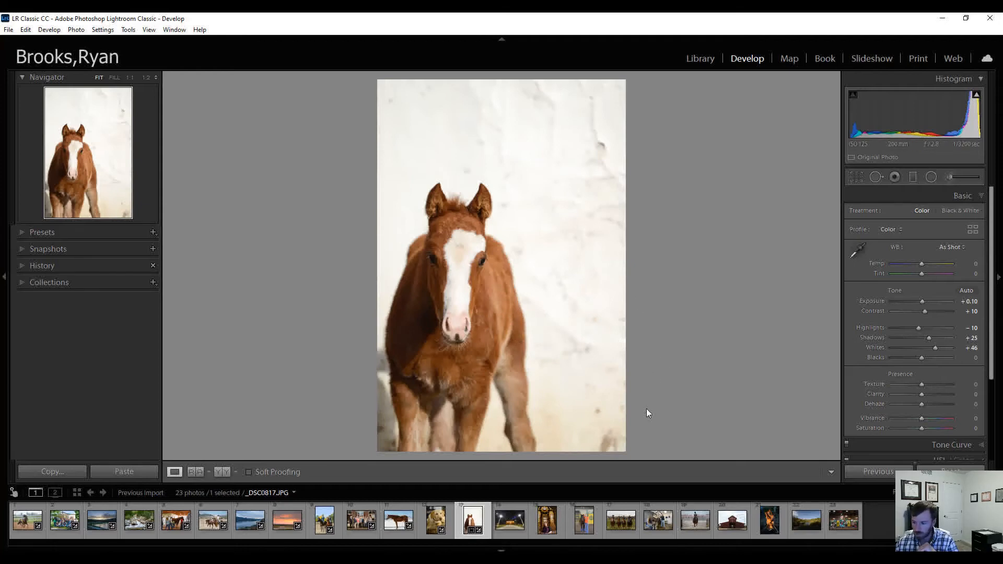
Switch to the night photo of the lit building and set exposure to +0.50, contrast to +5 and highlights to −30
key(Right)
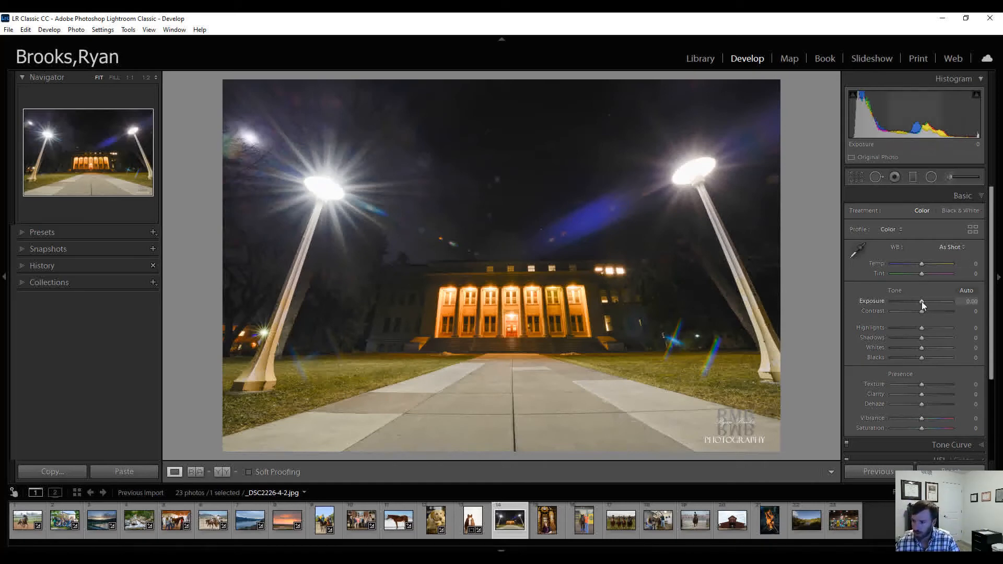
scroll(921, 302, up, 4)
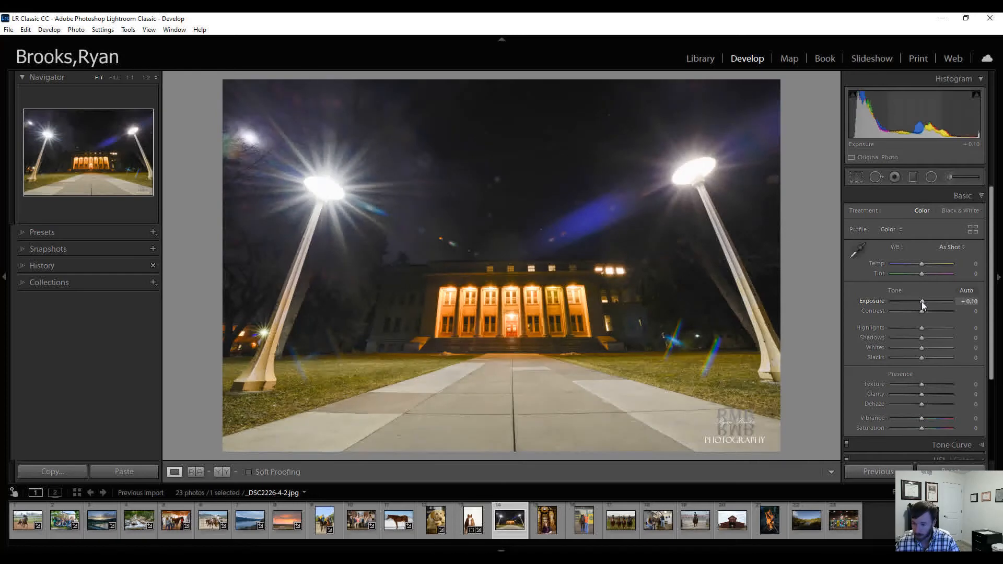
scroll(921, 302, up, 1)
scroll(923, 313, up, 1)
scroll(922, 325, down, 5)
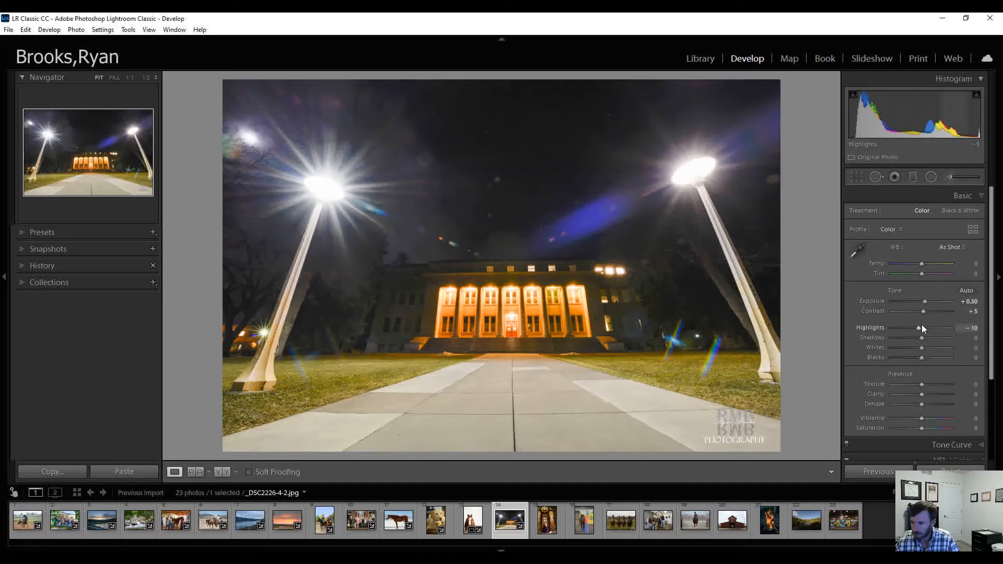
scroll(922, 325, down, 1)
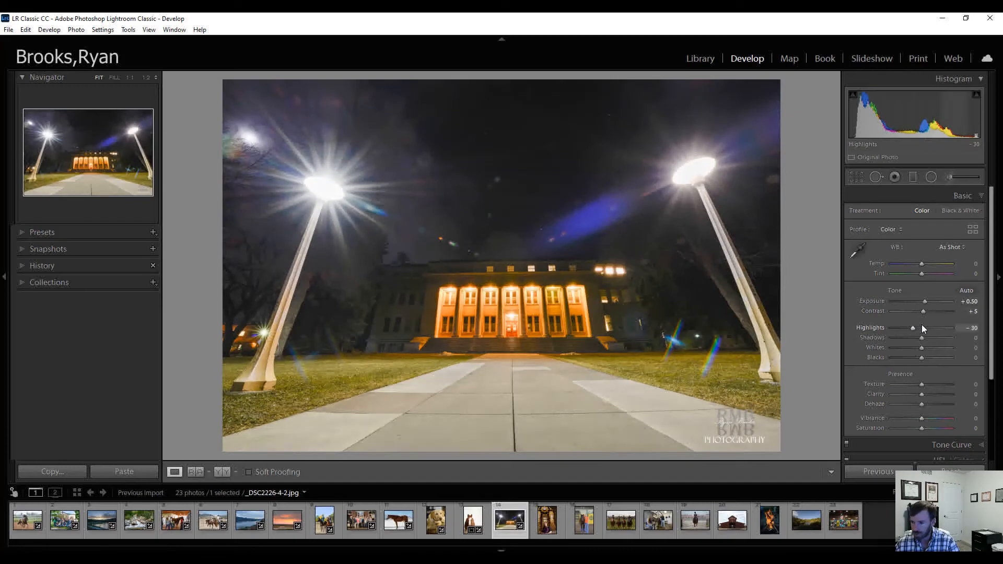
Open up the dark areas of the night photo by setting shadows to +70 and blacks to +15
scroll(921, 337, up, 6)
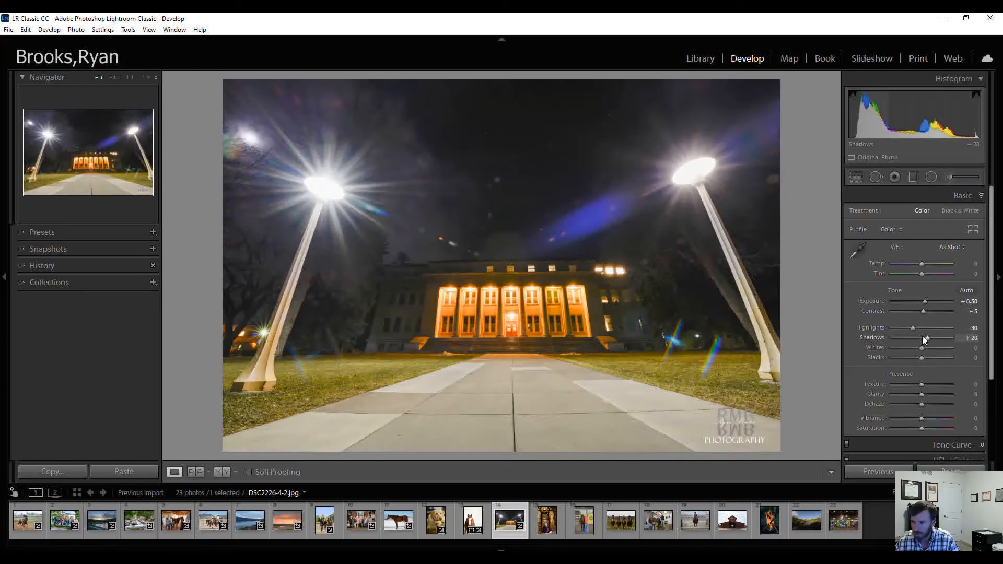
scroll(923, 339, up, 7)
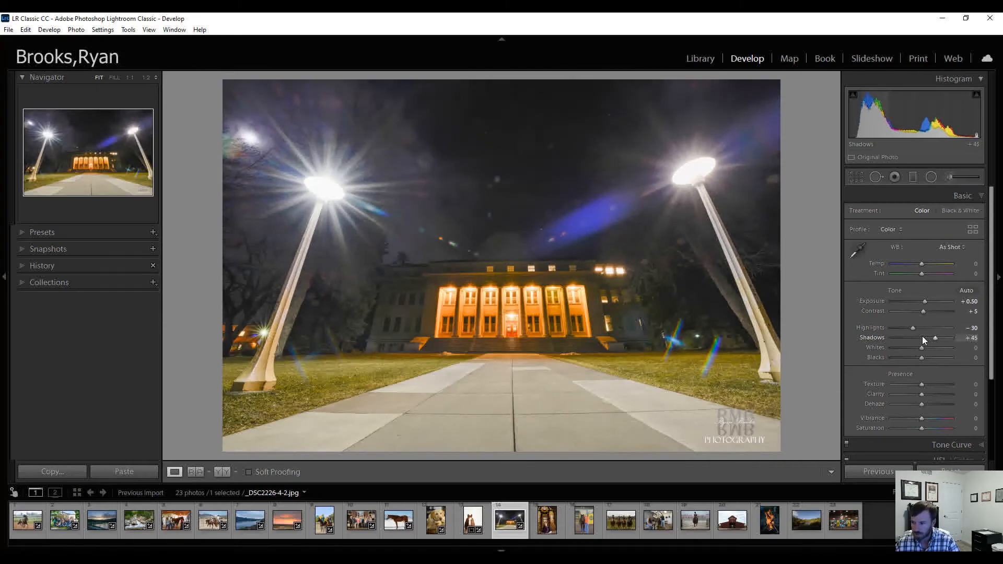
key(Up)
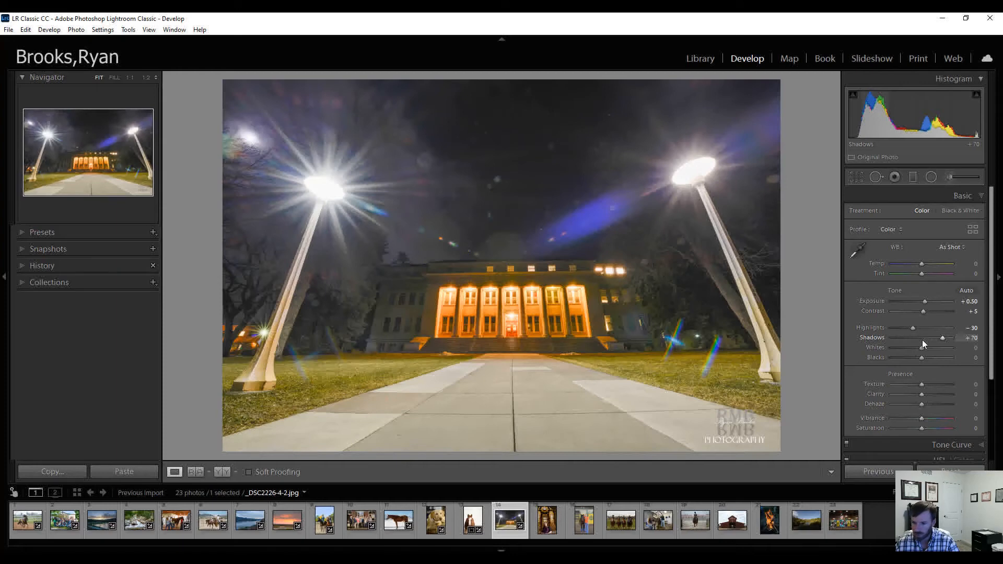
key(Up)
key(Up)
key(Up)
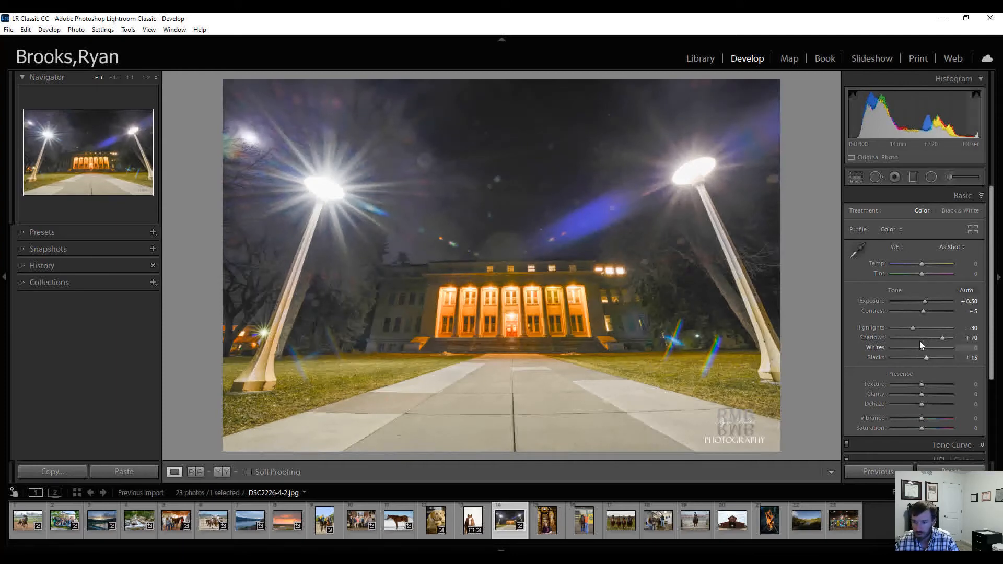
Lower the night photo's highlights to −55 and set vibrance to +5
key(Down)
key(Down)
key(Down)
key(Down)
key(Down)
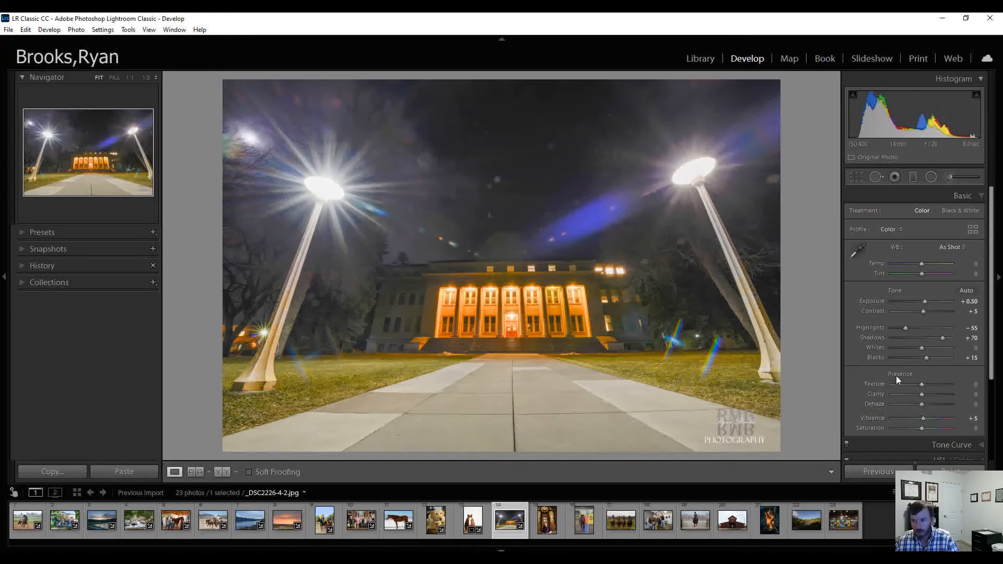
right_click(959, 195)
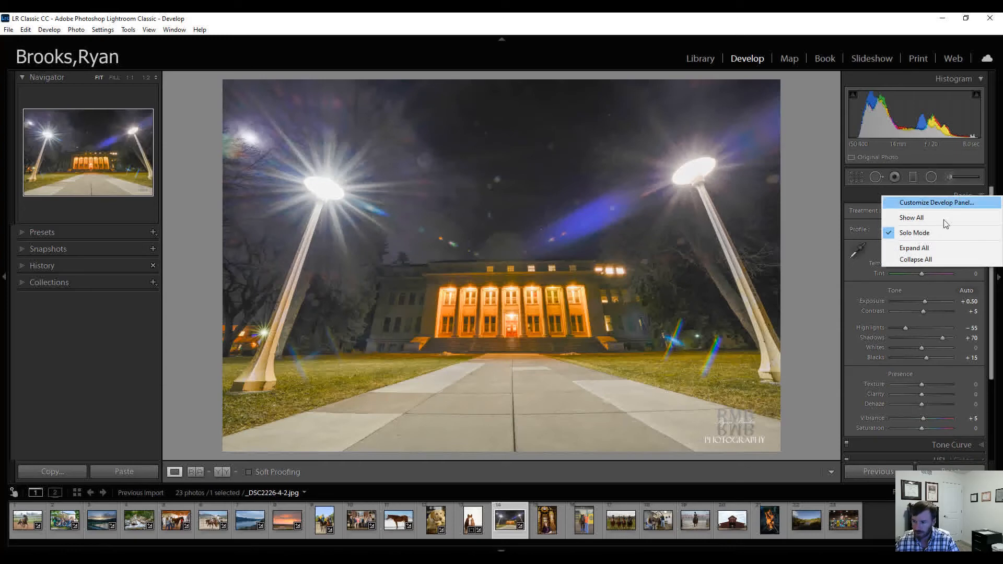
click(809, 229)
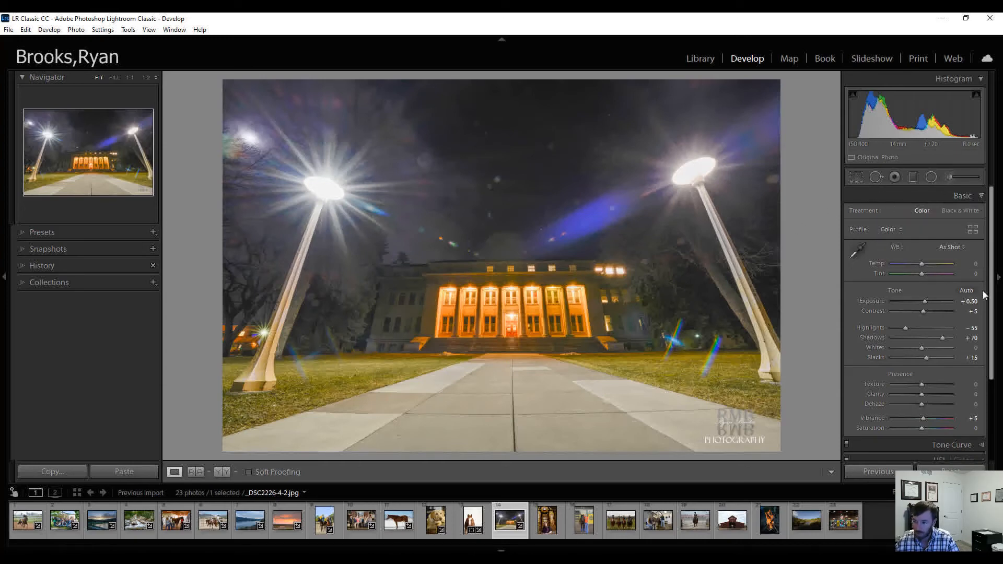
Enable lens profile corrections for the night photo with the Nikon AF-S NIKKOR 14-24mm f/2.8G ED profile, keeping distortion at 100
scroll(972, 303, down, 5)
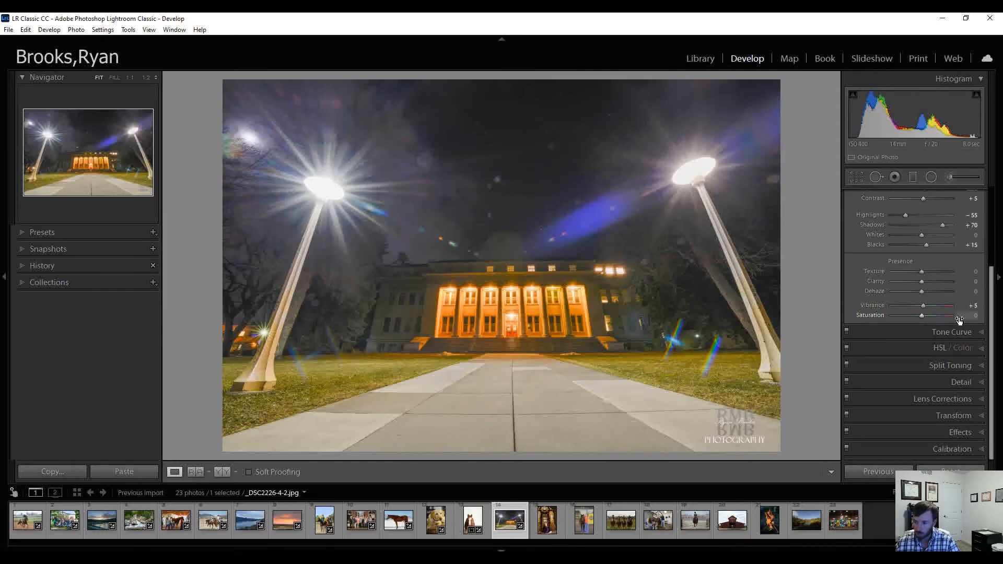
click(981, 401)
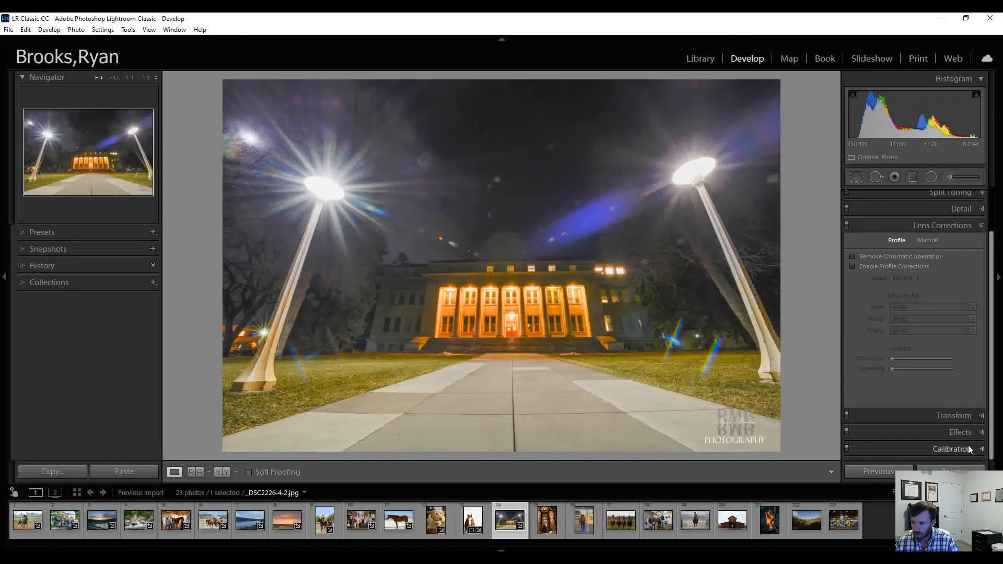
click(852, 267)
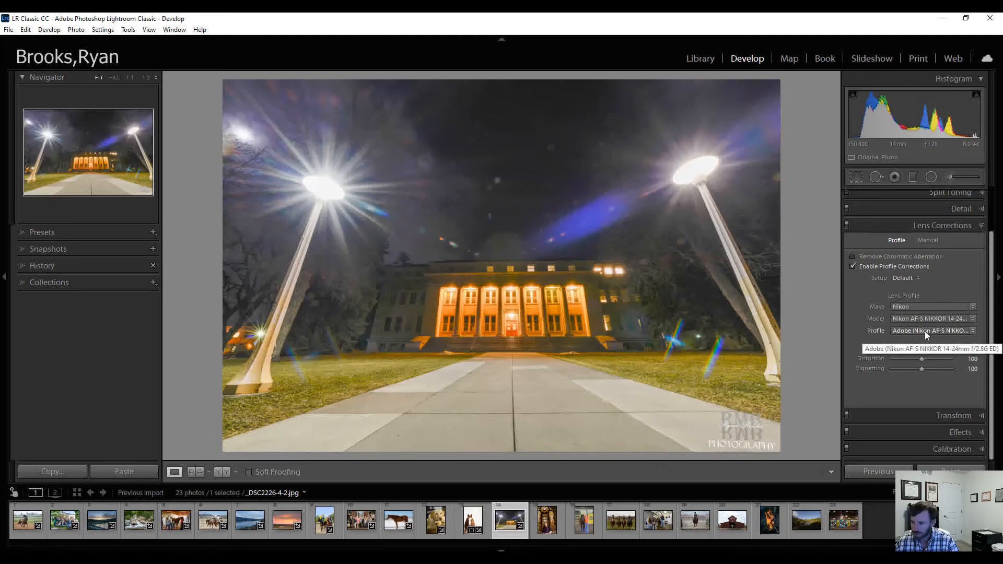
click(923, 240)
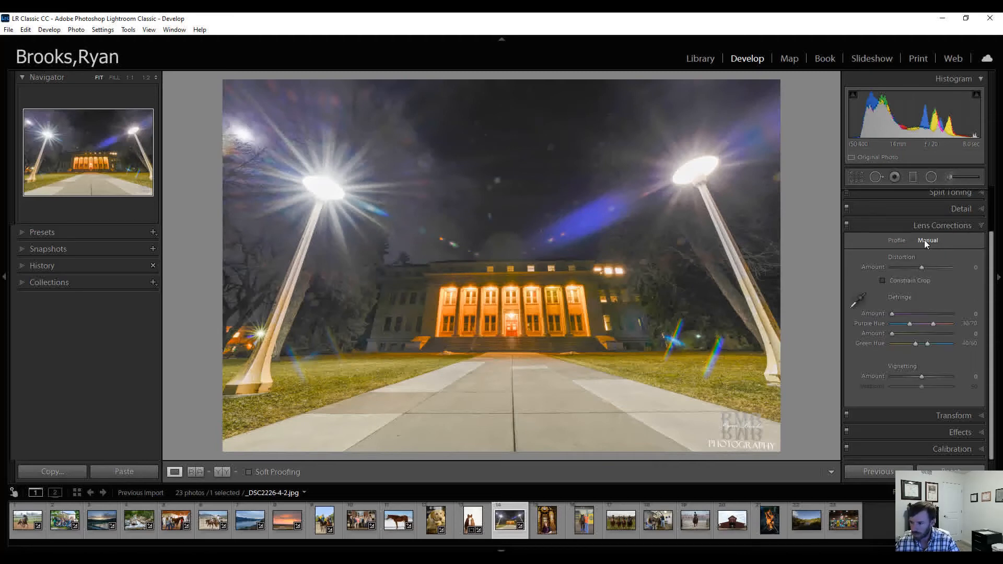
click(898, 240)
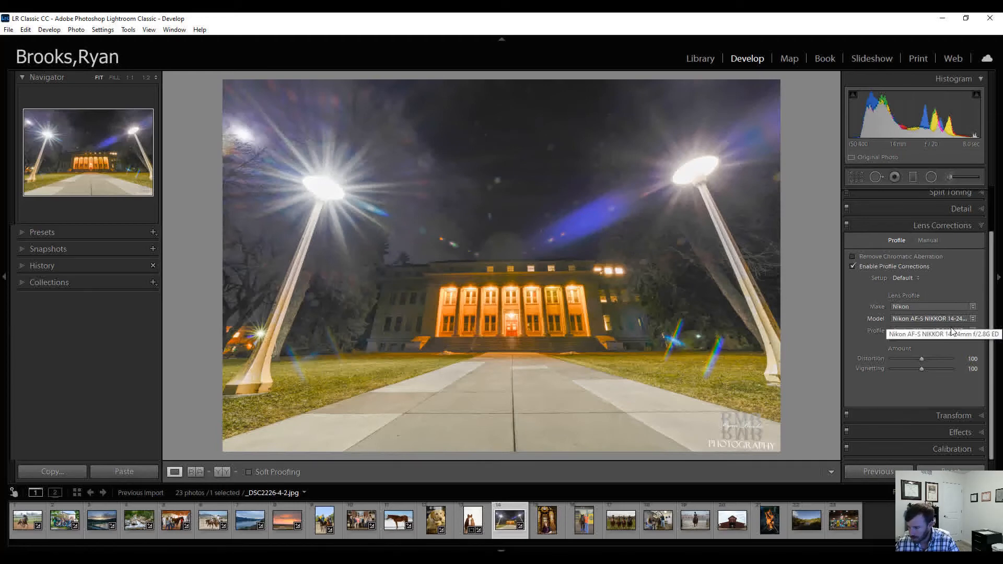
mouse_move(922, 359)
mouse_down()
mouse_move(932, 359)
mouse_move(923, 360)
mouse_up()
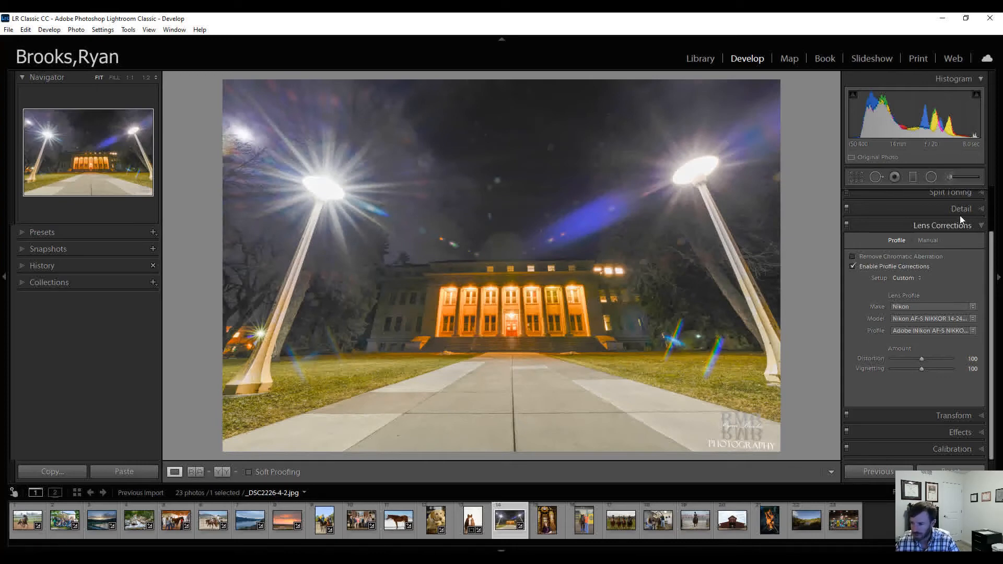
Apply the Auto Upright perspective correction to the night photo and constrain the crop to remove the empty corners
click(982, 418)
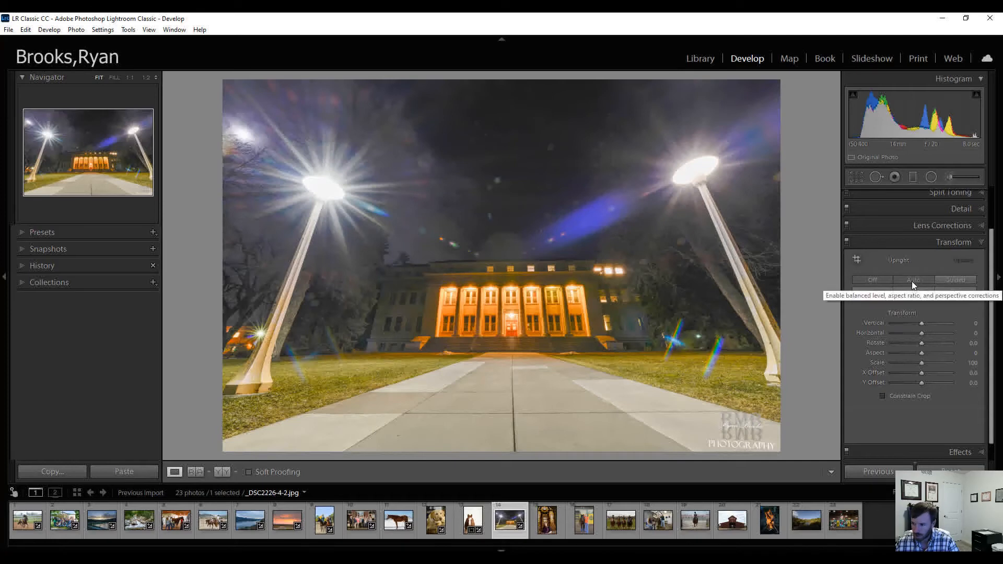
click(911, 281)
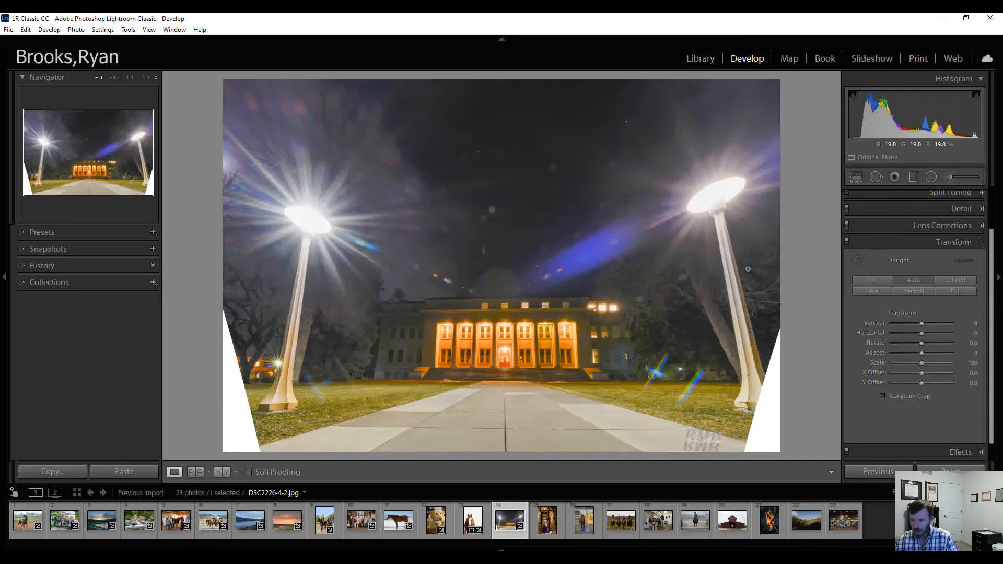
click(891, 396)
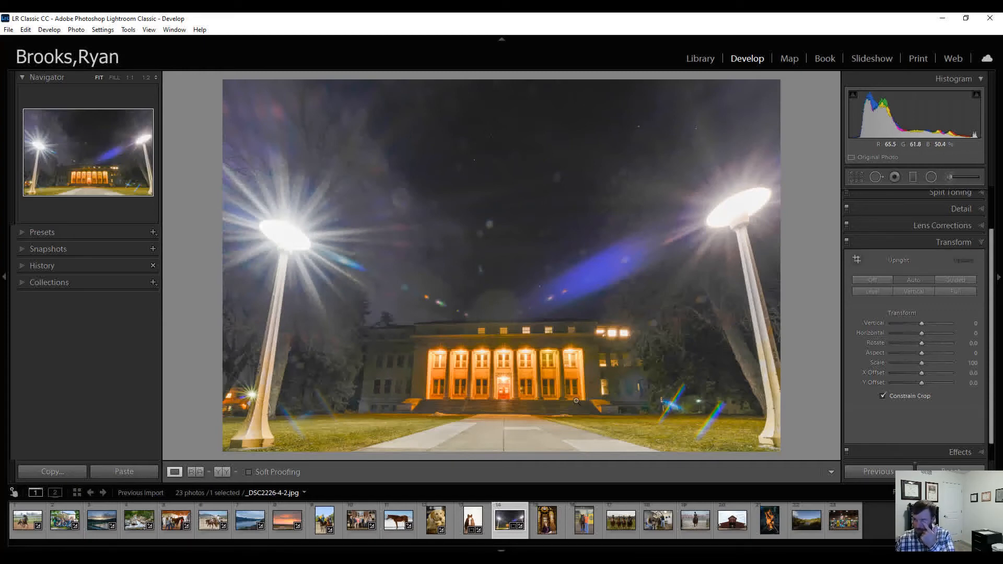
Try the Vertical Upright correction and a repeated Auto correction on the night photo, and undo both
click(919, 290)
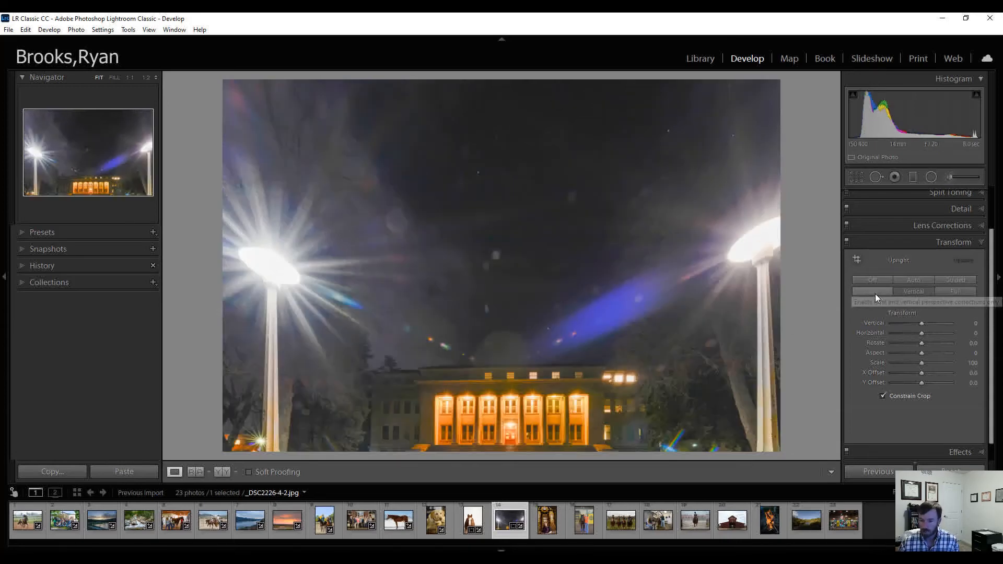
click(913, 280)
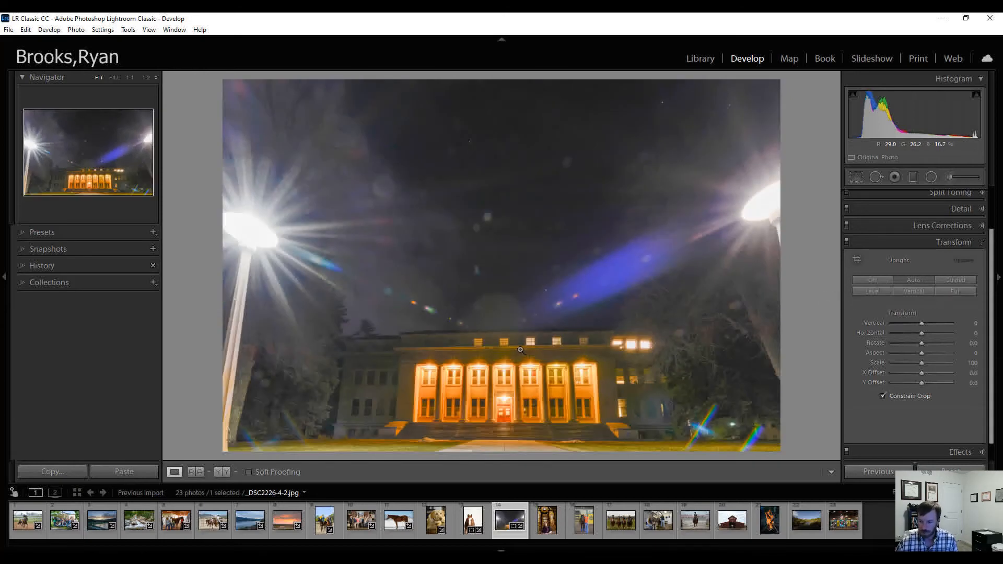
key(ctrl+z)
key(ctrl+z)
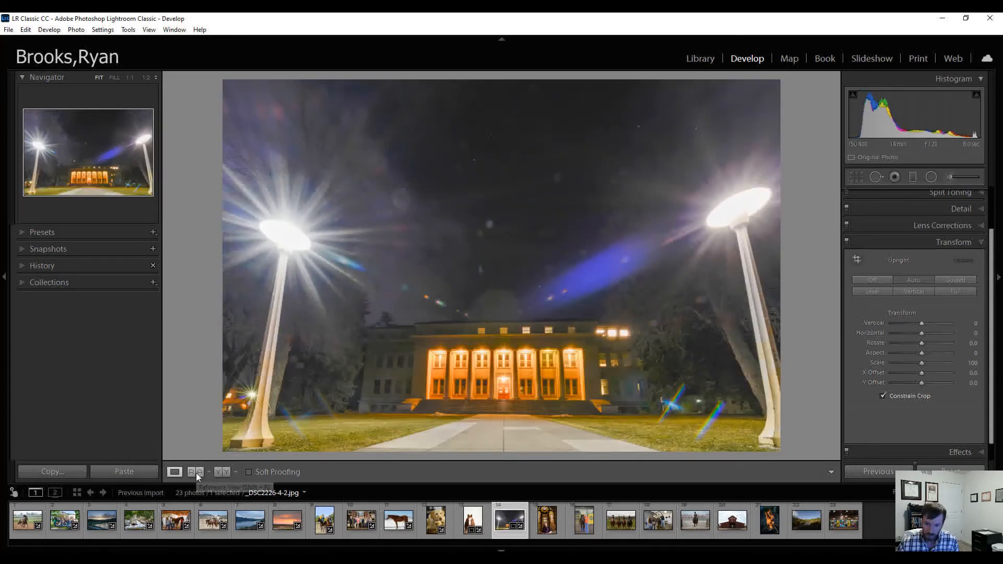
Compare the night photo before and after side by side, enable chromatic aberration removal, and return to the single-photo view
click(222, 471)
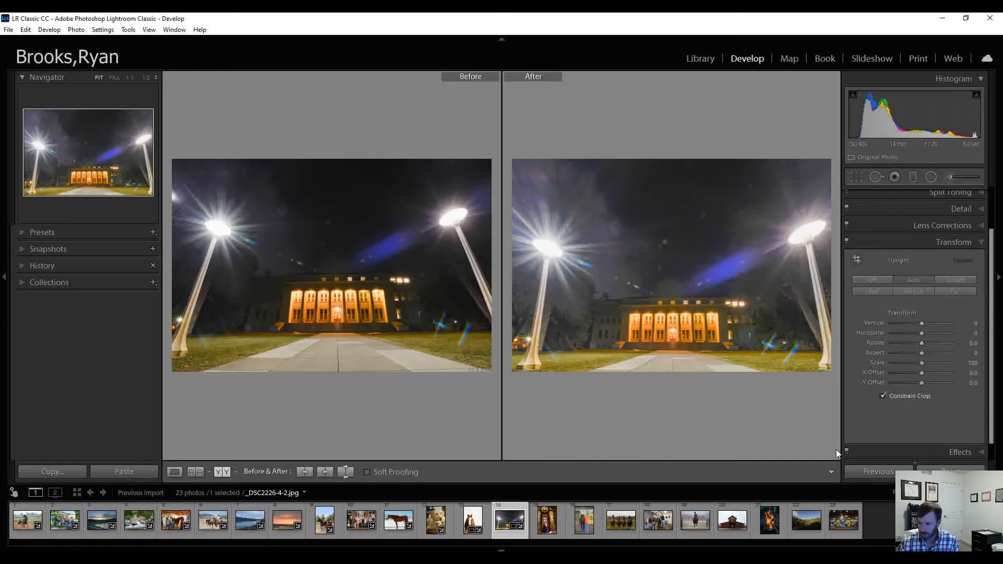
click(966, 224)
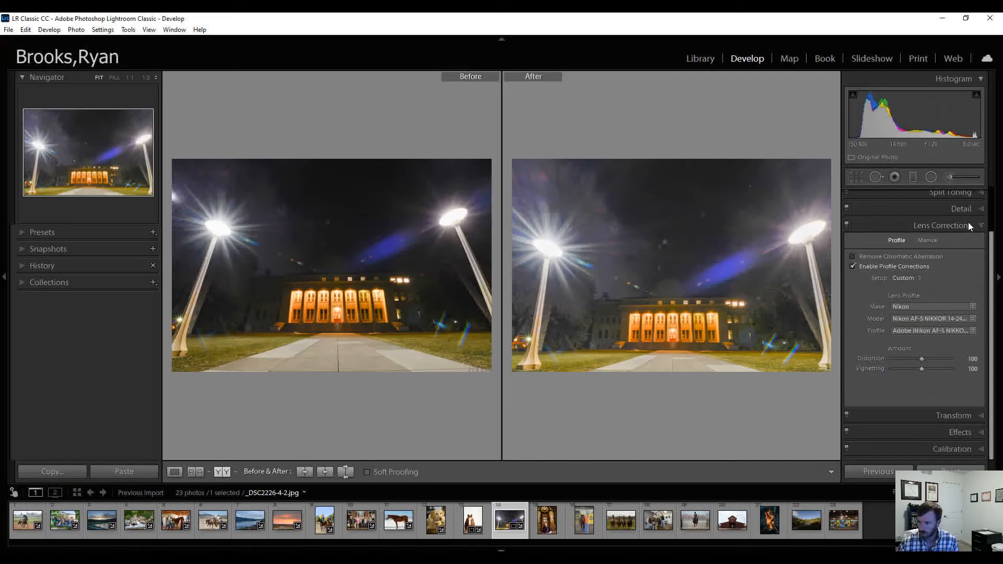
click(907, 255)
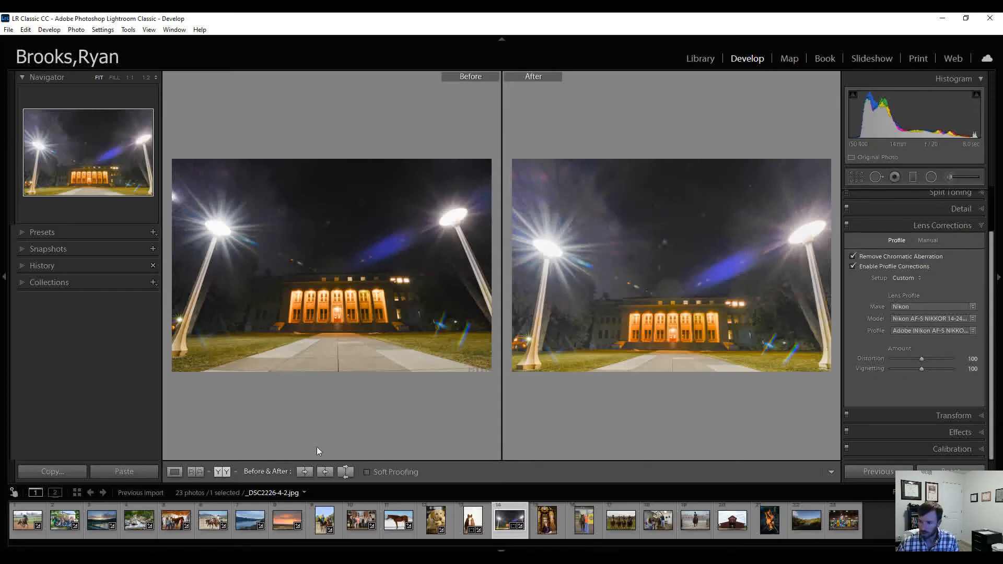
click(176, 472)
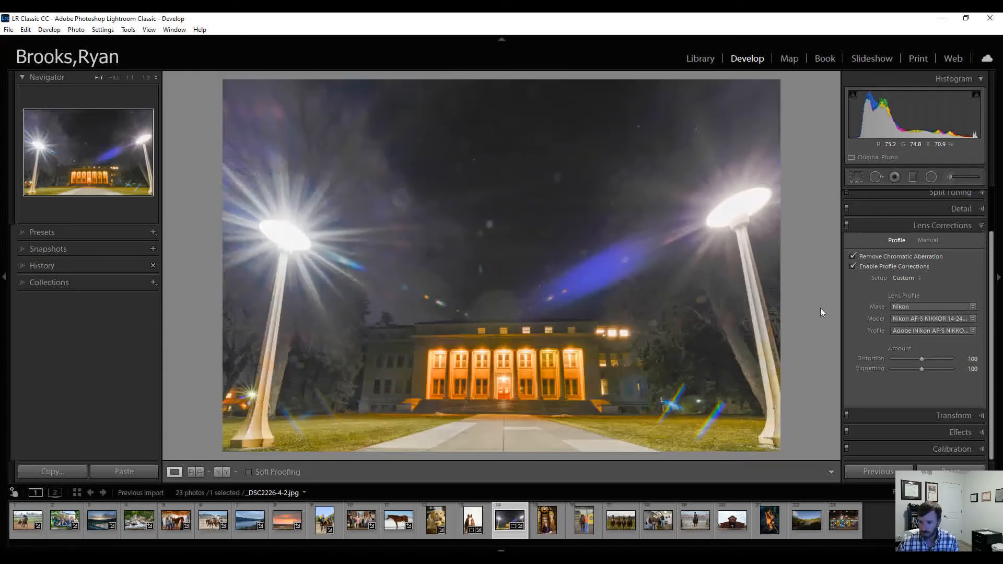
Reduce the night photo's shadows to +55
scroll(957, 268, up, 3)
click(961, 196)
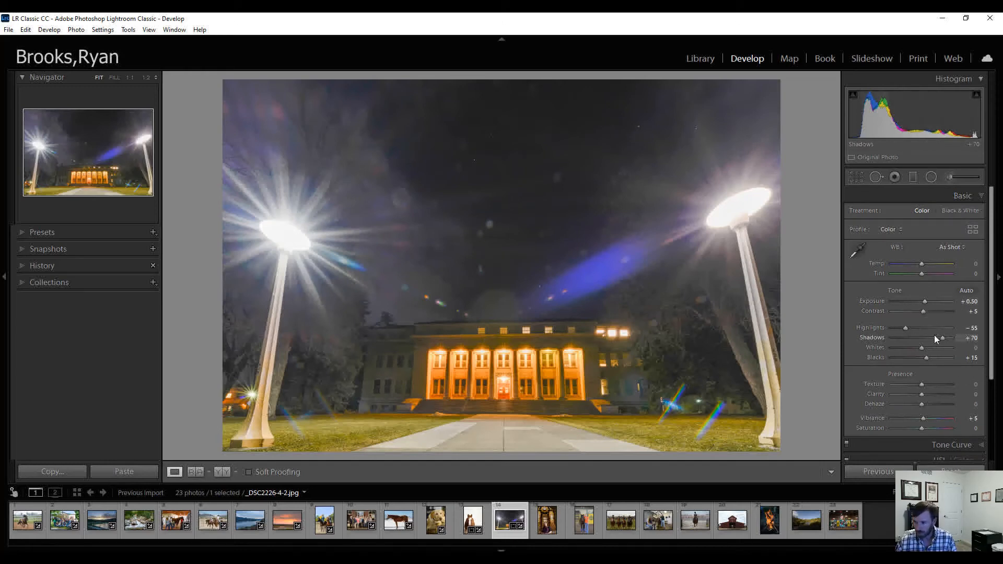
scroll(935, 336, down, 2)
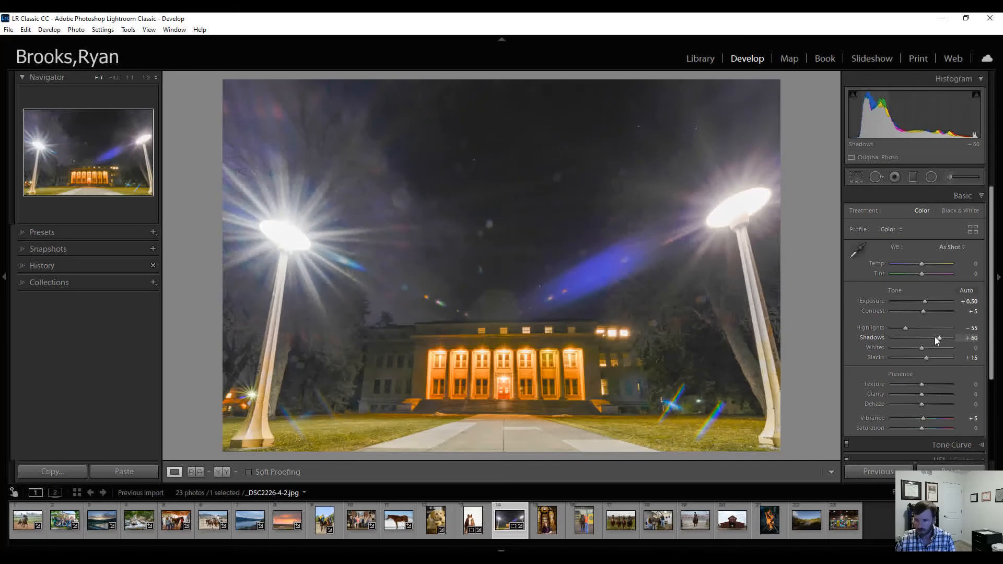
scroll(935, 336, down, 1)
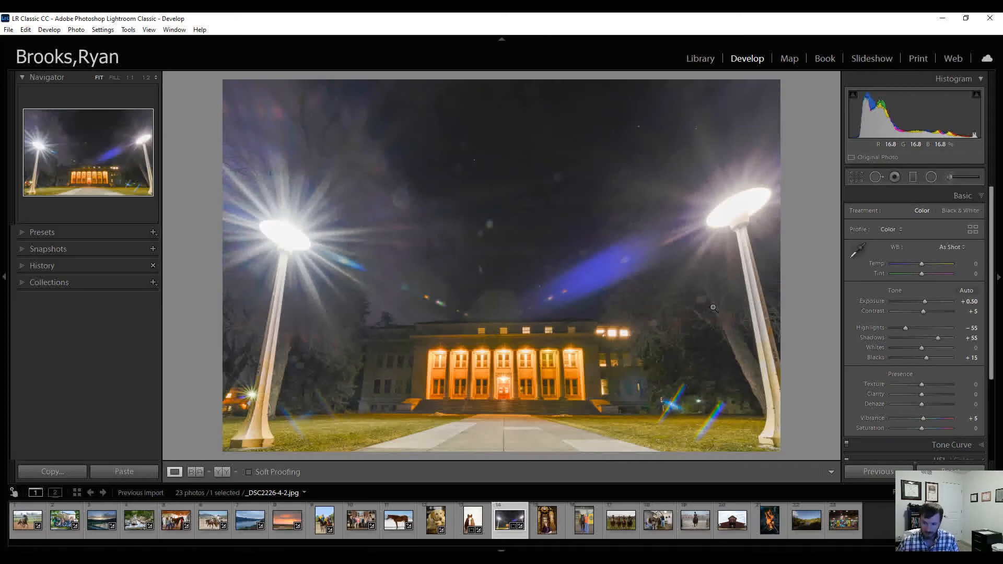
Switch to the portrait in front of the stained-glass window and set its exposure to +0.60
click(546, 528)
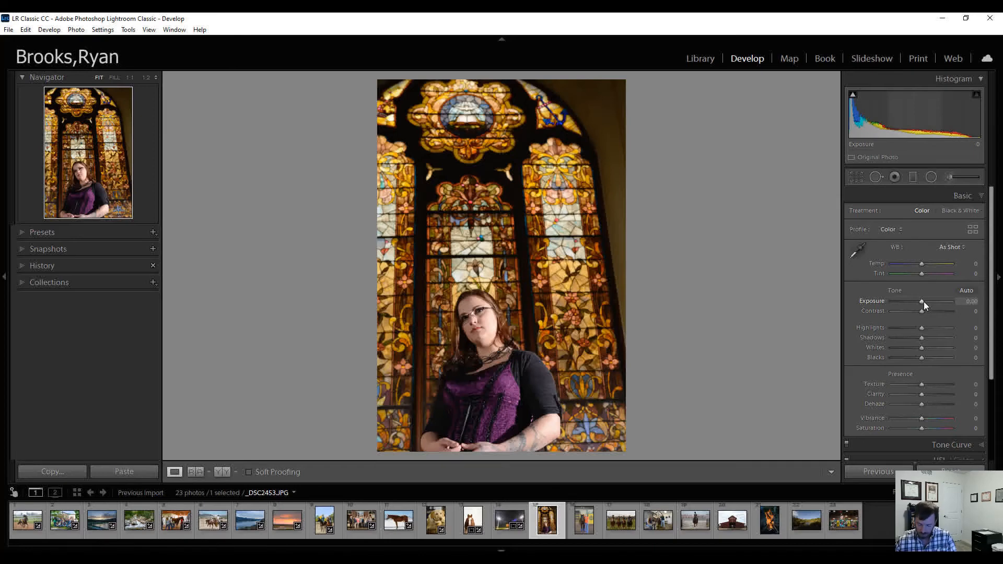
scroll(924, 302, up, 1)
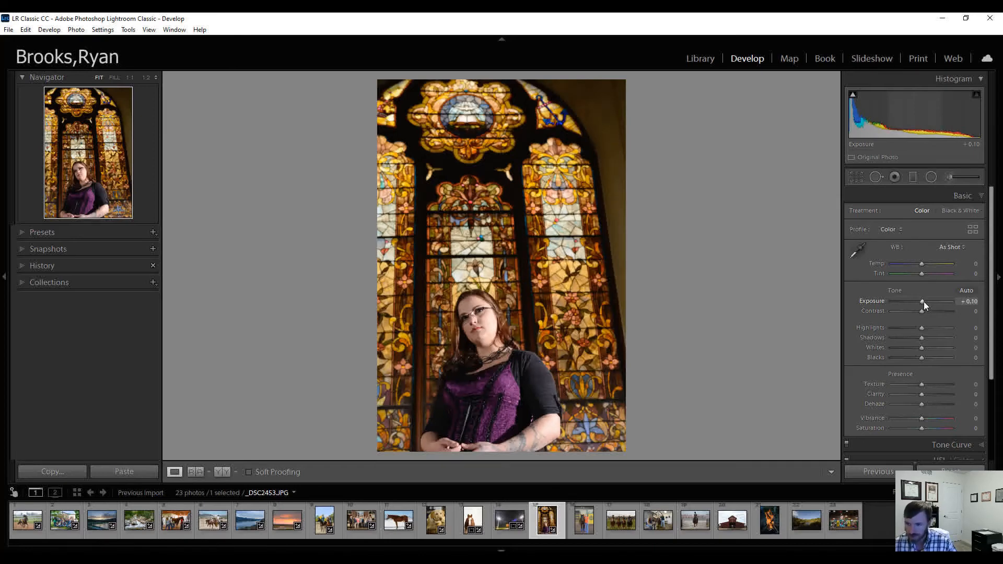
scroll(923, 302, up, 2)
scroll(924, 302, up, 3)
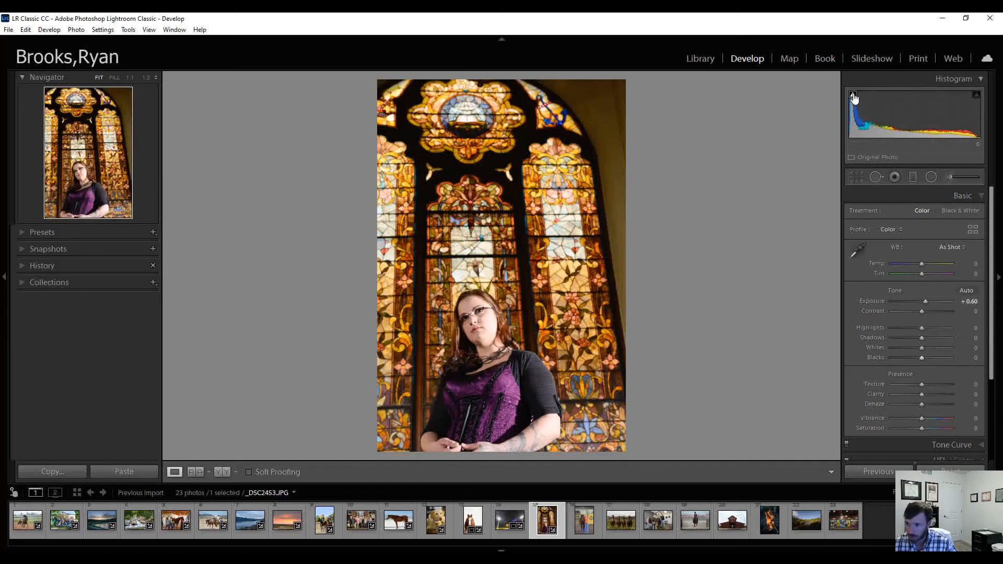
Set the stained-glass portrait's exposure to +0.80 and its highlights to −10
scroll(926, 303, up, 1)
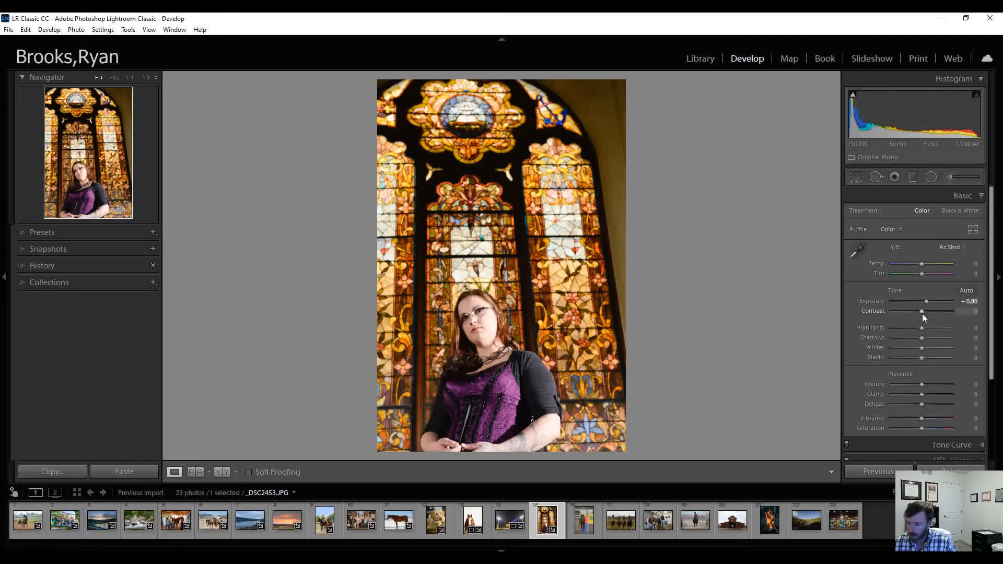
key(Down)
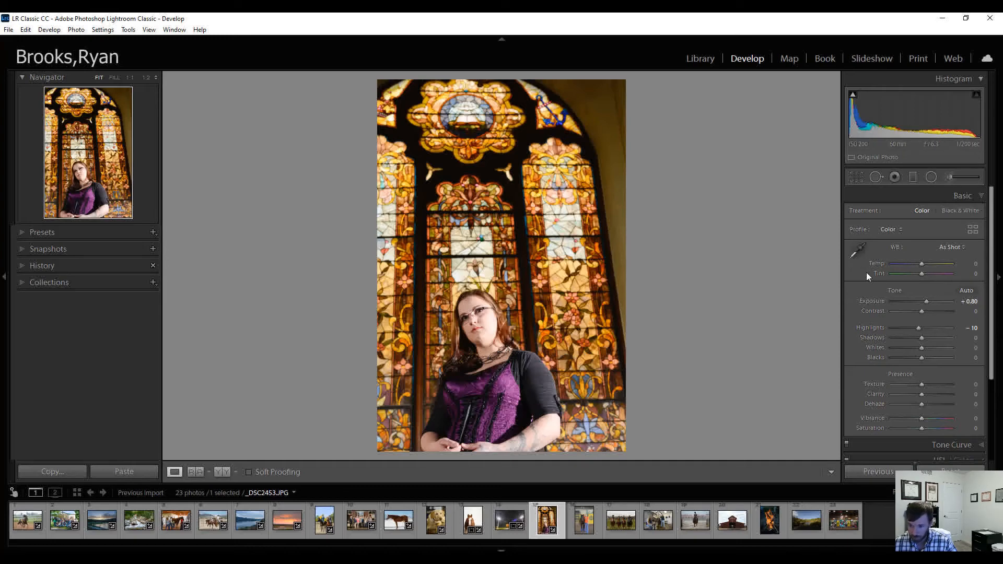
Raise the stained-glass portrait's shadows to +50
key(Up)
key(Up)
key(Up)
key(Up)
key(Up)
key(Up)
key(Up)
key(Up)
key(Up)
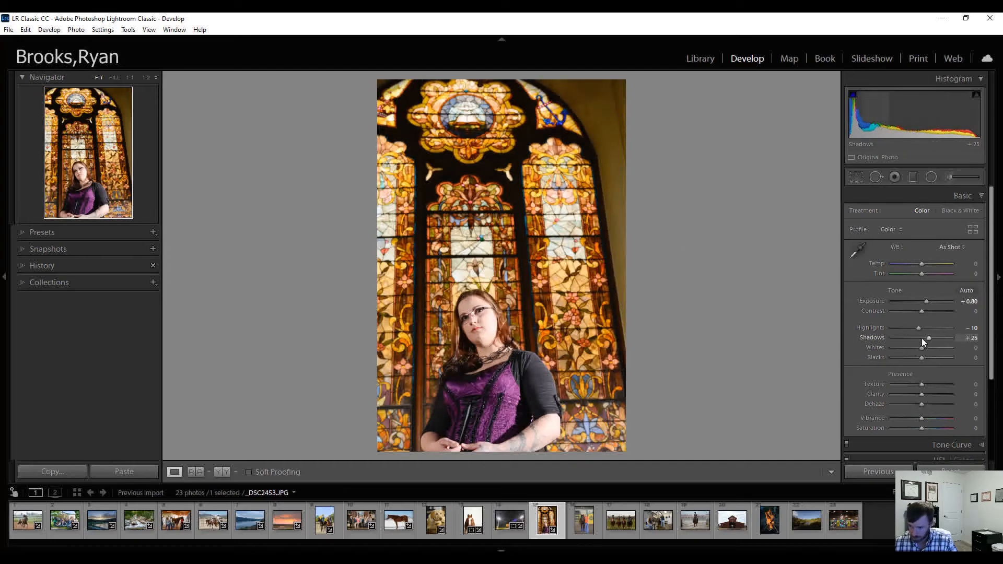
key(Up)
key(Up)
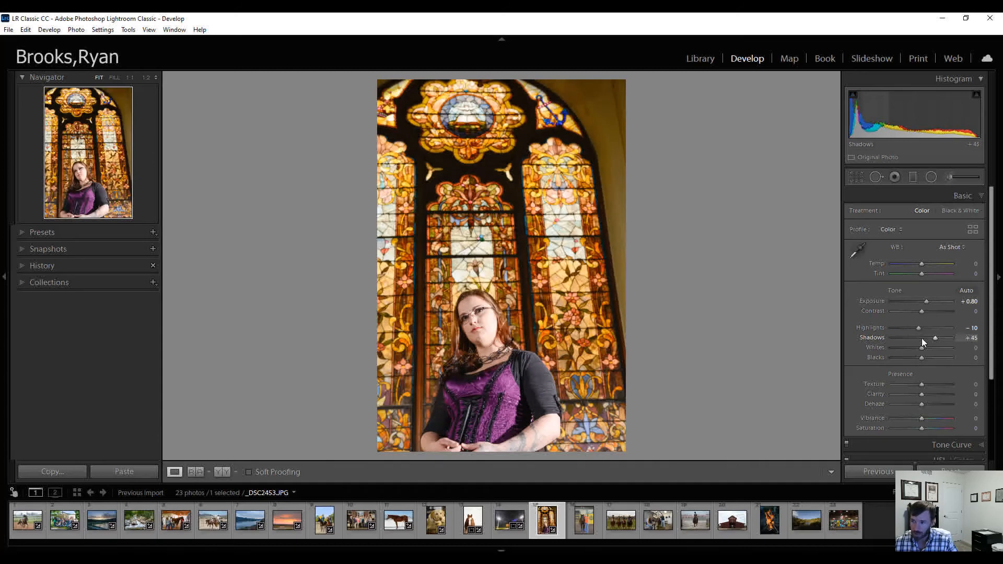
key(Down)
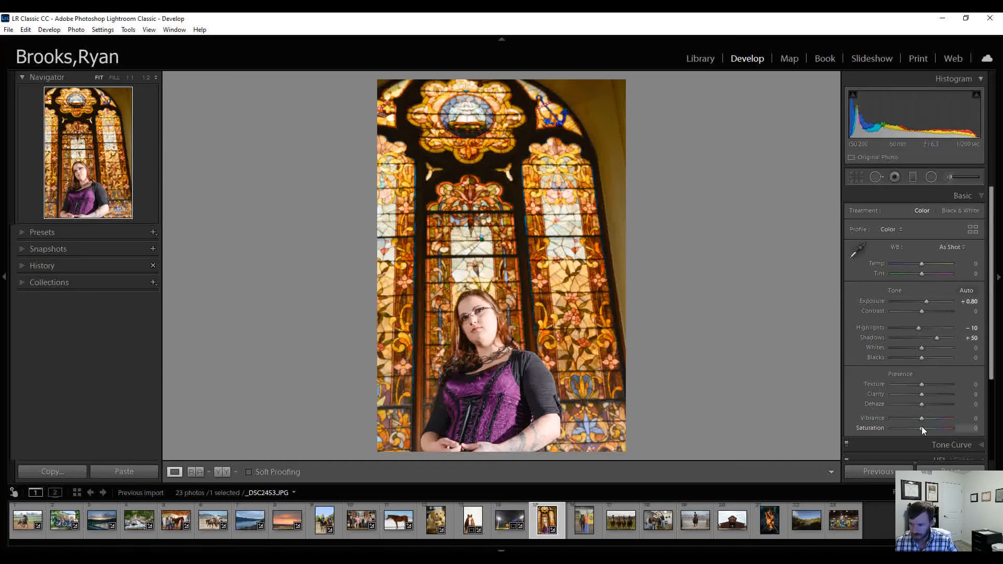
Set the portrait's saturation to +10, then compare it before and after side by side and return to the single-photo view
key(Up)
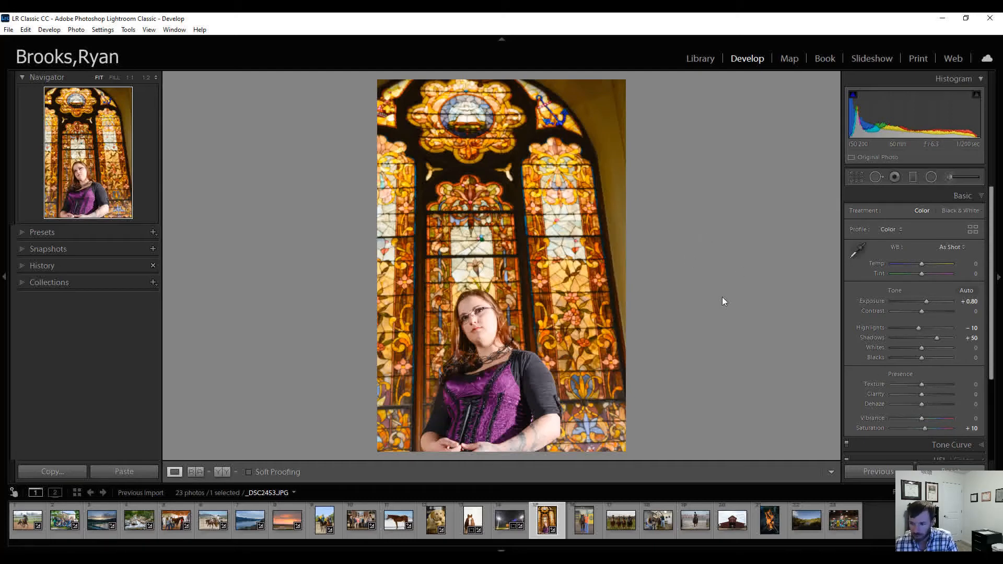
click(226, 472)
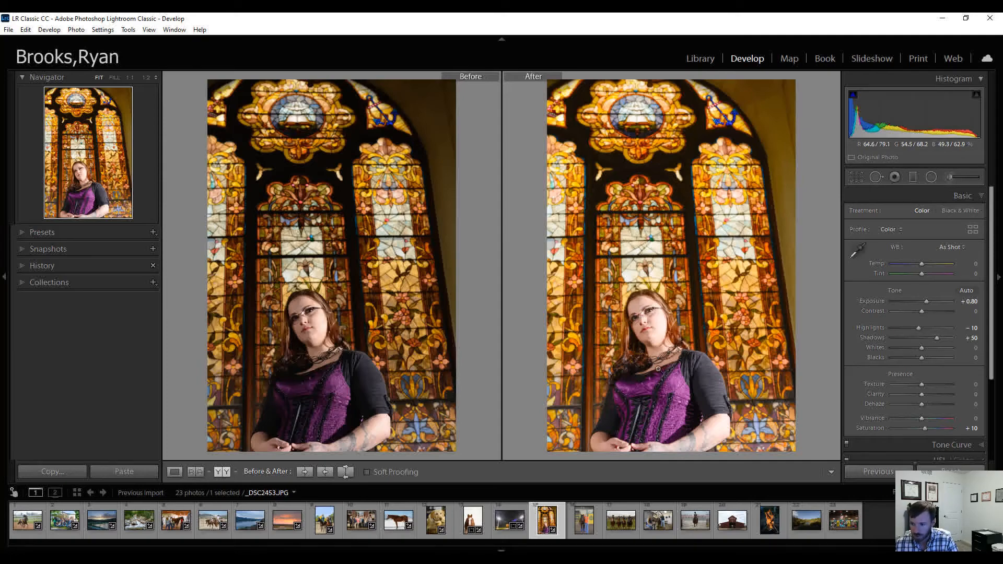
click(177, 472)
Switch to the photo of the woman in the orange shirt beside her horse and set its exposure to +0.20
click(577, 529)
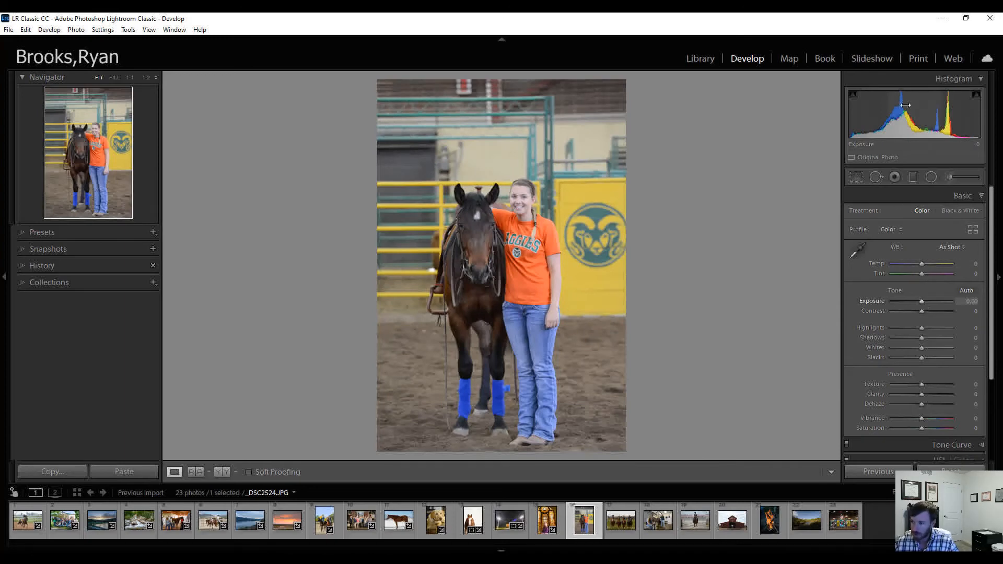
click(922, 300)
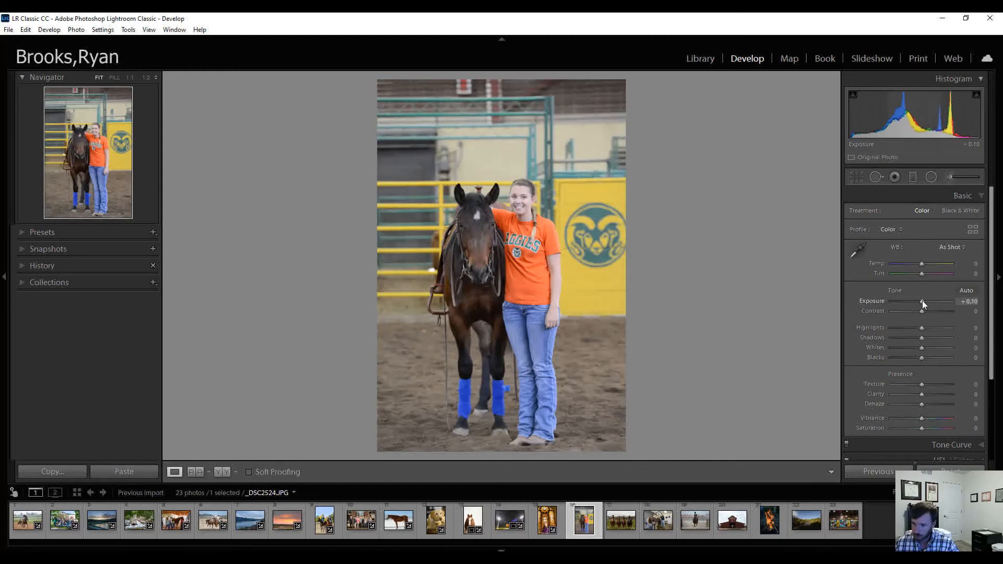
key(Up)
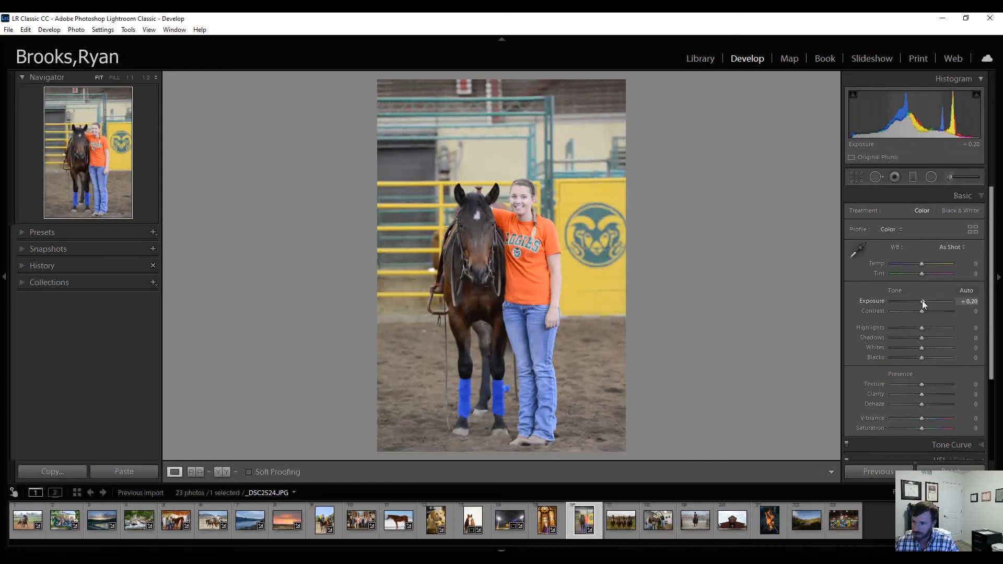
Set the arena photo's contrast to +15 and its highlights to −10
key(Up)
key(Up)
key(Up)
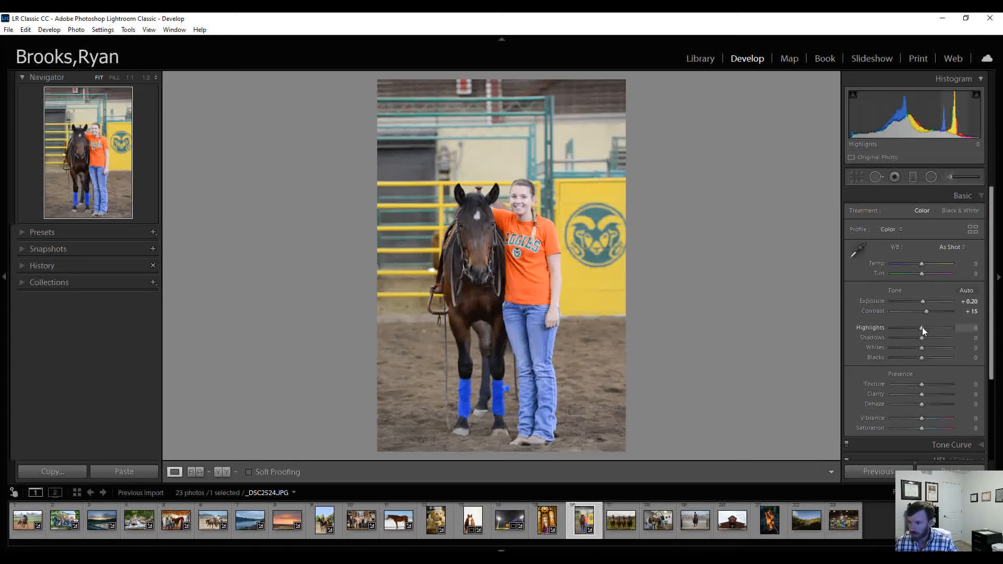
key(Down)
key(Down)
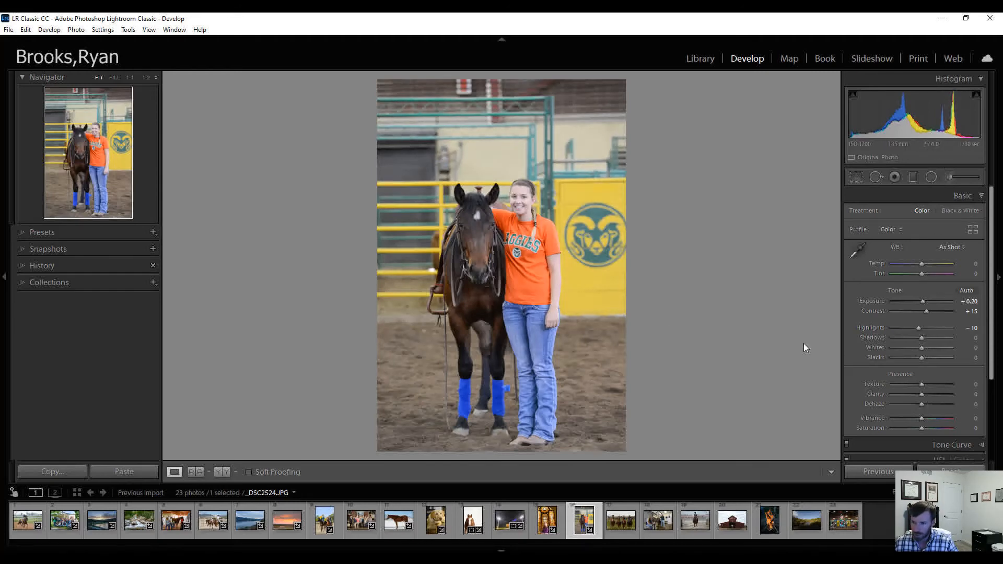
Raise the arena photo's shadows to +30
key(Up)
key(Up)
key(Up)
key(Up)
key(Up)
key(Up)
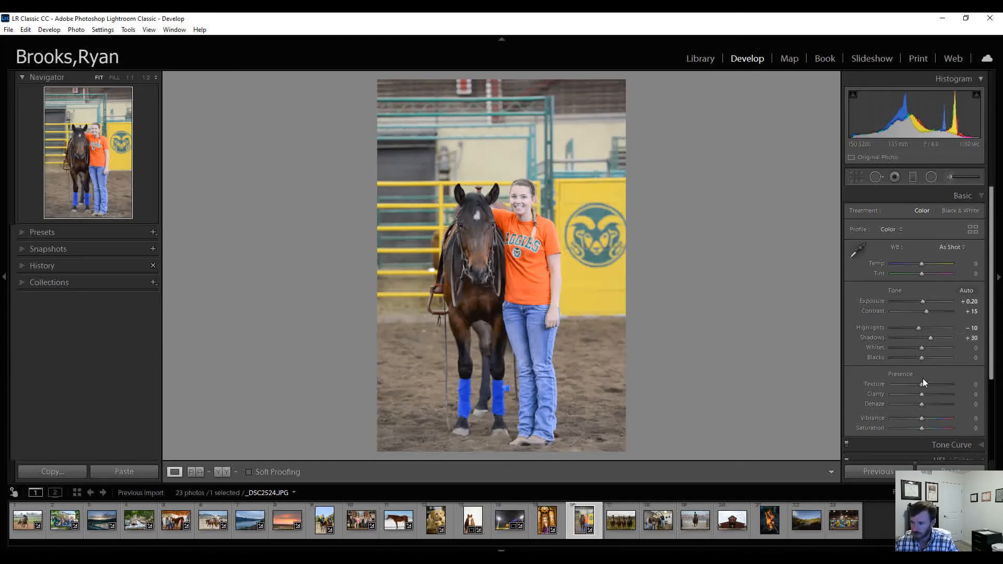
Set the arena photo's vibrance to +15, compare it before and after side by side, and return to the single-photo view
key(Up)
key(Up)
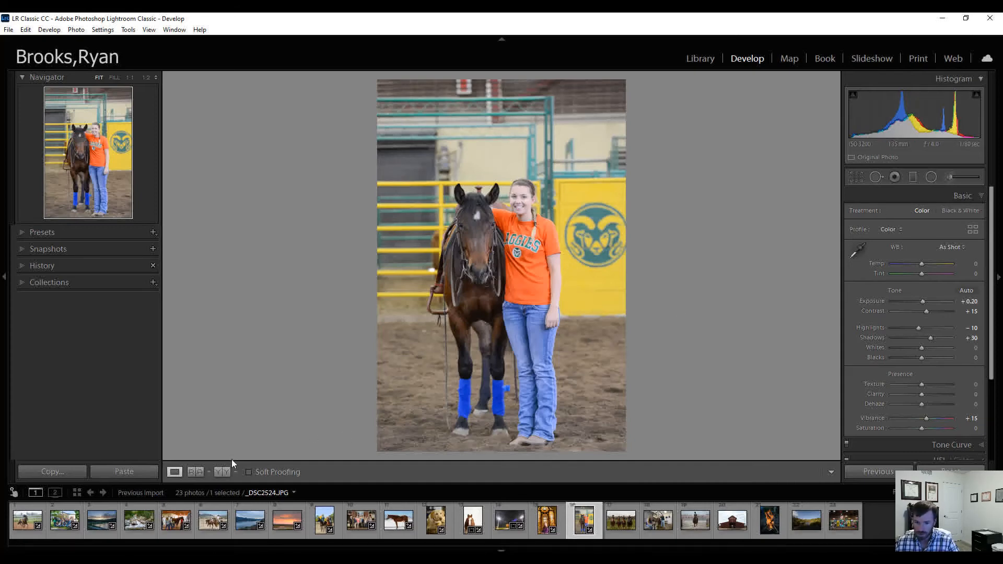
click(222, 471)
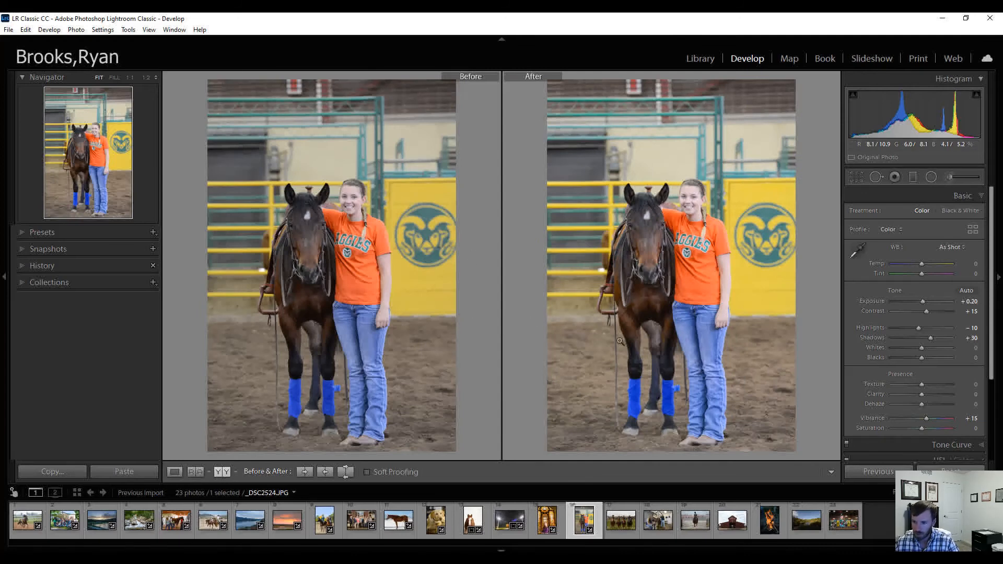
click(174, 473)
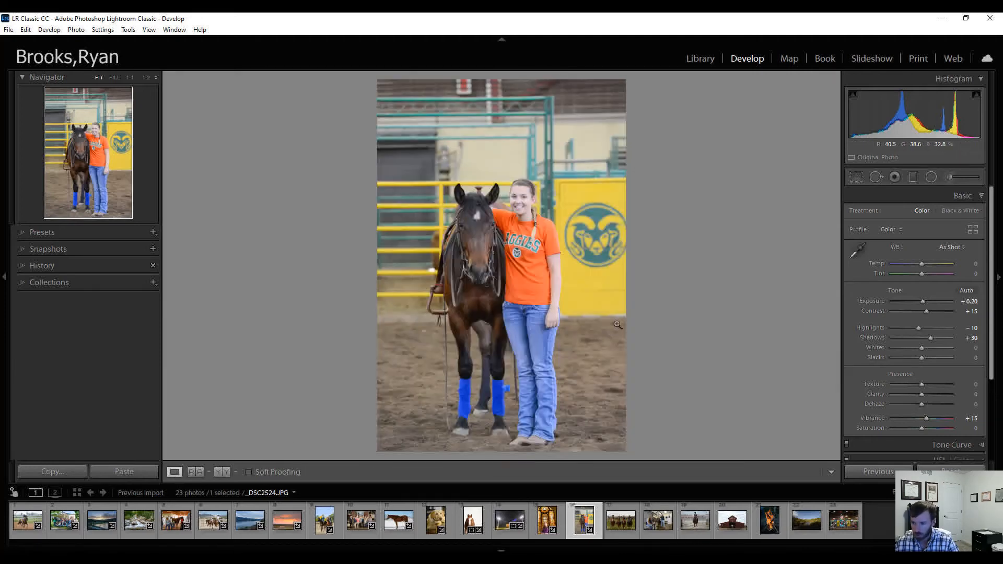
Switch to the photo of the four riders and sample its white balance from the pale building roof
key(Right)
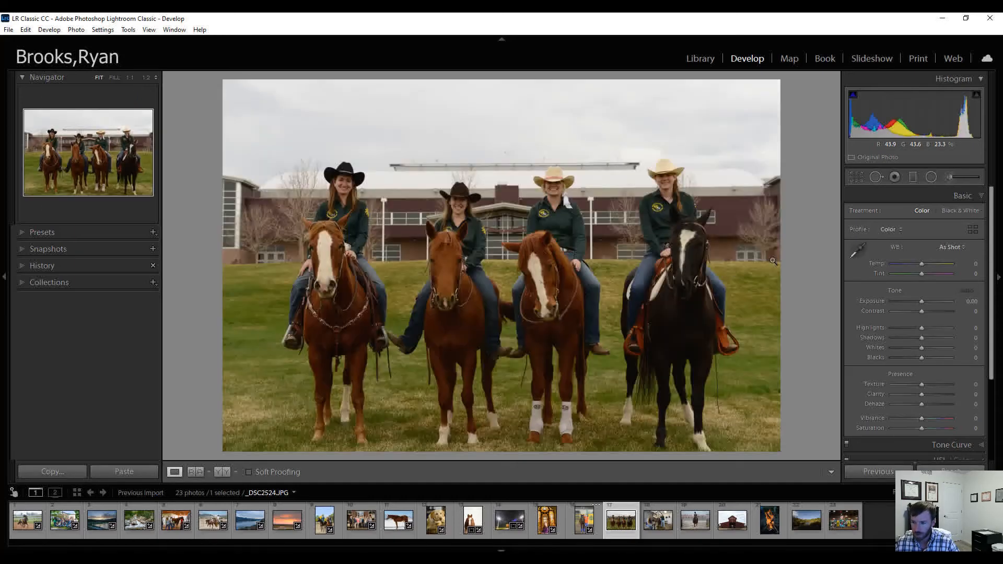
click(860, 253)
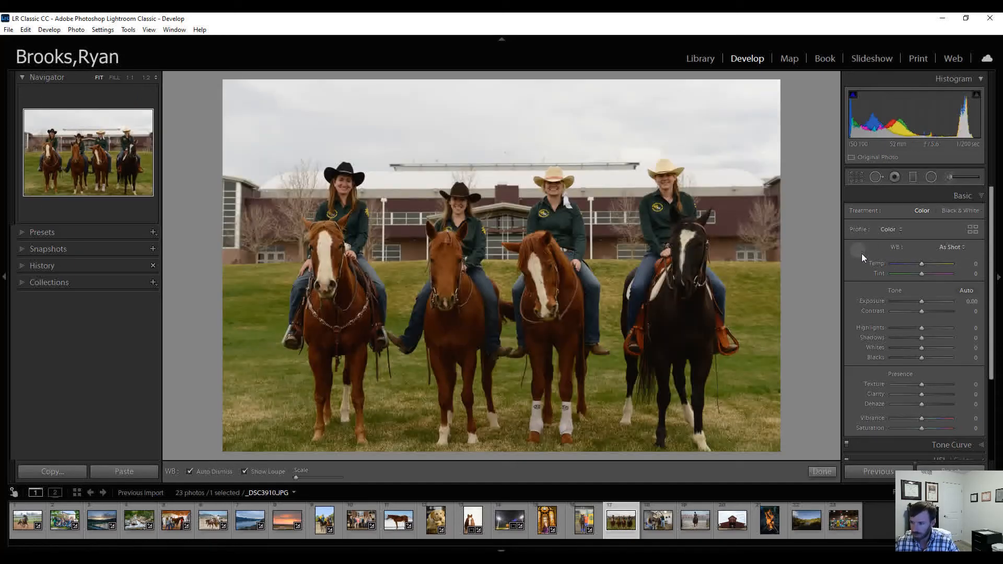
click(736, 179)
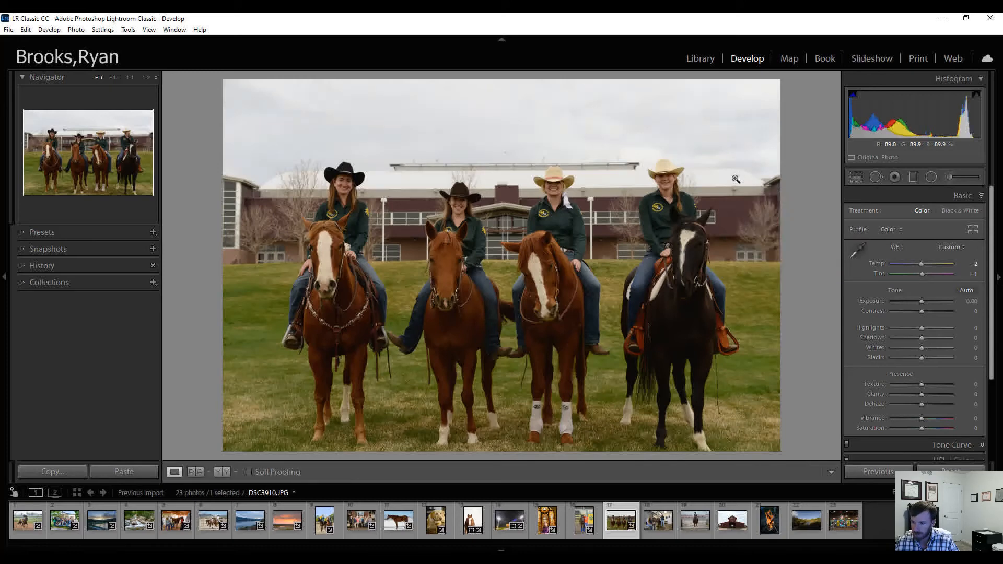
Try the Auto white balance on the four-rider photo and return to the Custom setting
click(948, 245)
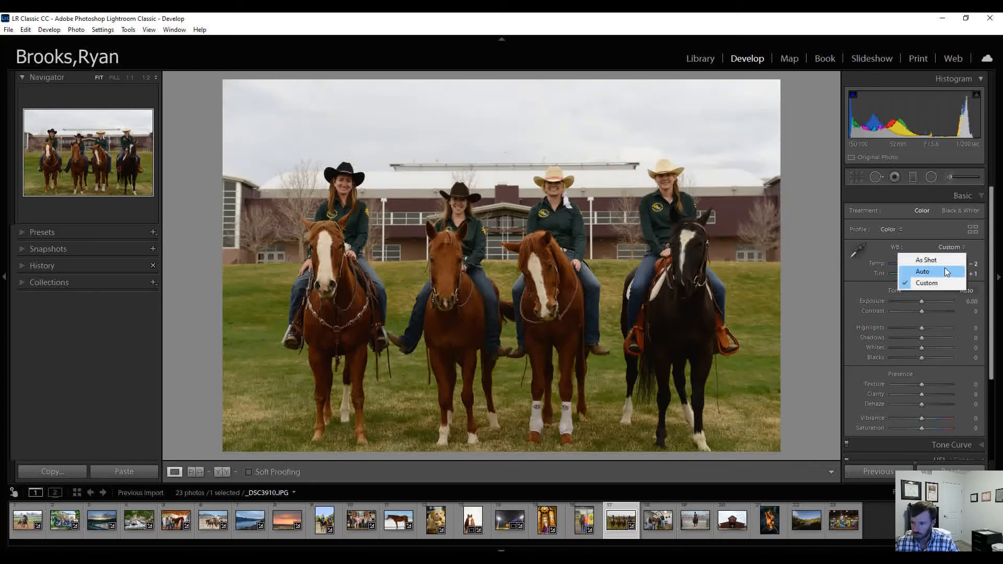
click(944, 271)
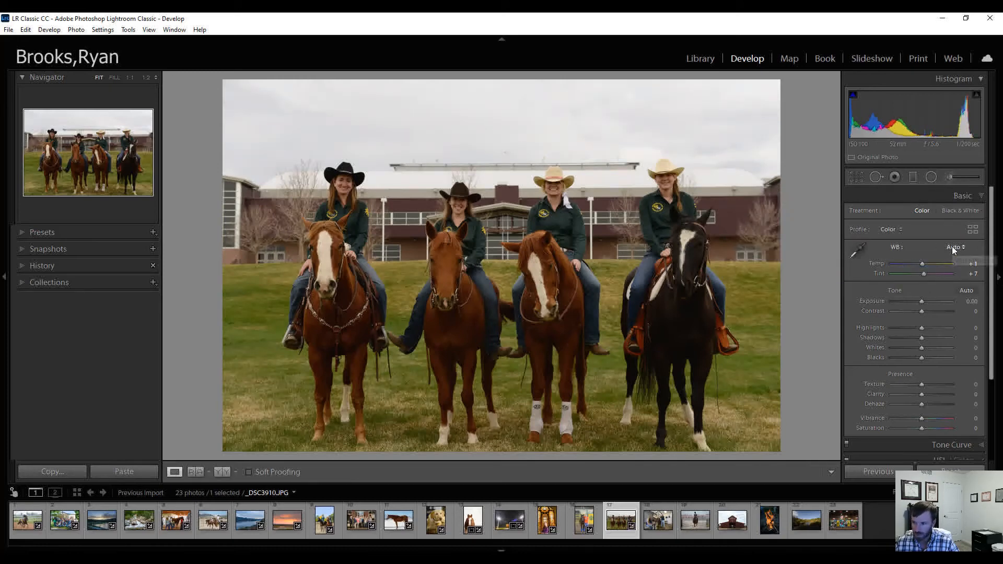
click(954, 247)
click(926, 283)
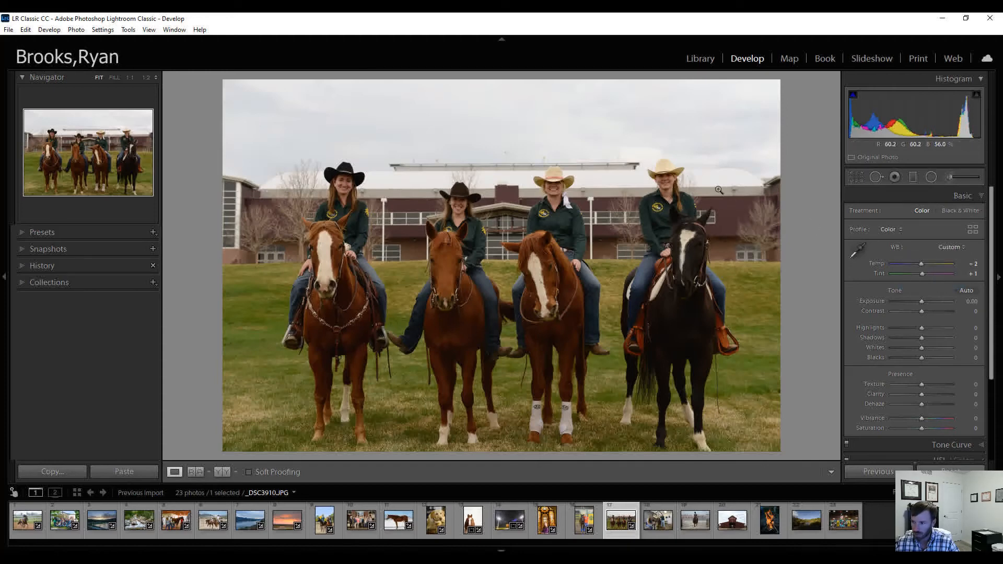
Resample the four-rider photo's white balance from the pale building roof and set the exposure to +0.50
click(858, 252)
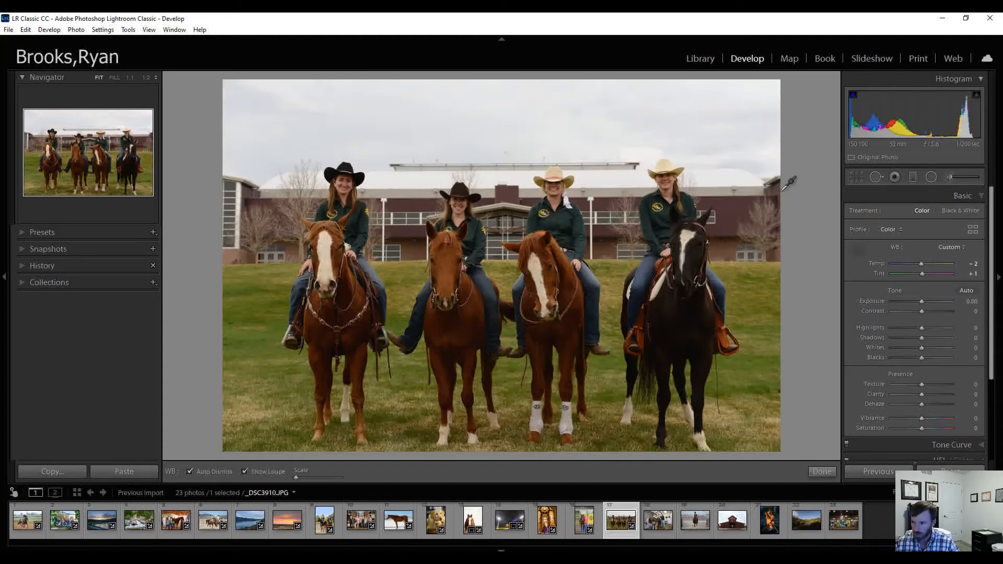
click(732, 178)
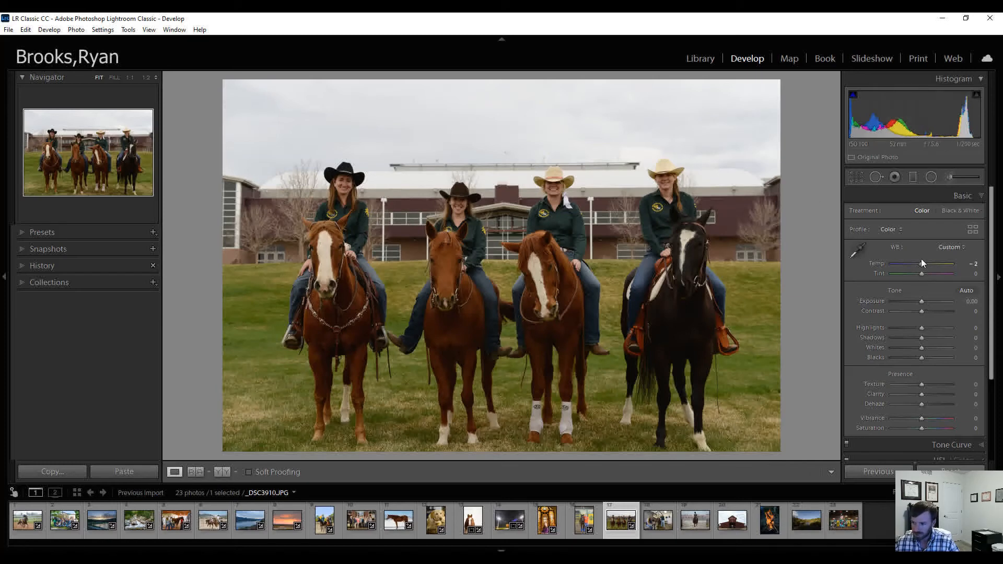
drag(922, 300, 923, 301)
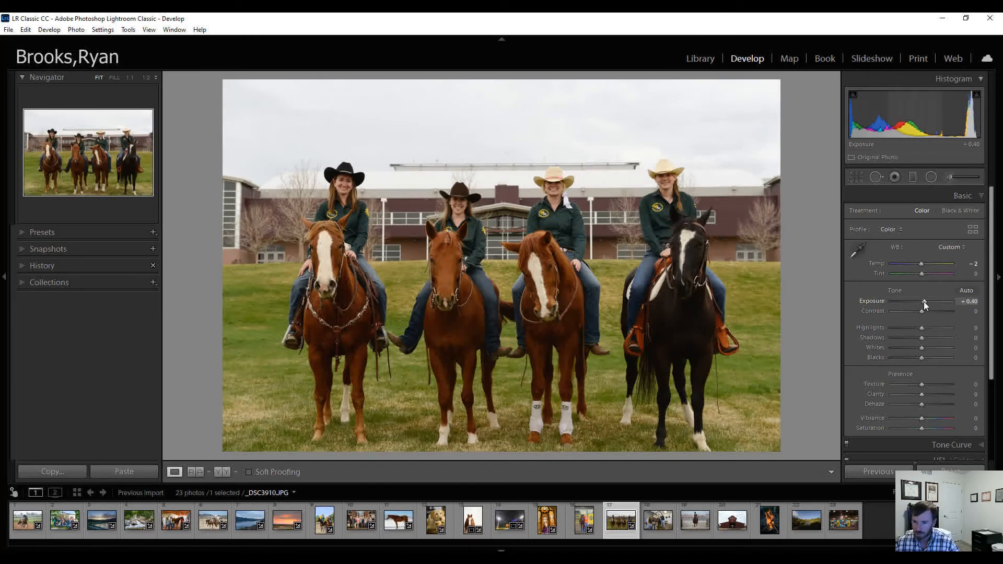
key(Up)
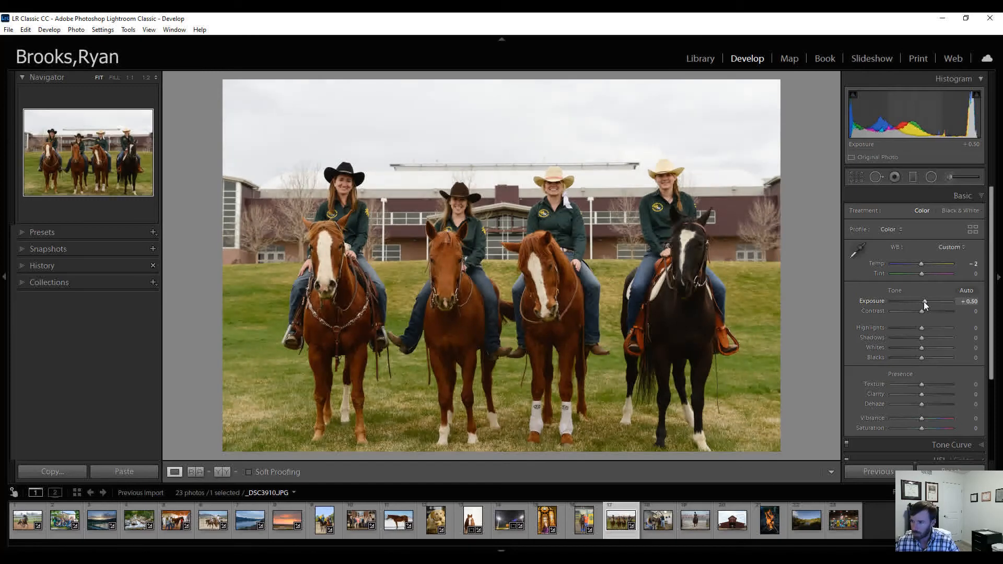
Raise the four-rider photo's shadows to +60
key(Down)
key(Up)
key(Up)
key(Up)
key(Up)
key(Up)
key(Up)
key(Up)
key(Up)
key(Up)
key(Up)
key(Up)
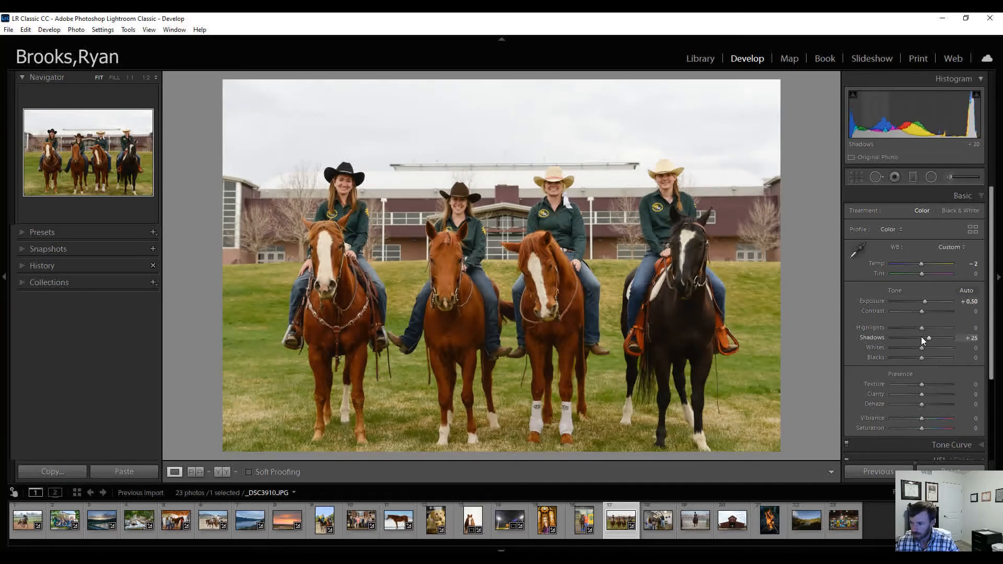
key(Up)
Reduce the four-rider photo's highlights to −35
key(Down)
key(Down)
key(Down)
key(Down)
key(Down)
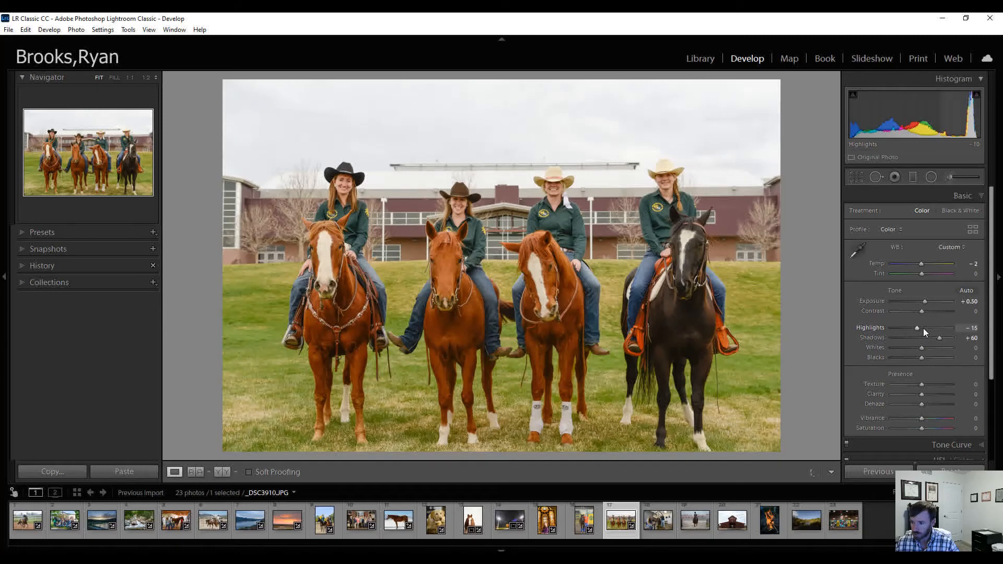
key(Down)
key(Down)
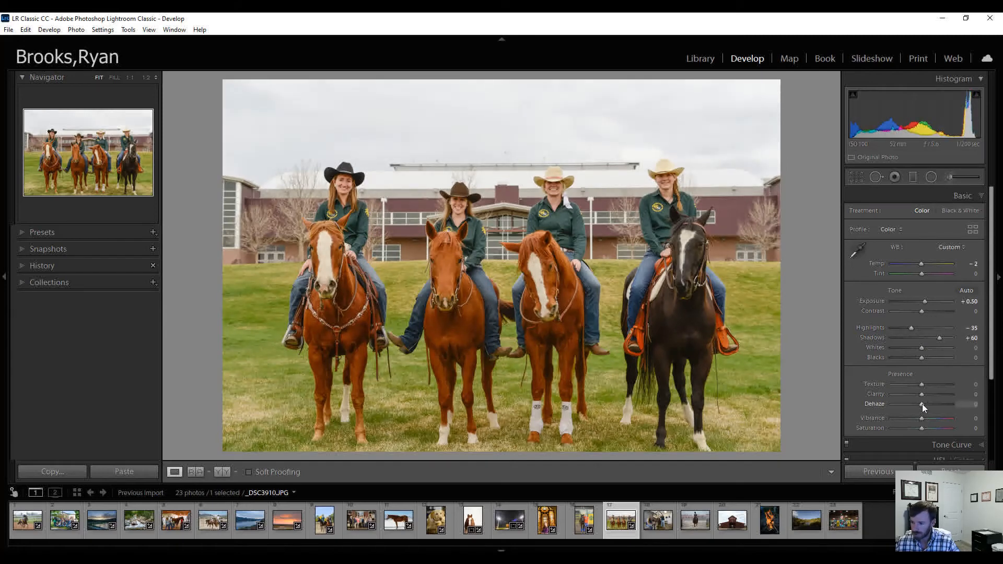
Set the four-rider photo's Dehaze to +10 and its vibrance to +10
key(Up)
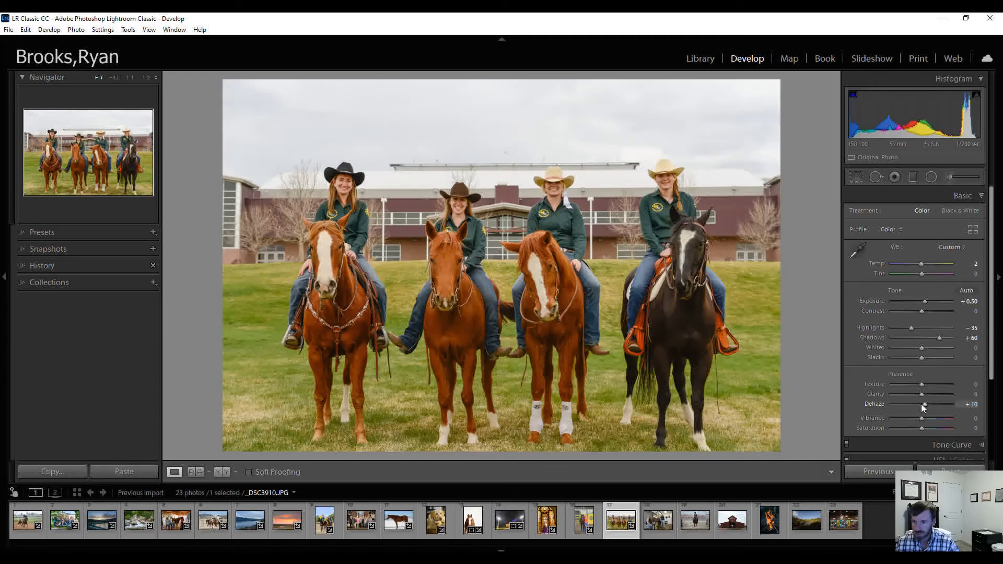
key(Up)
key(Up)
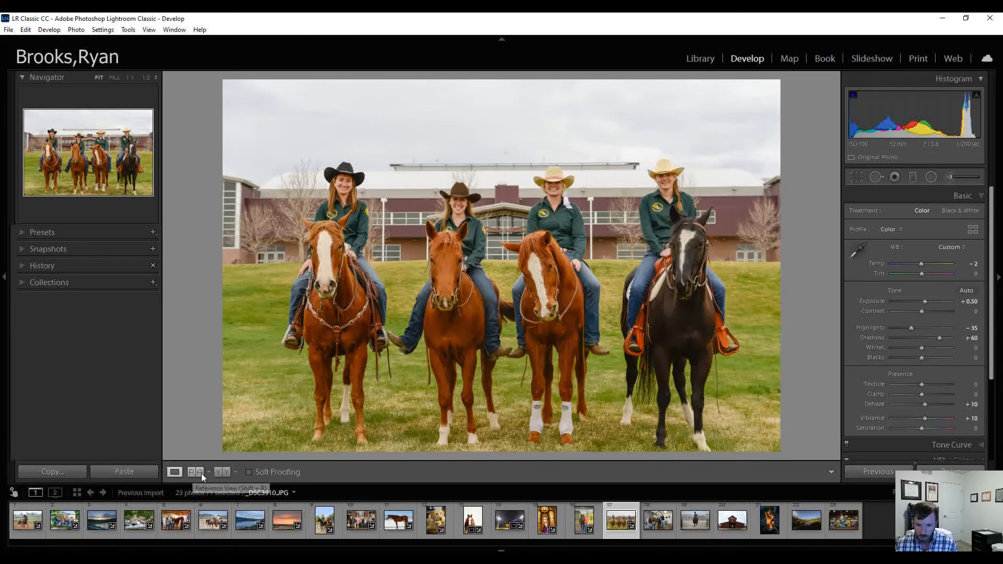
Compare the four-rider photo before and after side by side and return to the single-photo view
click(217, 473)
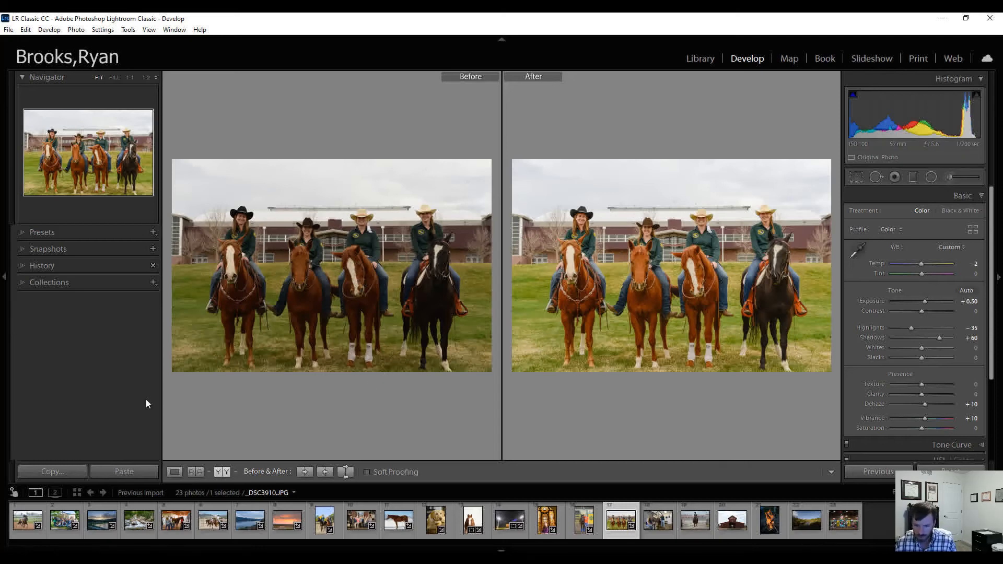
click(174, 472)
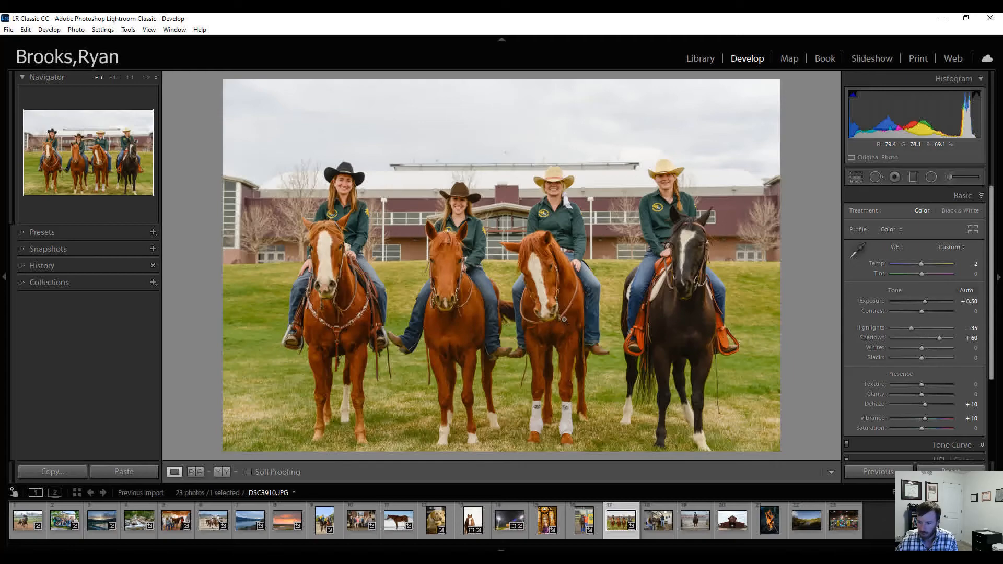
Switch to the indoor photo of the seated woman and the man examining a horse, and set its exposure to +0.20
key(Right)
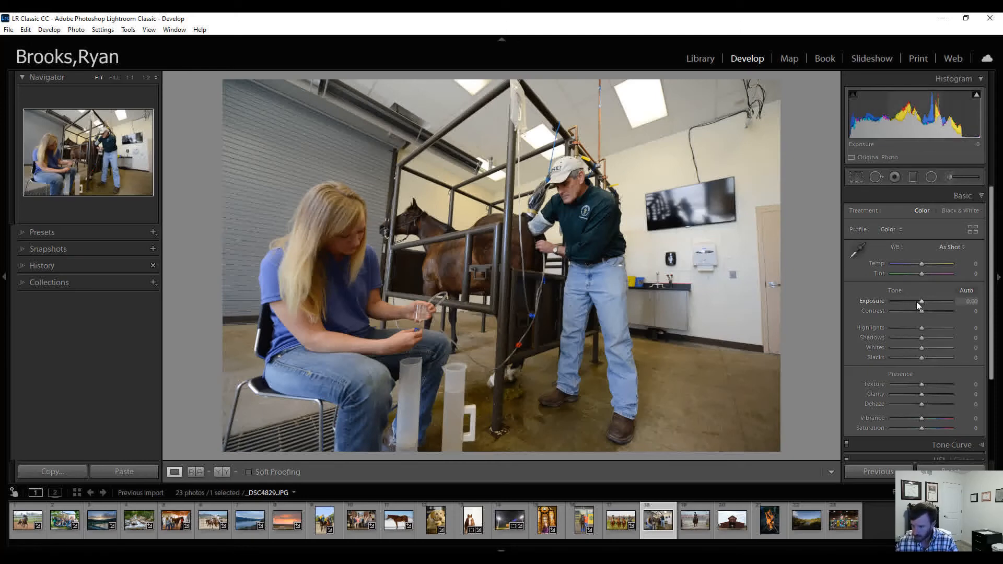
drag(922, 302, 923, 303)
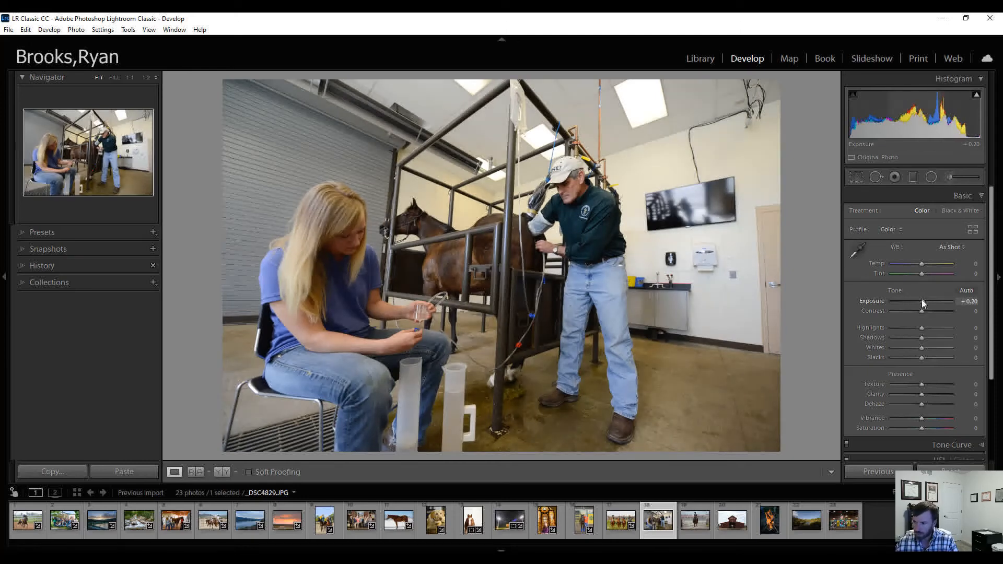
Set the indoor horse exam photo's exposure to +0.50, contrast to +5 and highlights to −35
drag(922, 302, 924, 303)
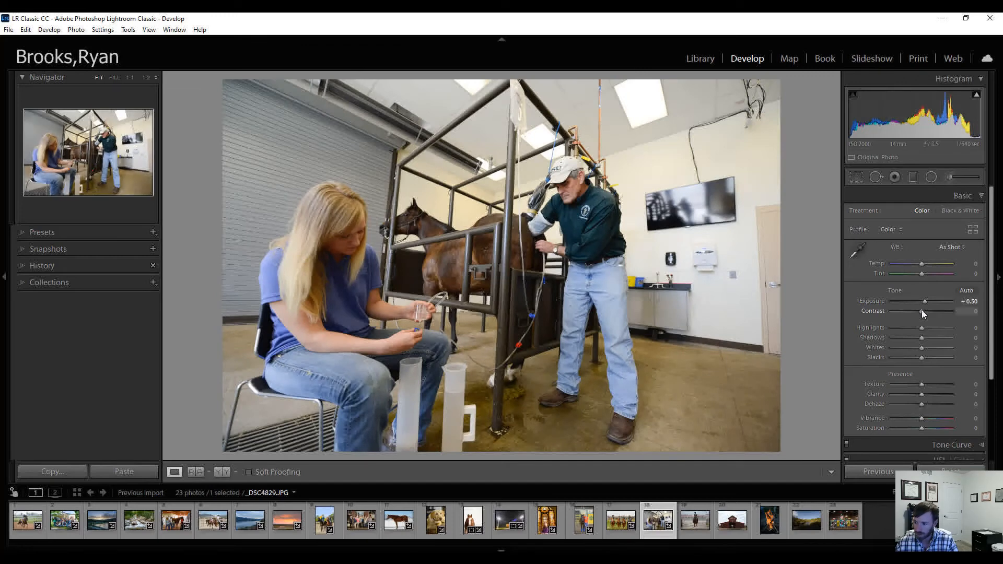
drag(922, 310, 919, 327)
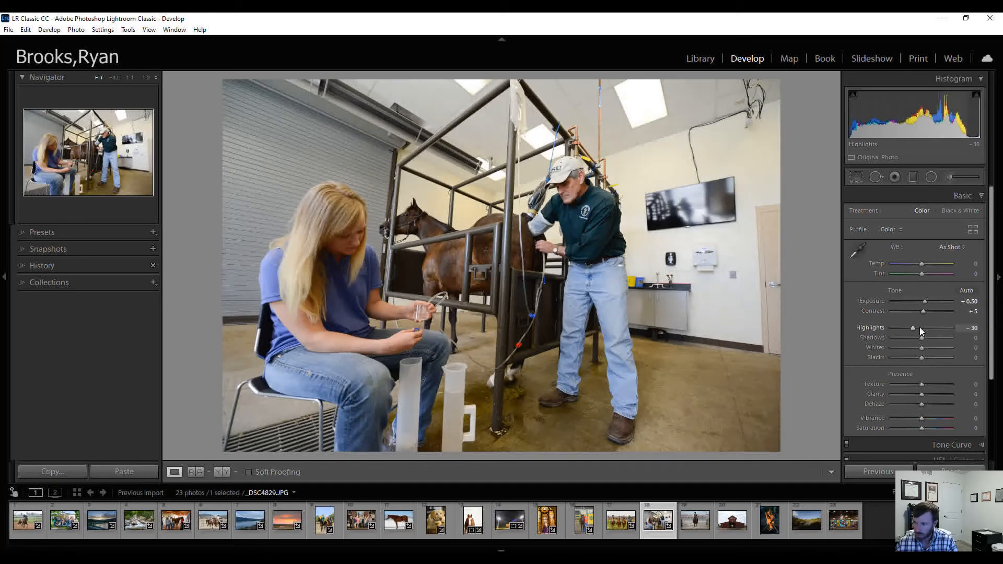
key(Down)
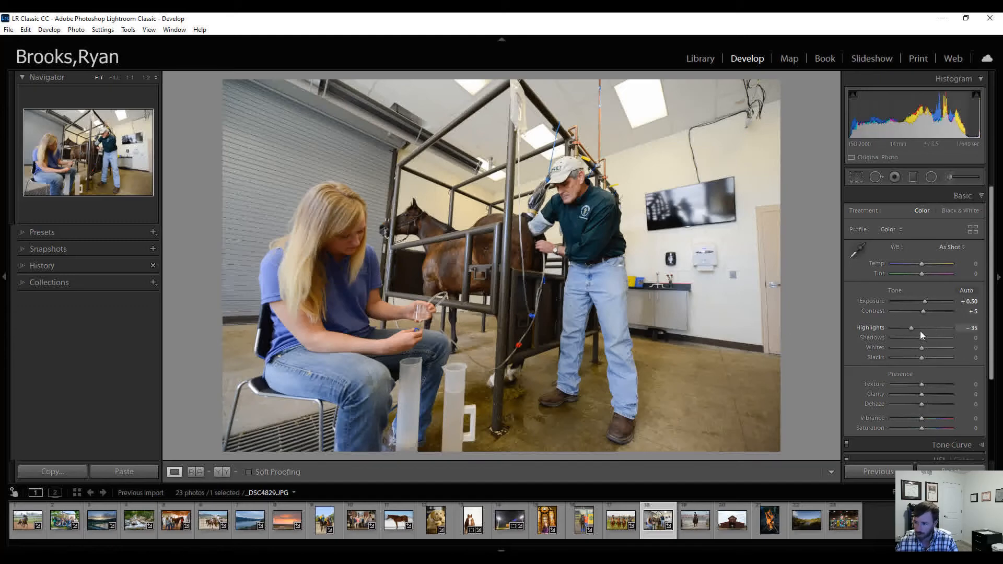
Raise the indoor photo's shadows to +45 and reduce its highlights to −45
key(Up)
key(Up)
key(Up)
key(Up)
key(Up)
key(Up)
key(Up)
key(Up)
key(Up)
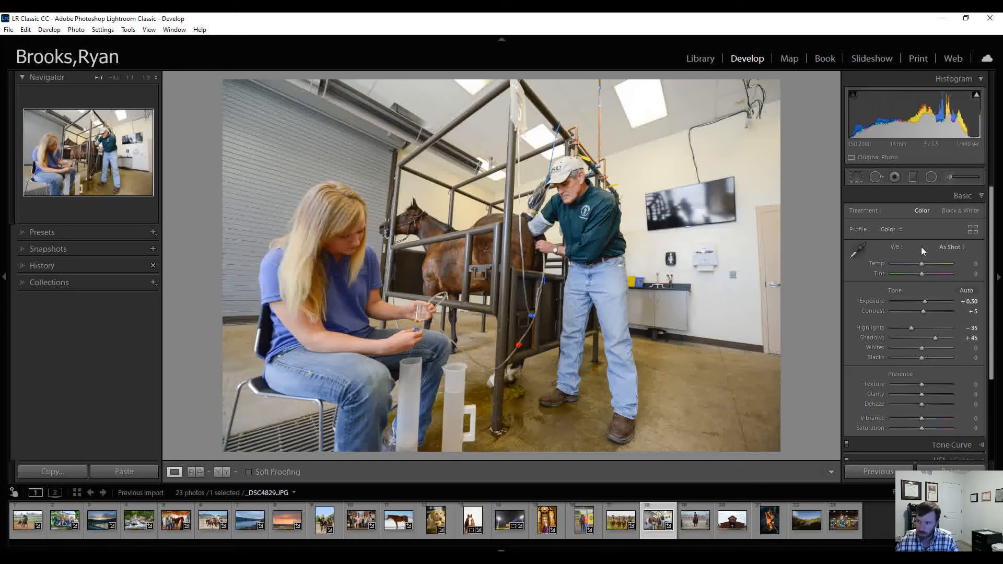
key(Down)
key(Down)
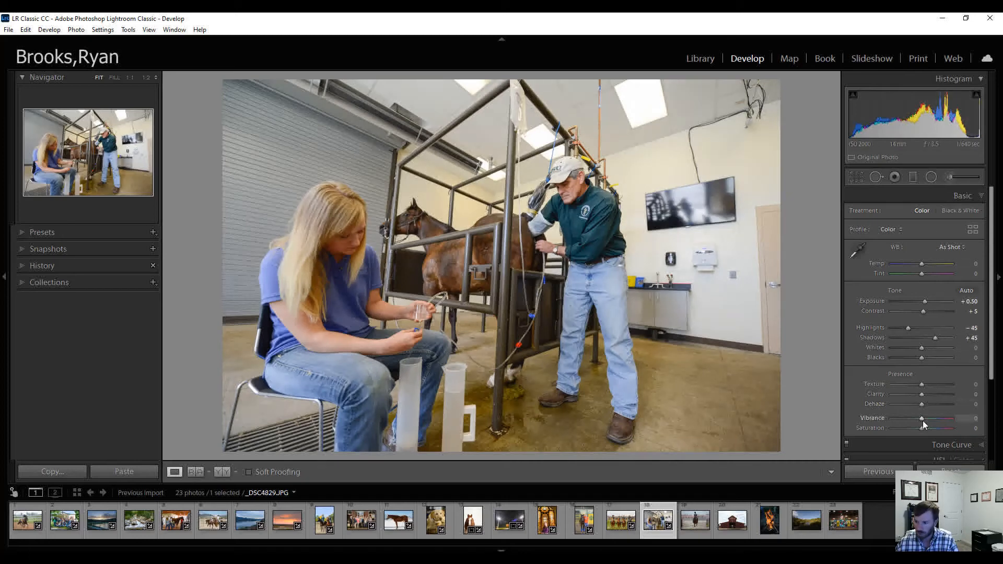
Set the indoor photo's vibrance to +10 and compare it before and after side by side, returning to the single-photo view
key(Up)
key(Up)
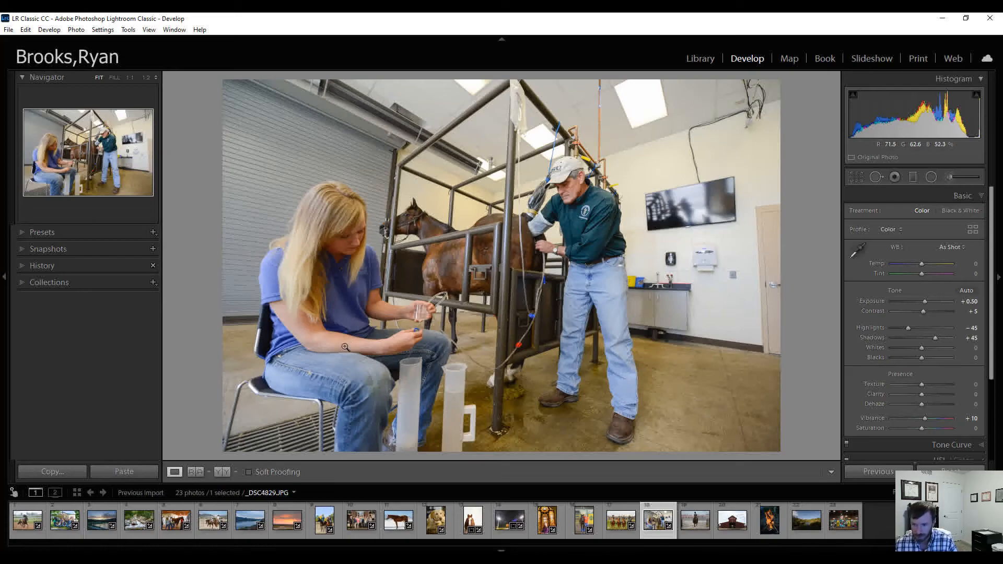
click(221, 472)
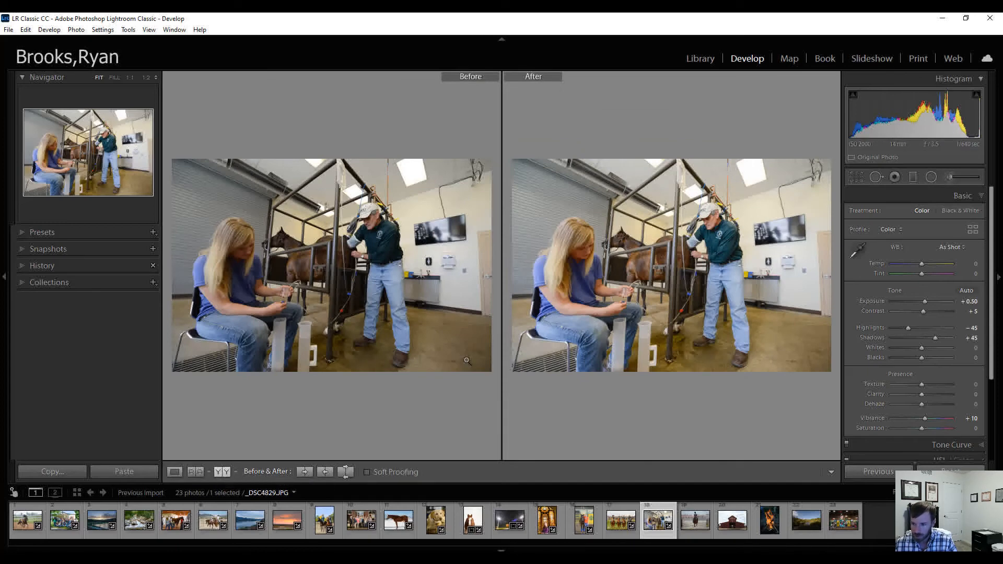
click(177, 472)
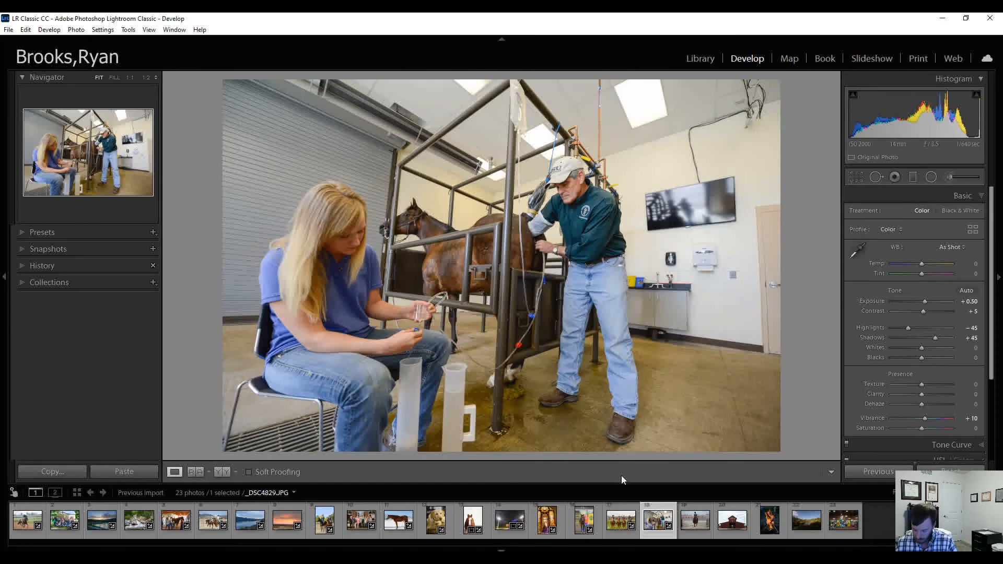
Switch to the photo of the rider jumping a horse over poles, and set its exposure to +0.40 and contrast to +10
key(Right)
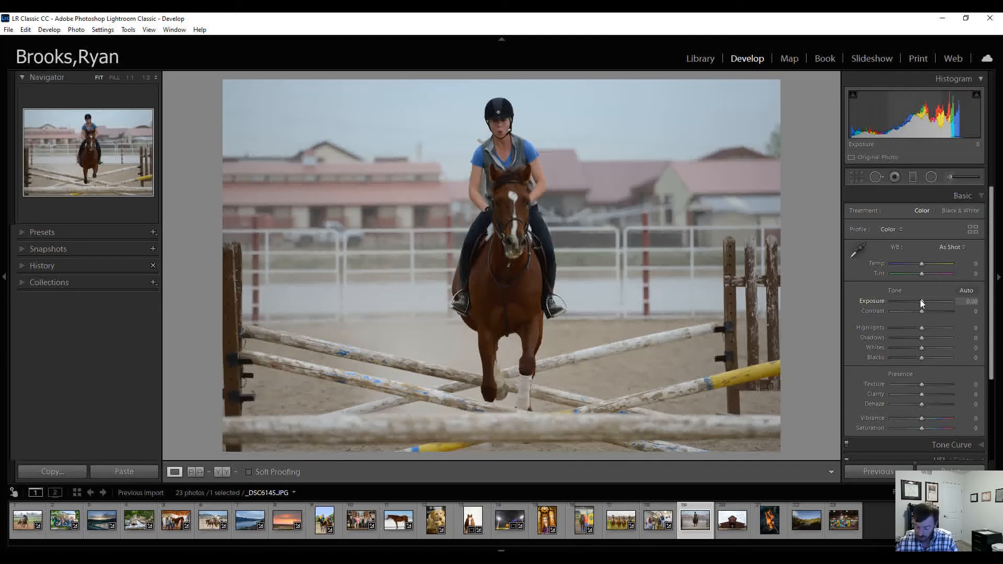
key(Up)
key(Up)
key(Up)
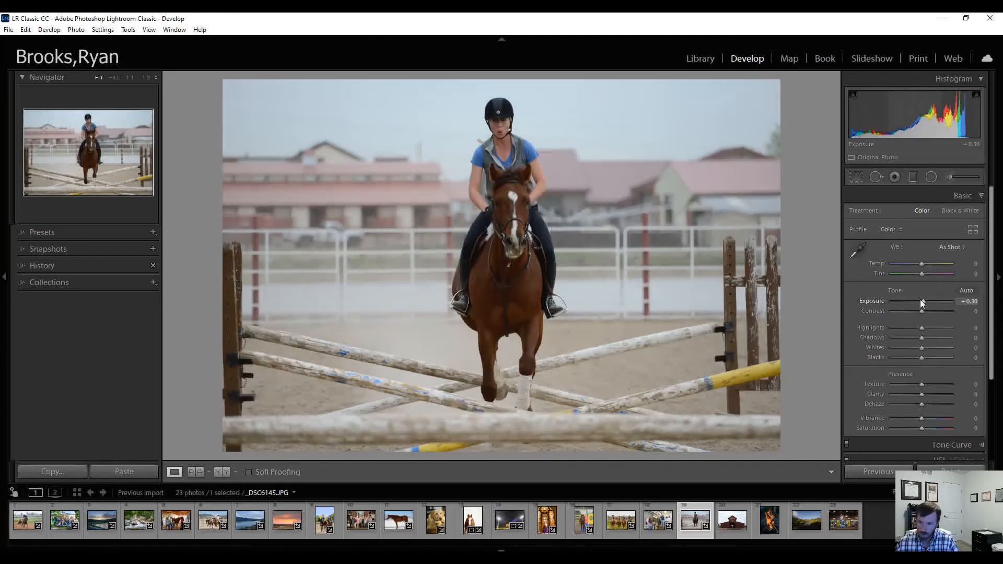
key(Up)
key(Up)
key(Down)
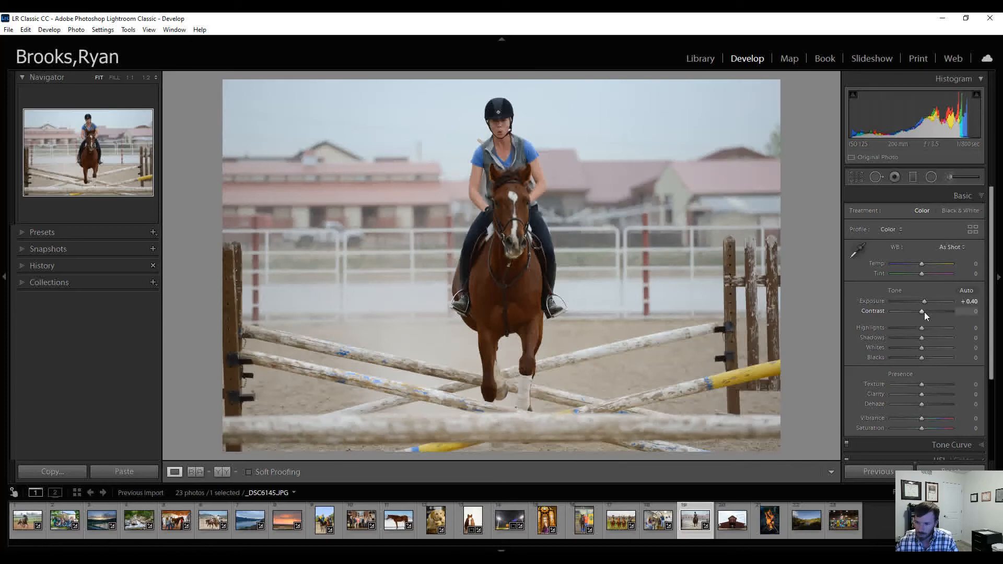
key(Up)
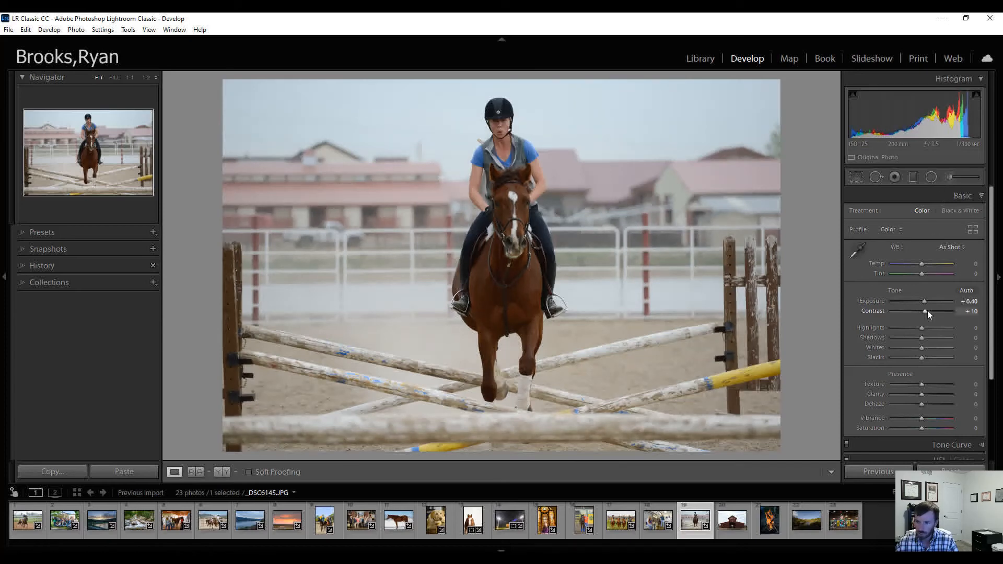
key(Up)
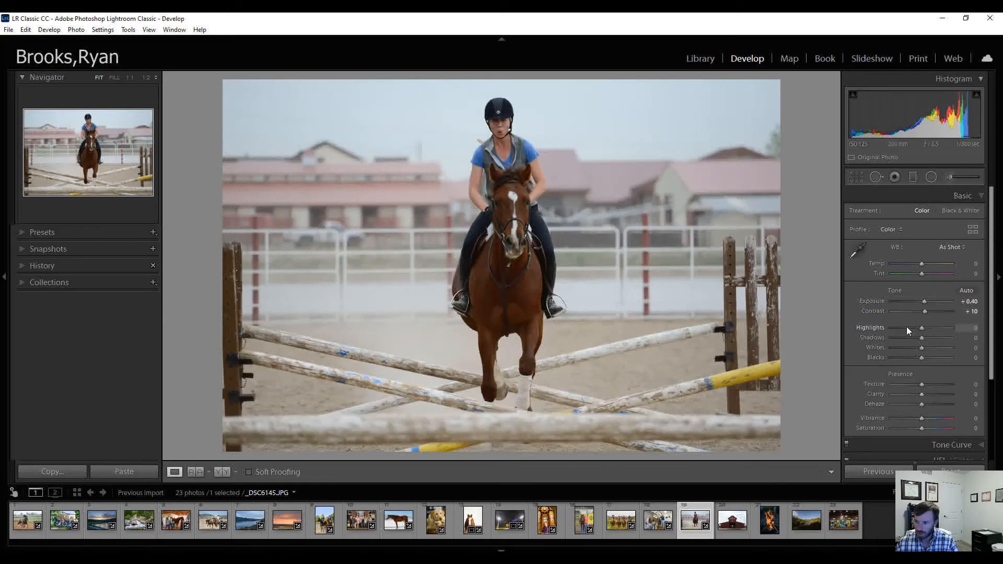
Set the jumping photo's shadows to +50, whites to −15 and vibrance to +10
scroll(920, 336, up, 8)
scroll(920, 337, up, 1)
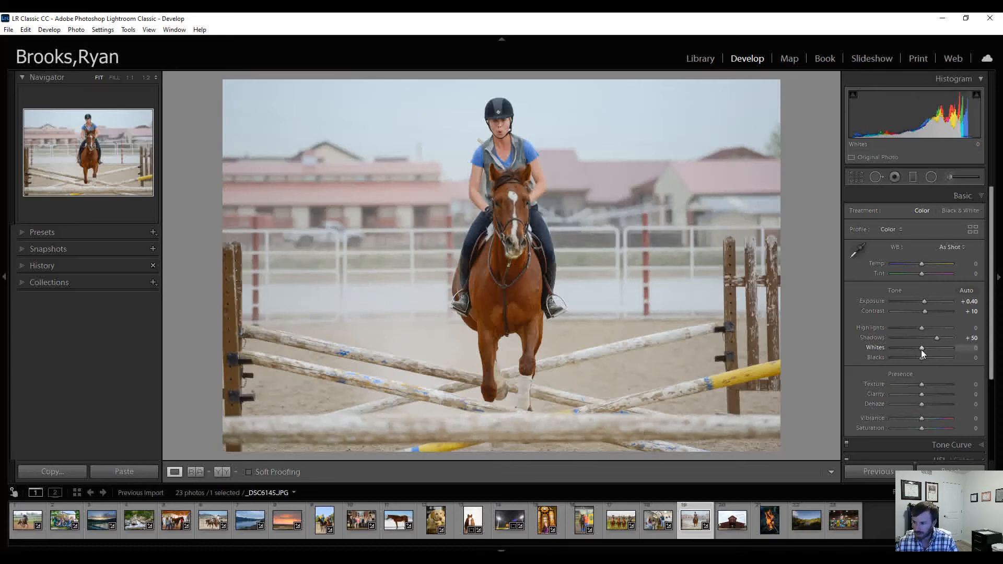
scroll(923, 349, down, 3)
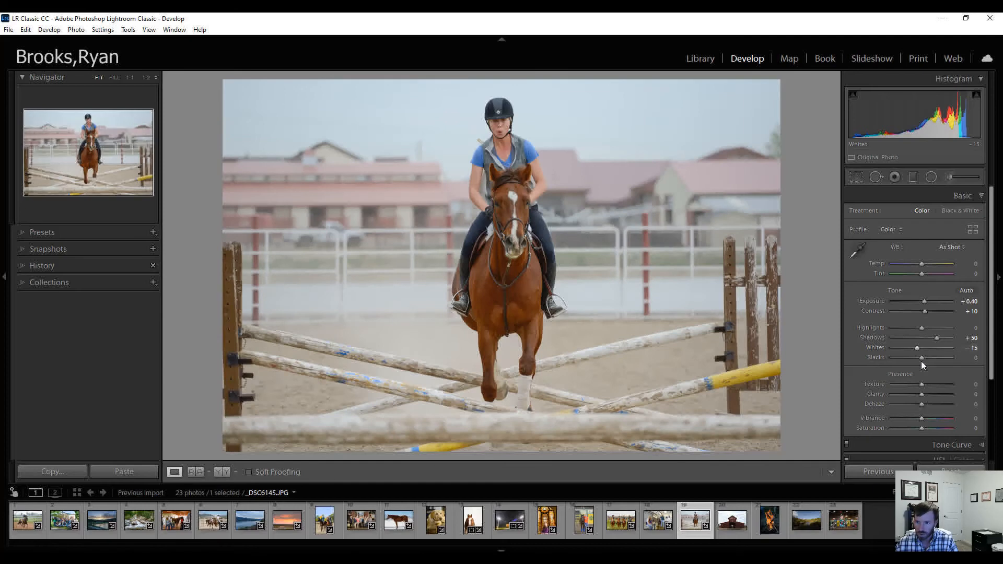
scroll(918, 415, up, 1)
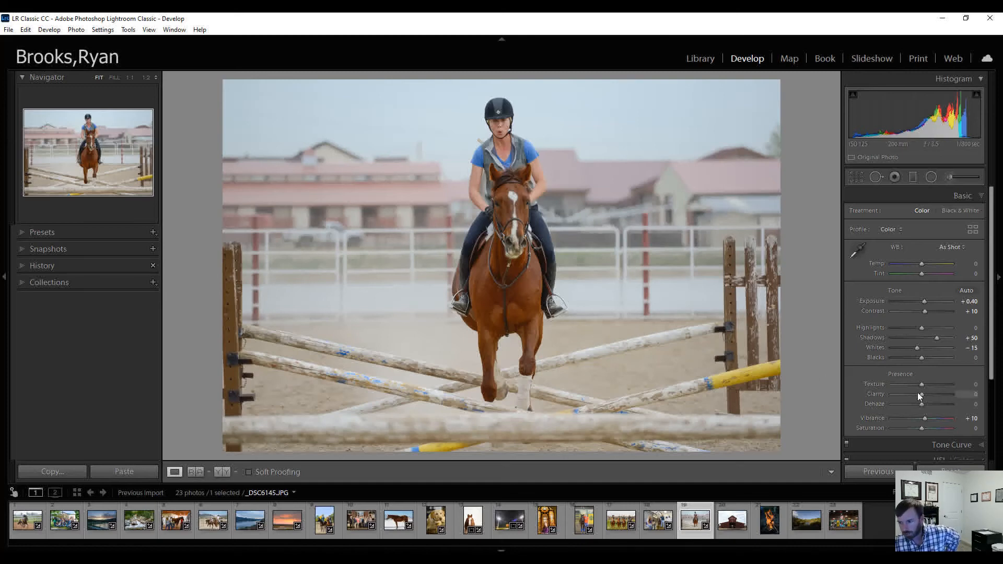
Set the jumping photo's Dehaze to +15
key(Up)
key(Up)
key(Up)
key(Up)
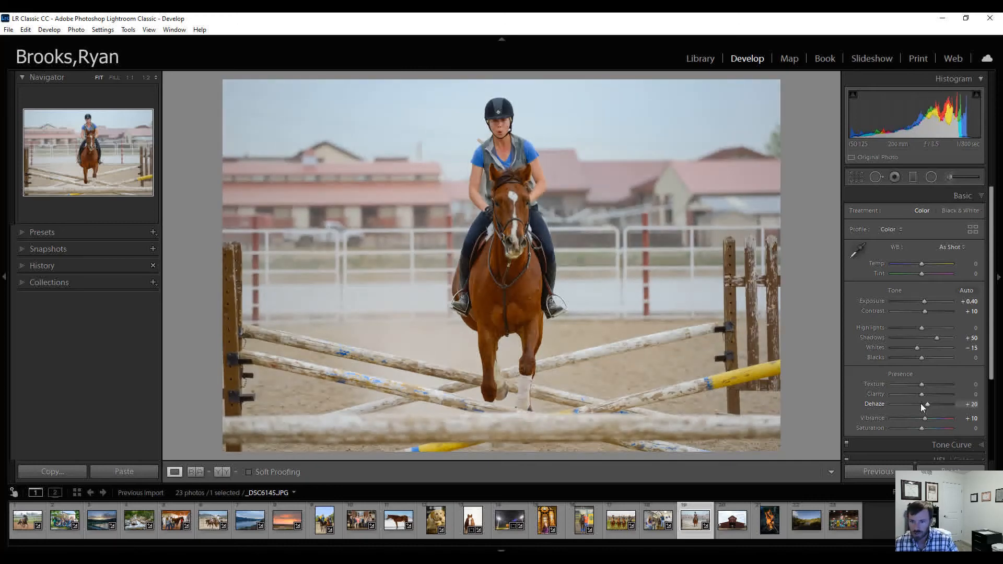
key(Up)
key(Down)
key(Down)
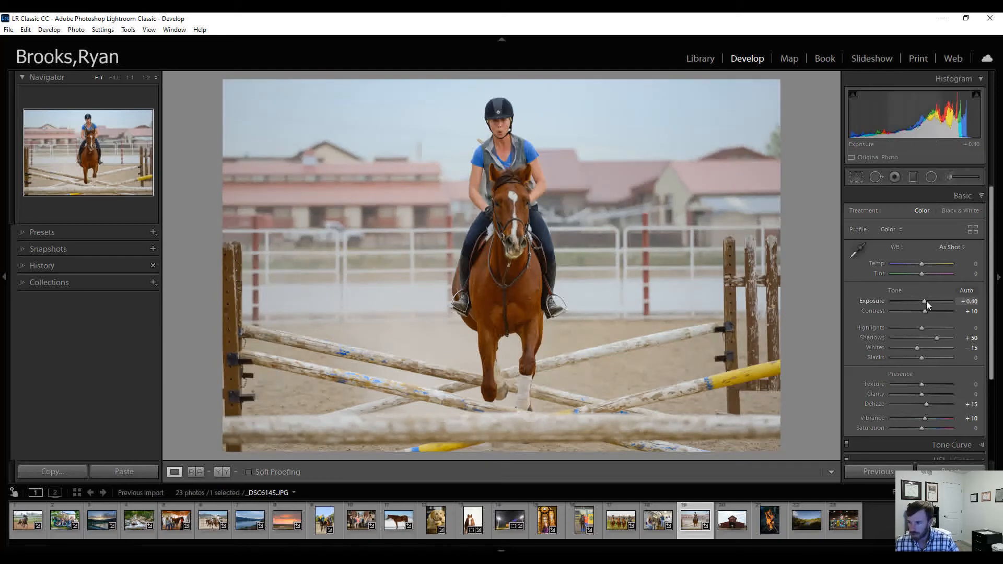
Raise the jumping photo's exposure to +0.50 and compare it before and after side by side, returning to the single-photo view
key(Up)
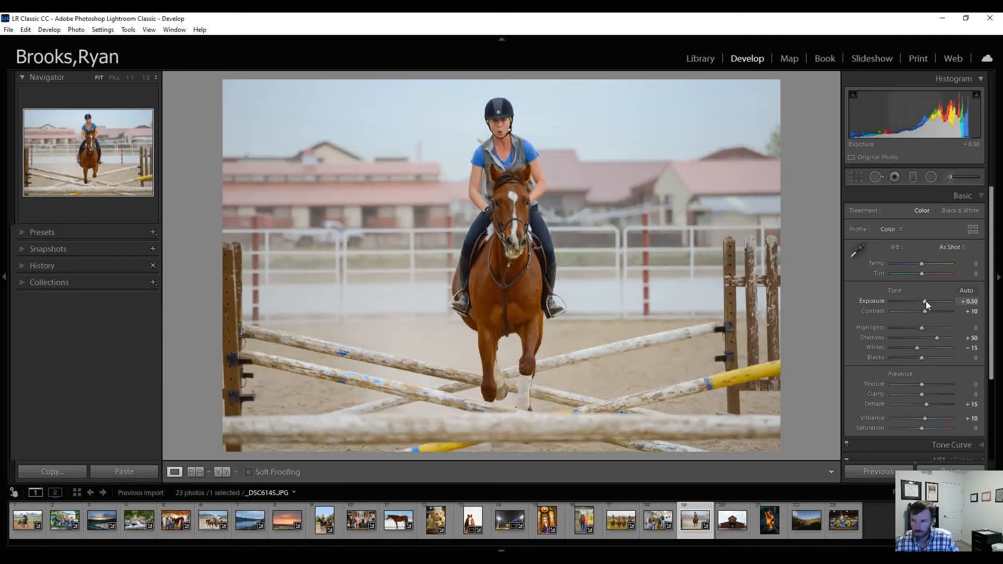
click(222, 472)
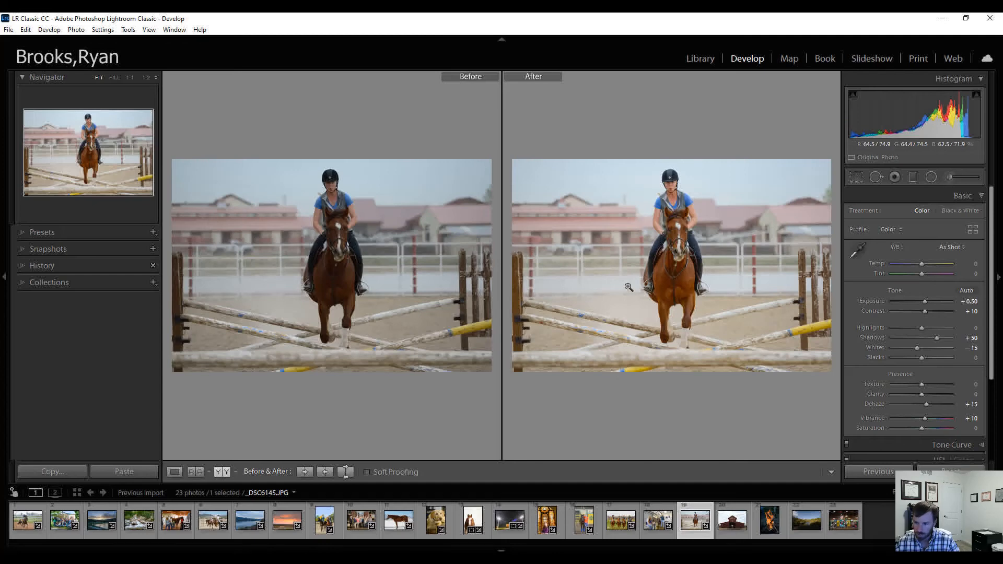
click(174, 472)
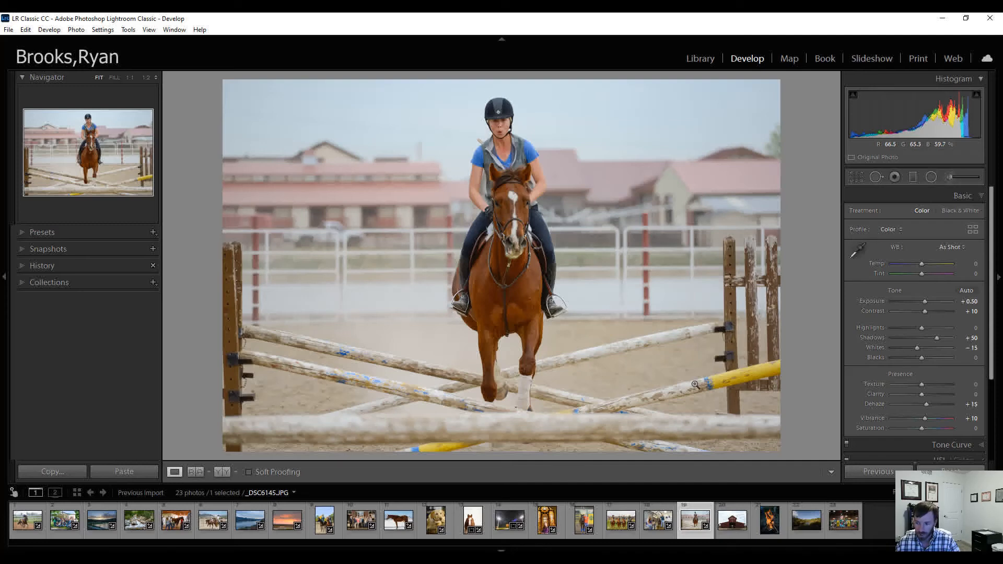
Switch to the red 6666 barn photo and set its exposure to +0.40
click(731, 527)
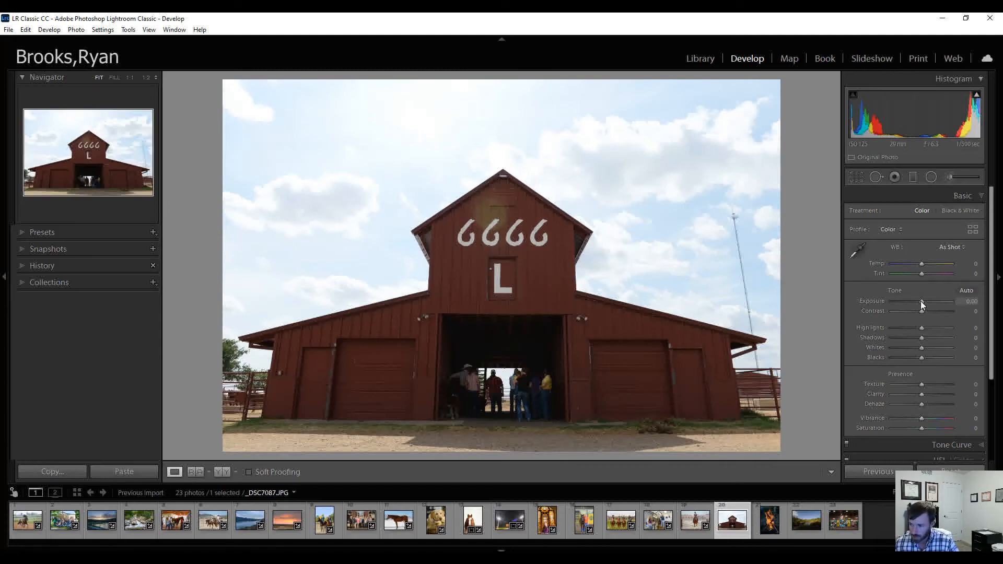
key(Up)
key(Up)
key(Up)
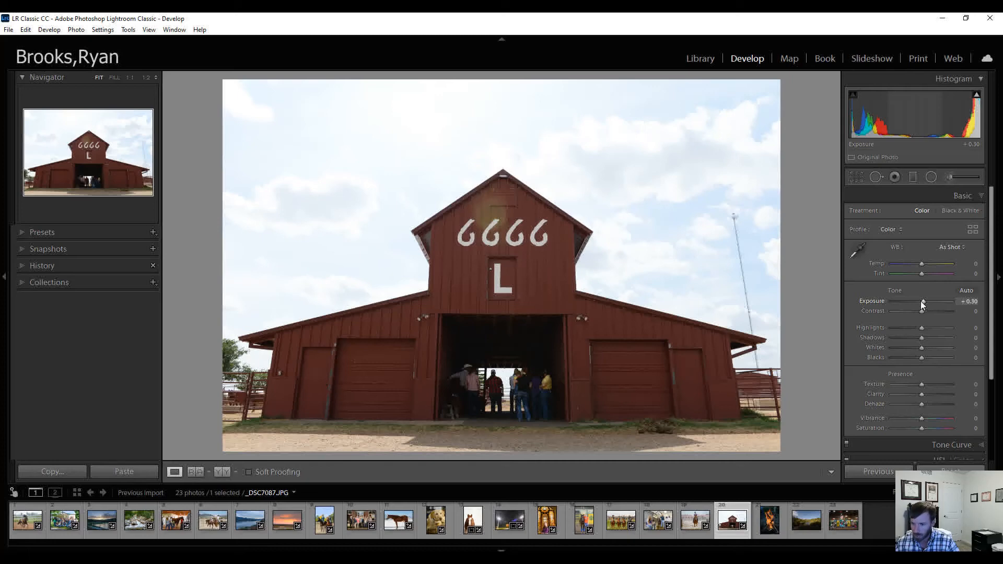
key(Up)
Reduce the barn photo's highlights to −55
key(Down)
key(Down)
key(Down)
key(Down)
key(Down)
key(Down)
key(Down)
key(Down)
key(Down)
key(Down)
key(Down)
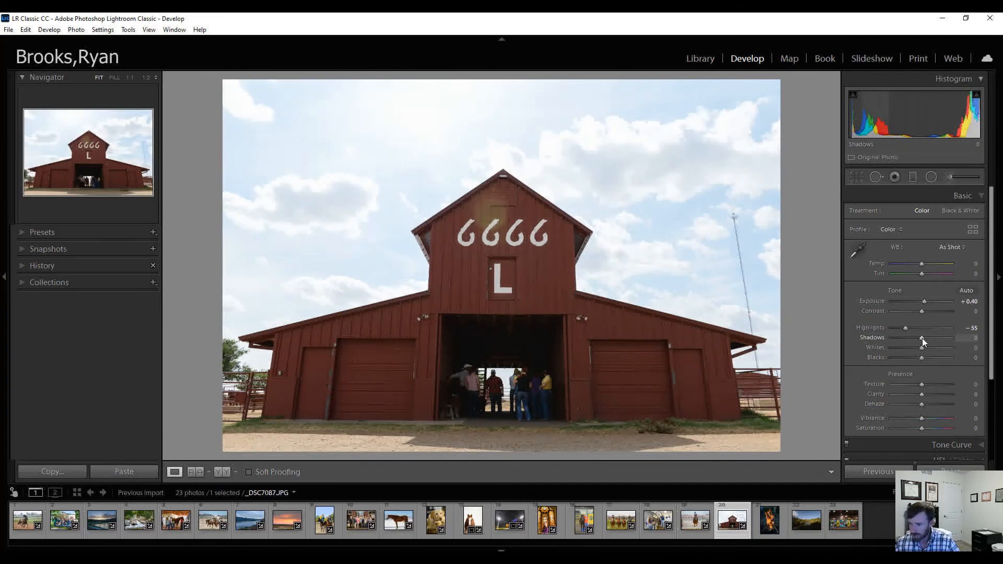
Set the barn photo's shadows to +30 and its vibrance to +10
key(Up)
key(Up)
key(Up)
key(Up)
key(Up)
key(Up)
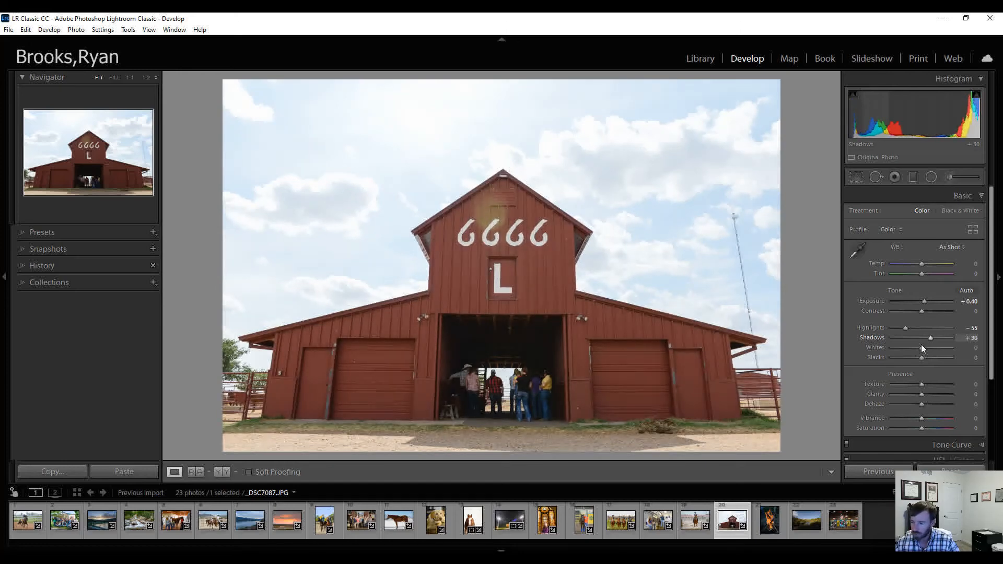
key(Up)
key(Up)
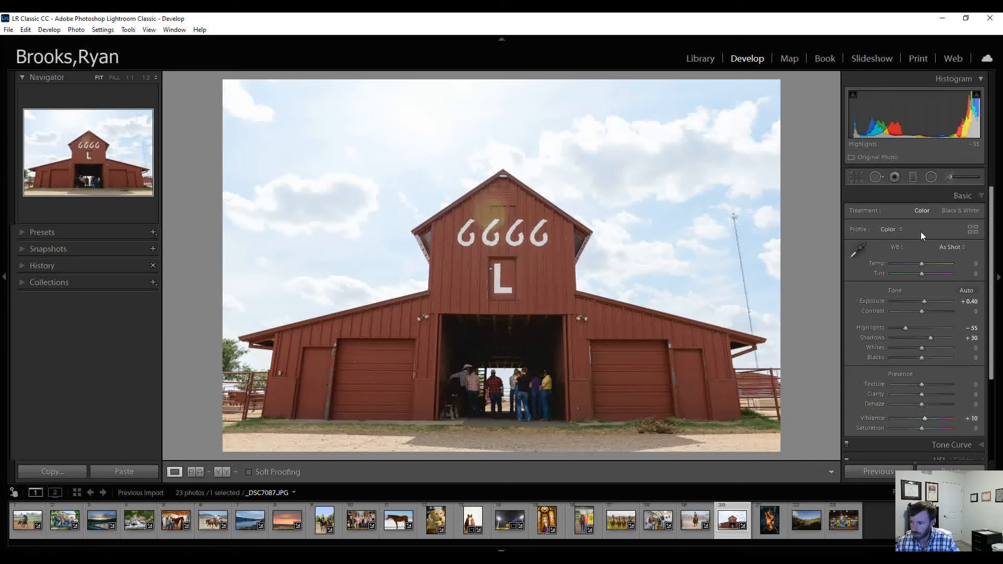
Add a graduated filter from the top edge of the barn photo down to the doorway, with exposure −0.90
click(913, 178)
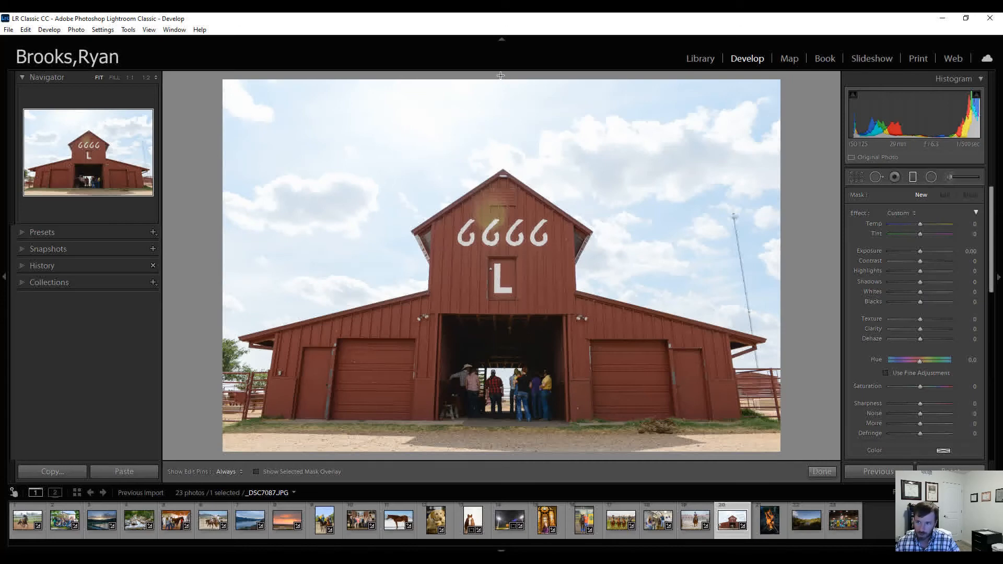
drag(501, 75, 508, 383)
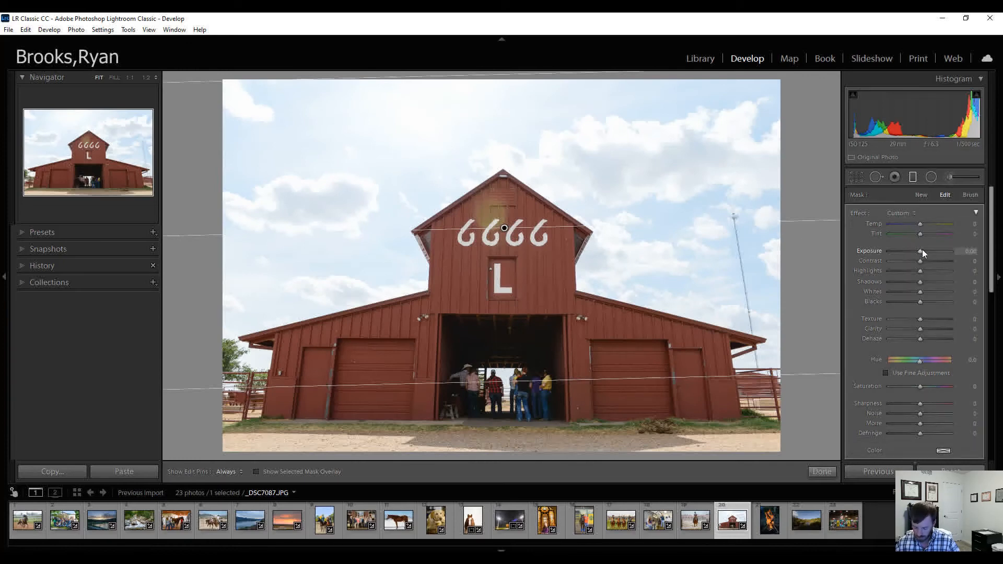
key(Down)
key(Down)
key(Down)
key(Down)
key(Down)
key(Down)
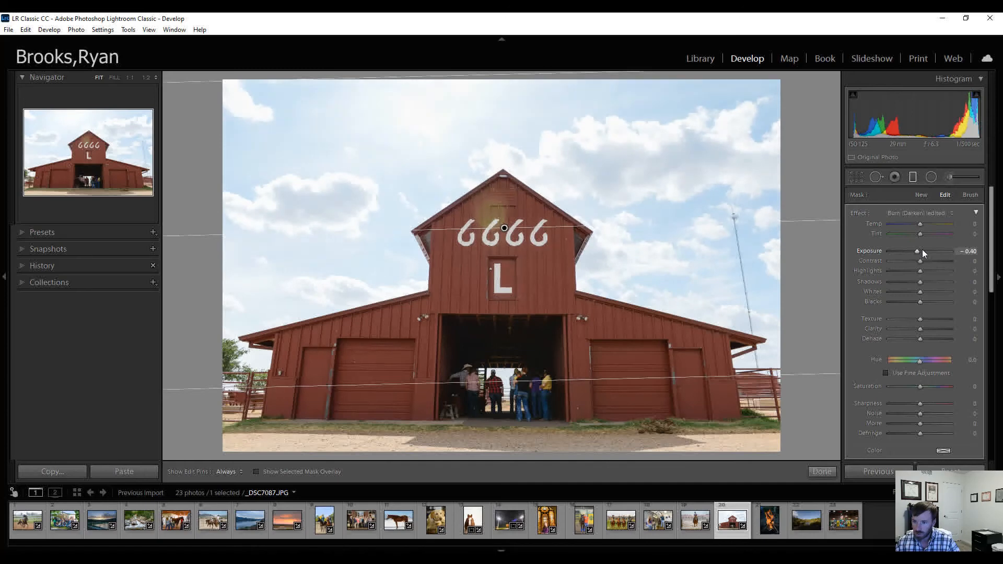
key(Down)
key(Down)
key(Down)
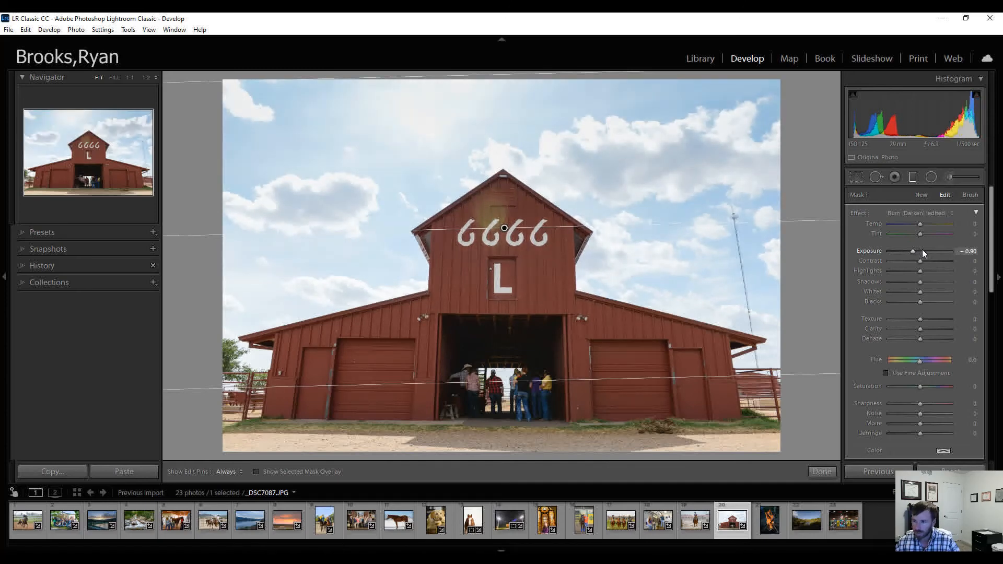
Set the graduated filter's highlights to −11, raise its saturation slightly, and finish the filter
key(Down)
key(Down)
key(Down)
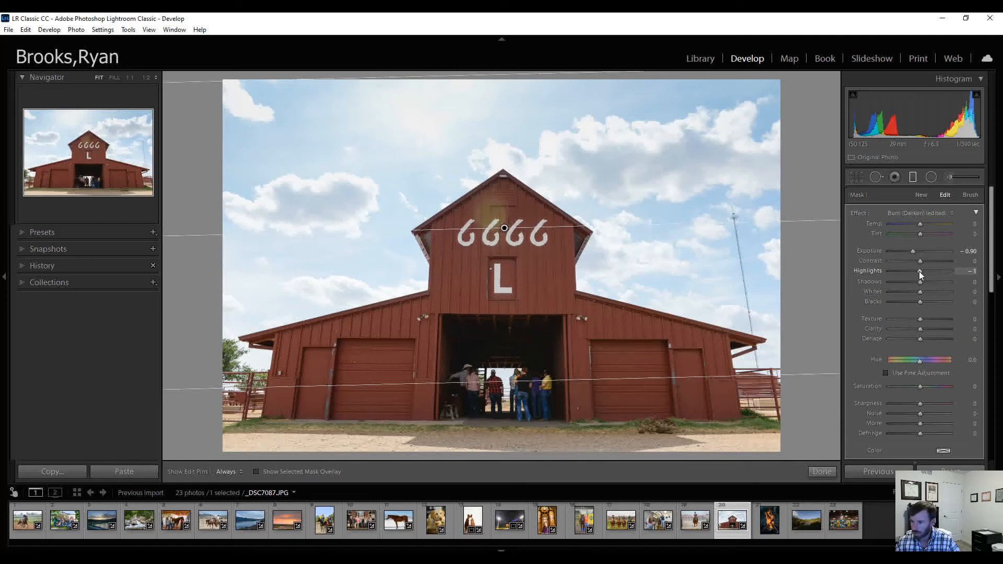
key(Down)
key(Down)
key(Down)
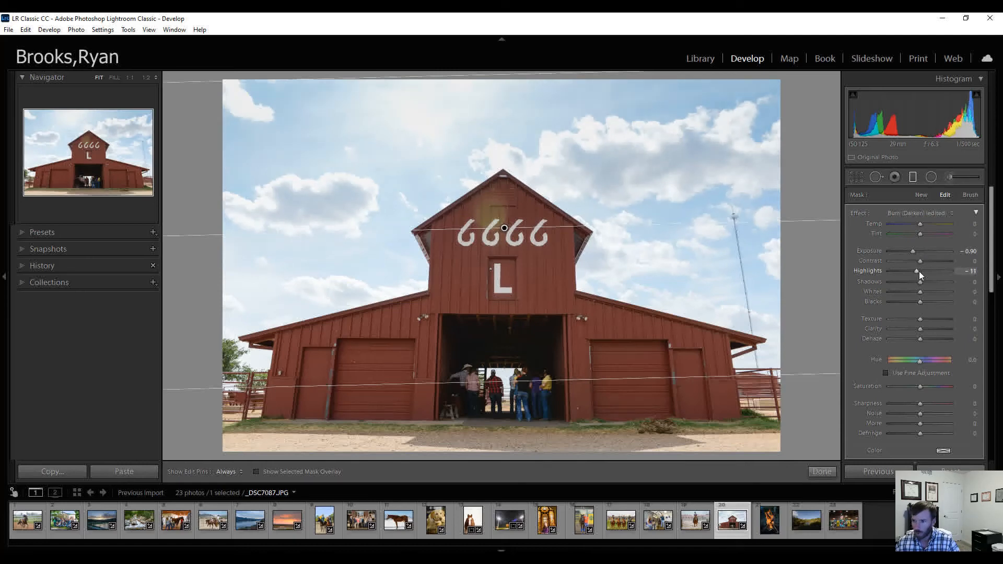
key(Up)
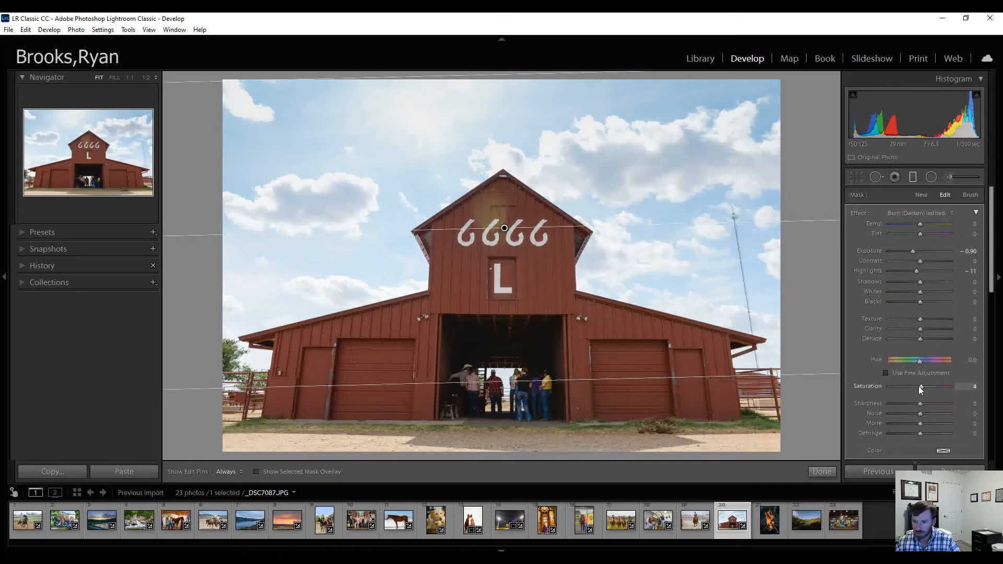
key(Up)
click(823, 469)
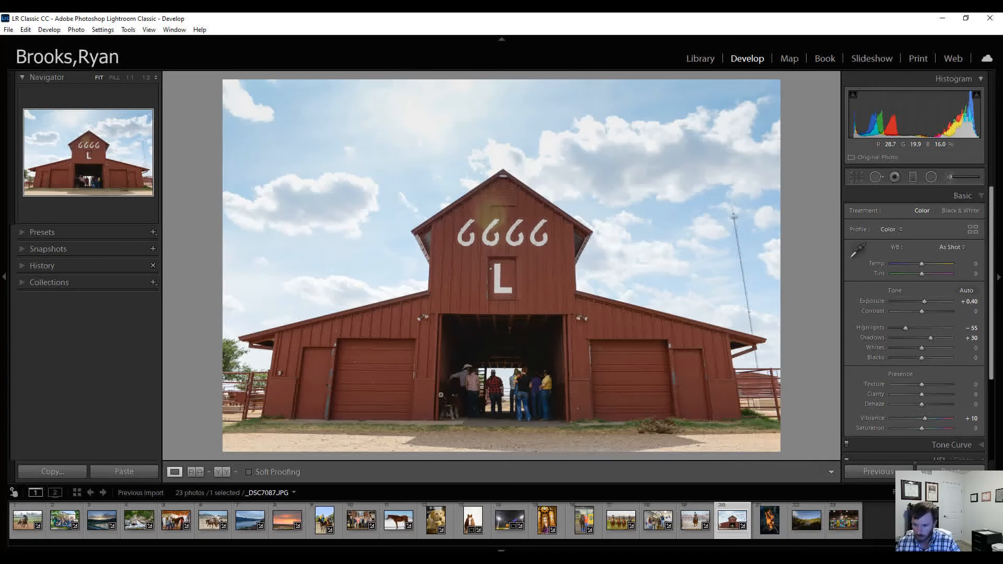
Paint over the barn's dark doorway and the people inside with an adjustment brush, with shadows at 59
click(950, 178)
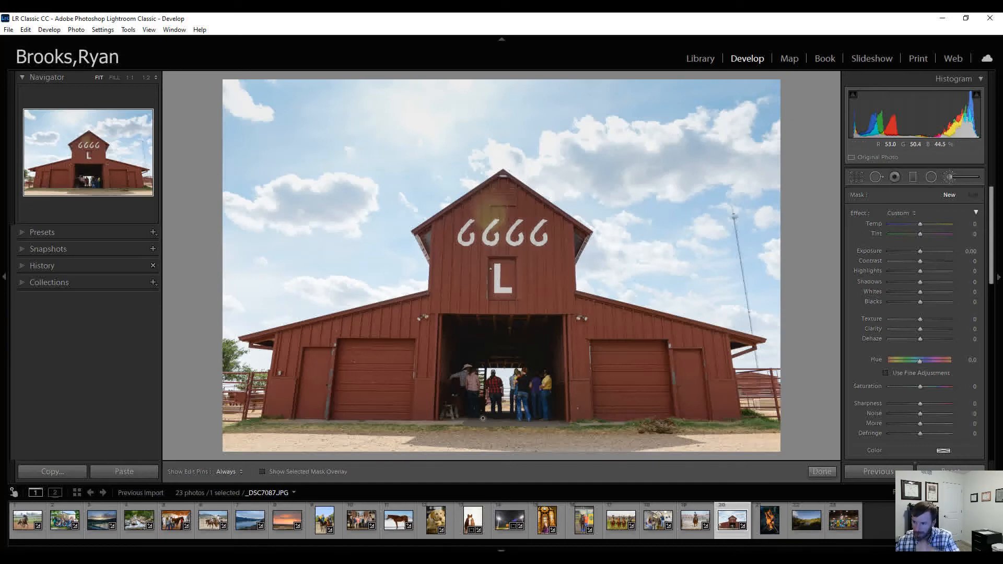
scroll(460, 400, up, 5)
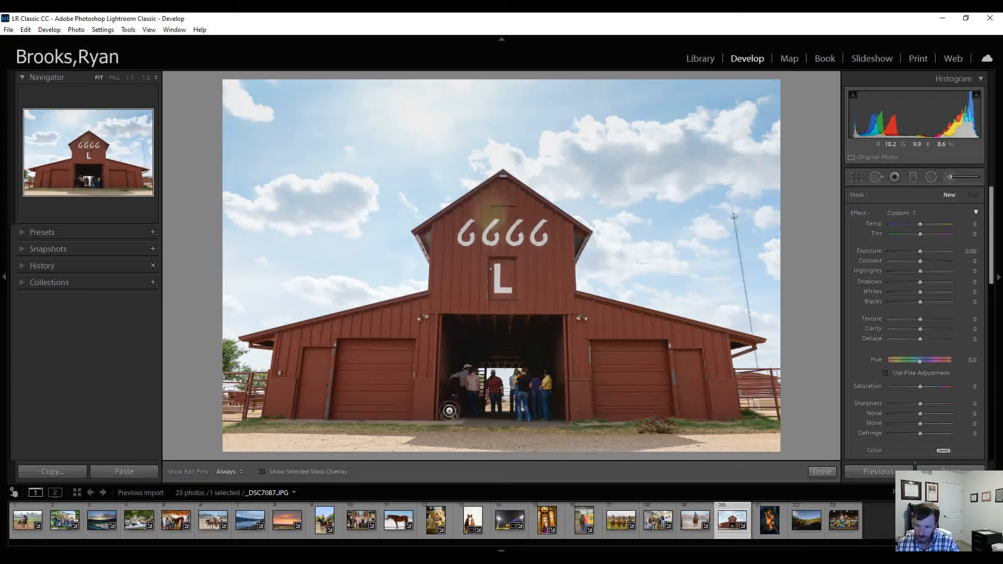
key(h)
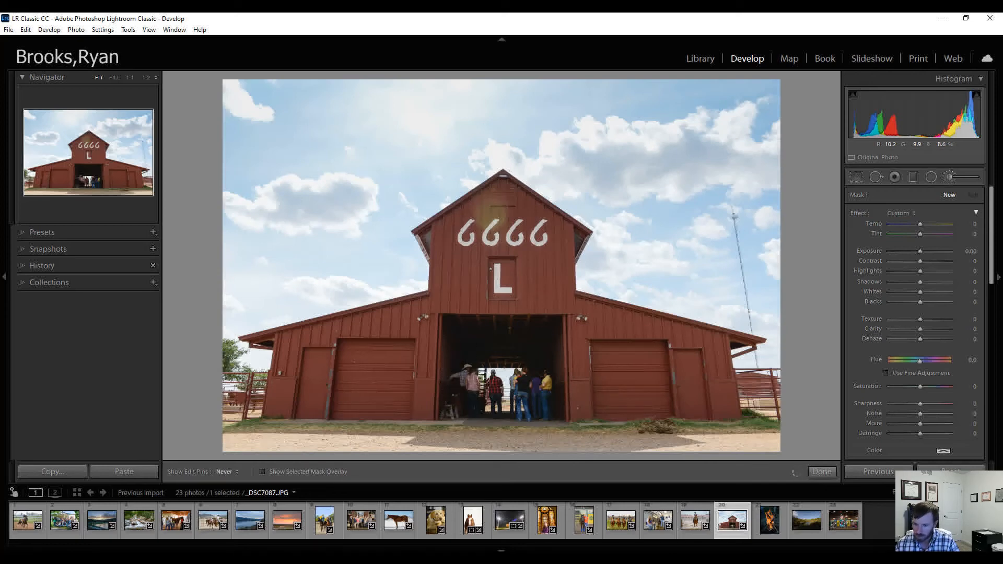
key(h)
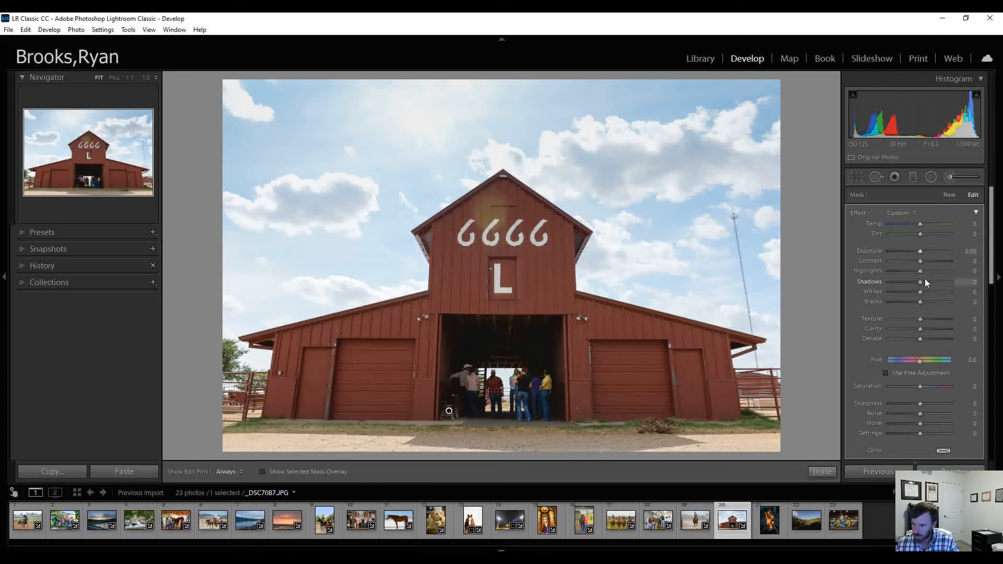
drag(933, 281, 938, 281)
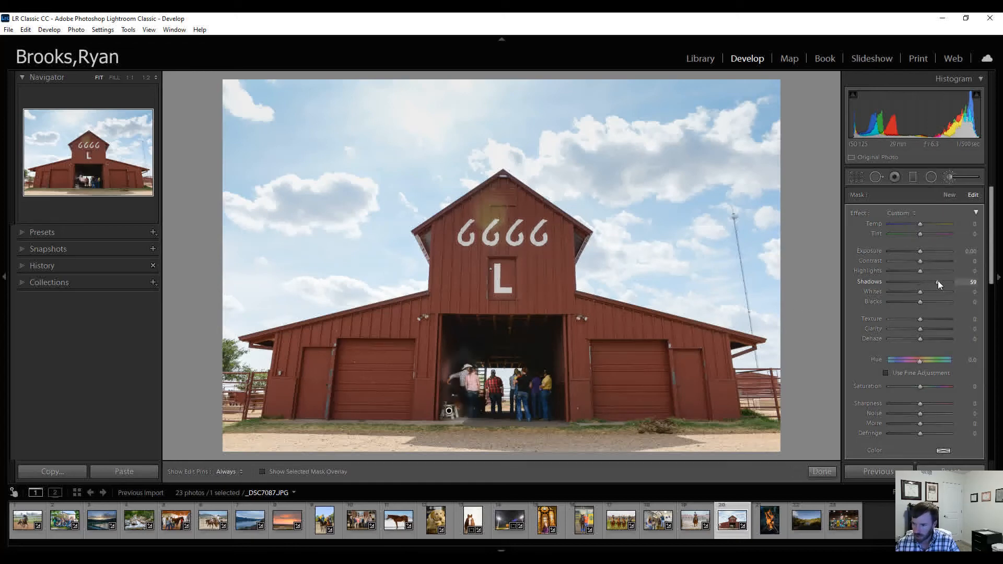
key(h)
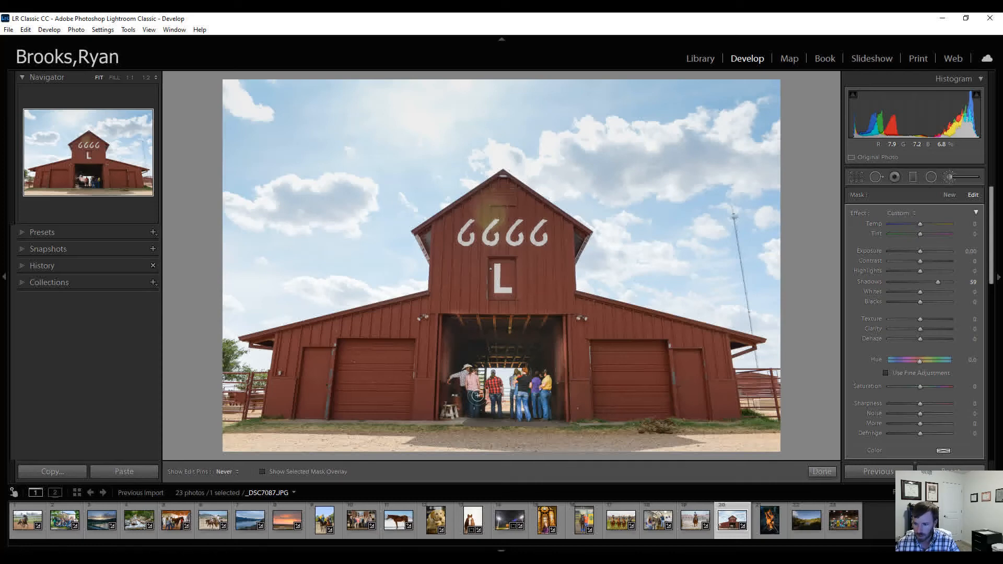
key(h)
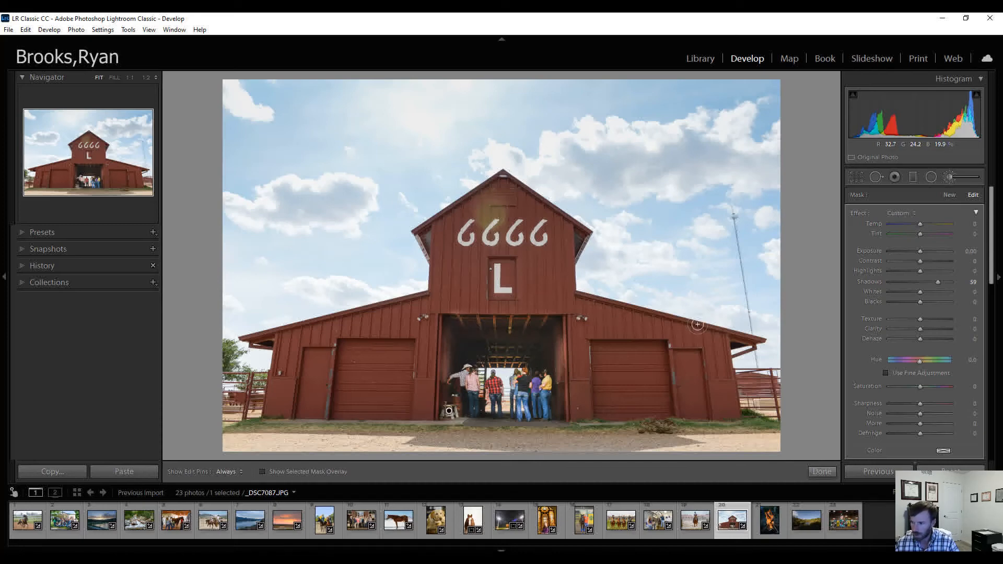
Erase the brush mask's spill along the edges of the barn doorway with a size 1.0 eraser, and finish the brush
scroll(926, 405, down, 1)
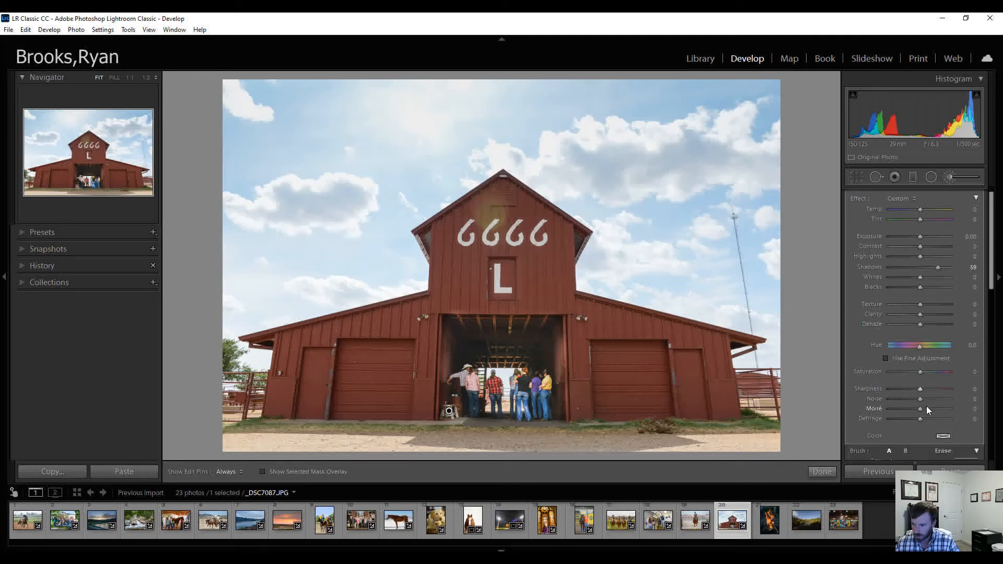
scroll(927, 410, down, 8)
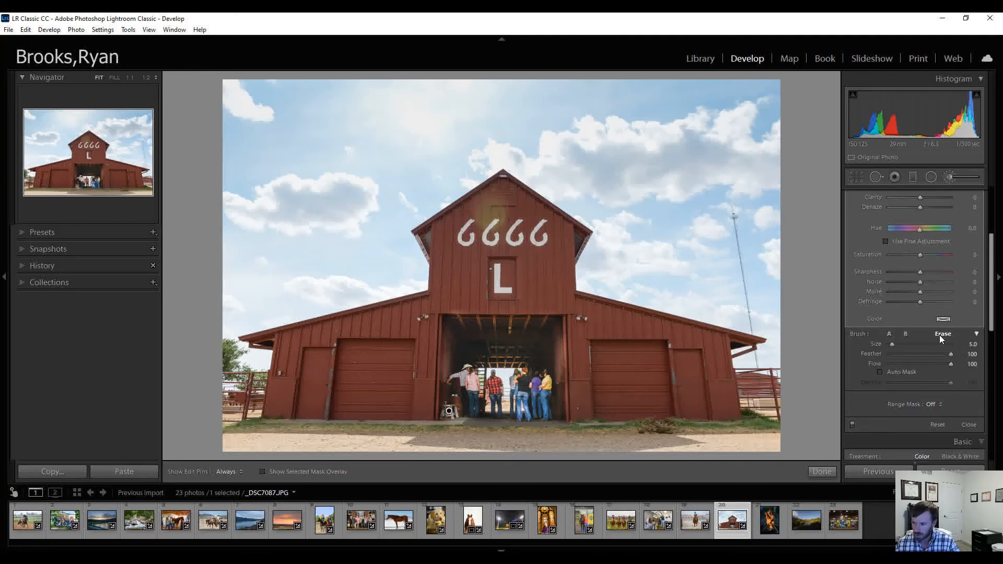
scroll(468, 306, down, 2)
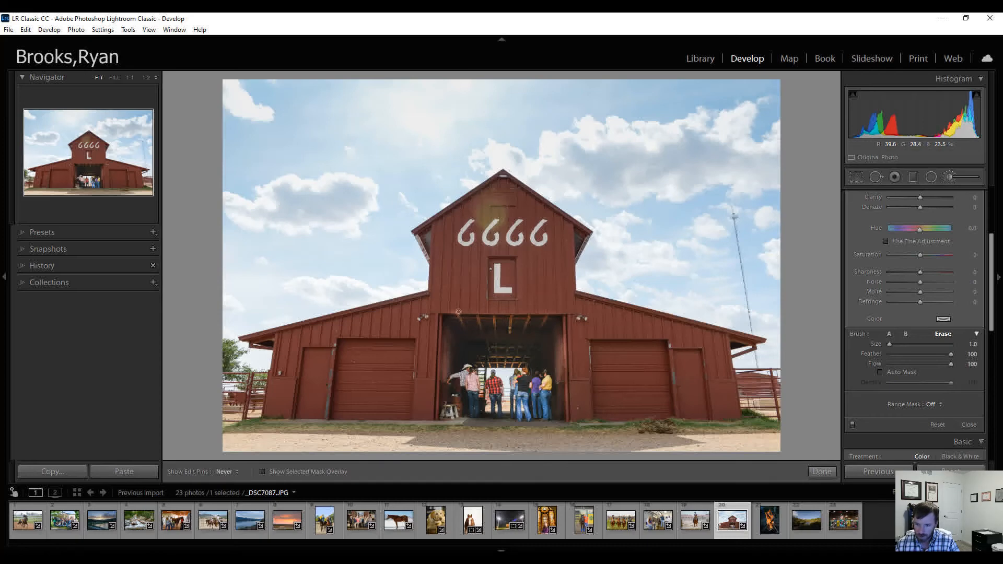
key(h)
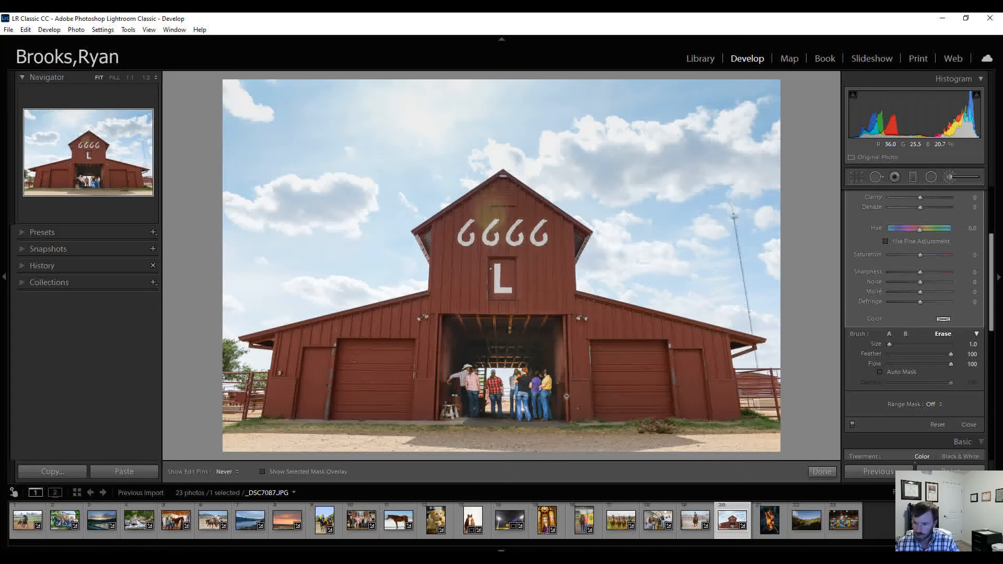
key(h)
key(h)
click(811, 473)
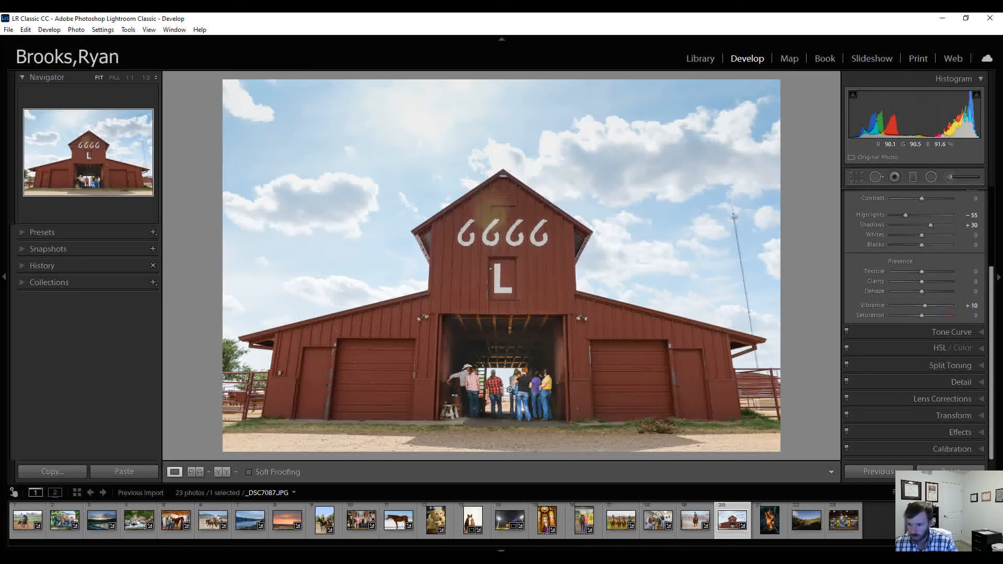
Compare the barn photo before and after editing side by side, and return to the single view
click(222, 471)
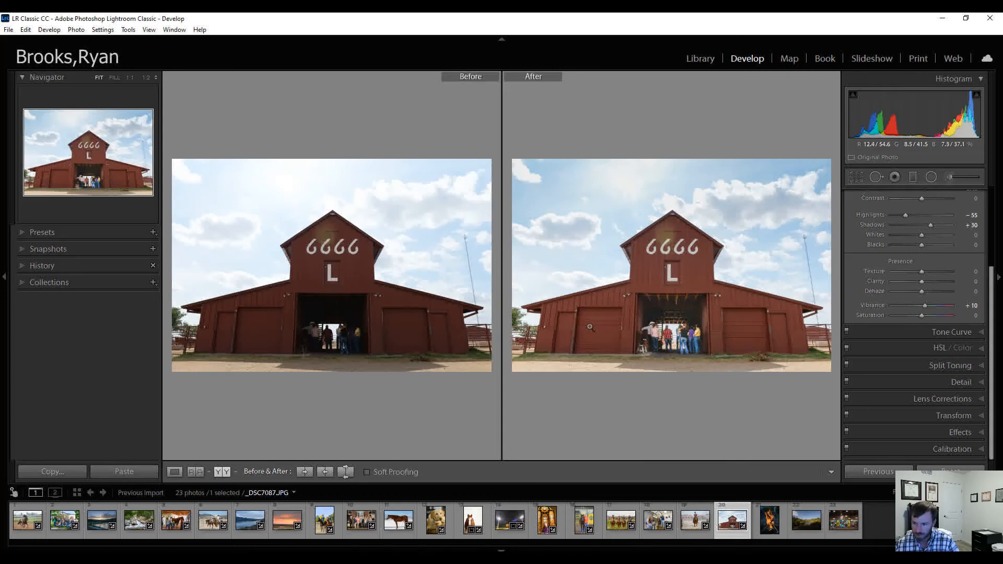
click(177, 471)
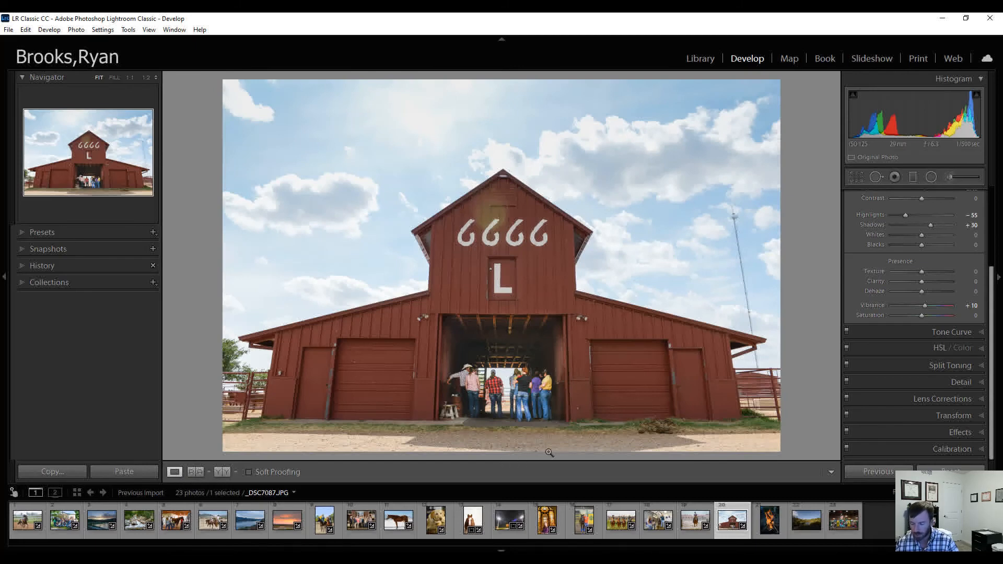
Go to the campfire photo and set its exposure to +0.60 and contrast to +5
key(Right)
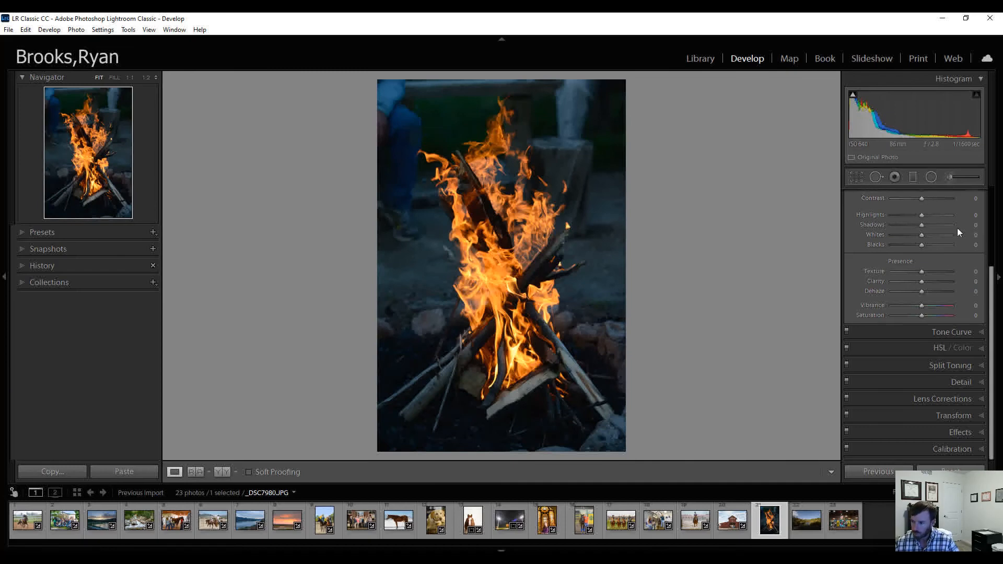
drag(990, 269, 989, 192)
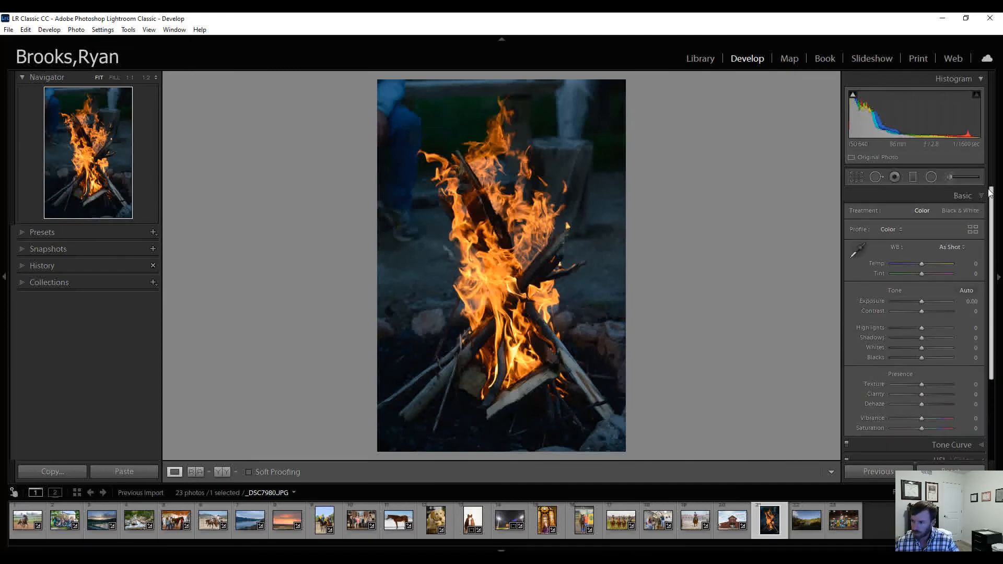
click(971, 196)
click(971, 196)
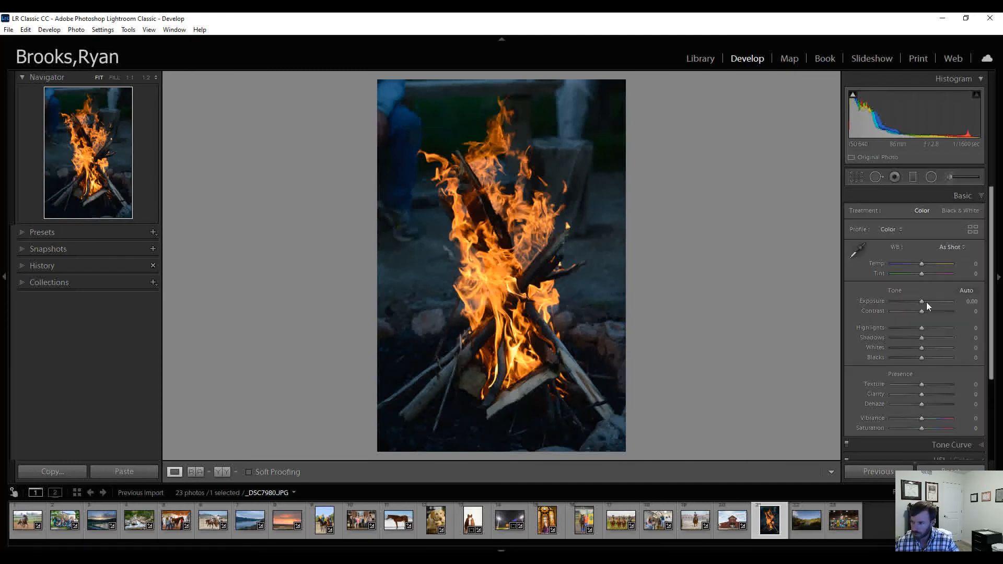
key(Up)
key(Up)
key(Up)
key(Up)
key(Up)
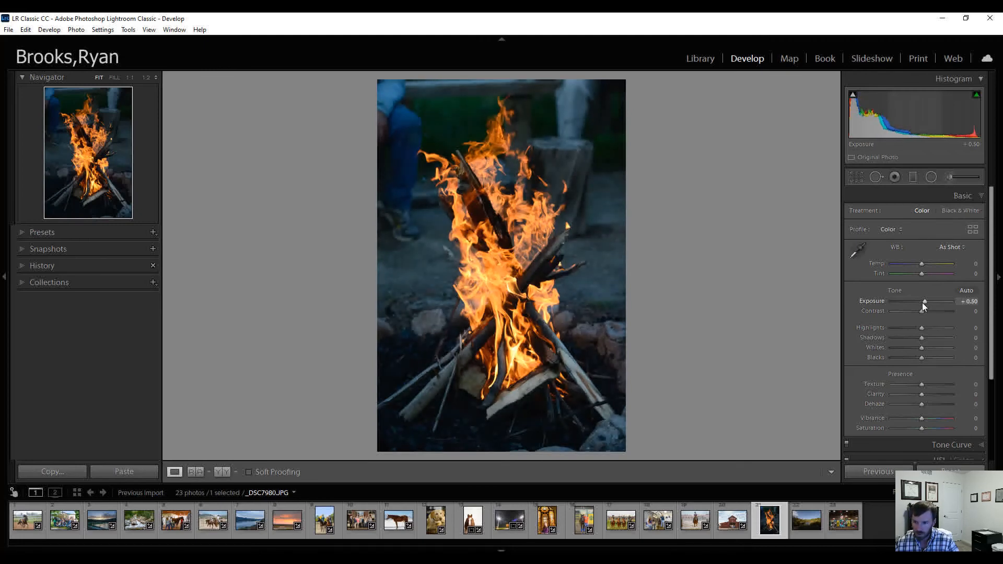
key(Up)
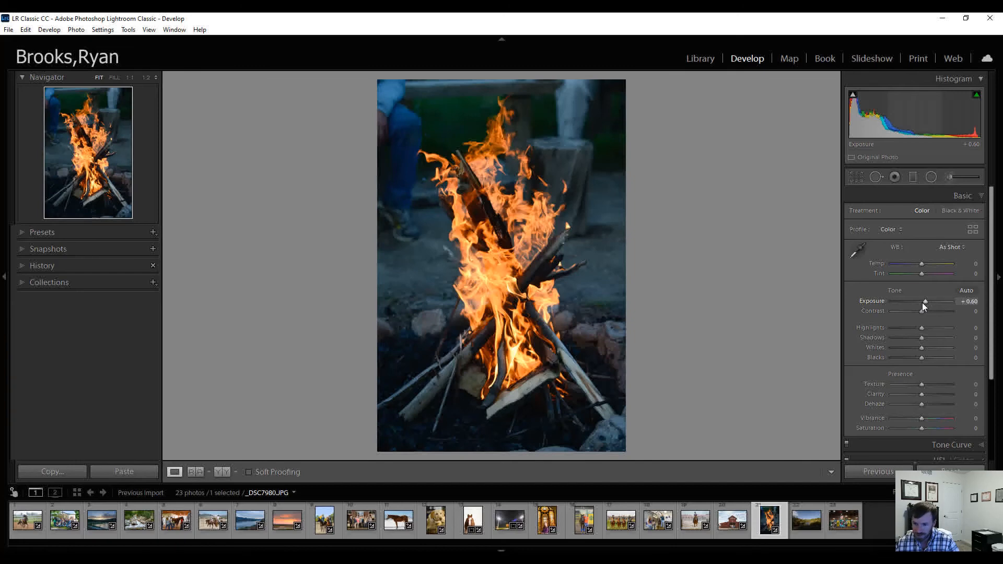
key(Up)
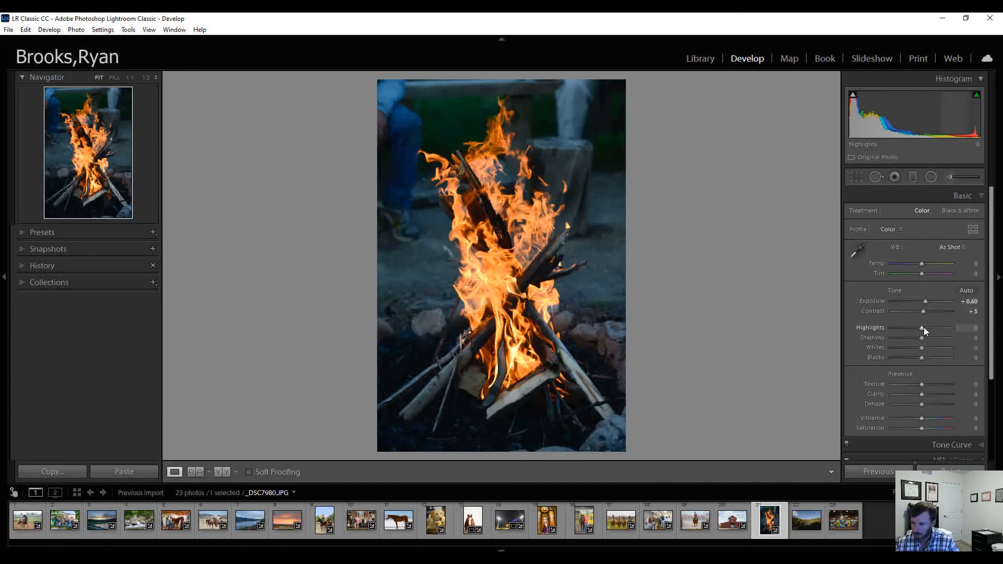
Set the campfire photo's highlights to −20 and its shadows to +70
key(Up)
key(Up)
key(Up)
key(Up)
key(Up)
key(Up)
key(Up)
key(Up)
key(Up)
key(Up)
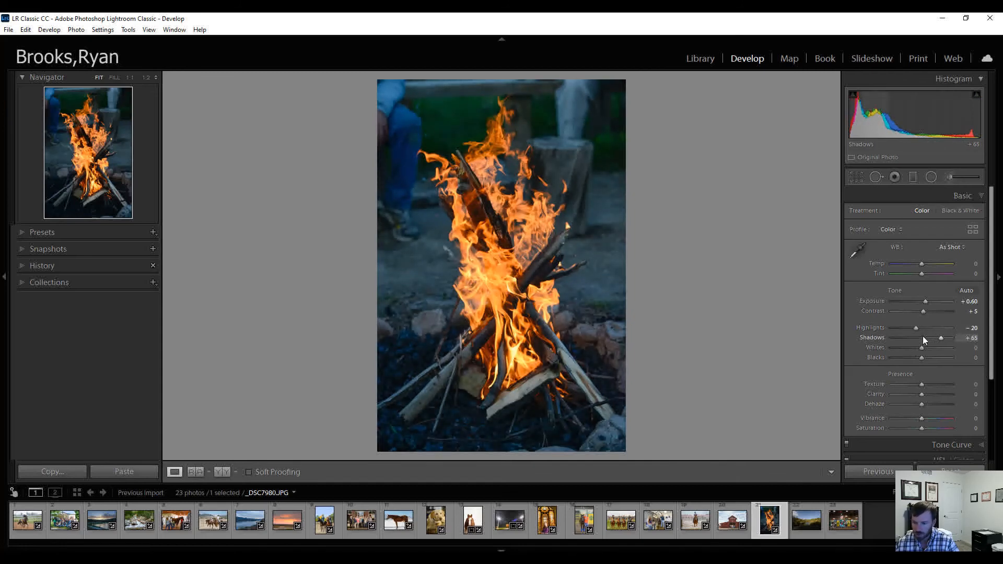
key(Up)
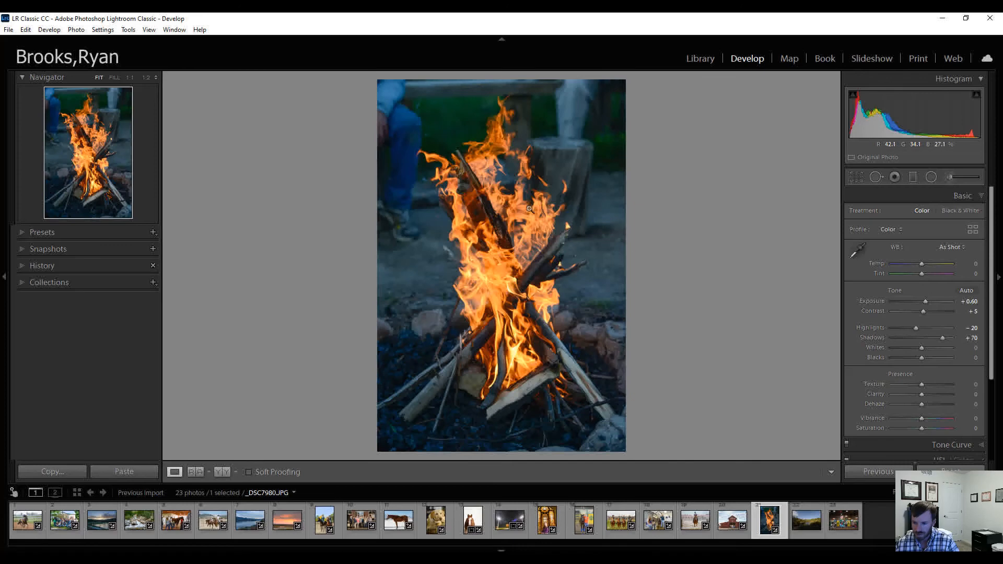
Set the campfire photo's vibrance to +10 and its saturation to +5
key(Up)
key(Up)
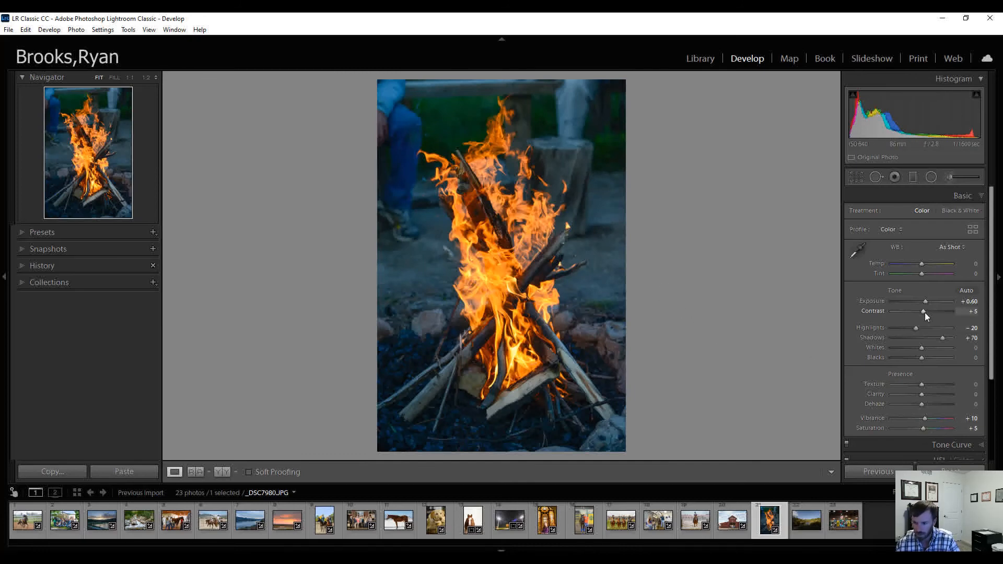
Try brightening the campfire photo up to exposure +1.90, and settle its exposure at +1.40
key(Up)
key(Up)
key(Up)
key(Up)
key(Up)
key(Up)
key(Up)
key(Up)
key(Up)
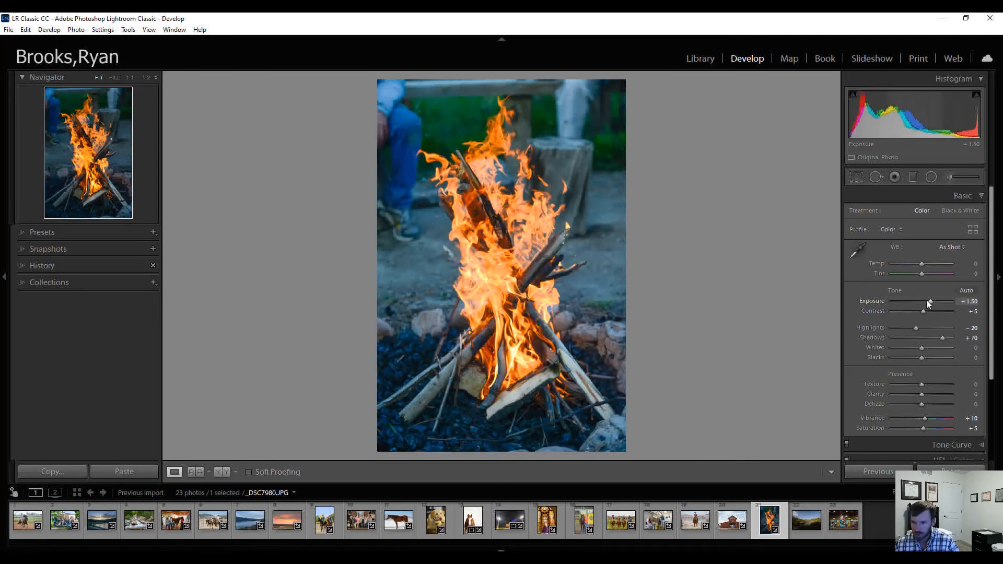
key(Up)
key(Up)
key(Up)
key(Up)
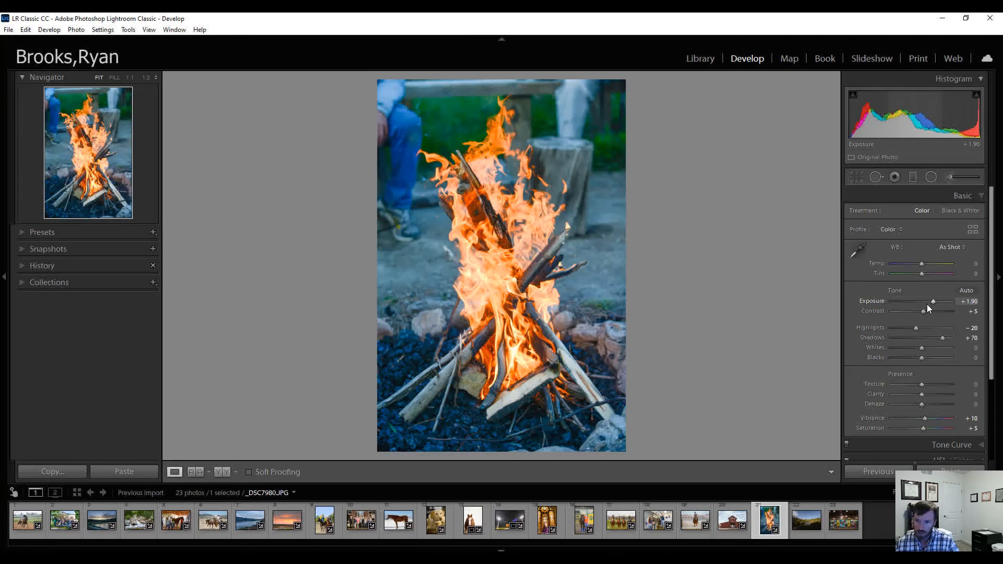
key(Down)
key(Down)
key(Down)
key(Down)
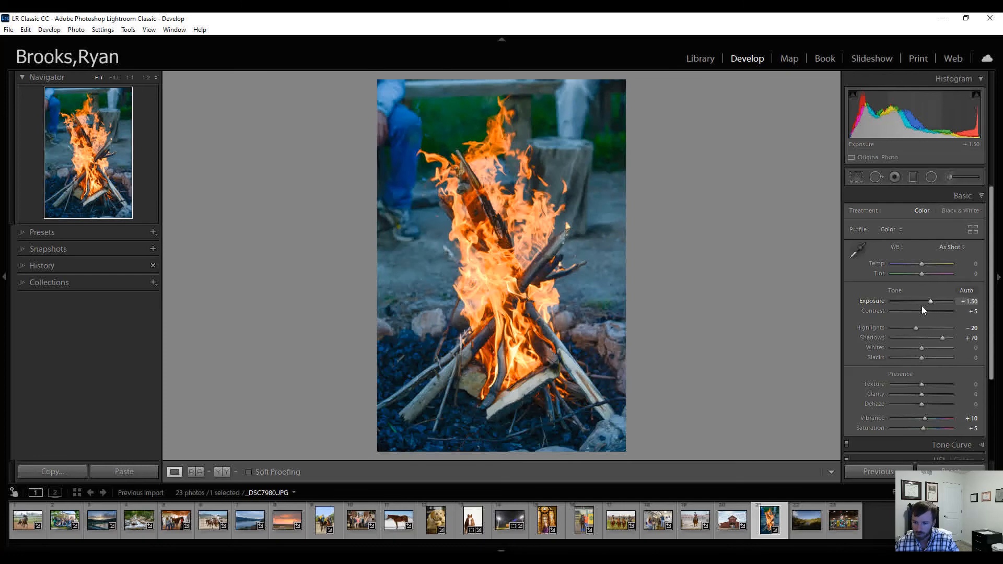
key(Down)
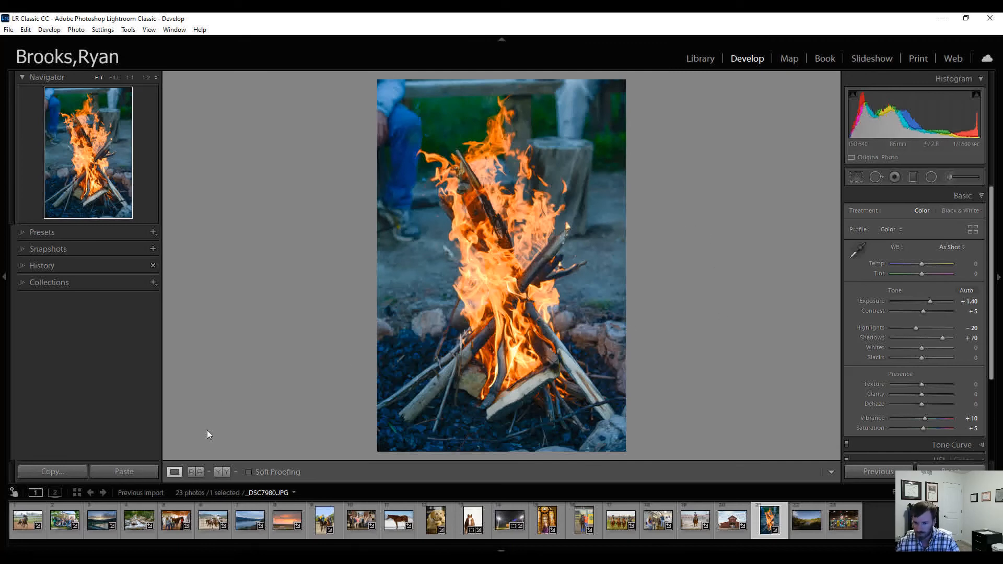
Compare the campfire photo before and after editing side by side, and return to the single view
click(222, 472)
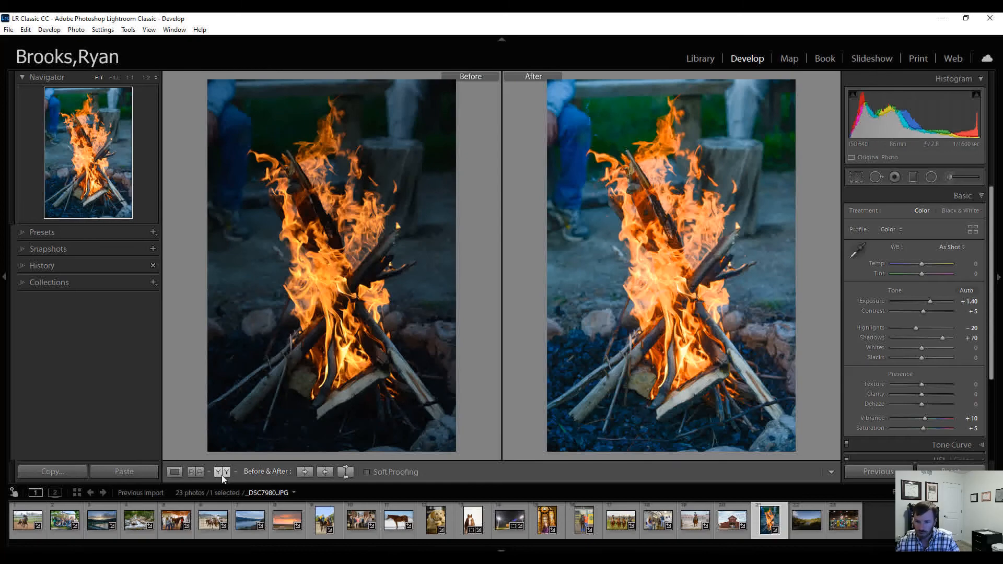
click(174, 472)
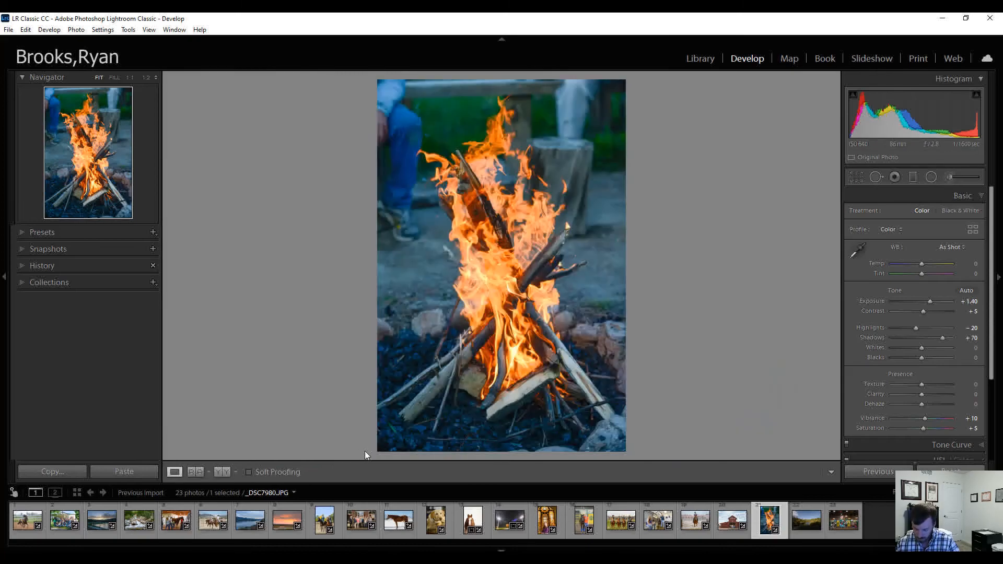
Go to the river and mountain photo and crop it in from its upper-left corner, keeping the original aspect ratio
key(Right)
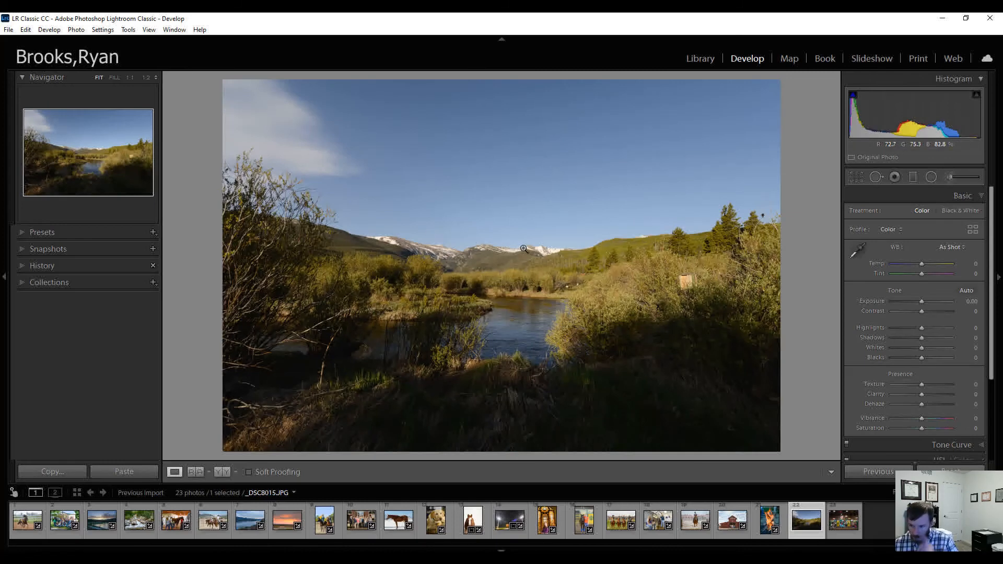
click(853, 177)
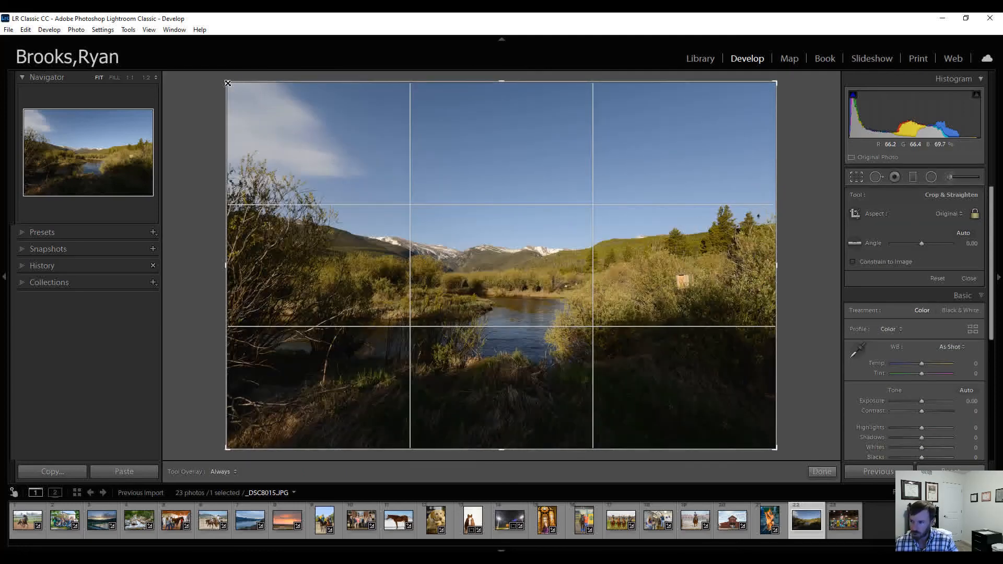
drag(227, 83, 261, 113)
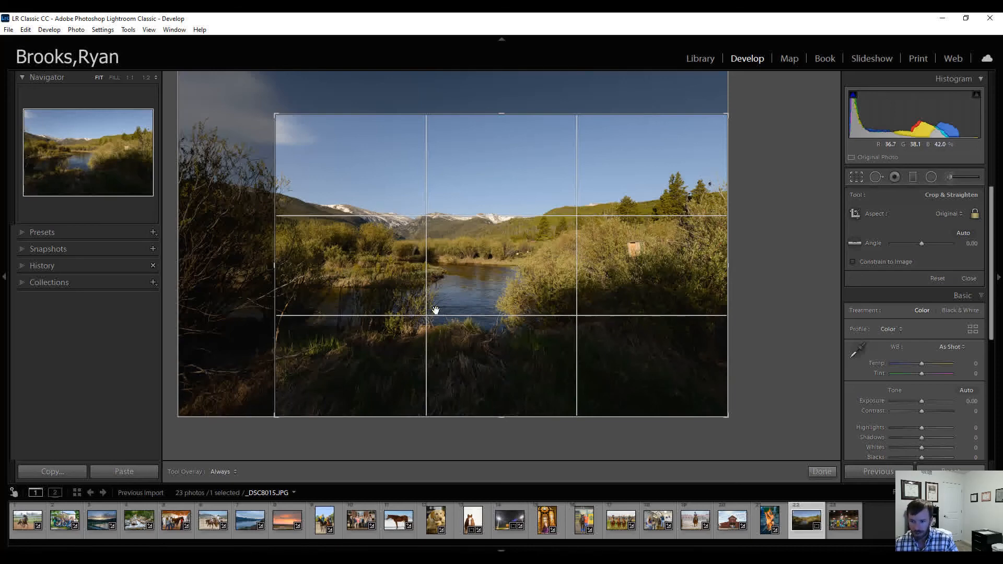
click(817, 470)
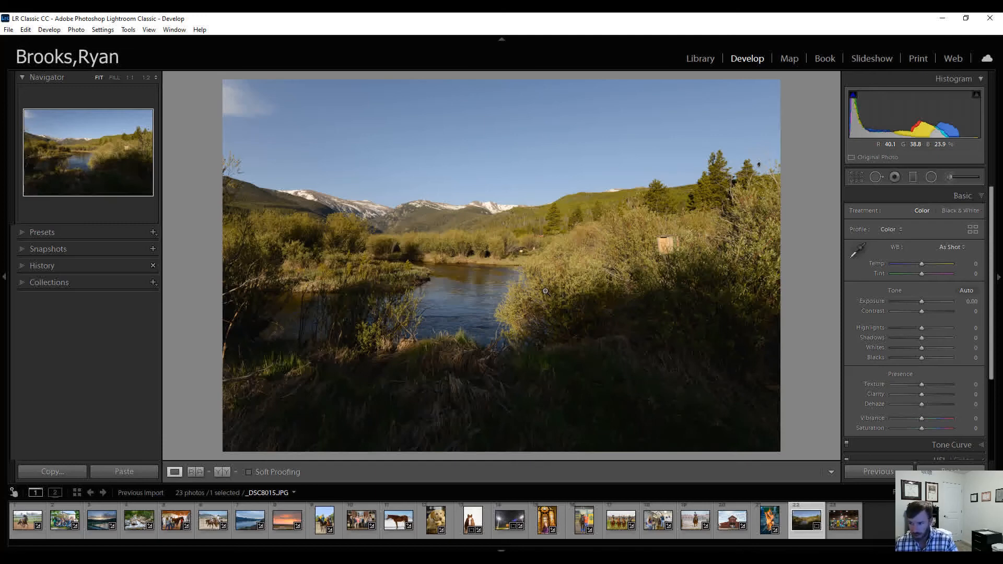
Set the river photo's exposure to +0.40, contrast to +5 and highlights to −10
click(923, 301)
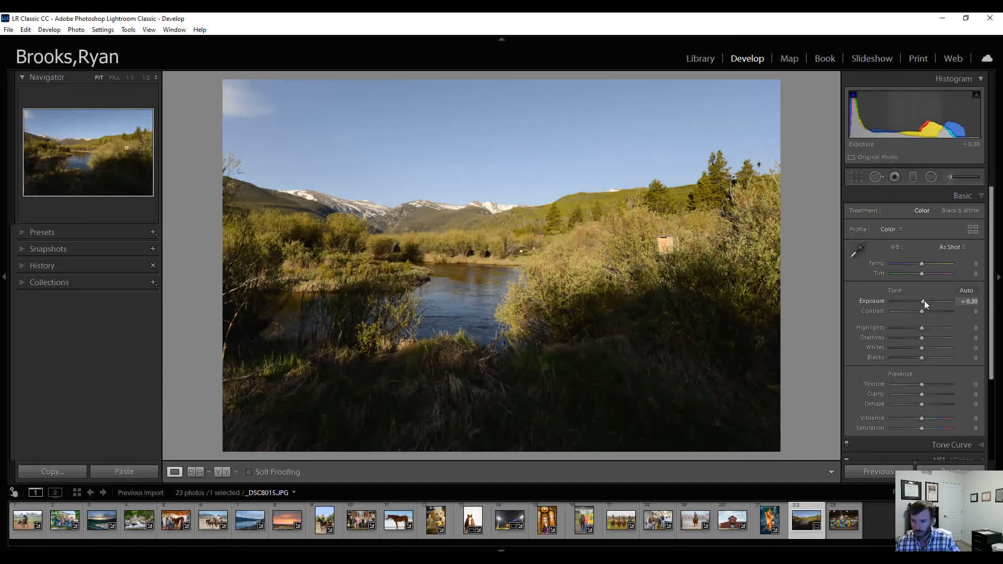
key(Up)
key(Up)
key(Down)
key(Down)
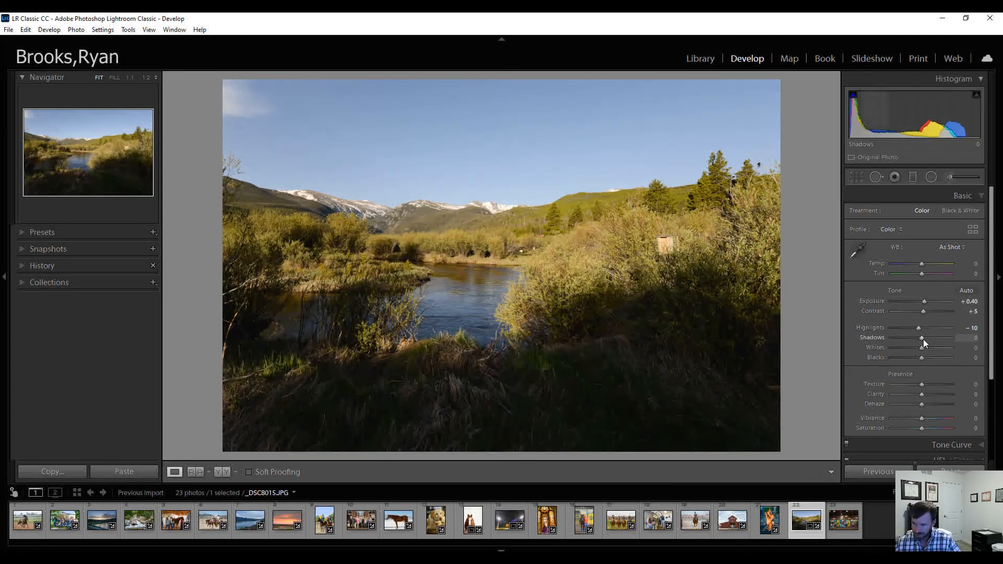
Raise the river photo's shadows to +65
key(Up)
key(Up)
key(Up)
key(Up)
key(Up)
key(Up)
key(Up)
key(Up)
key(Up)
key(Up)
key(Up)
key(Up)
key(Up)
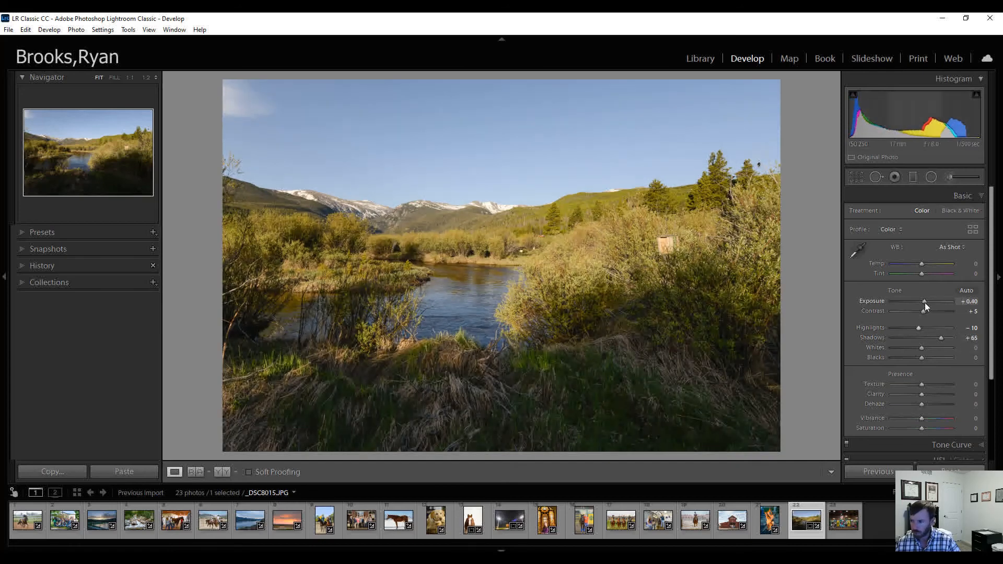
Set the river photo's exposure to +0.60, highlights to −15 and vibrance to +10
key(Up)
key(Up)
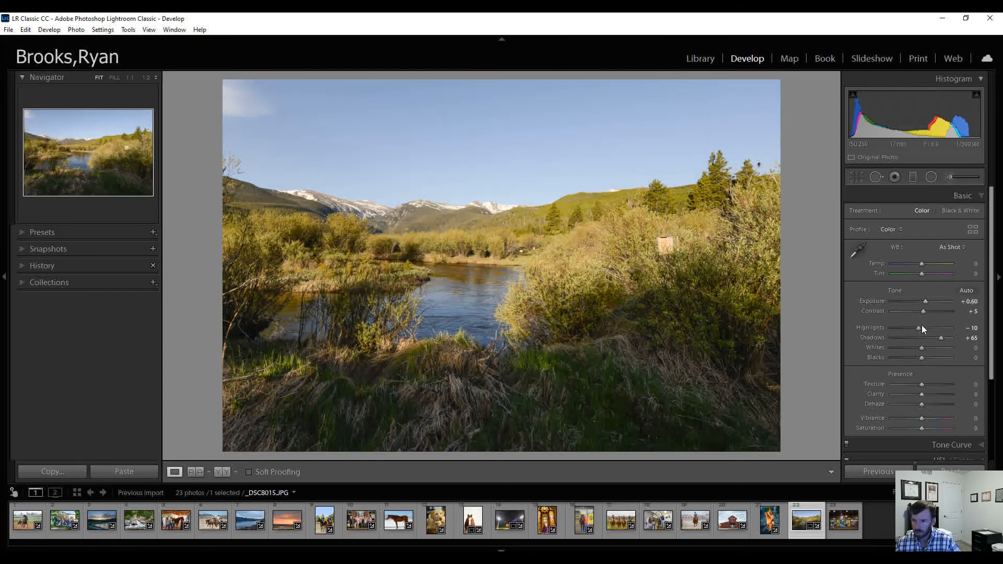
key(Down)
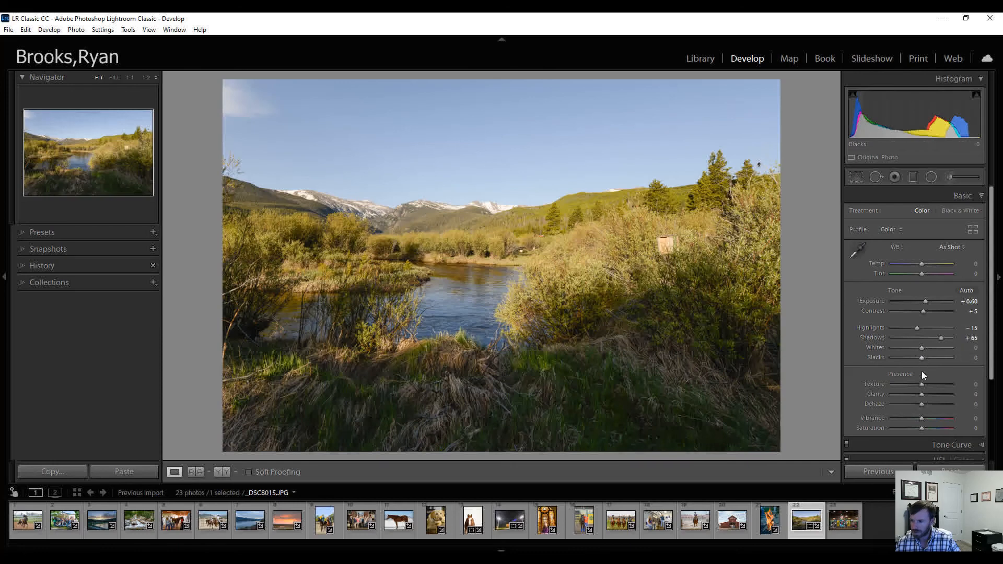
key(Up)
key(Up)
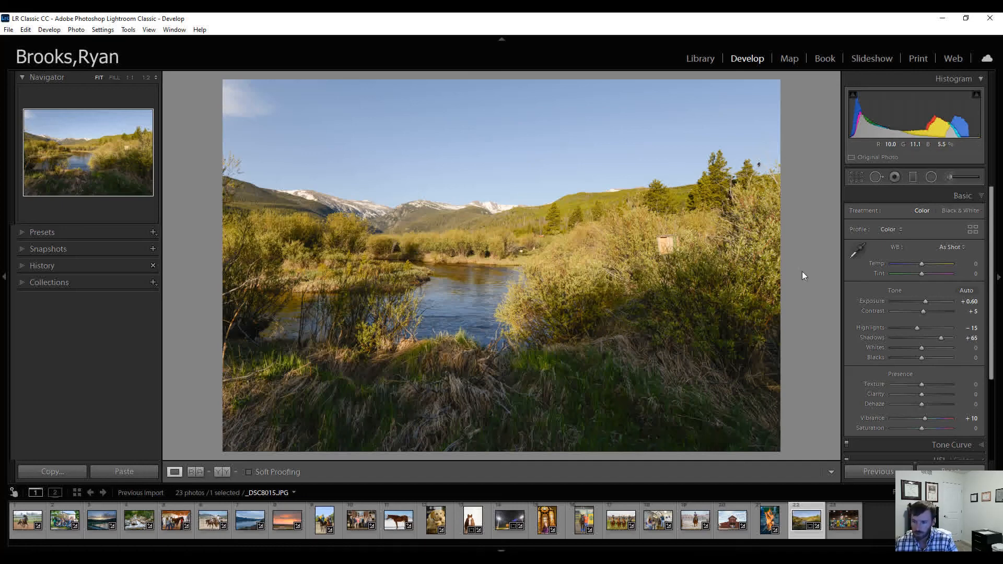
Add a graduated filter rising from the river photo's bottom edge into the sky, and set its exposure to 1.30
click(915, 177)
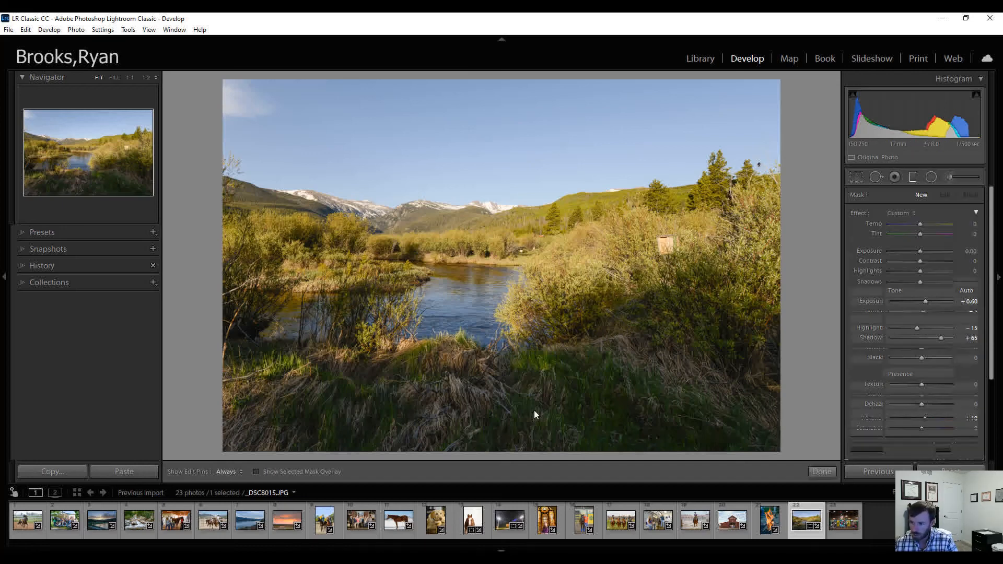
drag(522, 456, 489, 131)
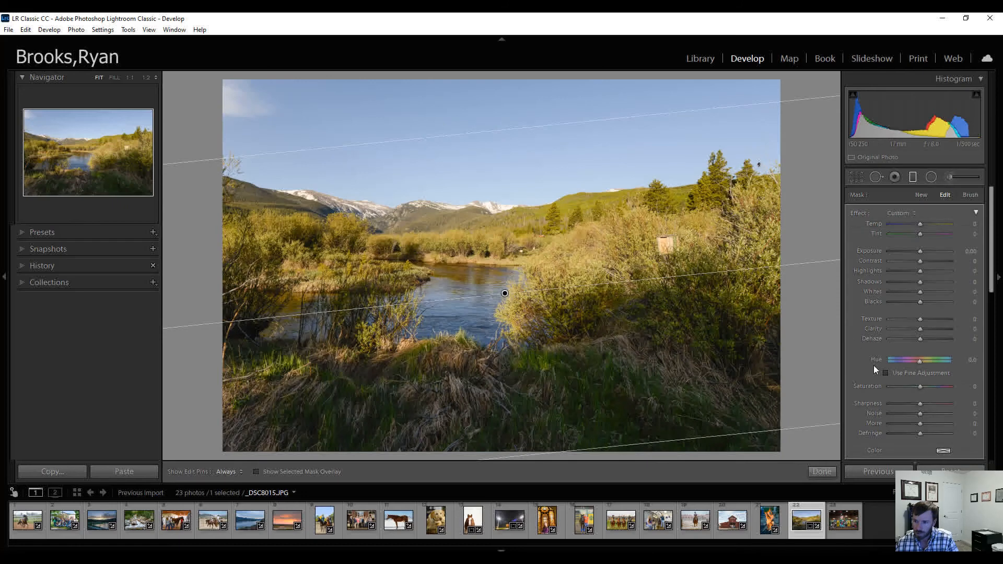
click(924, 251)
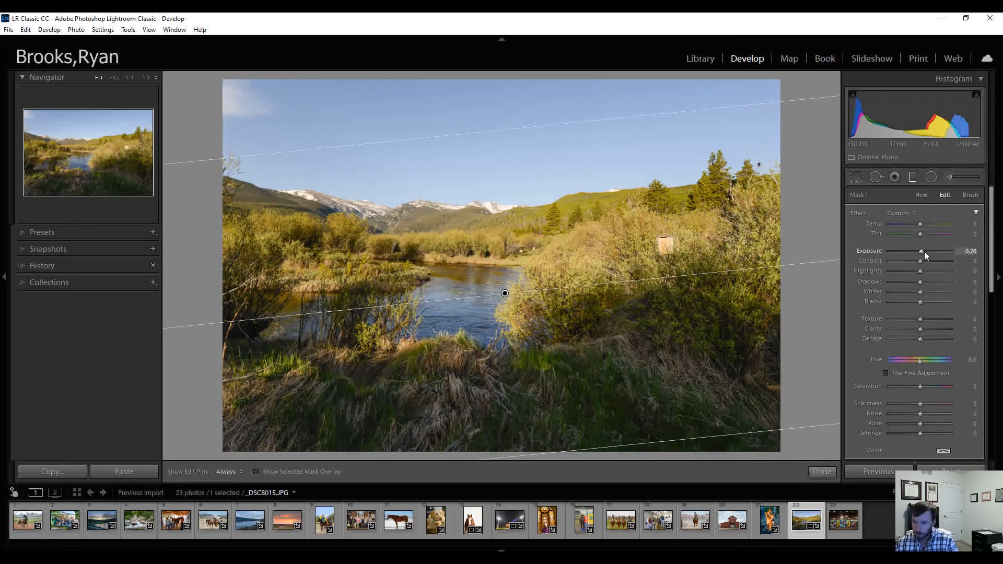
key(Up)
key(Up)
key(Up)
key(Up)
key(Up)
key(Up)
key(Up)
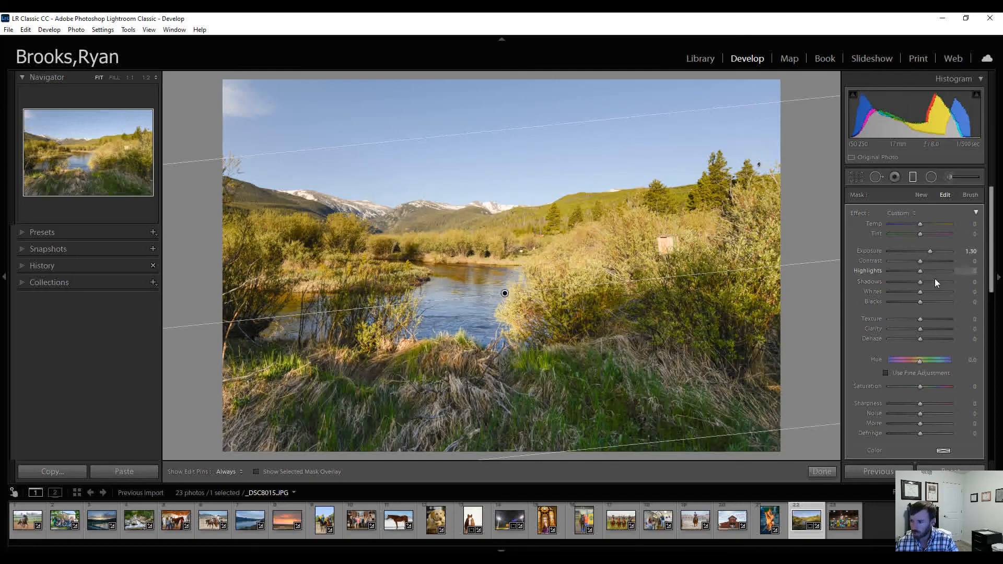
Raise the graduated filter's shadows to 13 and finish the filter
key(Up)
key(Up)
key(Up)
key(Up)
key(Up)
key(Up)
key(Up)
key(Up)
key(Up)
key(Up)
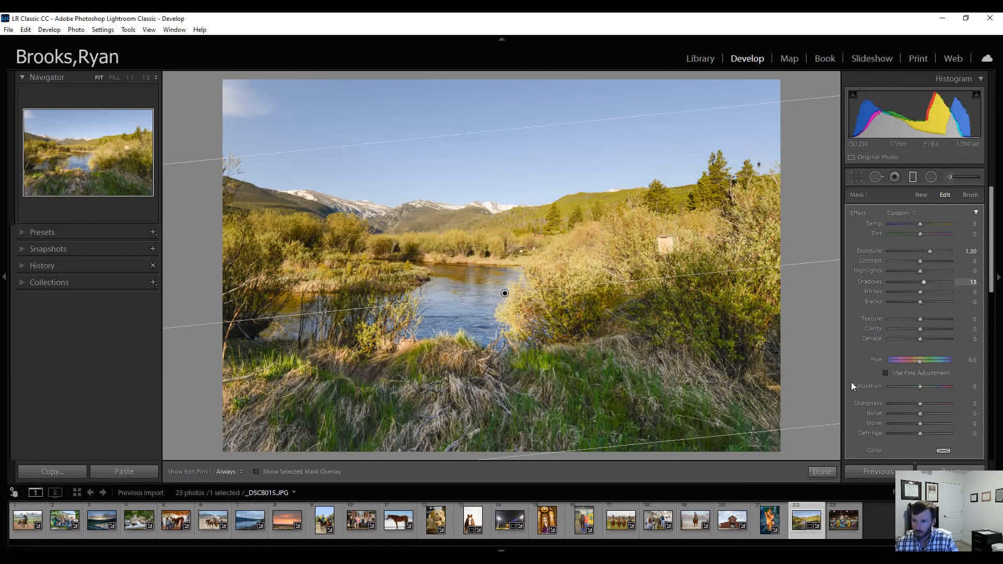
click(829, 472)
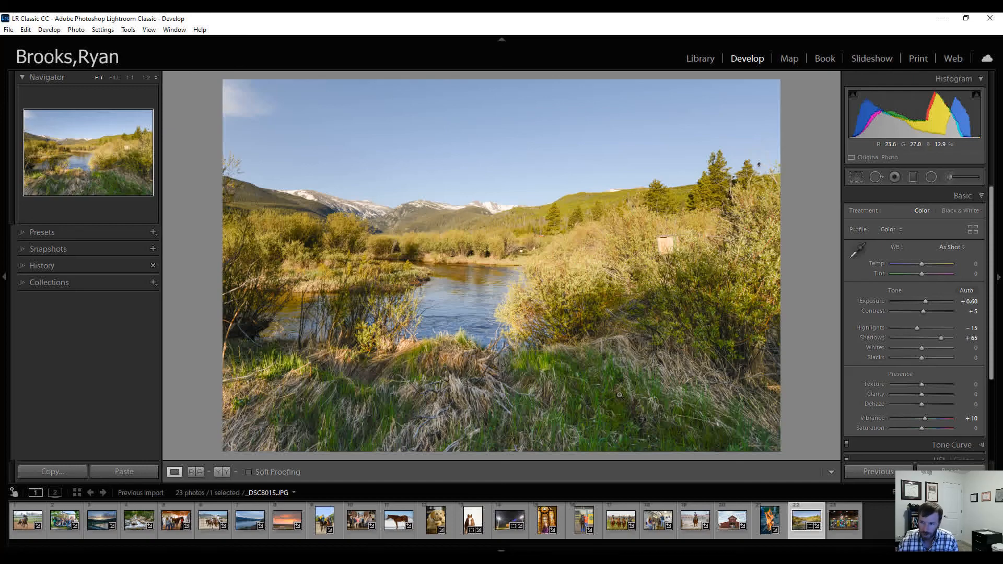
Go to the arena group photo and set its white balance to Fluorescent
key(Right)
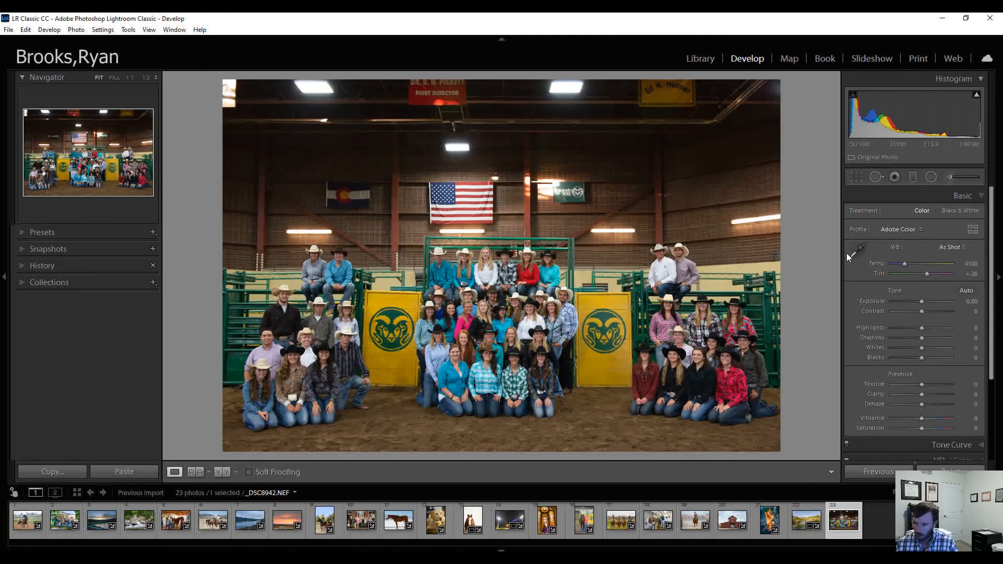
click(948, 246)
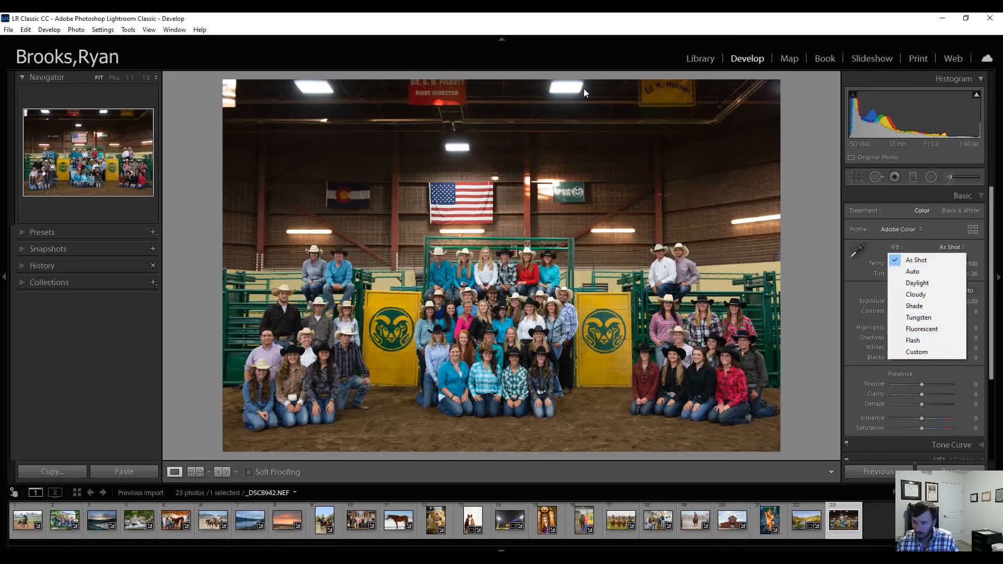
click(907, 329)
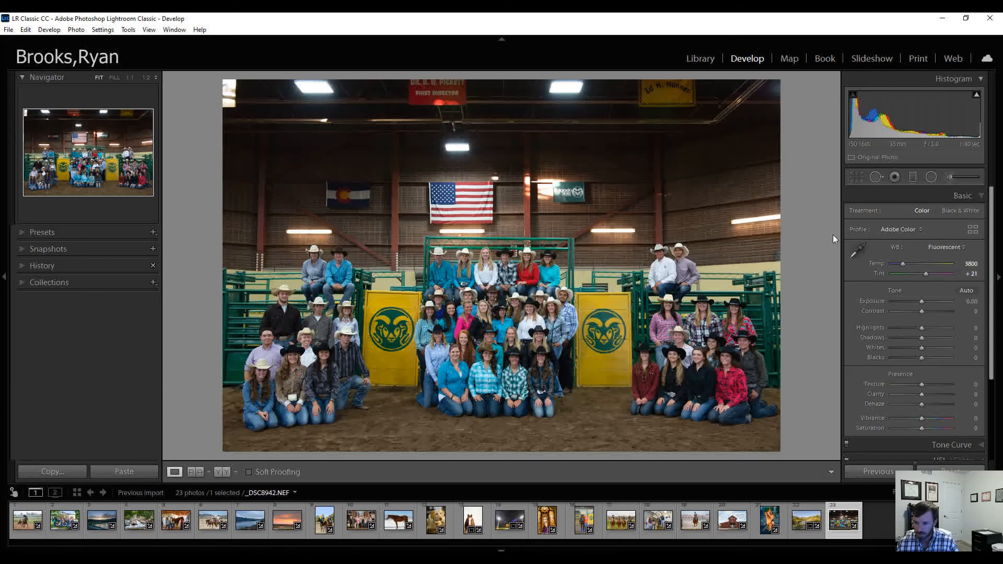
Try a 4 x 5 / 8 x 10 crop on the group photo, and return the crop aspect to As Shot
click(856, 179)
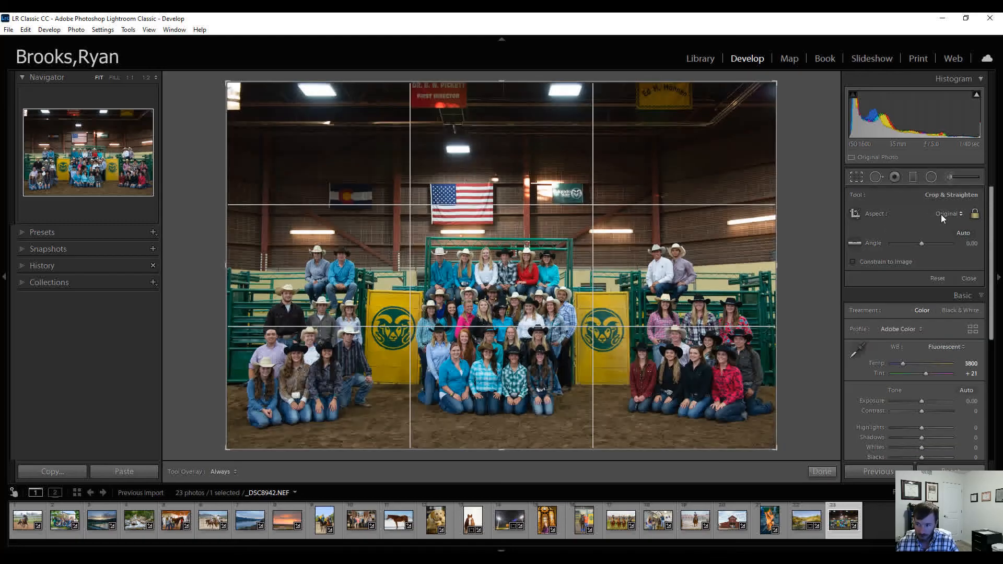
click(942, 214)
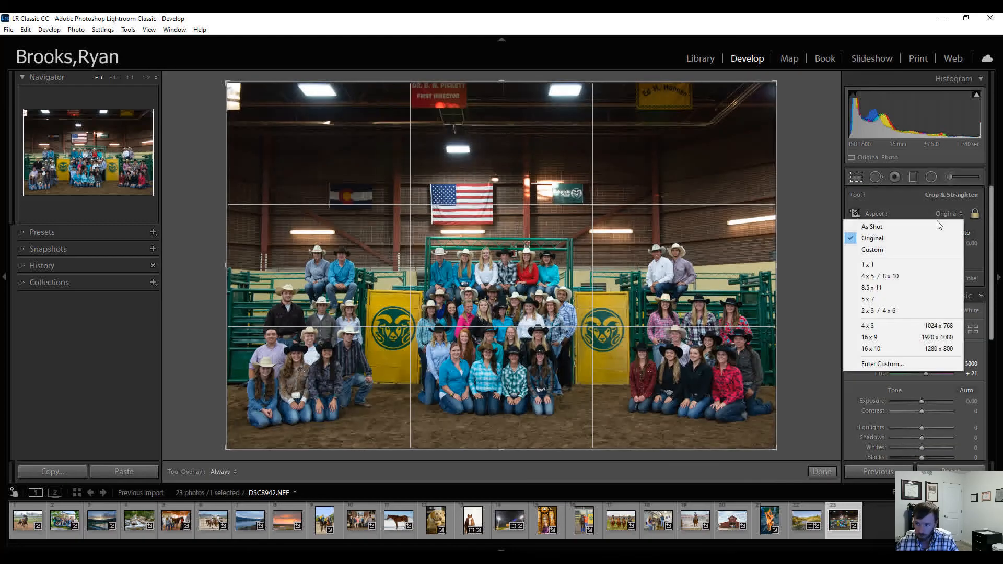
click(906, 277)
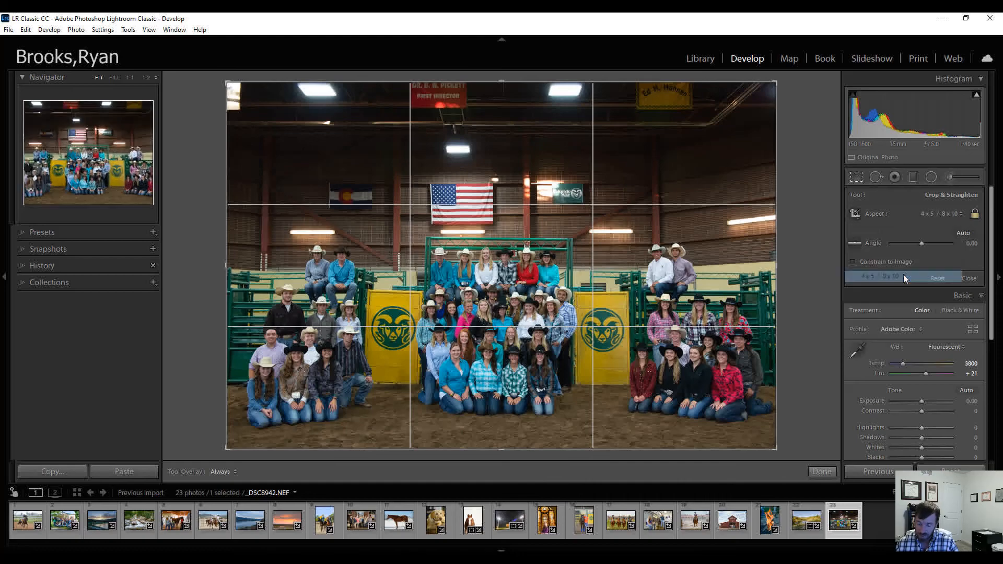
drag(608, 311, 569, 323)
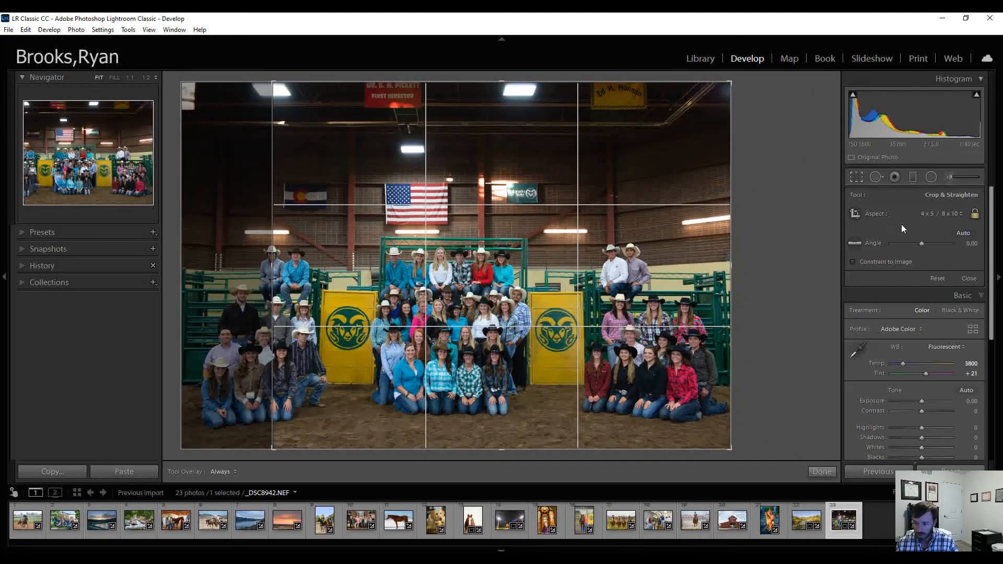
click(935, 214)
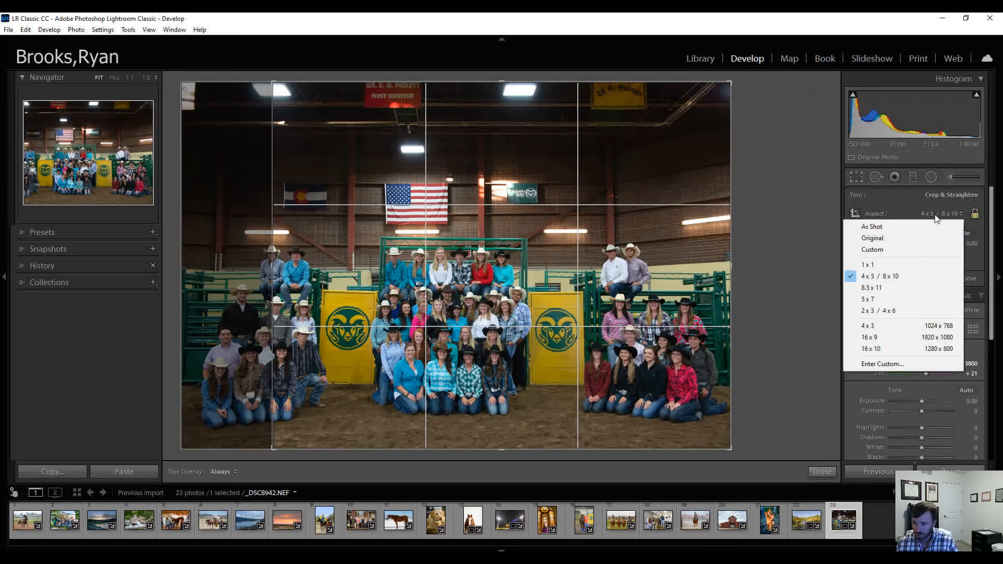
click(896, 230)
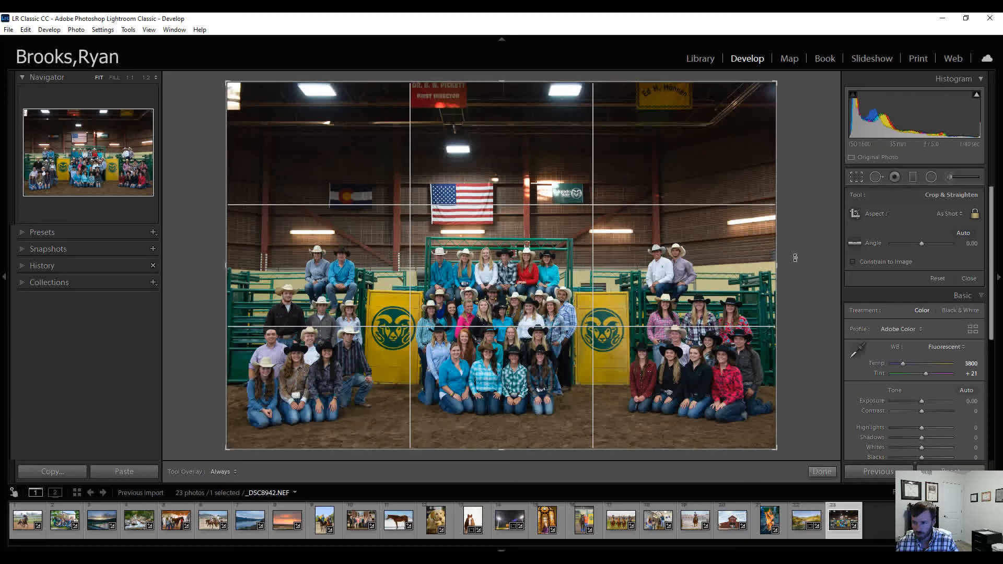
Straighten the group photo by about −0.22° along the top edge of the American flag, and apply the crop
click(855, 244)
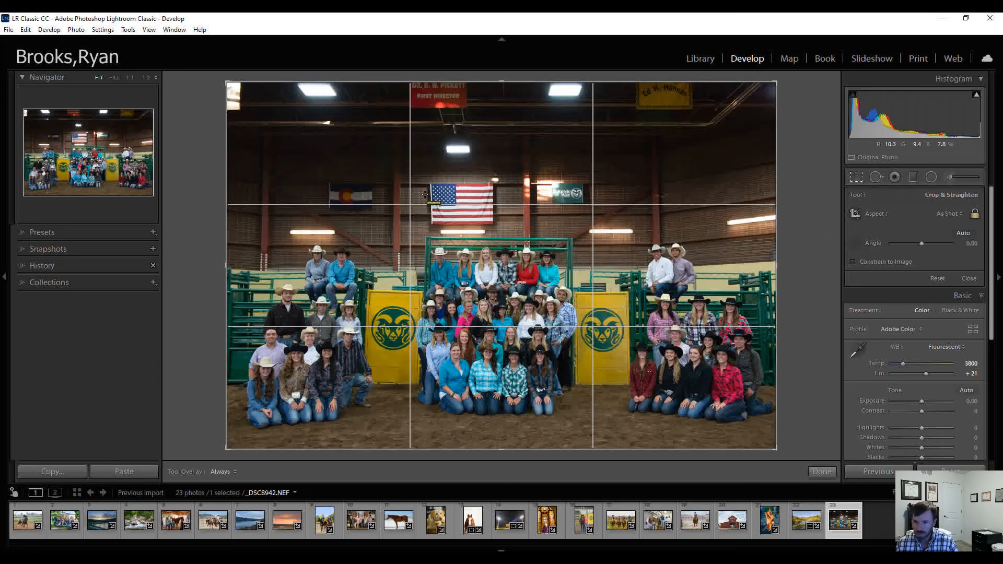
drag(415, 182, 547, 182)
drag(550, 183, 550, 183)
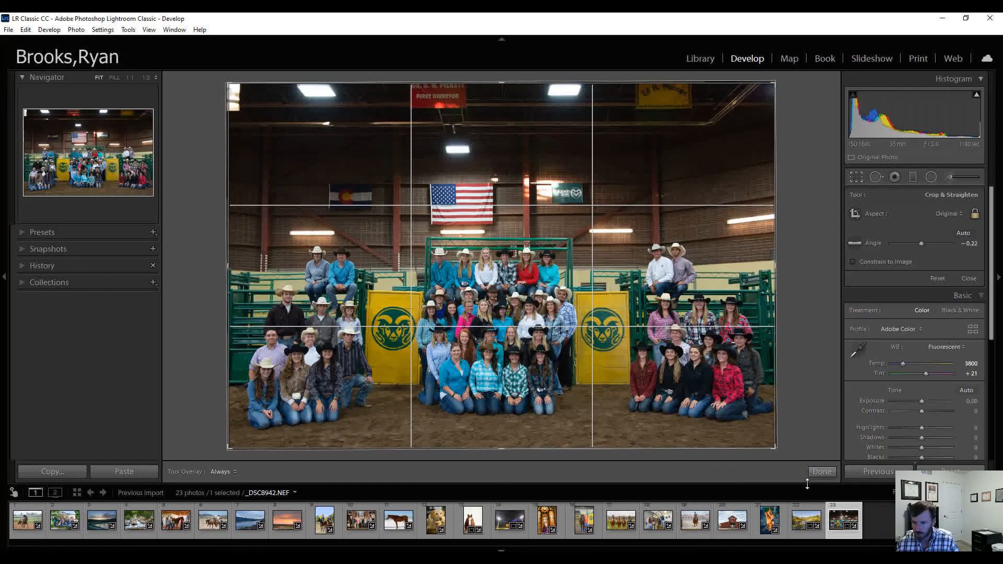
click(820, 472)
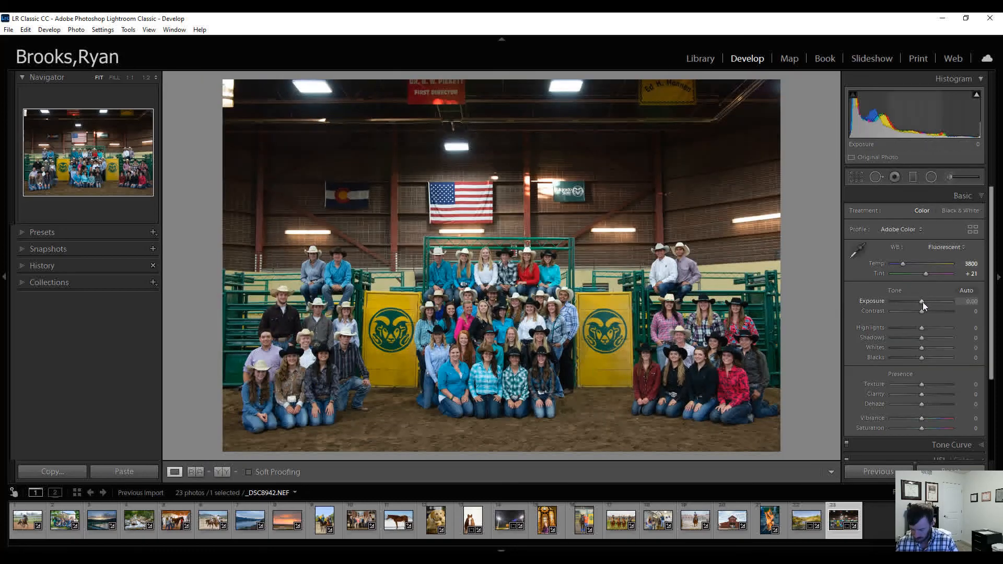
Set the group photo's exposure to +0.70 and contrast to +10
key(shift+Up)
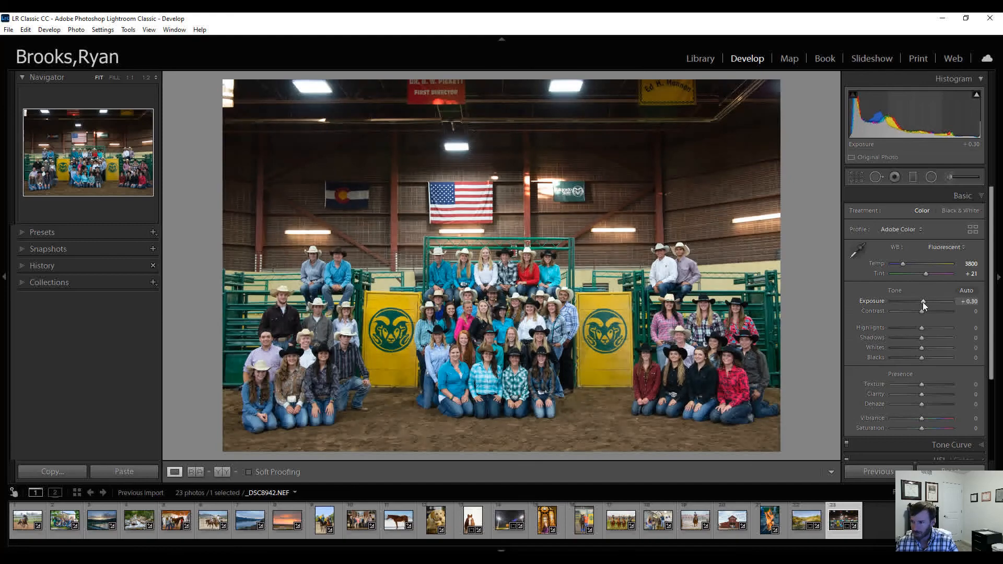
key(Up)
key(Up)
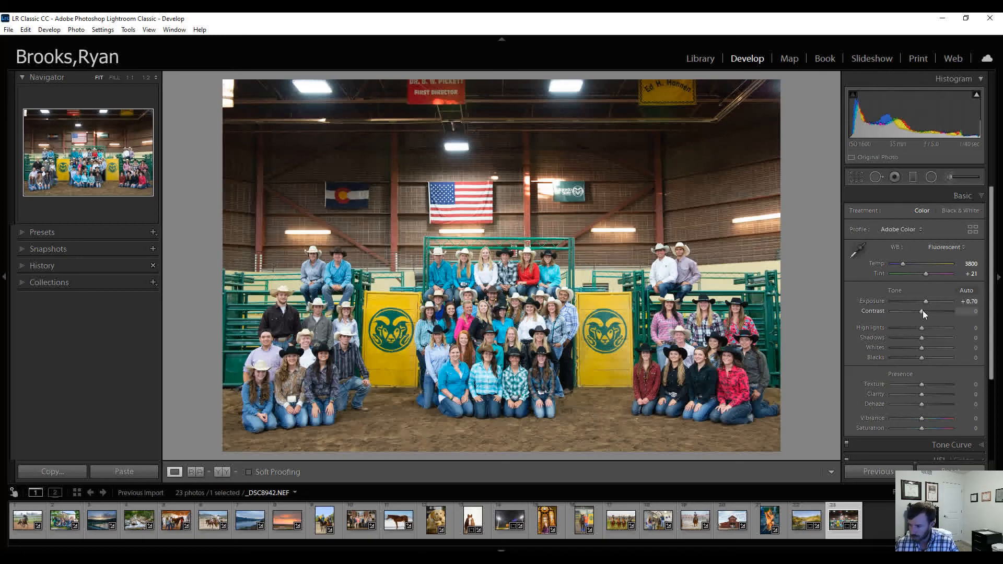
key(Up)
key(Up)
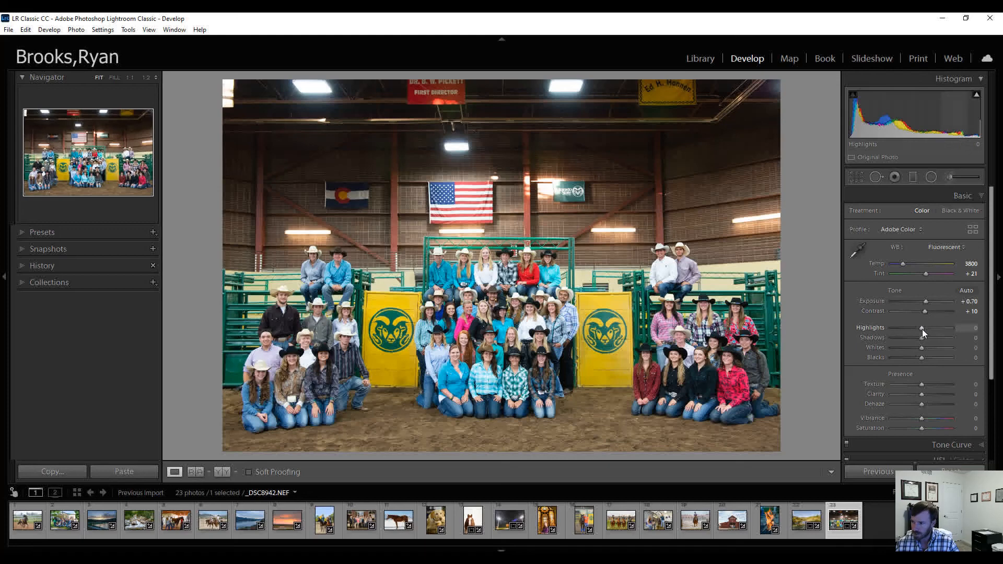
Lower the group photo's highlights to −40
key(Down)
key(Down)
key(Down)
key(Down)
key(Down)
key(Down)
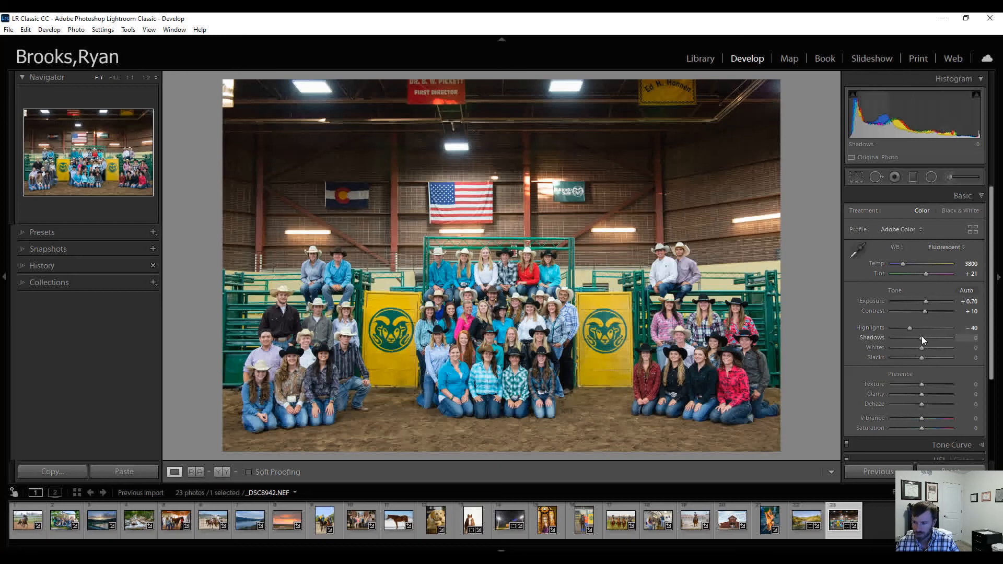
Set the group photo's shadows to +25 and vibrance to +10
key(Up)
key(Up)
key(Up)
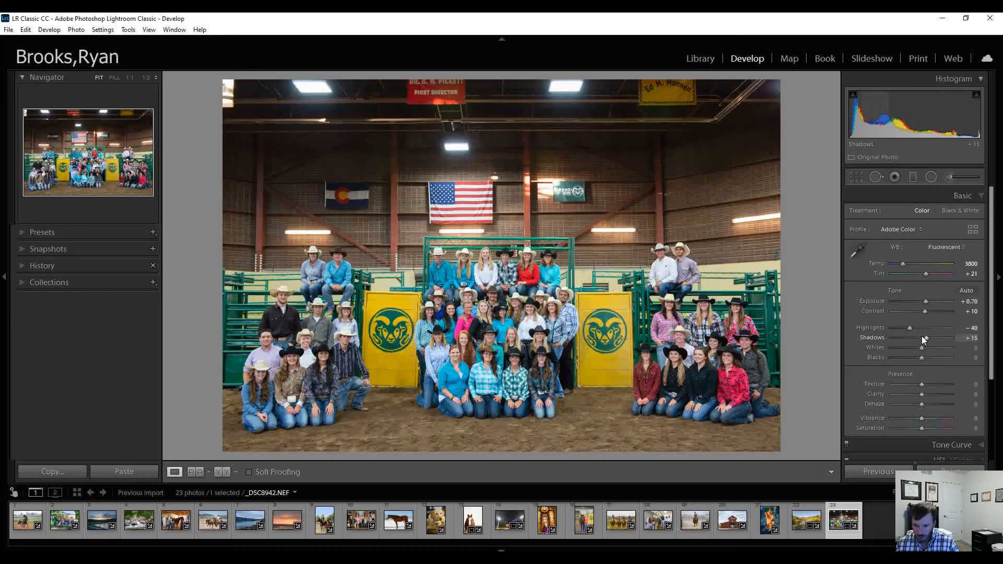
key(Up)
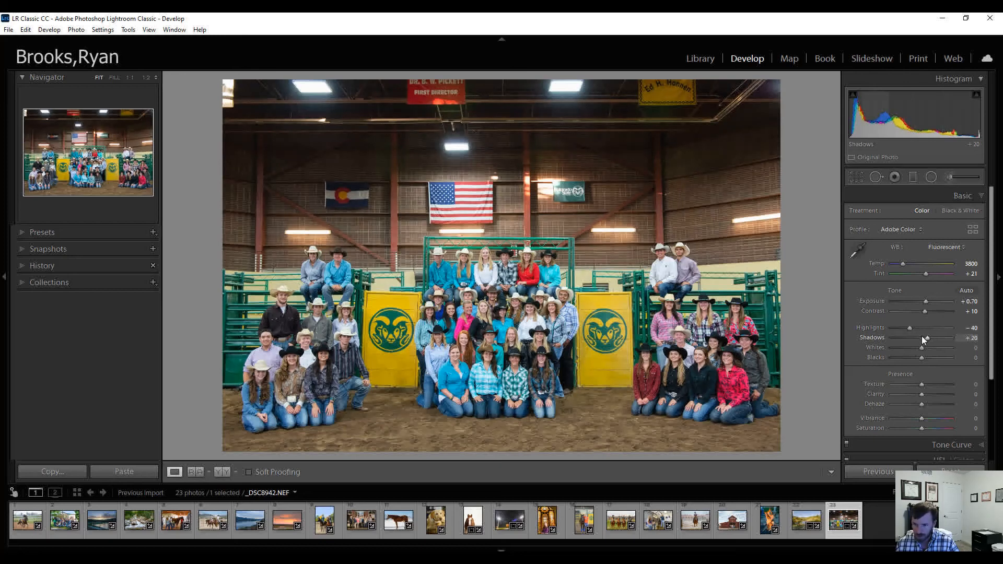
key(Up)
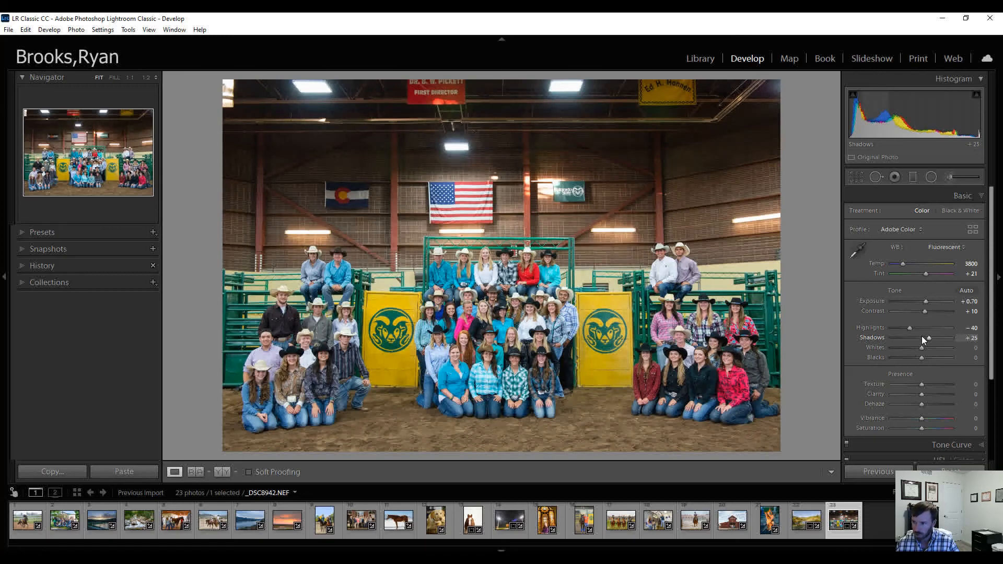
key(Up)
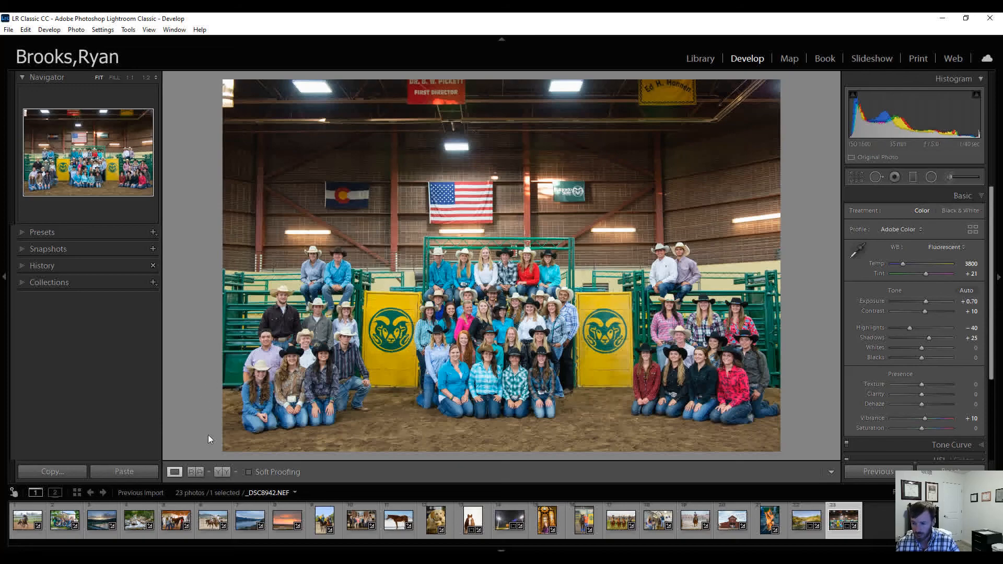
Compare the group photo before and after editing side by side, and return to the single view
click(222, 471)
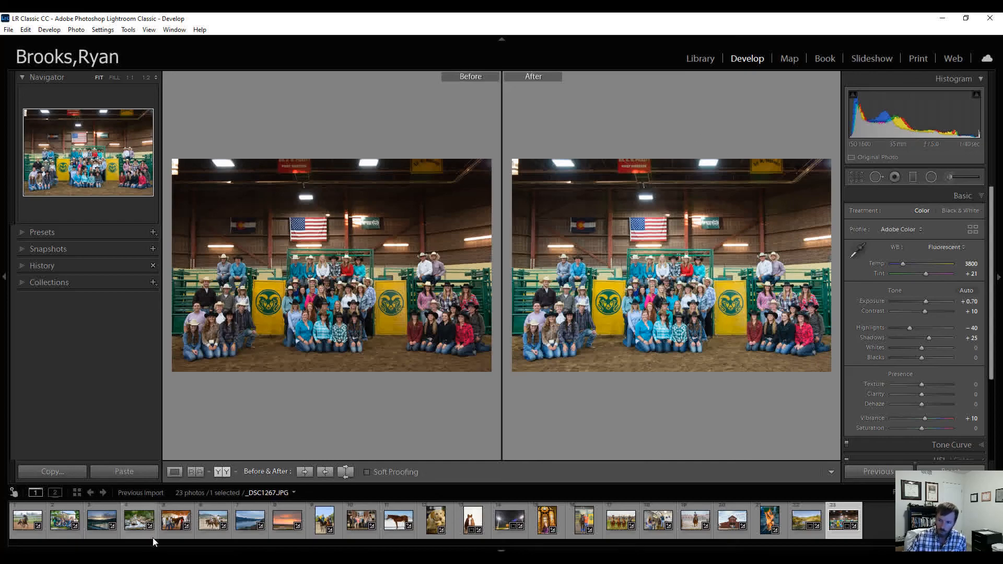
click(175, 472)
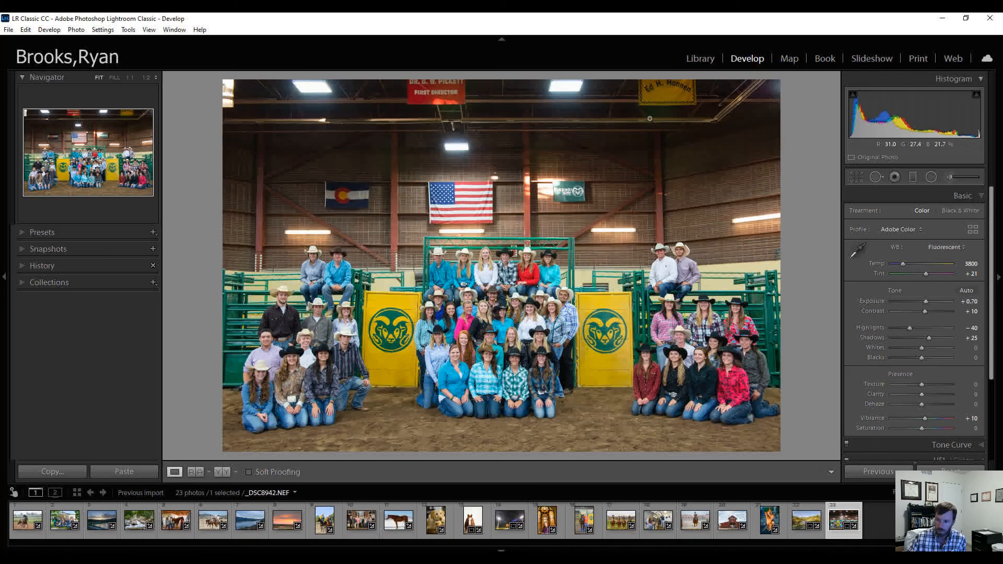
Switch to the Library module and show the Quick Develop settings for the group photo
click(699, 58)
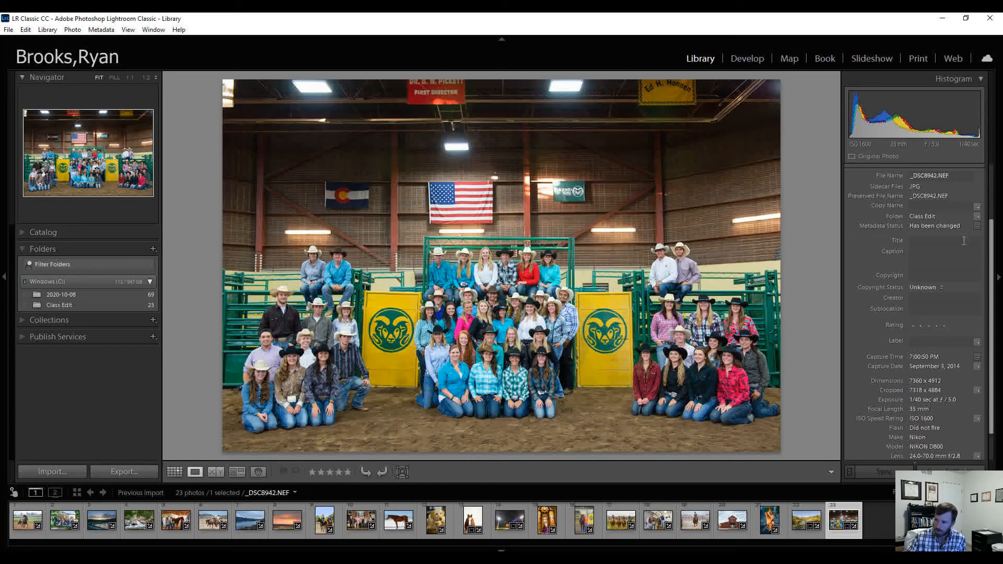
scroll(982, 198, up, 3)
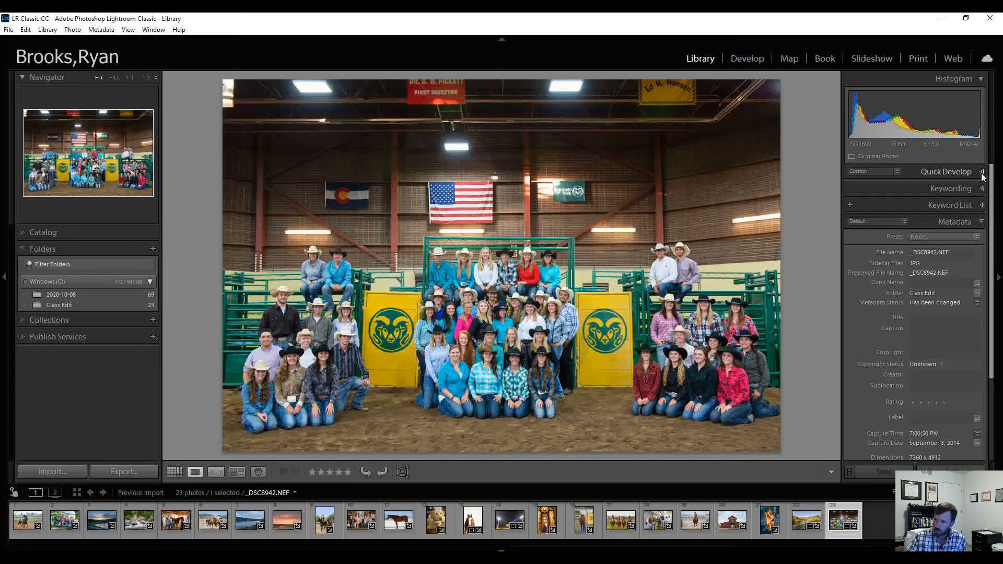
click(981, 172)
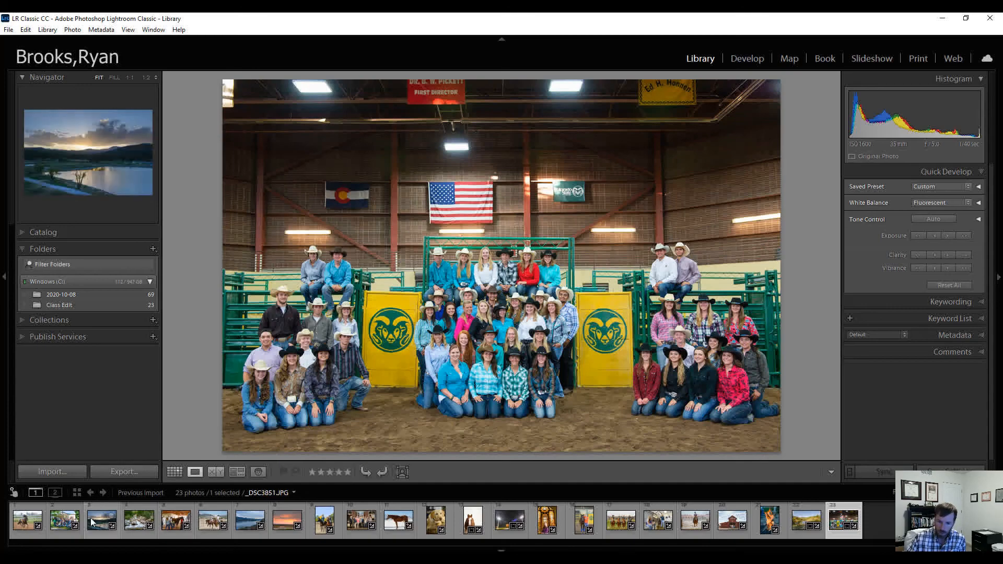
Open the galloping racehorse photo in Develop and set its white balance by sampling the white marking on the horse's face
click(21, 522)
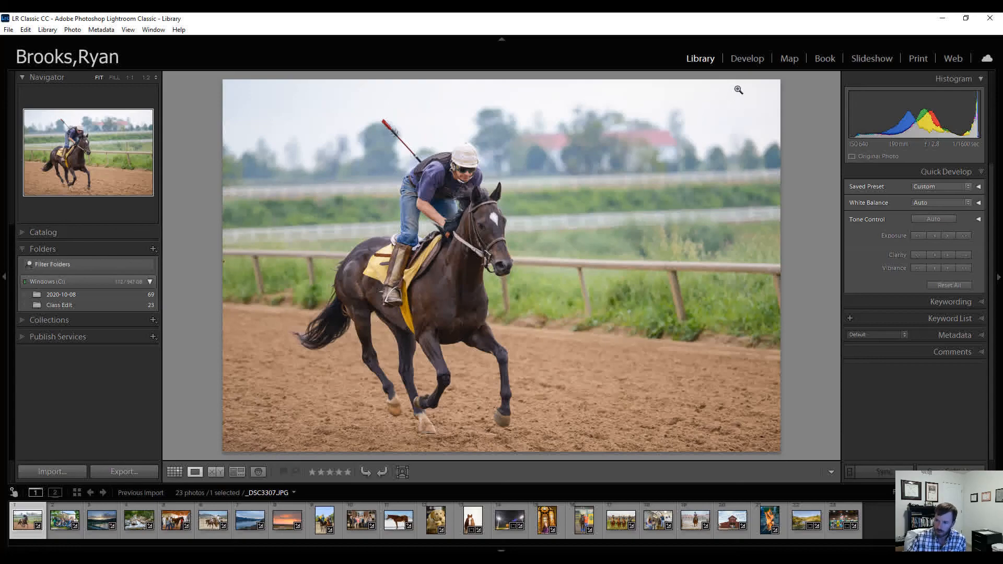
click(747, 58)
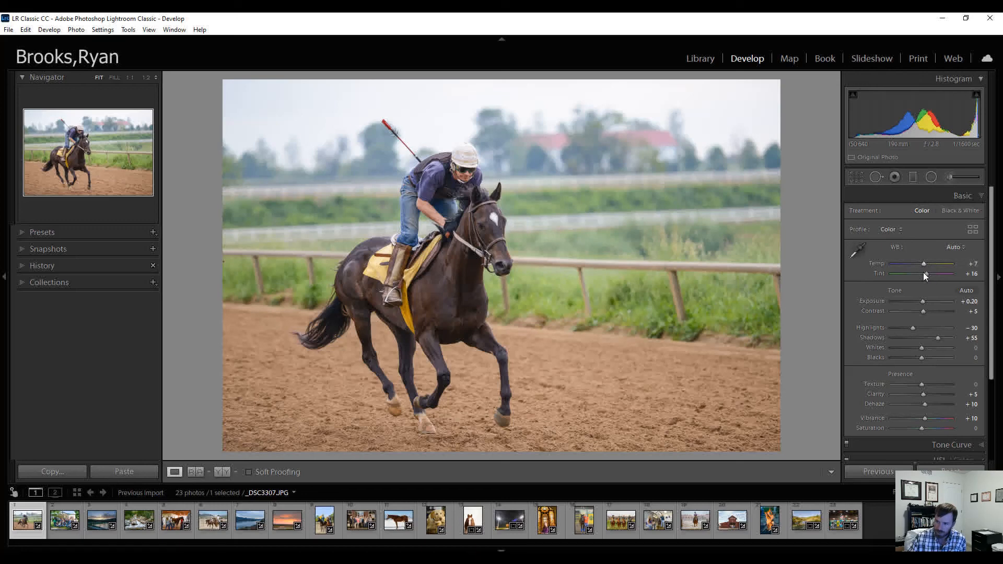
click(857, 251)
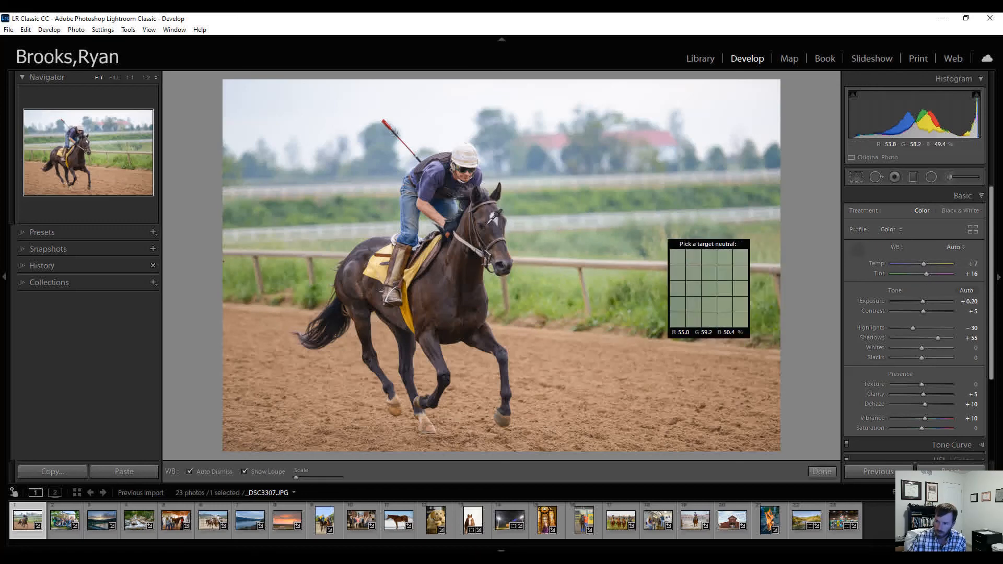
click(499, 214)
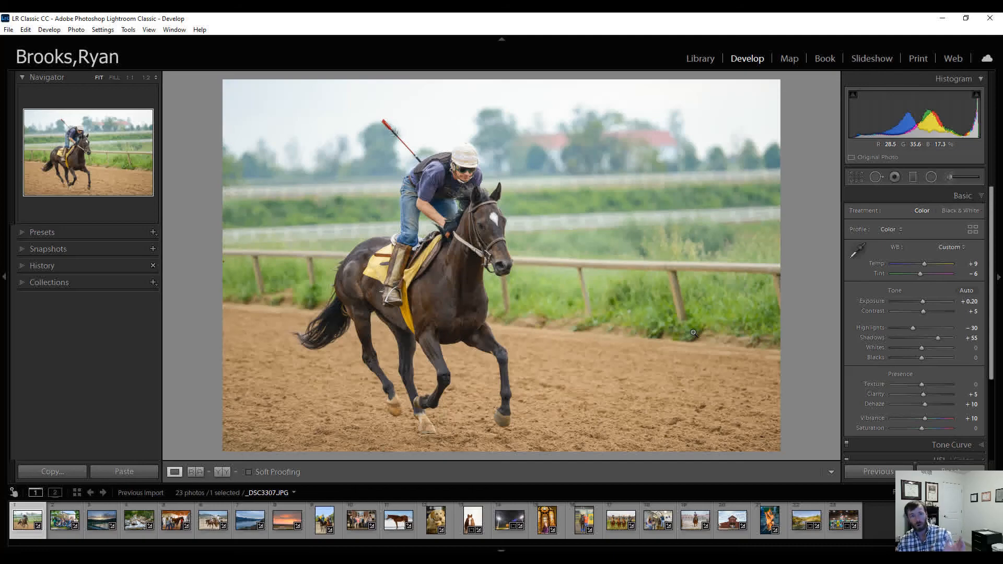
Select all photos in the Library and synchronize only the racehorse photo's white balance to them
click(695, 61)
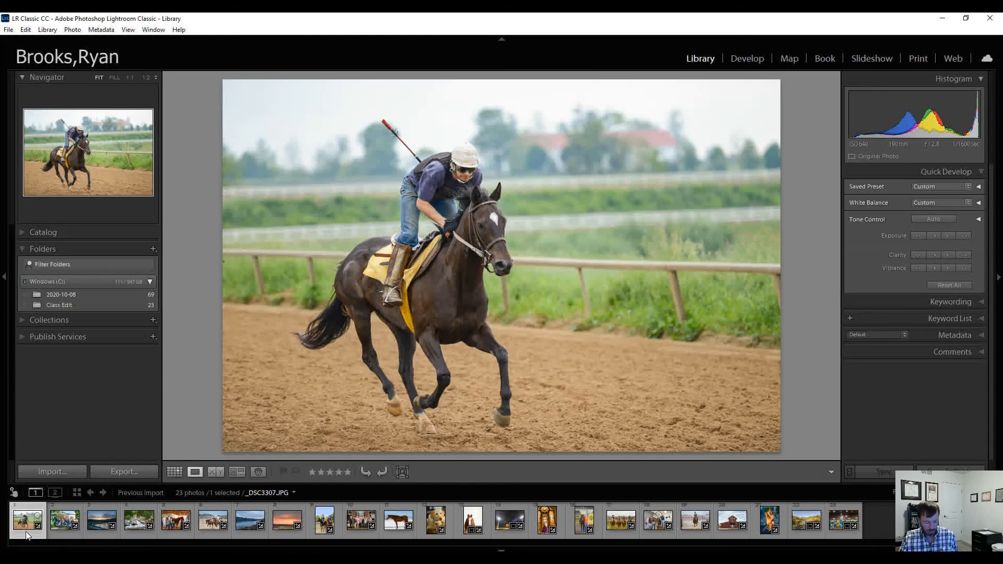
key(ctrl+a)
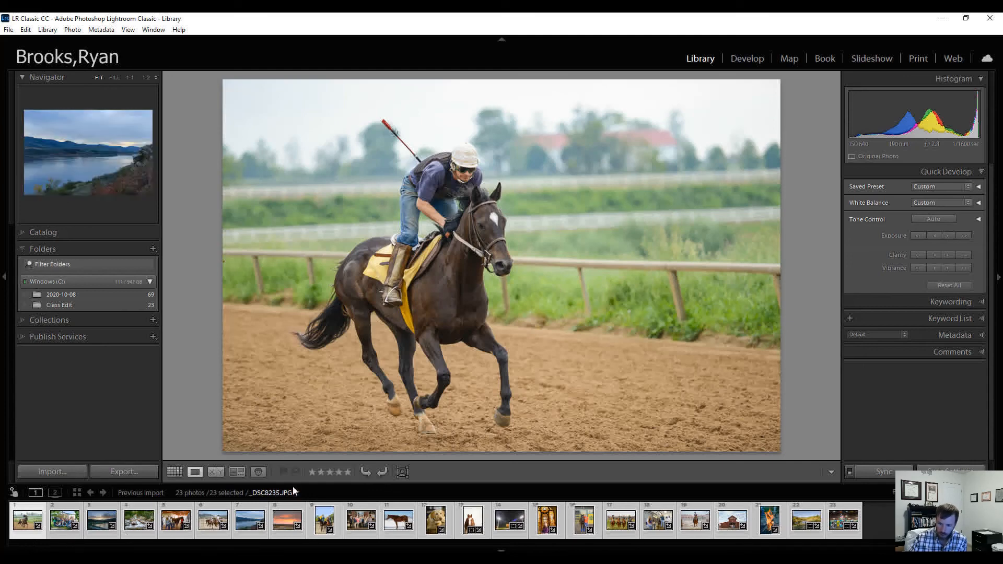
click(873, 477)
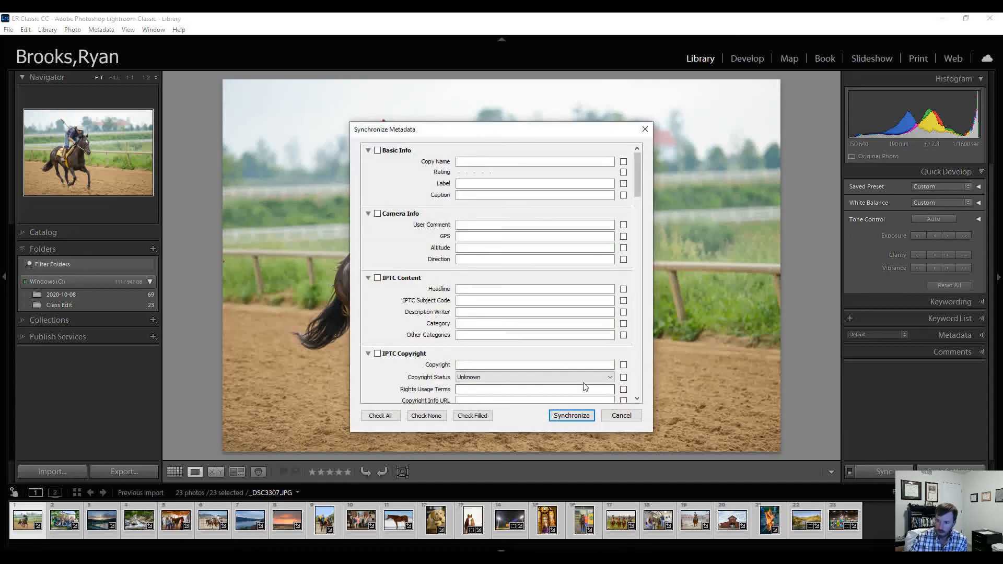
click(617, 417)
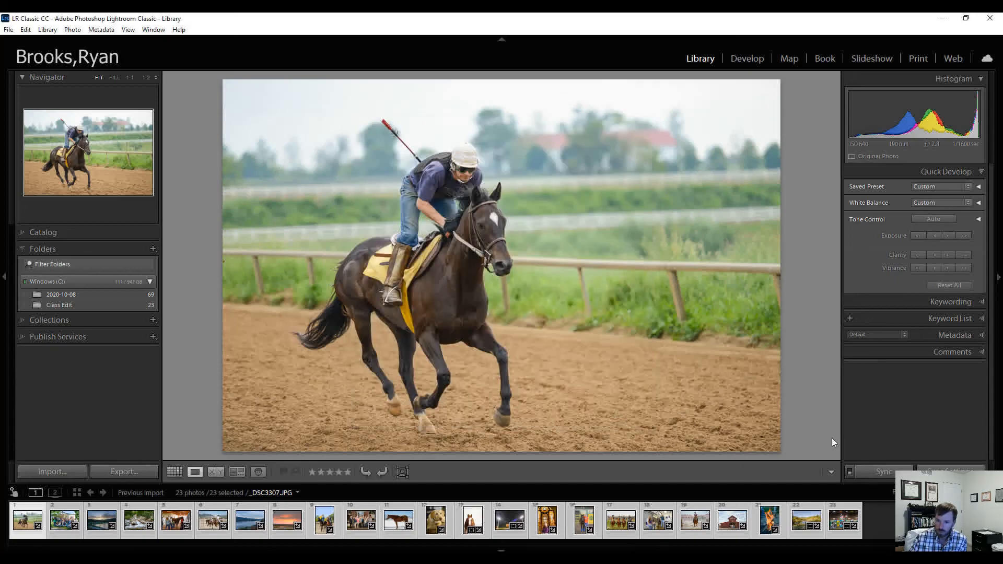
click(940, 474)
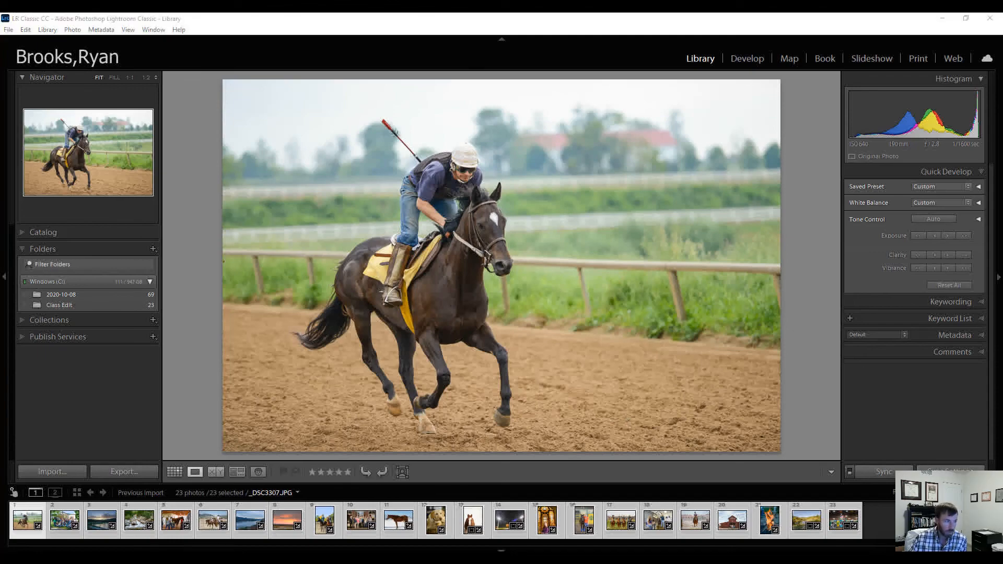
drag(0, 136, 505, 136)
click(572, 161)
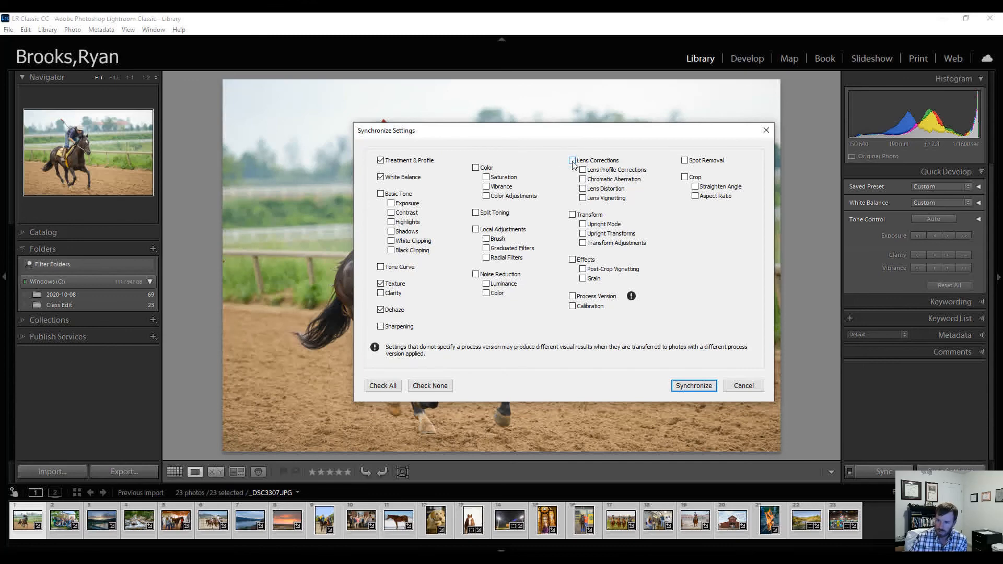
click(381, 283)
click(381, 310)
click(381, 160)
click(694, 386)
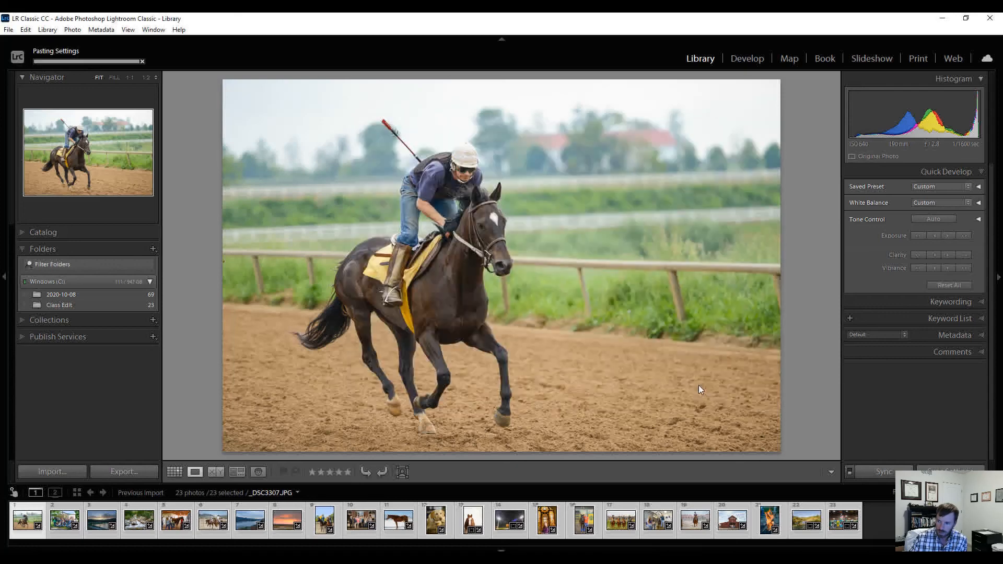
Check the synchronized white balance on the outdoor group photo in Develop, and return to the Library
click(65, 524)
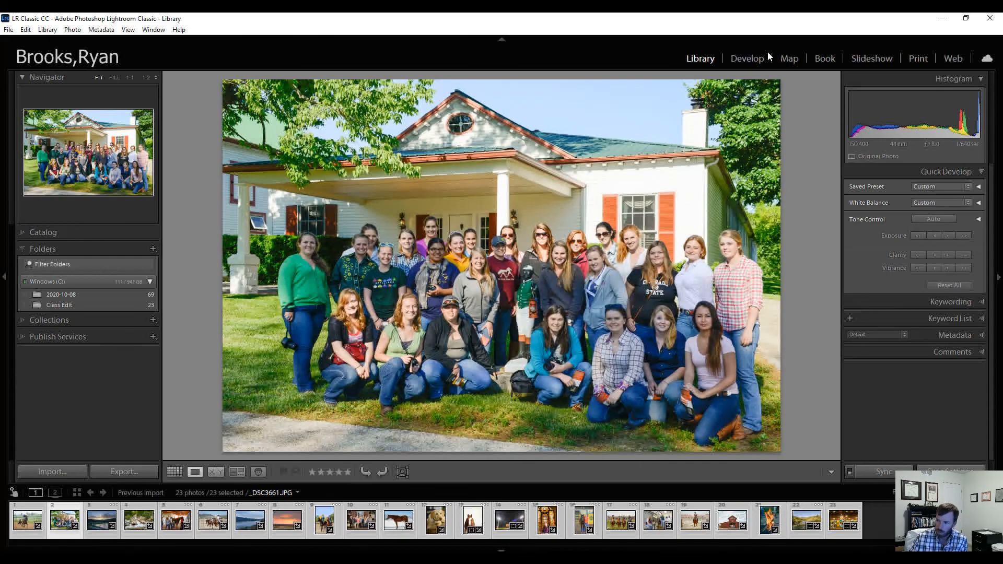
click(749, 62)
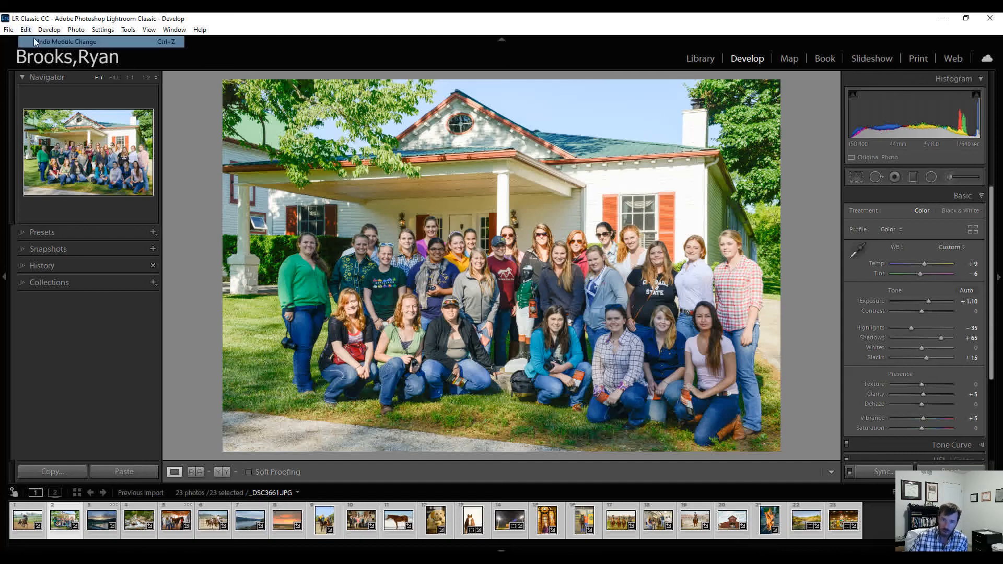
key(e)
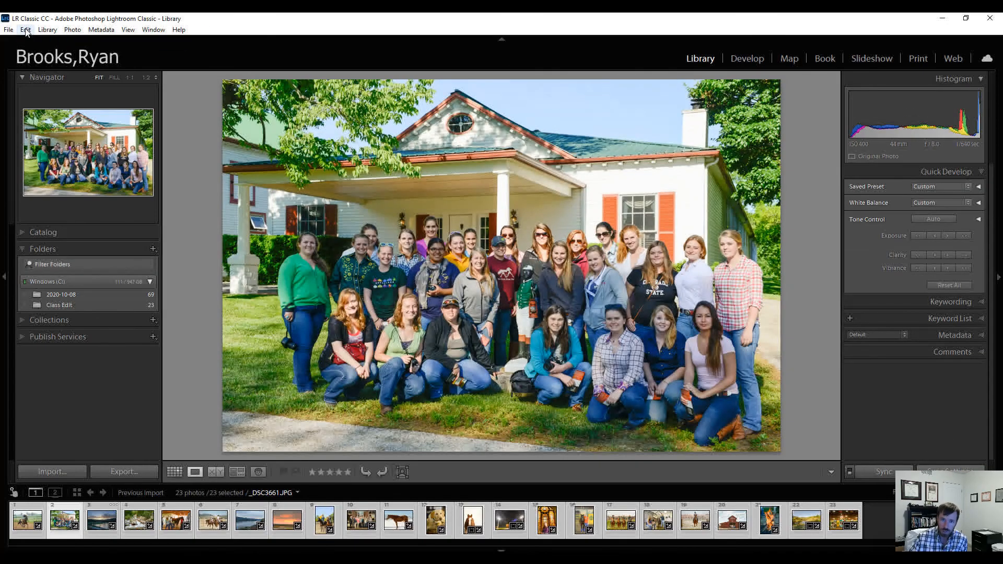
Undo the photo selection change, the settings synchronization and the selection of all photos
click(25, 30)
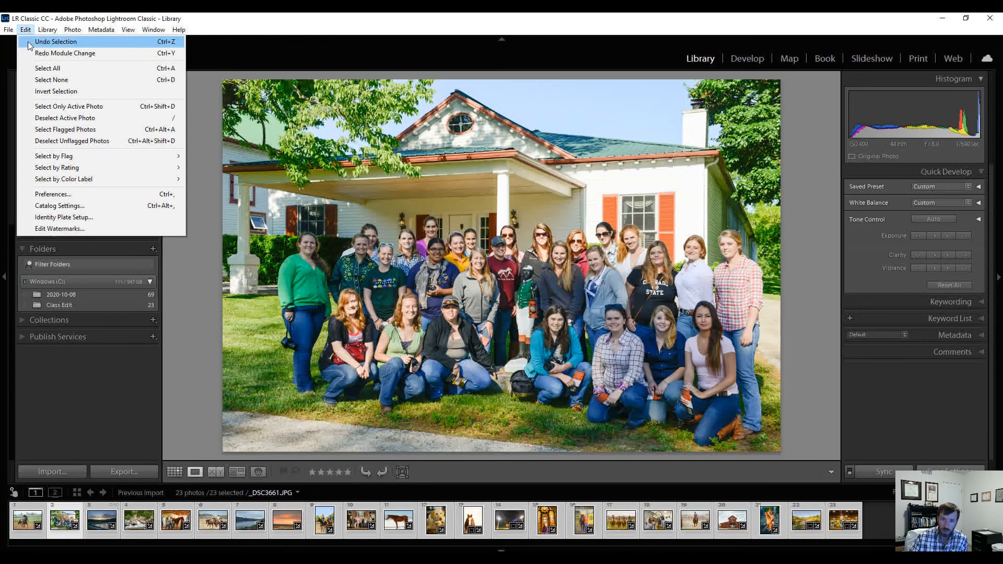
click(28, 42)
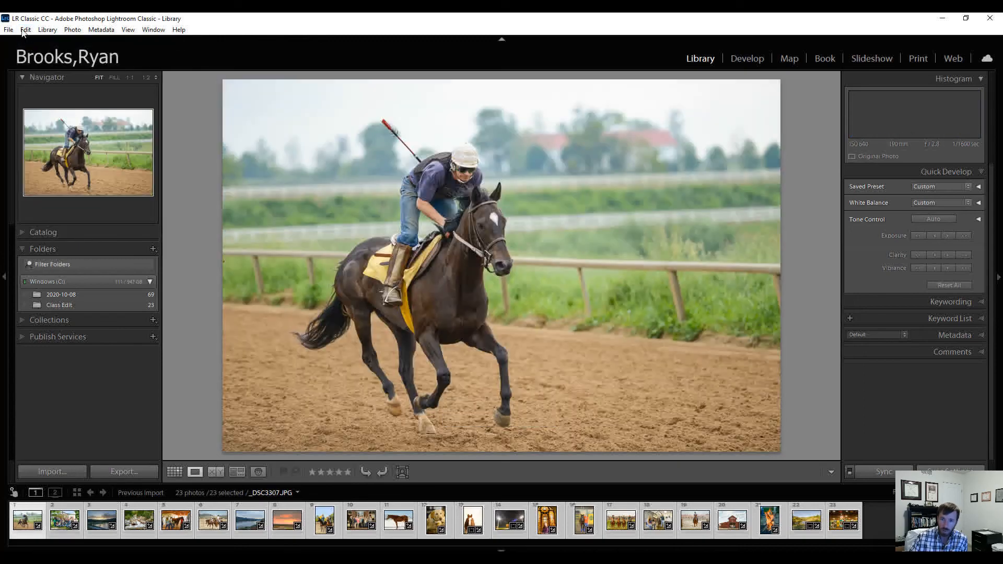
click(24, 30)
click(29, 43)
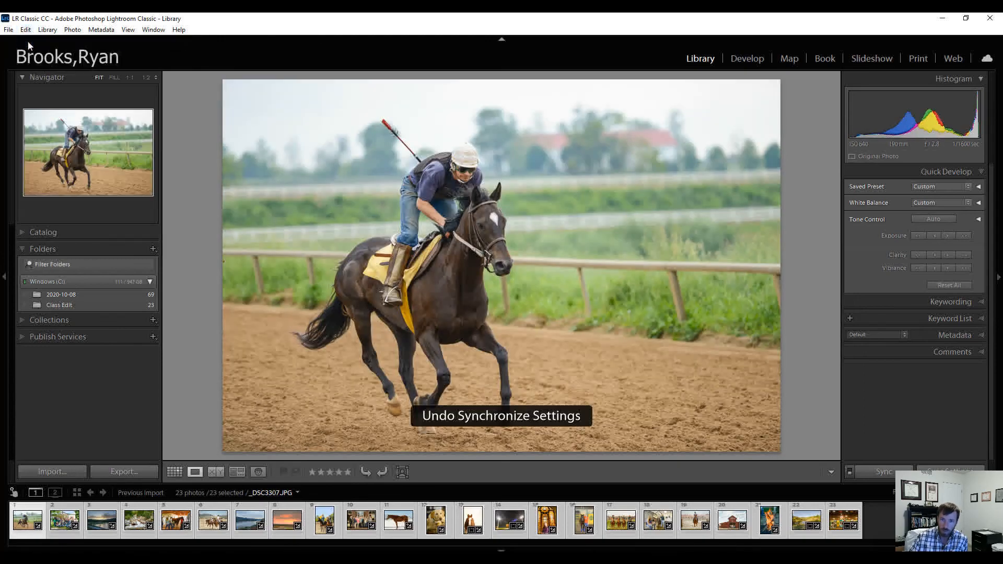
click(25, 30)
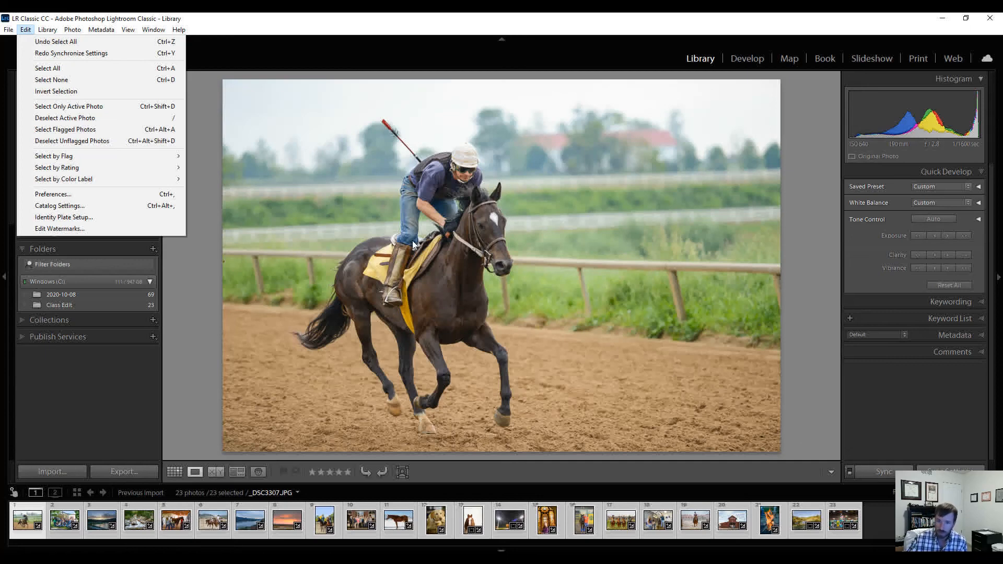
click(95, 42)
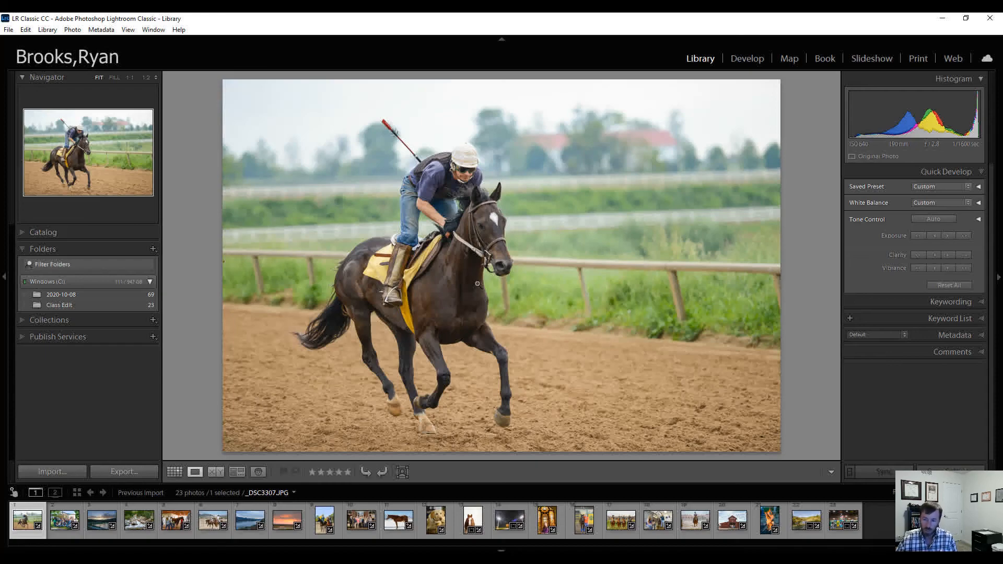
Open the racehorse photo in the Develop module
click(752, 62)
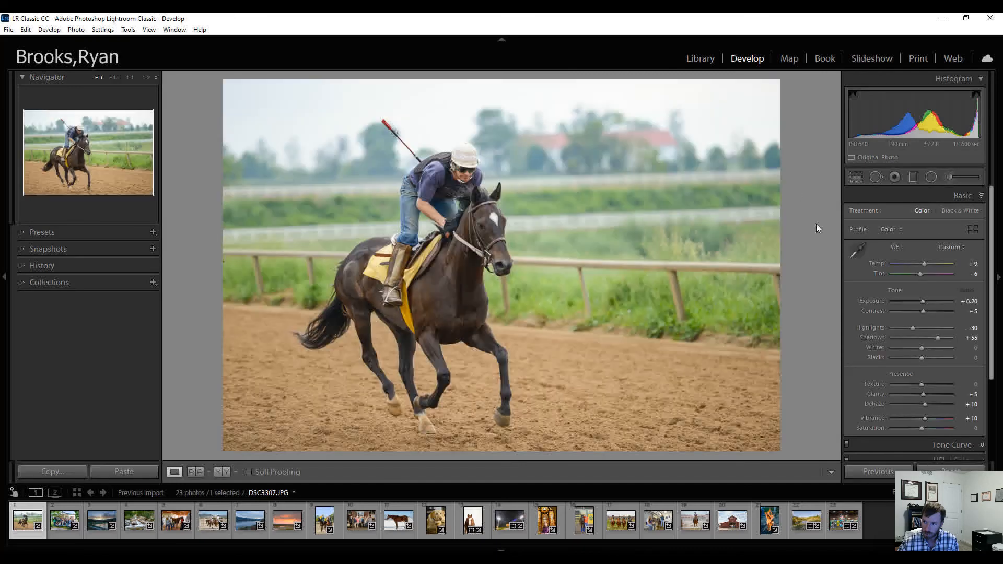